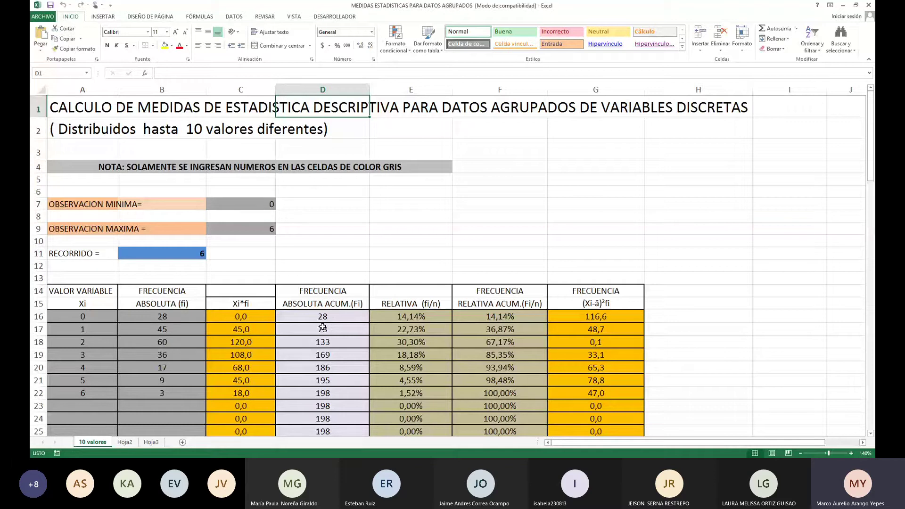
Examine the worksheet's title, subtitle and the note about which cells accept numbers.
key(Right)
key(Right)
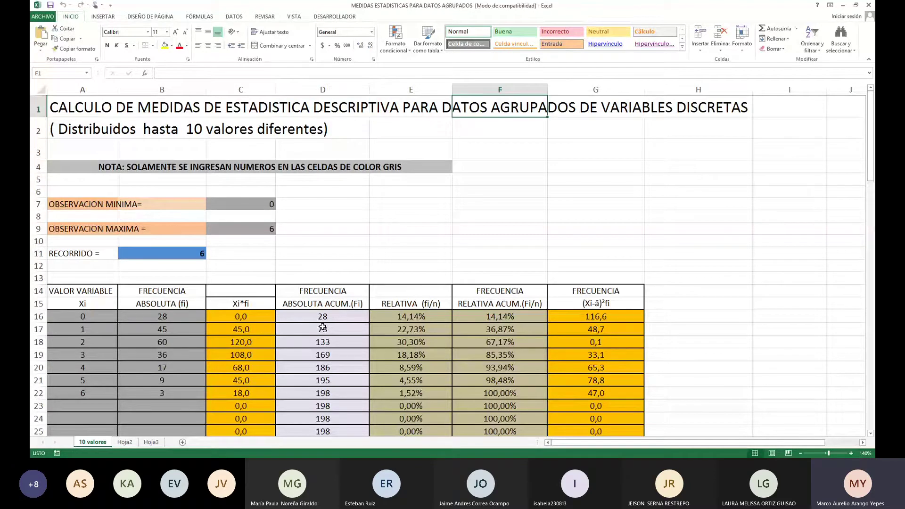
key(Left)
key(Left)
key(Left)
key(Left)
key(Left)
key(Down)
key(Down)
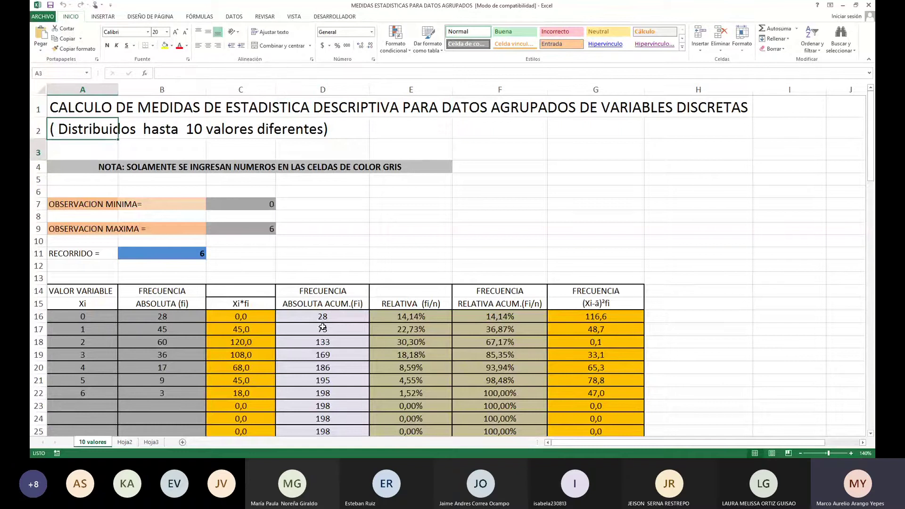
key(Down)
key(Up)
key(Down)
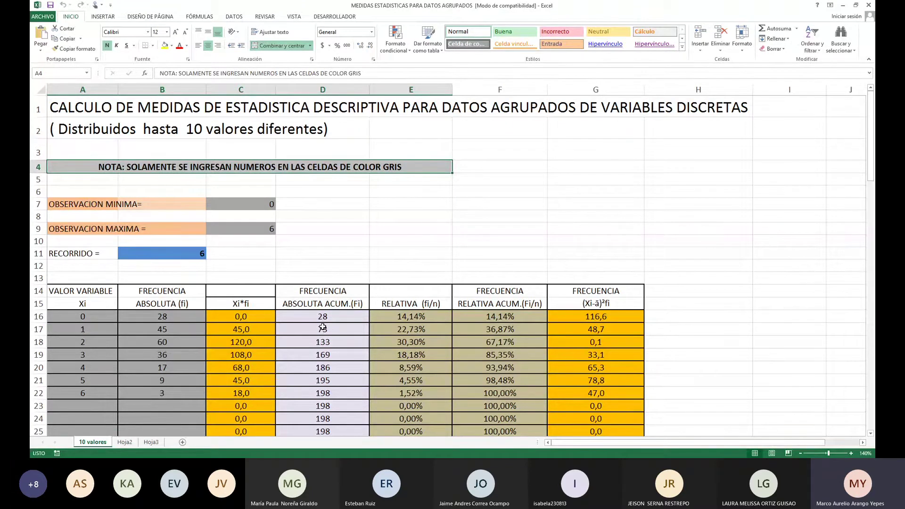
Set the maximum observation (OBSERVACION MAXIMA) in cell C9 to 3.
key(Down)
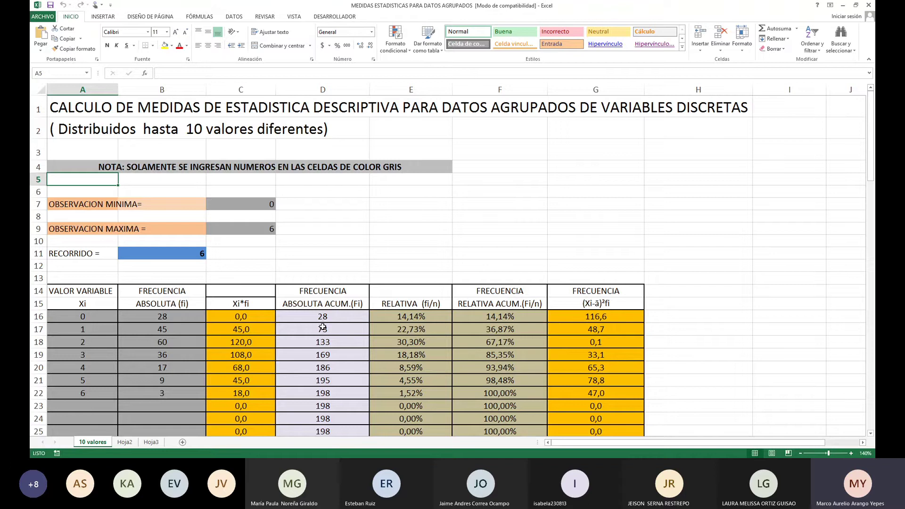
key(Down)
key(Down)
key(Right)
key(Right)
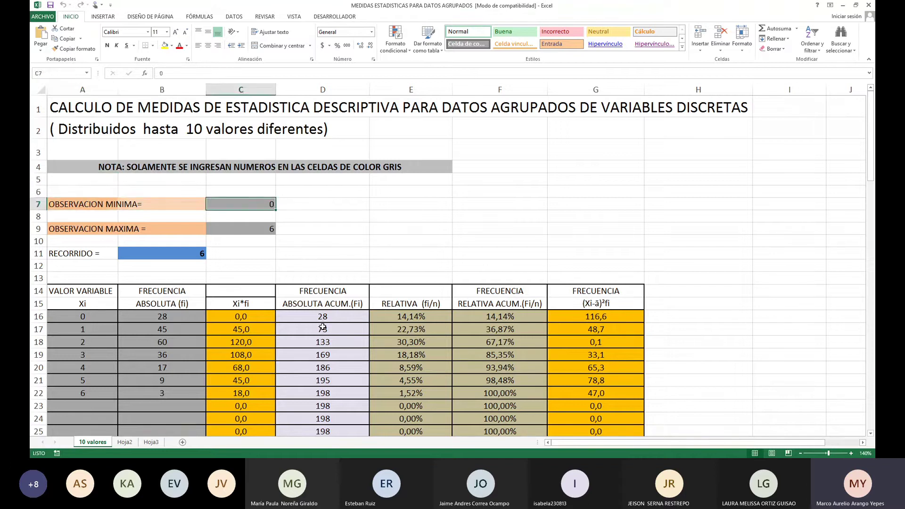
key(Down)
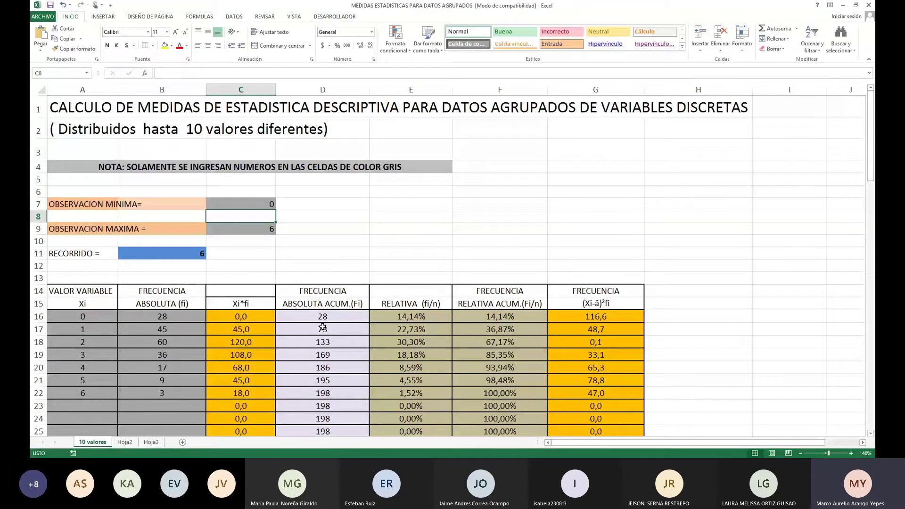
key(Down)
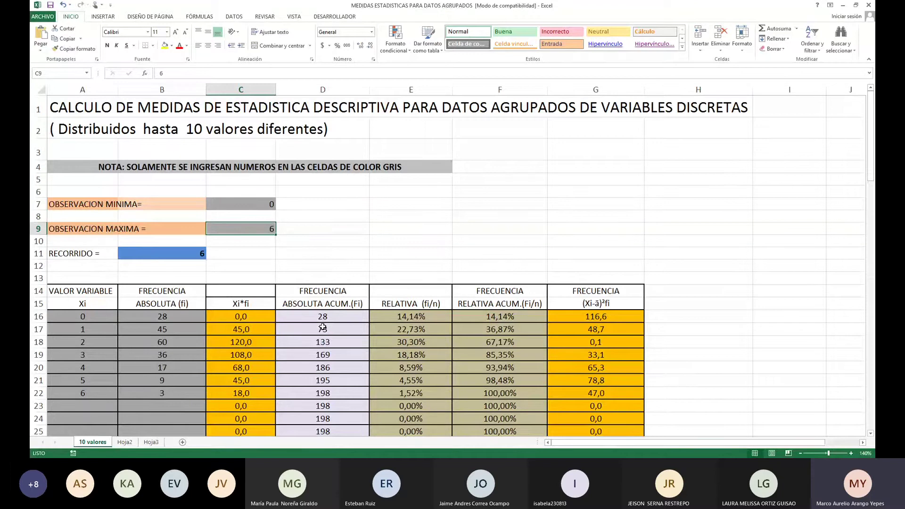
text(3)
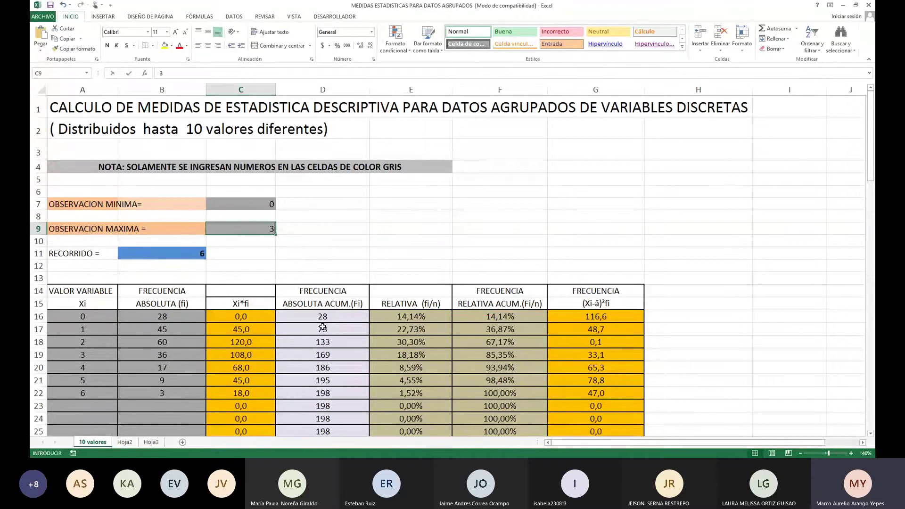
key(Return)
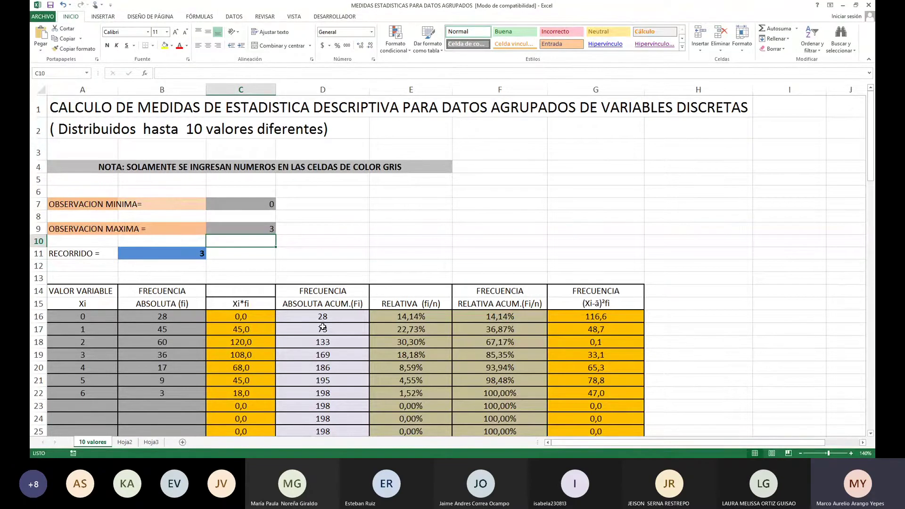
Enter "3 Transacciones es la diferencia entre el día que más transacciones realizo y los días que menos transacciones realizó" in cell D11.
key(Return)
key(Right)
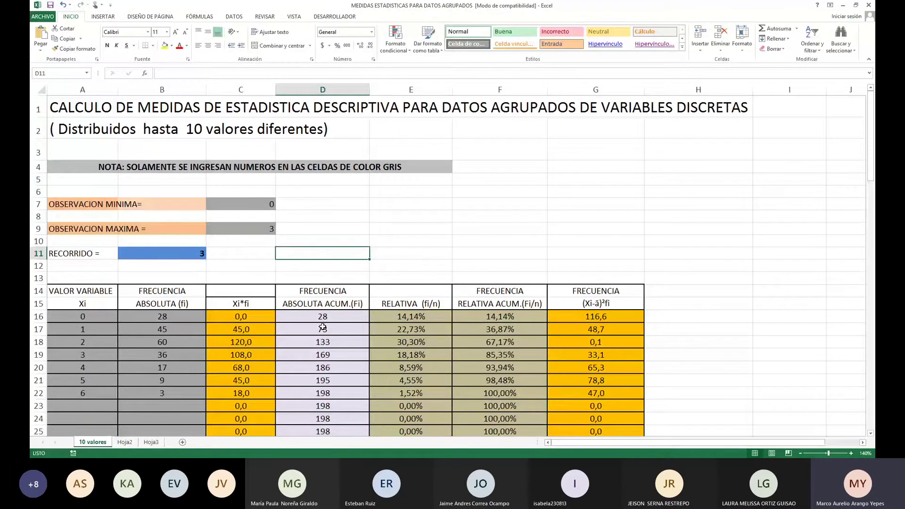
text(3)
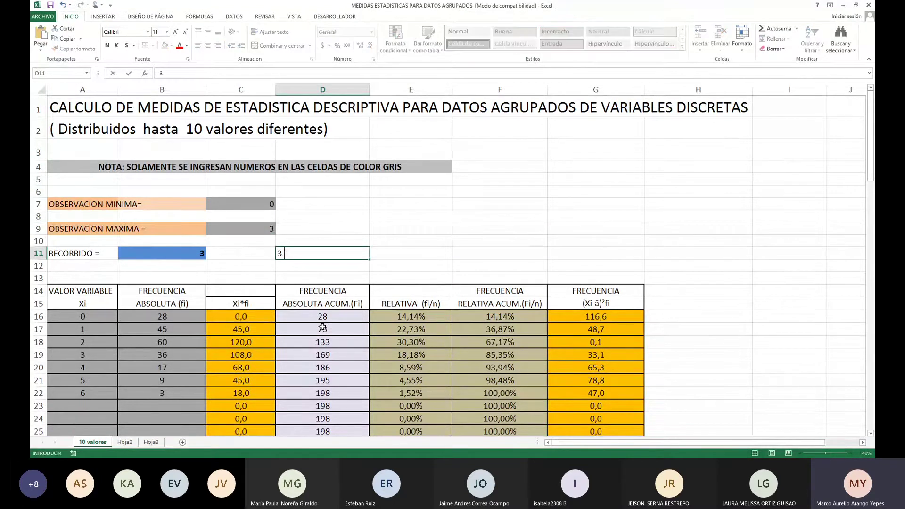
text( Transacciones e)
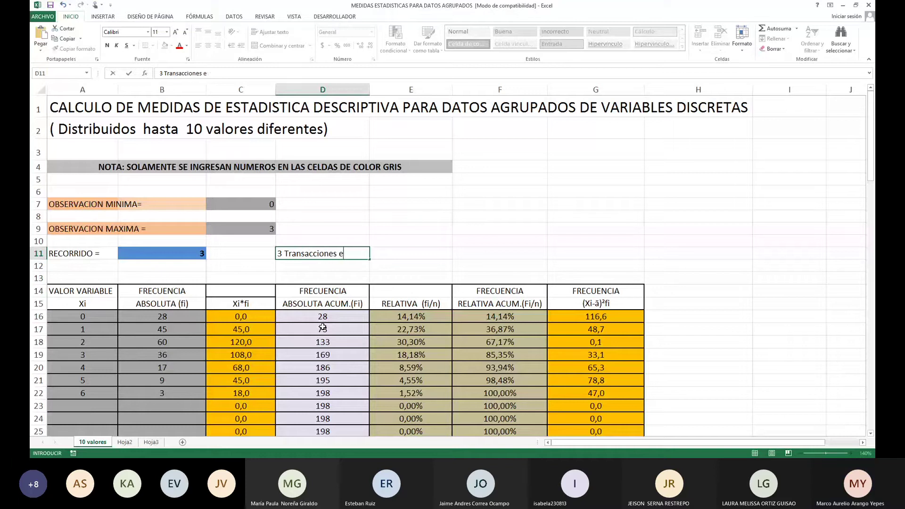
text(s la di)
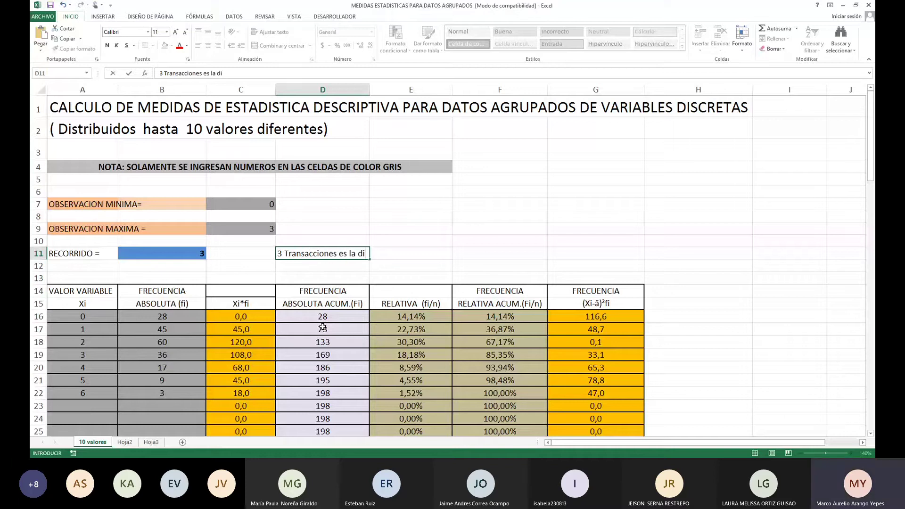
text(ferencia entre)
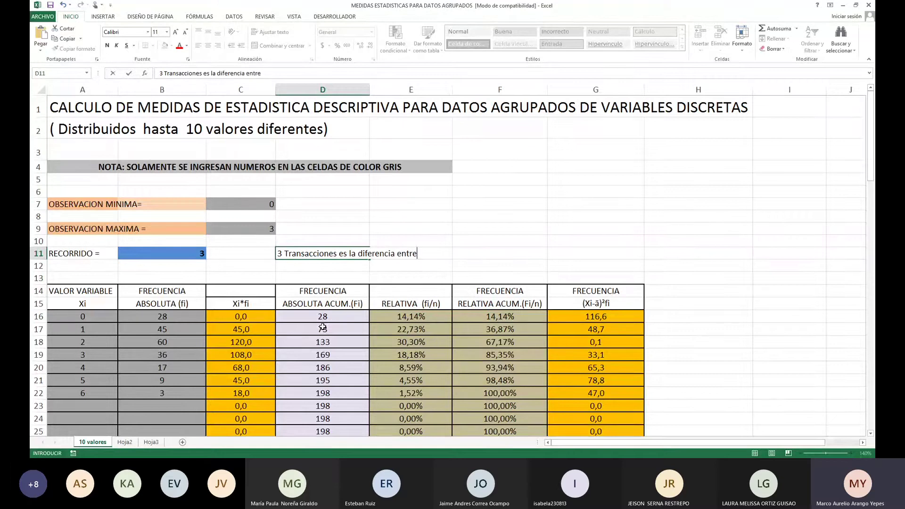
text( el día que mas)
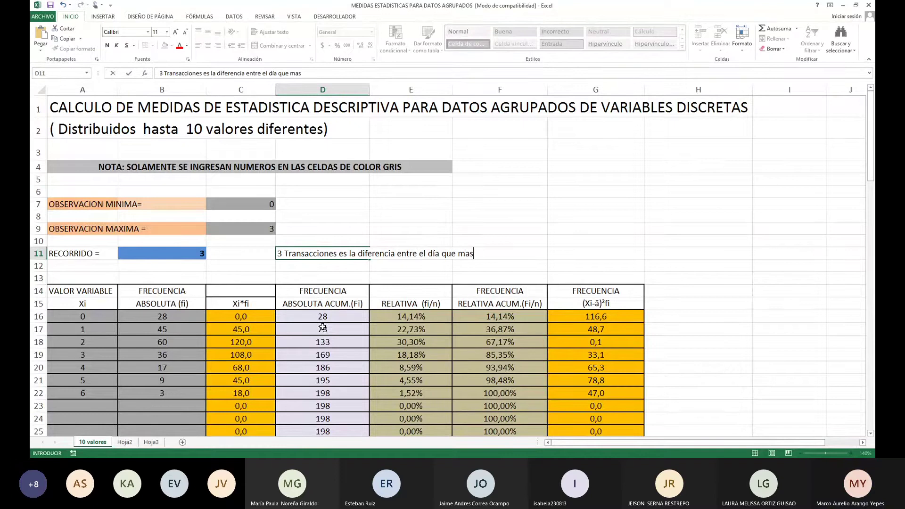
key(BackSpace)
key(BackSpace)
text(+)
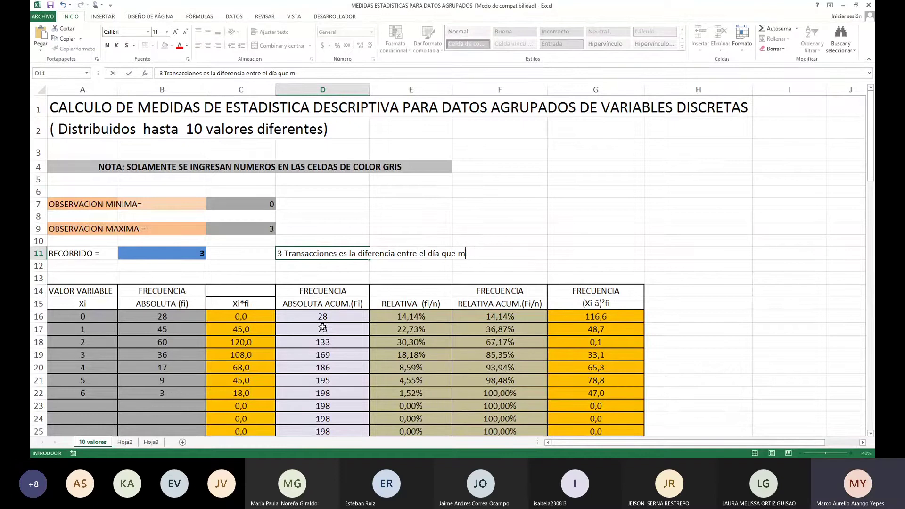
key(BackSpace)
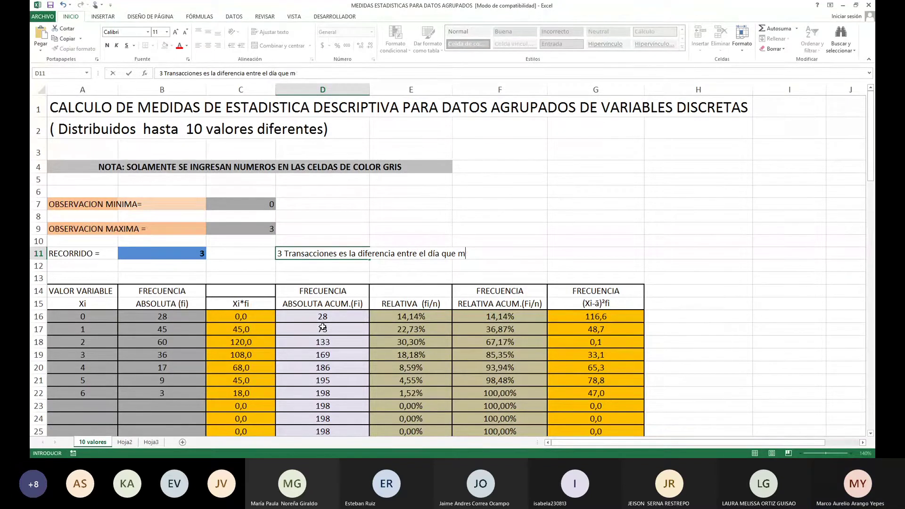
text(á)
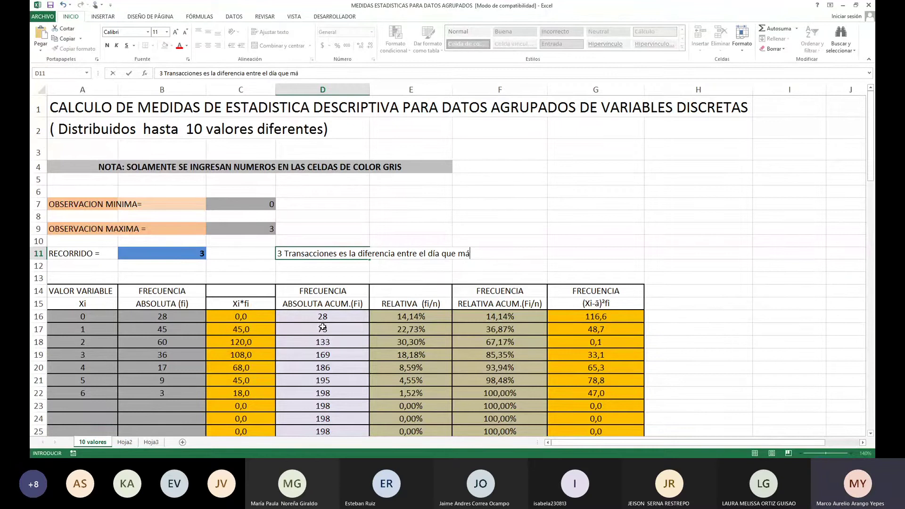
text(s transacciones realizo y )
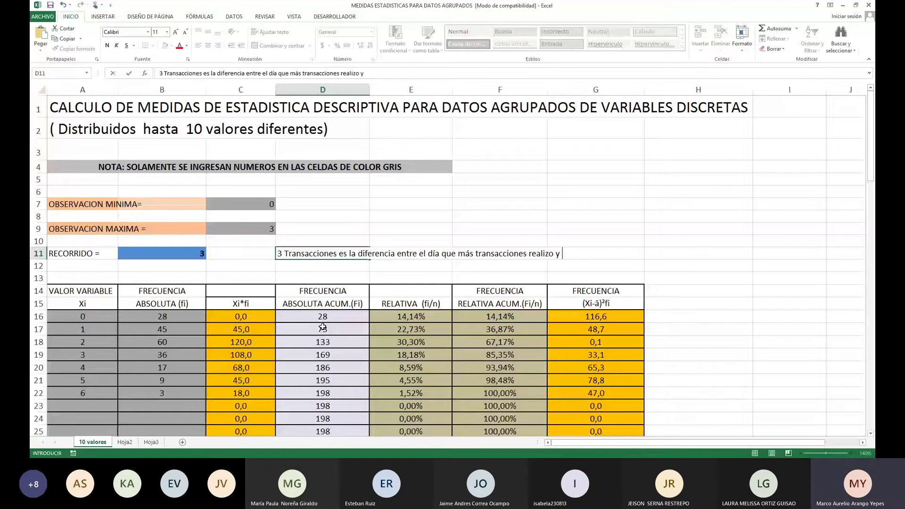
text(los días que m)
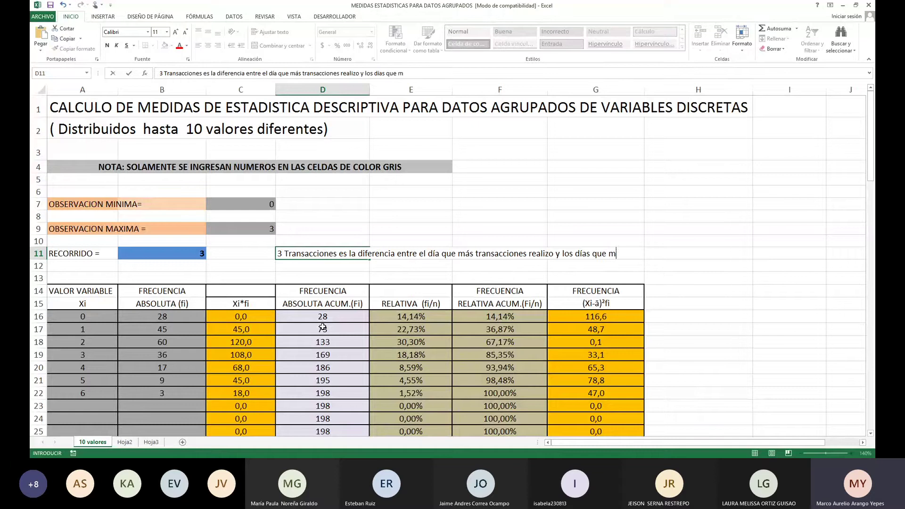
text(enos transaccione)
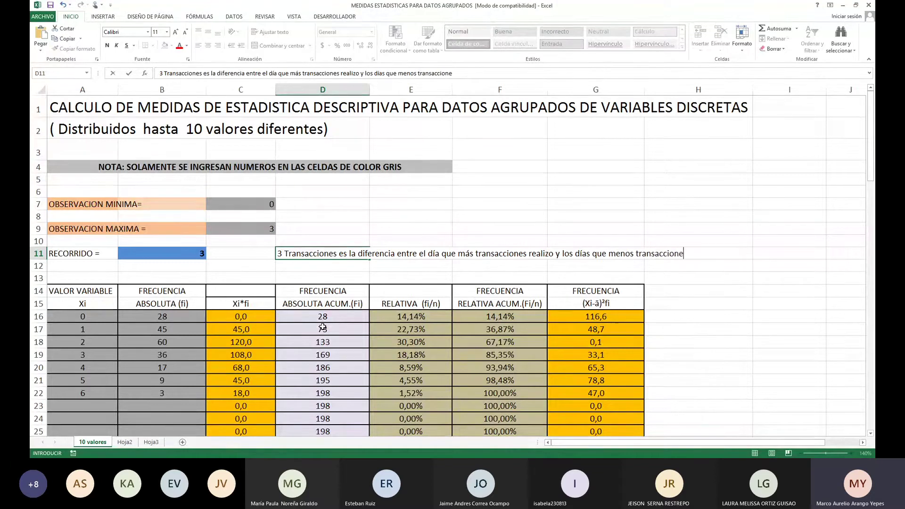
text(s r)
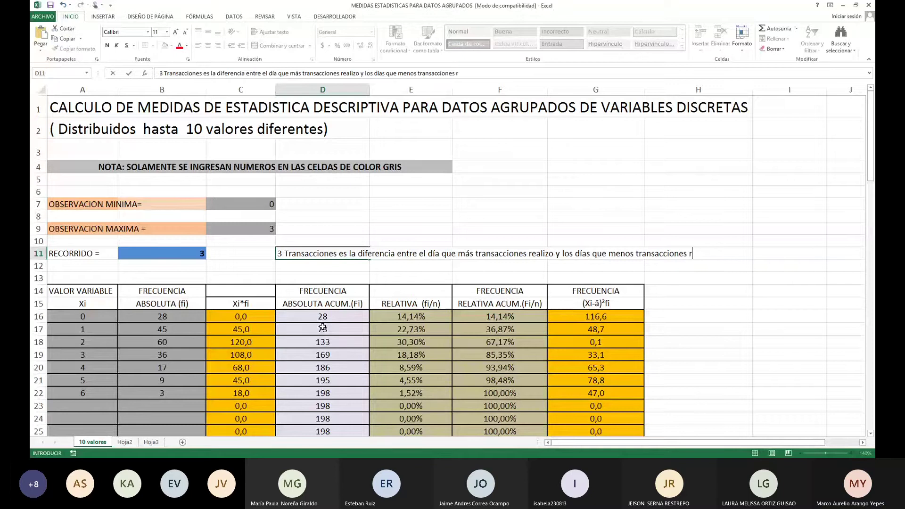
text(ealizó)
key(Return)
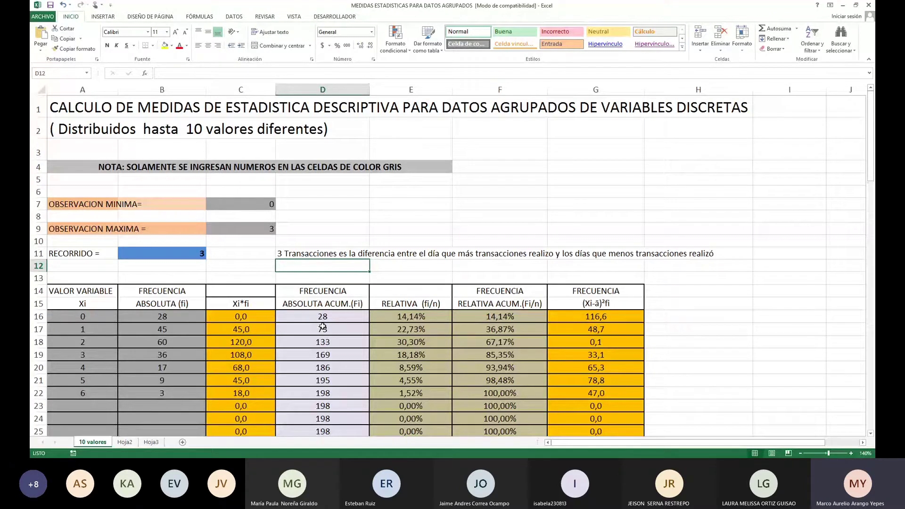
Clear the variable values 4, 5 and 6 together with their absolute frequencies in cells A20:B22.
key(Down)
key(Down)
key(Down)
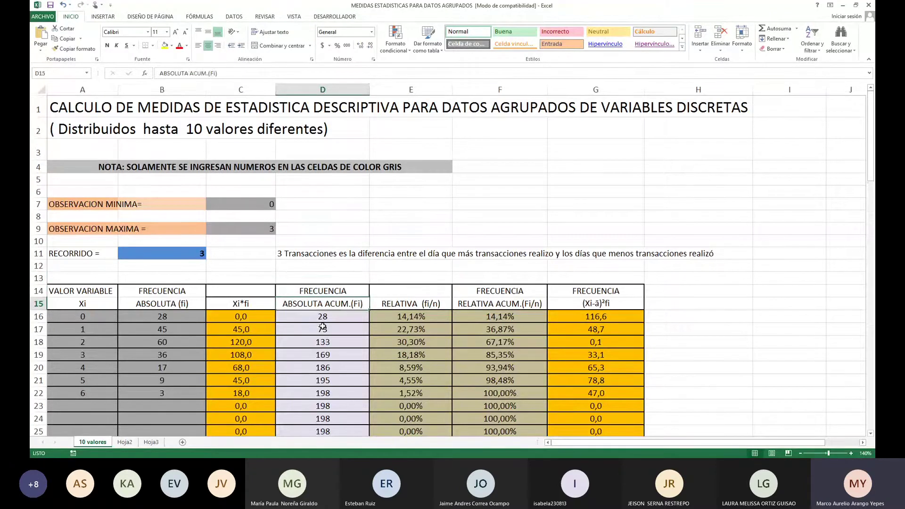
key(Home)
key(Down)
key(Down)
key(Down)
key(Down)
key(Down)
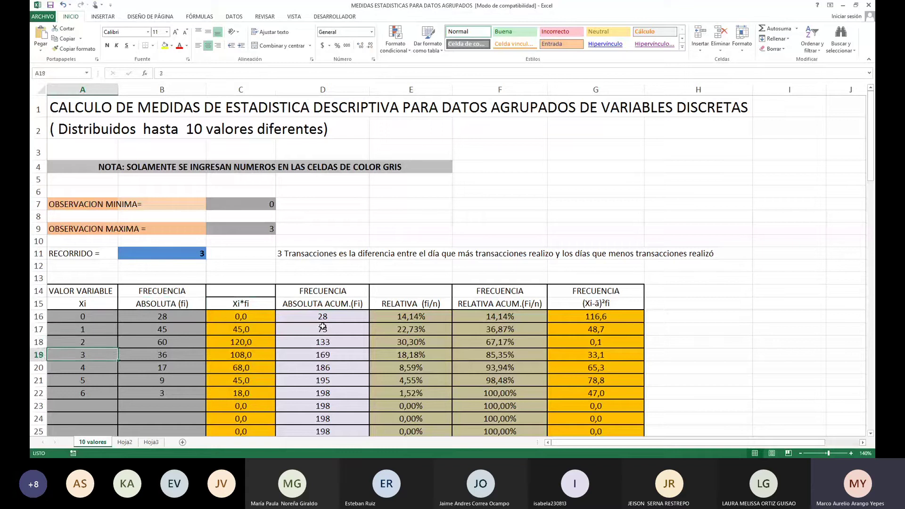
key(shift+Down)
key(shift+Down)
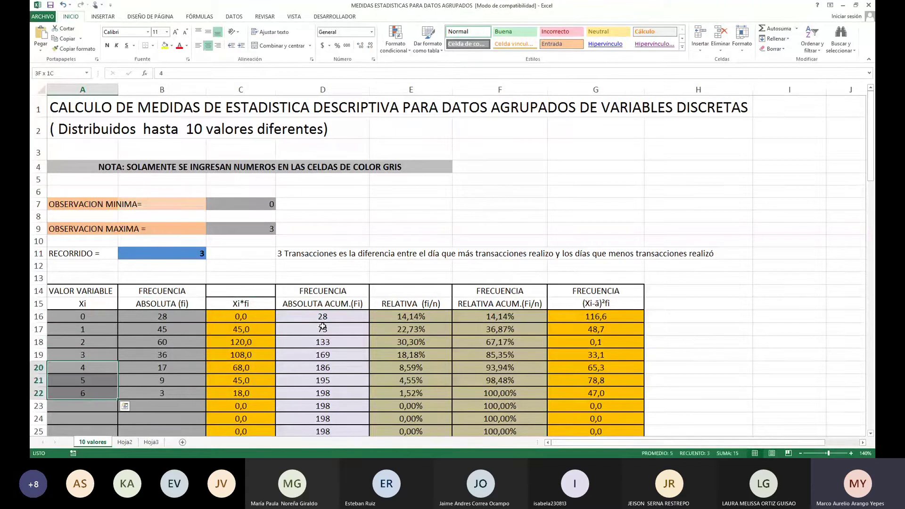
key(shift+Right)
key(Delete)
Set the absolute frequencies for the variable values 0, 1, 2 and 3 to 120, 348, 31 and 1 in B16:B19.
key(Up)
key(Up)
key(Up)
key(Up)
key(Right)
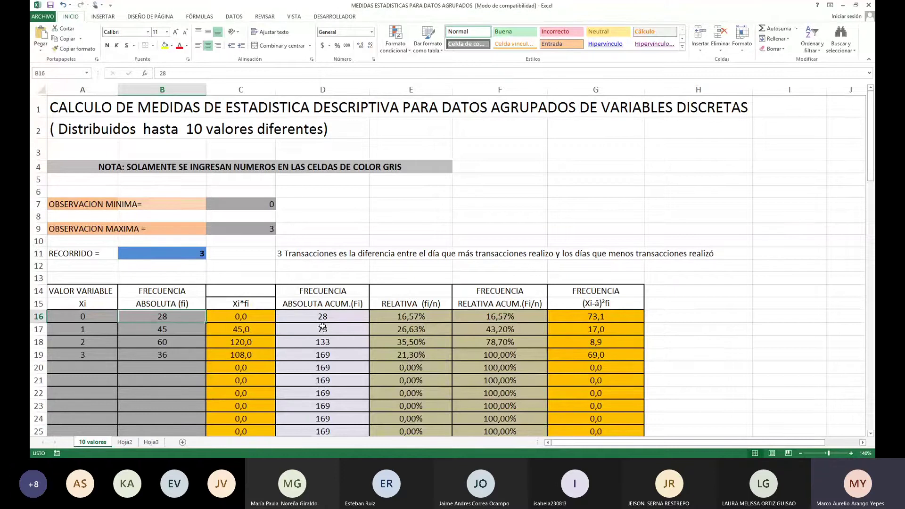
text(120)
key(Return)
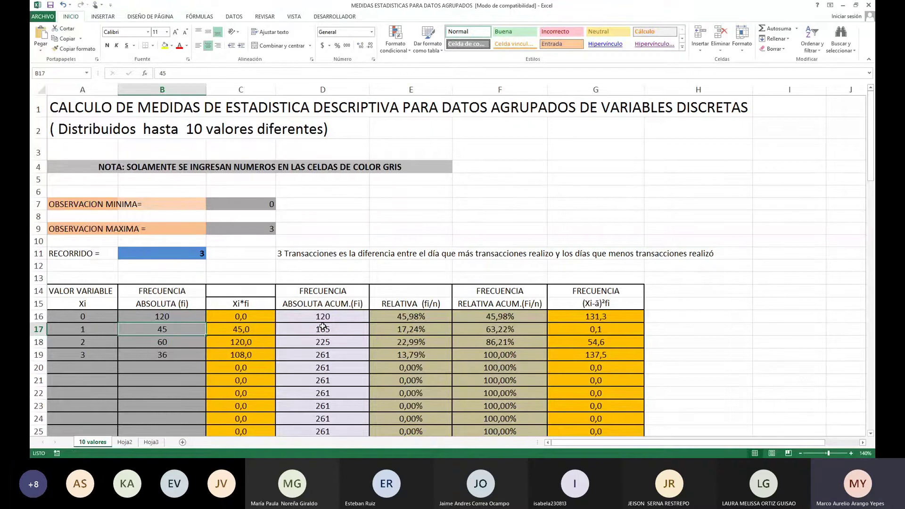
text(348)
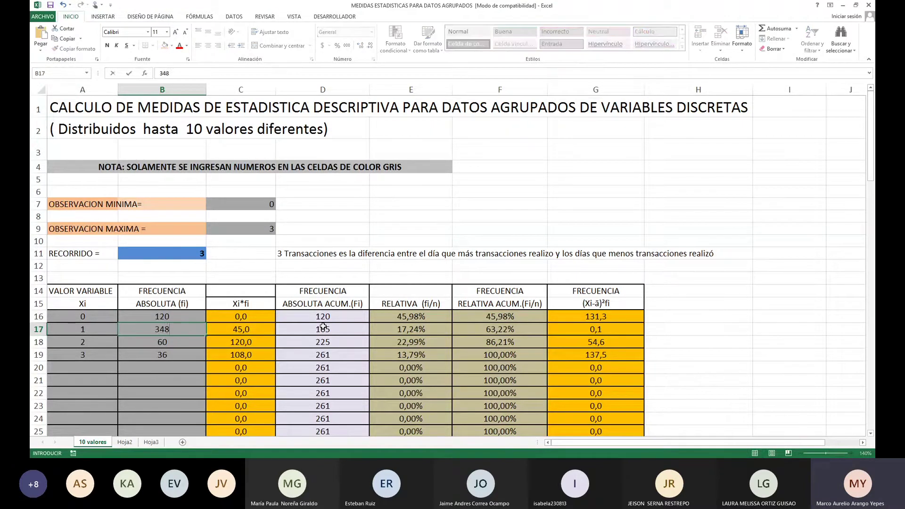
key(Return)
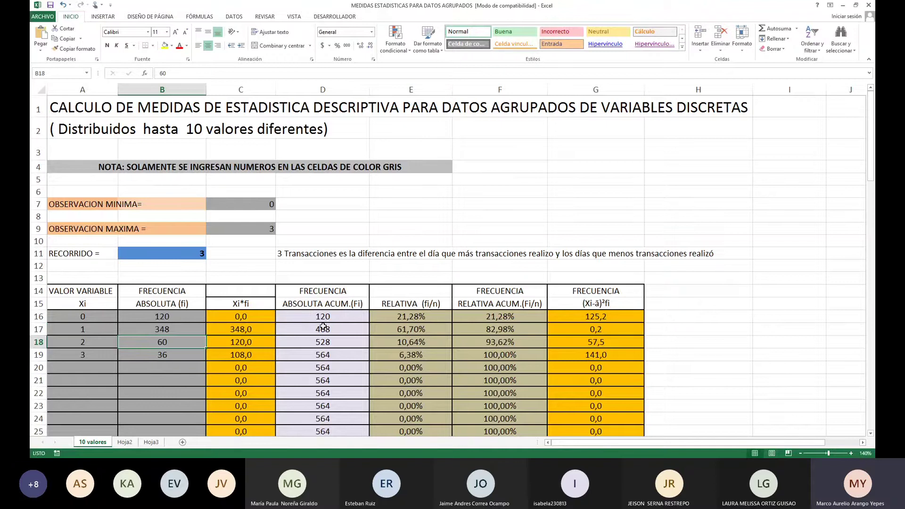
text(31)
key(Return)
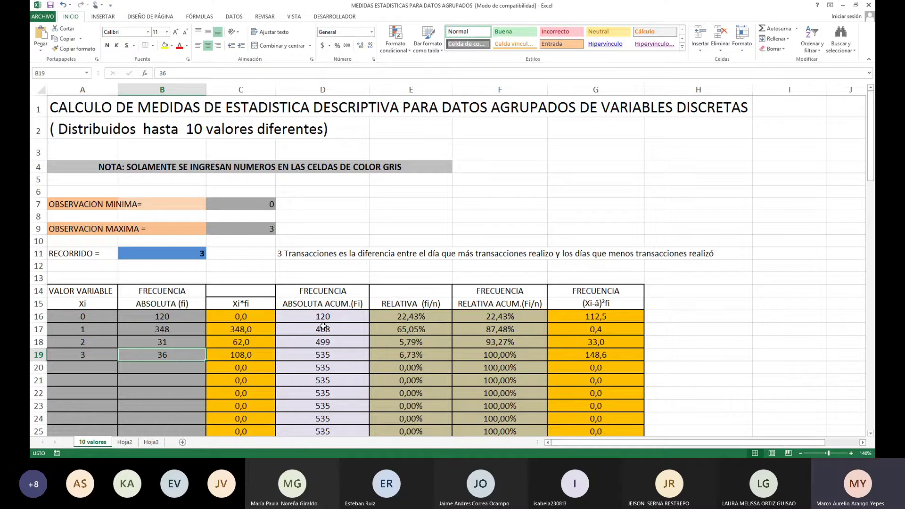
text(1)
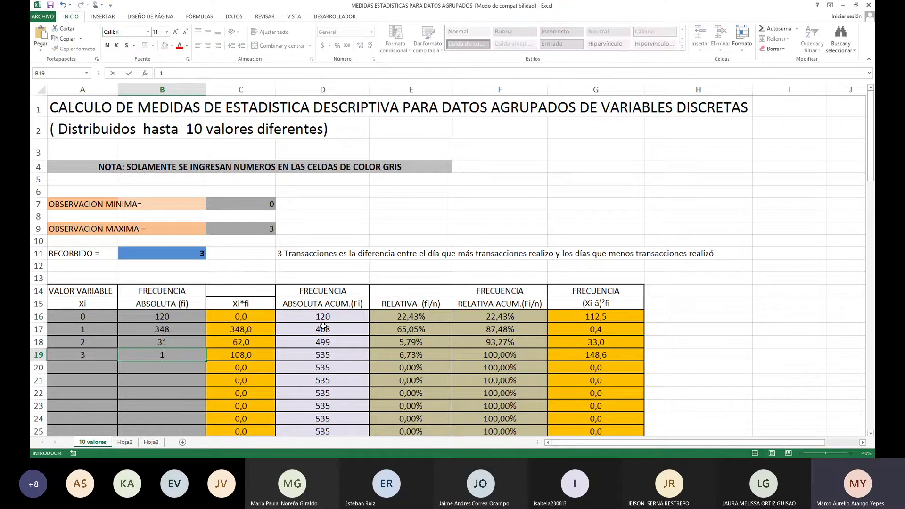
key(Return)
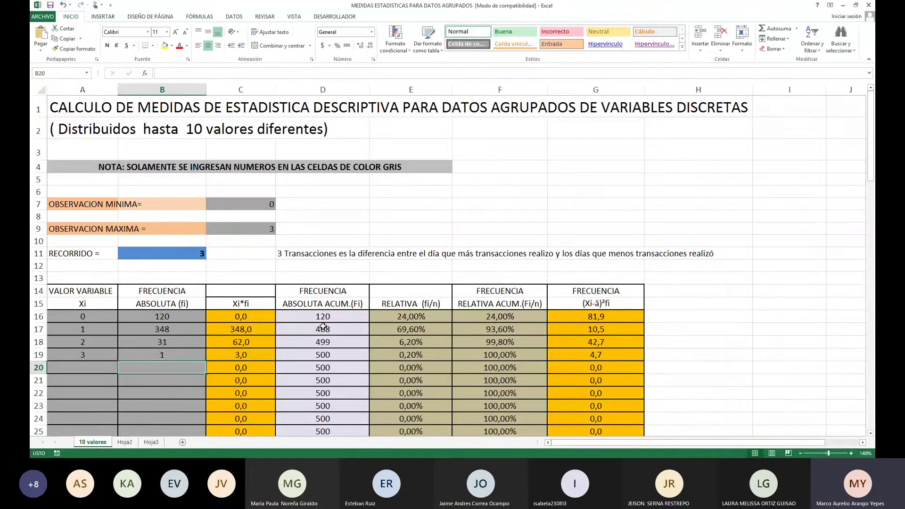
Examine the sample size, the sum and the sample mean below the frequency table.
key(Down)
key(Down)
key(Down)
key(Down)
key(Down)
key(Down)
key(Down)
key(Down)
key(Down)
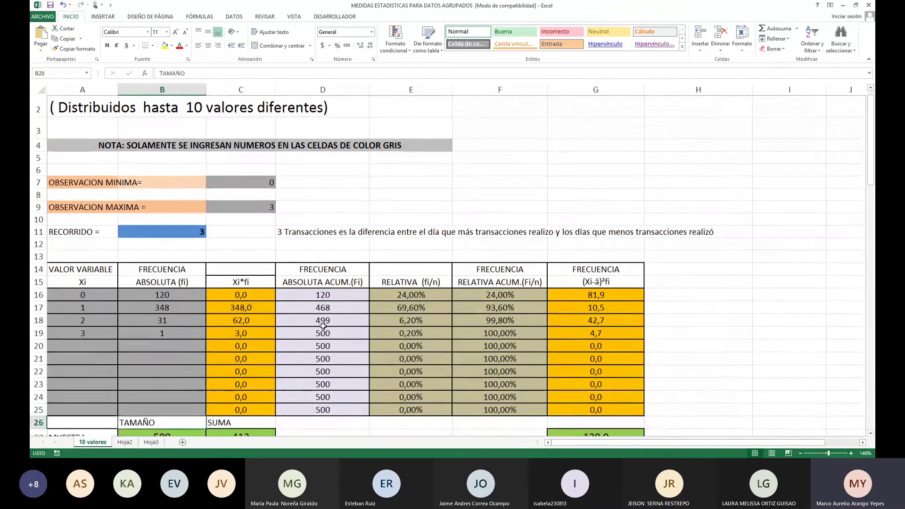
key(Up)
key(Up)
key(Up)
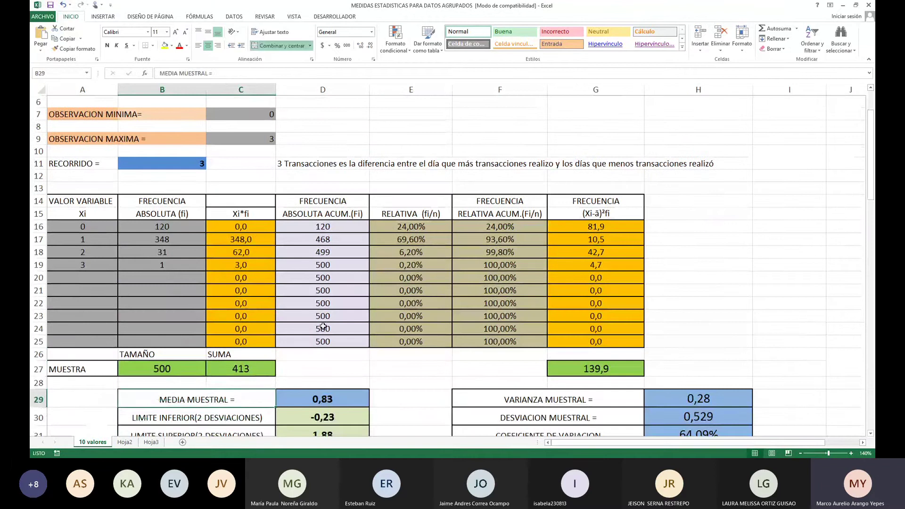
Copy the range A13:H31, containing the frequency table and summary statistics, into a blank Paint canvas.
key(Up)
key(Up)
key(Up)
key(Up)
key(Up)
key(Up)
key(Up)
key(Up)
key(Up)
key(Up)
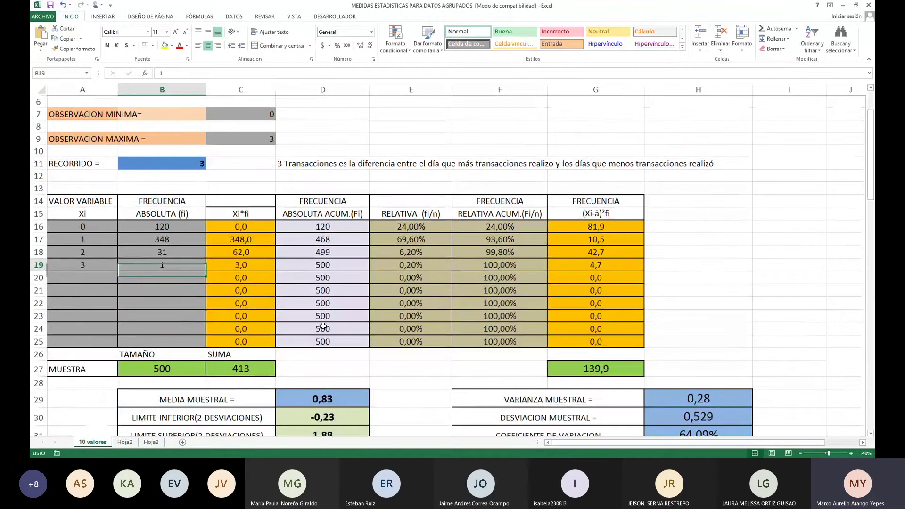
key(Up)
key(Up)
key(Up)
key(Left)
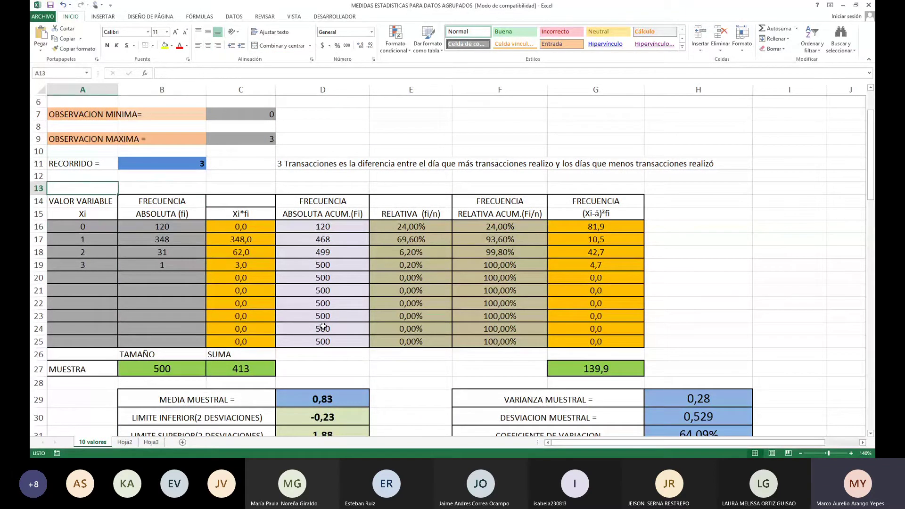
key(shift+Down)
key(shift+Down)
key(shift+Down)
key(shift+Down)
key(shift+Down)
key(shift+Down)
key(shift+Down)
key(shift+Down)
key(shift+Down)
key(shift+Down)
key(shift+Down)
key(shift+Down)
key(shift+Down)
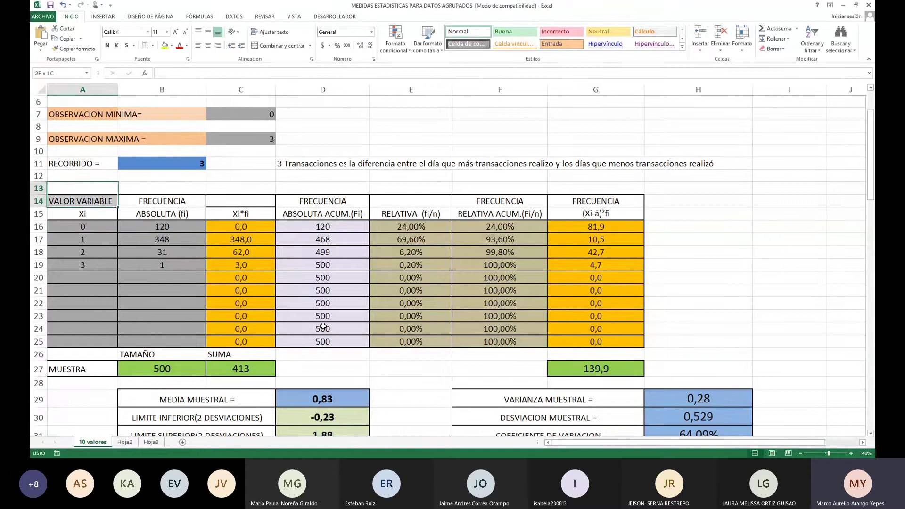
key(shift+Down)
key(shift+Down)
key(shift+Down)
key(shift+Down)
key(shift+Down)
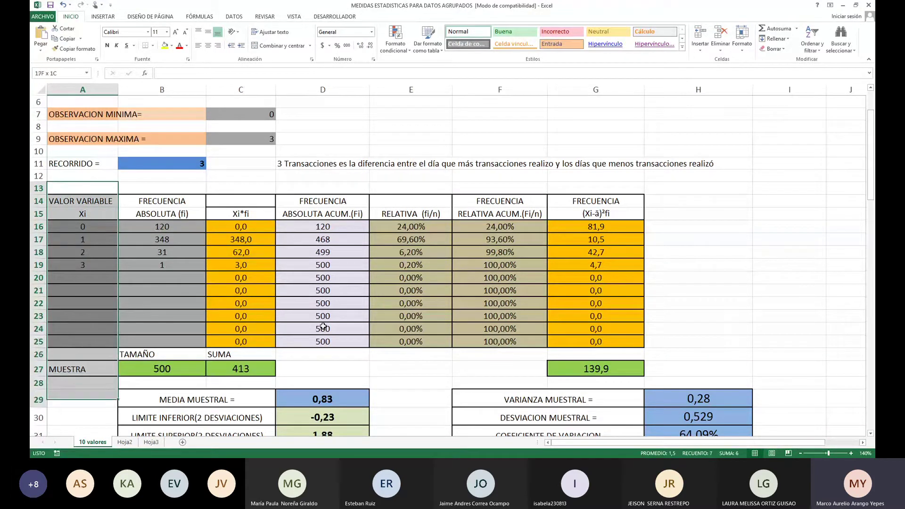
key(shift+Right)
key(shift+Right)
key(shift+Right)
key(shift+Right)
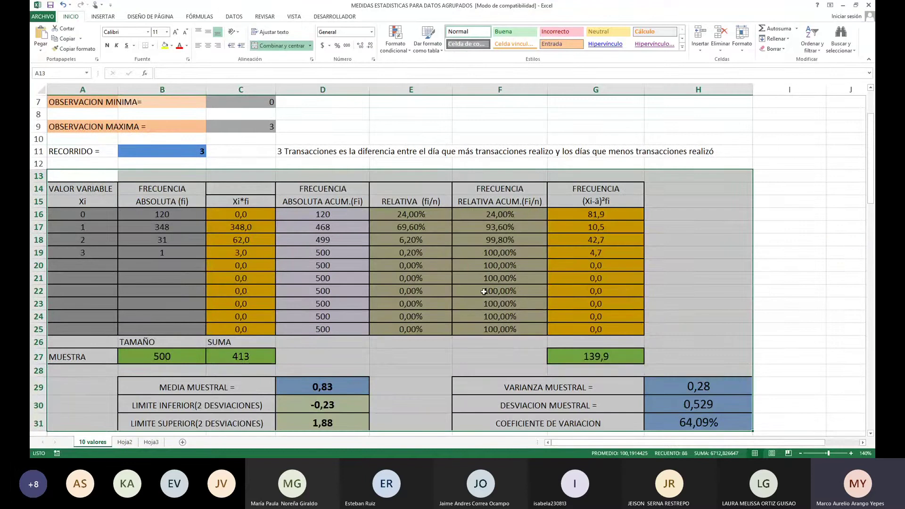
right_click(688, 285)
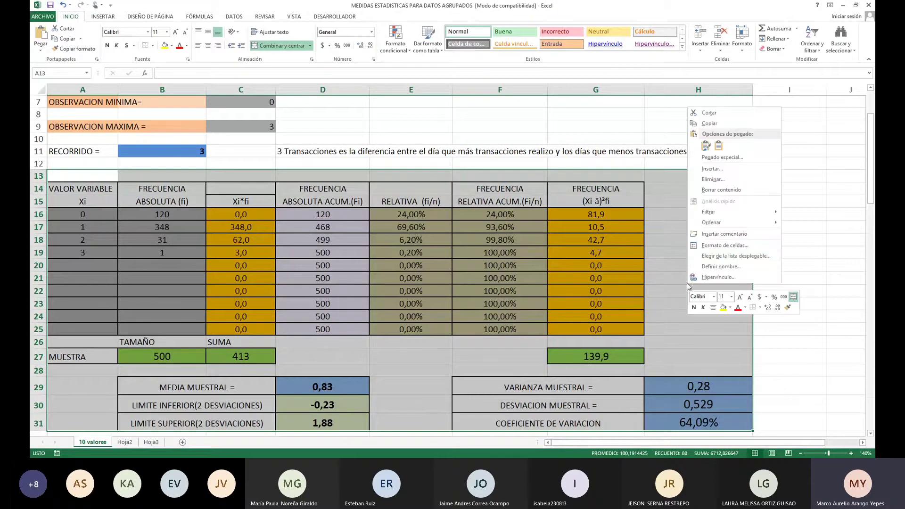
click(708, 123)
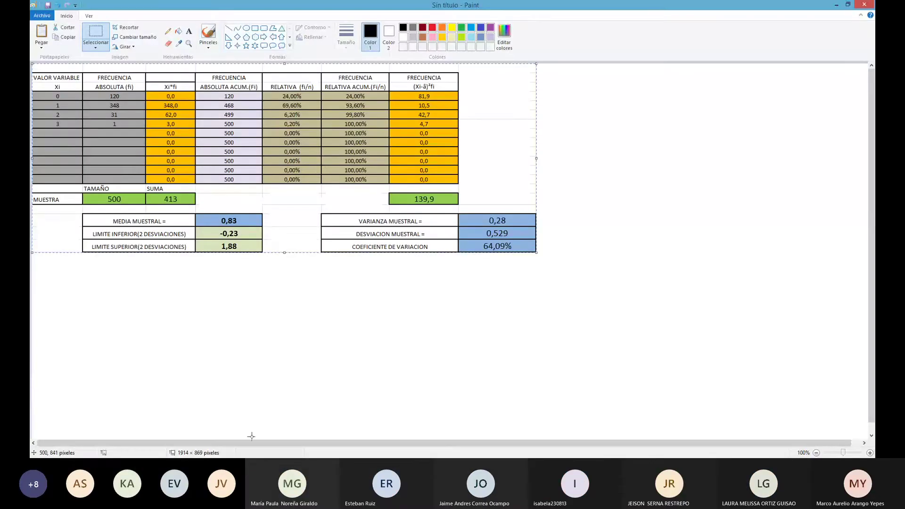
Handwrite the heading "1) Distribución de Frecuencias" in black with the brush, in the blank space beside the table.
click(204, 37)
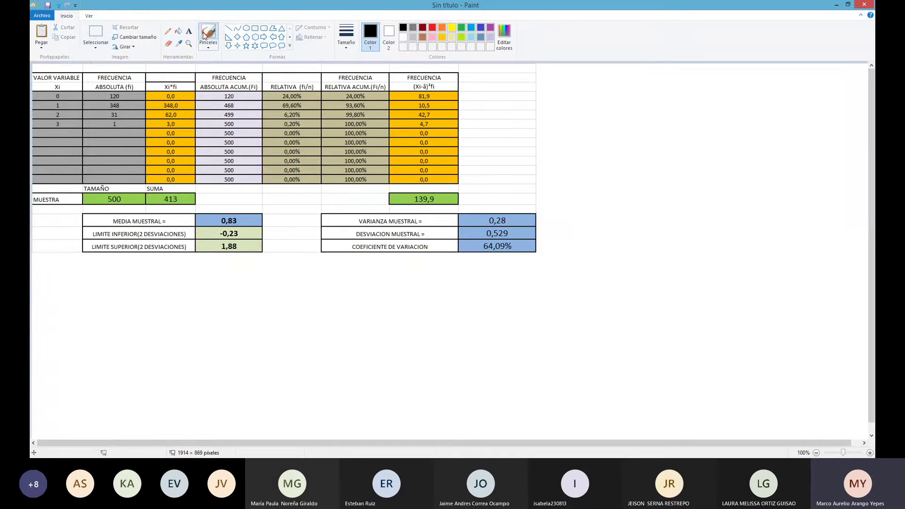
mouse_move(553, 77)
mouse_down()
mouse_move(550, 95)
mouse_move(558, 98)
mouse_move(659, 80)
mouse_move(661, 92)
mouse_move(738, 94)
mouse_move(745, 74)
mouse_up()
click(610, 74)
click(647, 76)
drag(742, 89, 760, 88)
drag(595, 112, 594, 119)
mouse_move(584, 101)
mouse_down()
mouse_move(604, 99)
mouse_move(596, 111)
mouse_up()
mouse_move(601, 117)
mouse_down()
mouse_move(666, 116)
mouse_move(670, 107)
mouse_move(701, 124)
mouse_up()
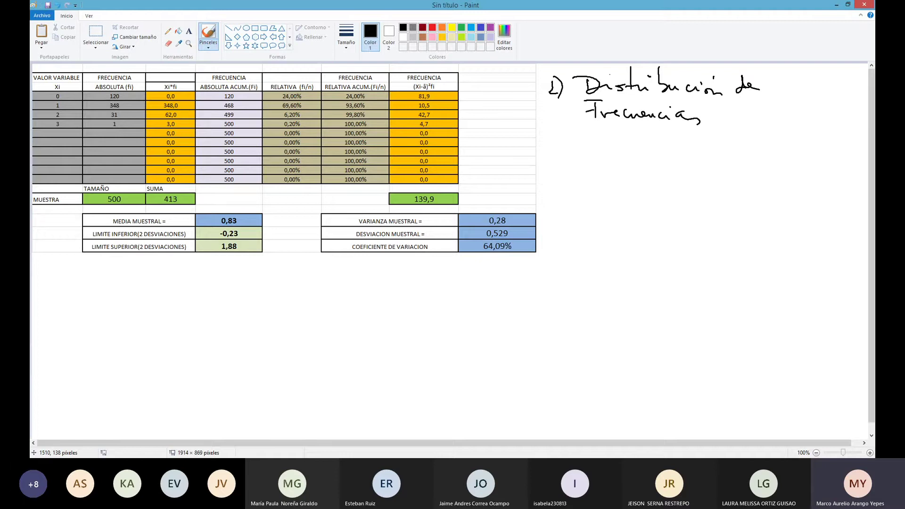
Circle 348 in the table and write "f2 = 348 dias se transaron sola 1 negociacion con la targeta" below the heading in black.
drag(570, 135, 563, 162)
drag(556, 153, 631, 150)
drag(629, 141, 628, 155)
mouse_move(135, 99)
mouse_down()
mouse_move(102, 103)
mouse_move(136, 102)
mouse_up()
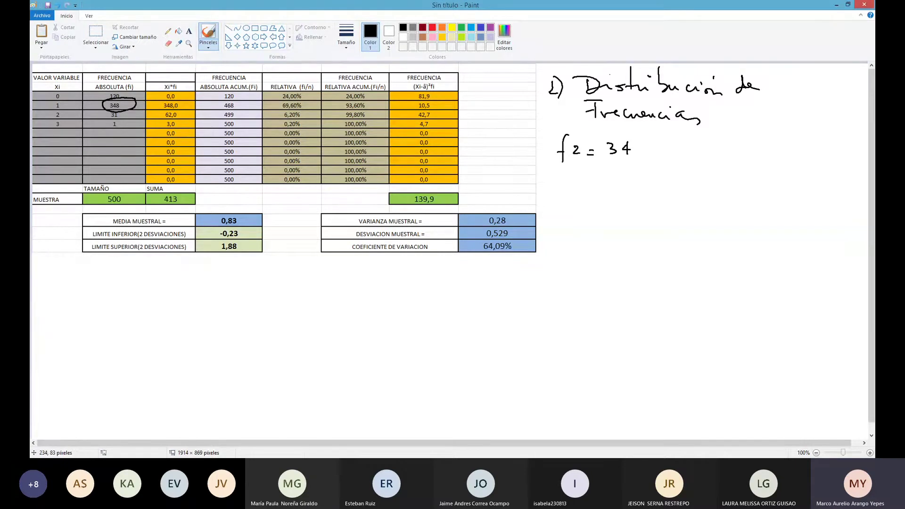
mouse_move(641, 143)
mouse_down()
mouse_move(635, 149)
mouse_move(640, 143)
mouse_move(653, 153)
mouse_move(724, 147)
mouse_move(823, 157)
mouse_up()
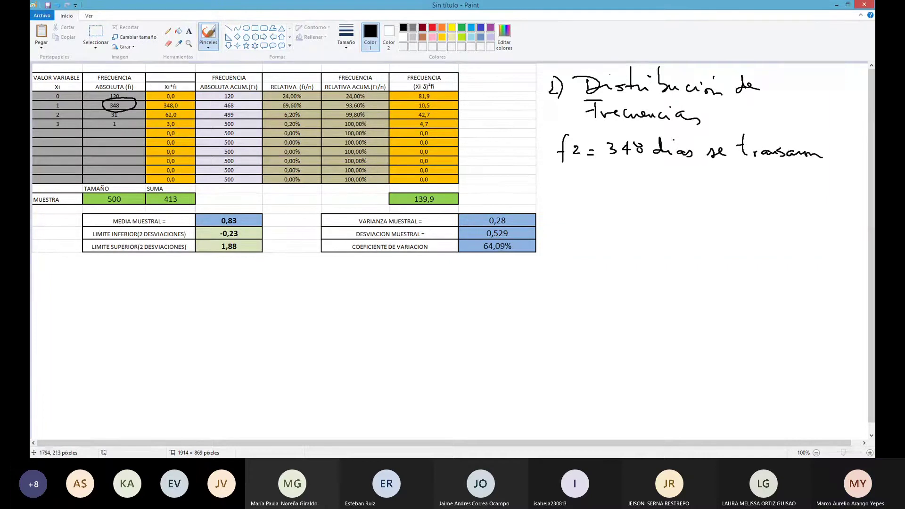
mouse_move(563, 182)
mouse_down()
mouse_move(572, 184)
mouse_move(583, 166)
mouse_move(586, 183)
mouse_move(599, 187)
mouse_move(660, 181)
mouse_move(660, 199)
mouse_move(700, 184)
mouse_move(807, 186)
mouse_up()
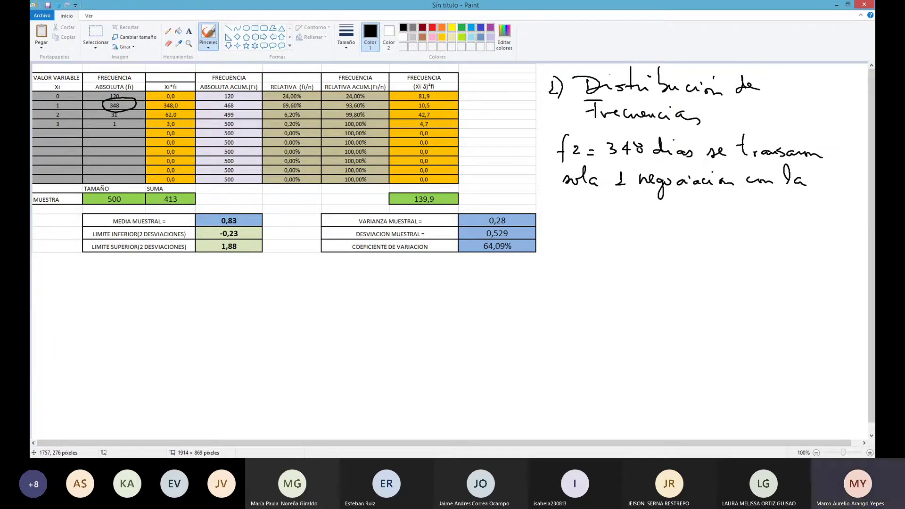
mouse_move(576, 200)
mouse_down()
mouse_move(582, 214)
mouse_move(584, 206)
mouse_move(608, 225)
mouse_move(624, 215)
mouse_up()
drag(617, 206, 636, 215)
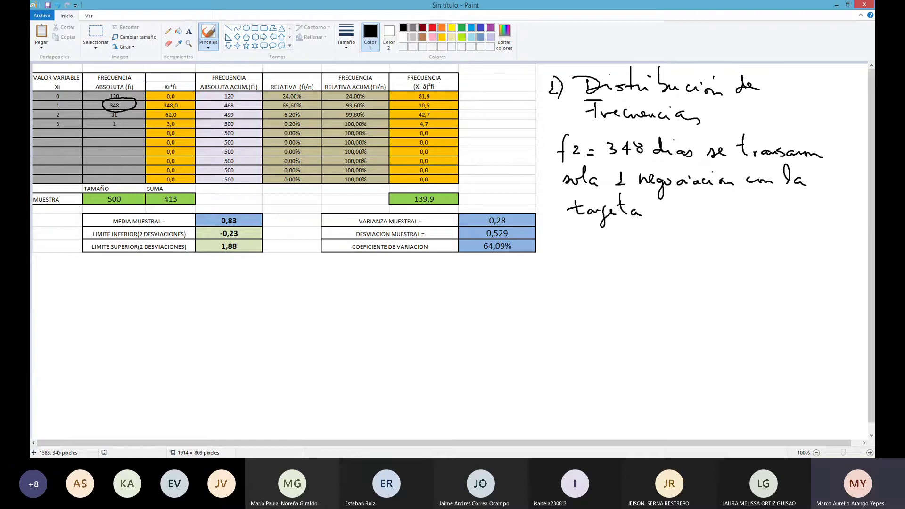
Circle the cumulative frequency 468 in red and write "F2 = 468 dias" below the f2 note.
click(432, 27)
mouse_move(246, 102)
mouse_down()
mouse_move(210, 107)
mouse_move(253, 106)
mouse_up()
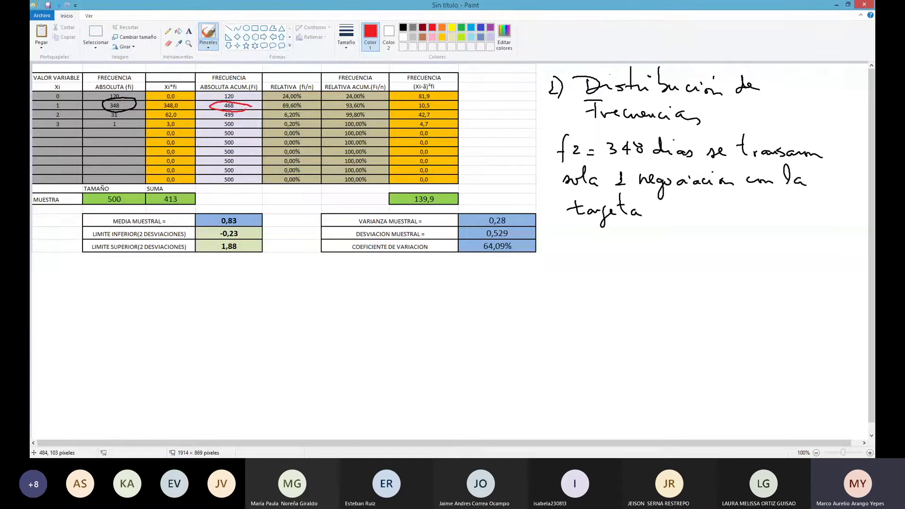
mouse_move(563, 235)
mouse_down()
mouse_move(563, 254)
mouse_move(573, 235)
mouse_up()
drag(558, 244, 594, 250)
drag(589, 254, 618, 250)
drag(614, 242, 615, 256)
drag(628, 240, 621, 249)
drag(641, 241, 667, 254)
mouse_move(666, 235)
mouse_down()
mouse_move(668, 256)
mouse_move(688, 254)
mouse_up()
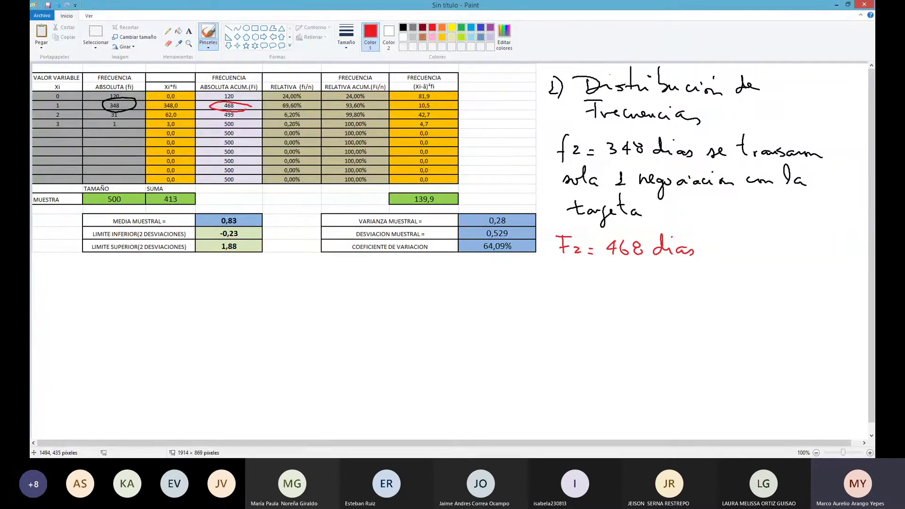
Write "Tenemos 468 dias donde se realizaron entre 0 y 1 transacción con la targeta." in red below the table.
mouse_move(123, 270)
mouse_down()
mouse_move(123, 285)
mouse_move(125, 268)
mouse_move(133, 284)
mouse_move(184, 282)
mouse_up()
mouse_move(192, 276)
mouse_down()
mouse_move(187, 283)
mouse_move(374, 280)
mouse_up()
mouse_move(389, 272)
mouse_down()
mouse_move(386, 281)
mouse_move(403, 274)
mouse_up()
drag(415, 279, 628, 277)
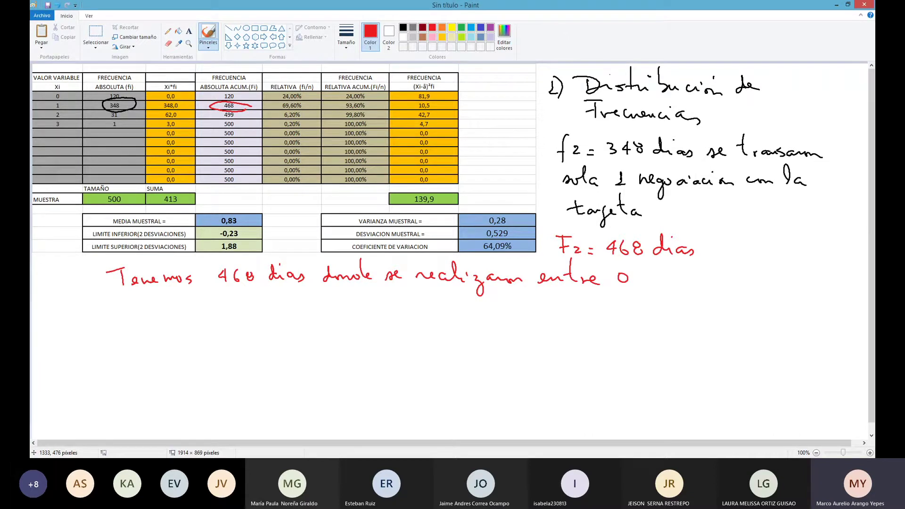
mouse_move(639, 275)
mouse_down()
mouse_move(644, 295)
mouse_move(700, 275)
mouse_up()
mouse_move(704, 275)
mouse_down()
mouse_move(710, 283)
mouse_move(800, 280)
mouse_up()
drag(795, 257, 834, 282)
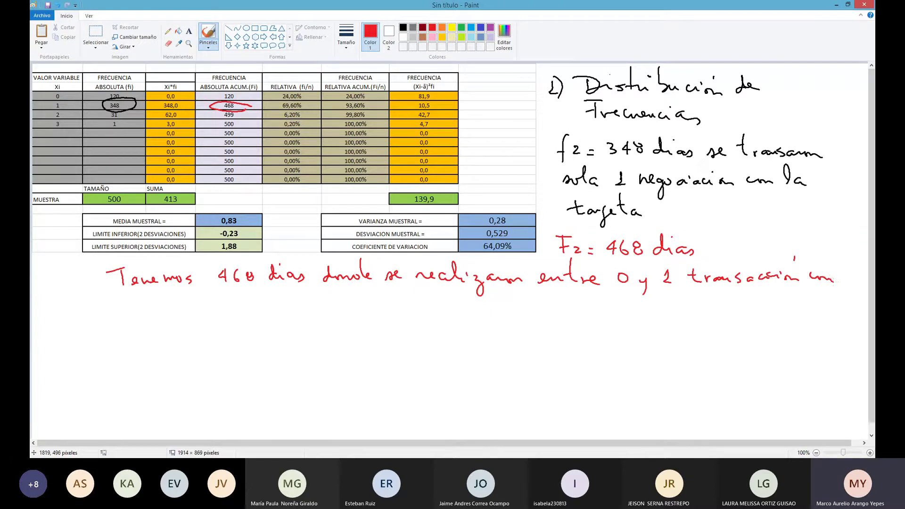
mouse_move(128, 297)
mouse_down()
mouse_move(128, 309)
mouse_move(194, 308)
mouse_up()
mouse_move(204, 300)
mouse_down()
mouse_move(200, 324)
mouse_move(215, 307)
mouse_move(227, 308)
mouse_move(221, 296)
mouse_move(239, 307)
mouse_up()
click(247, 305)
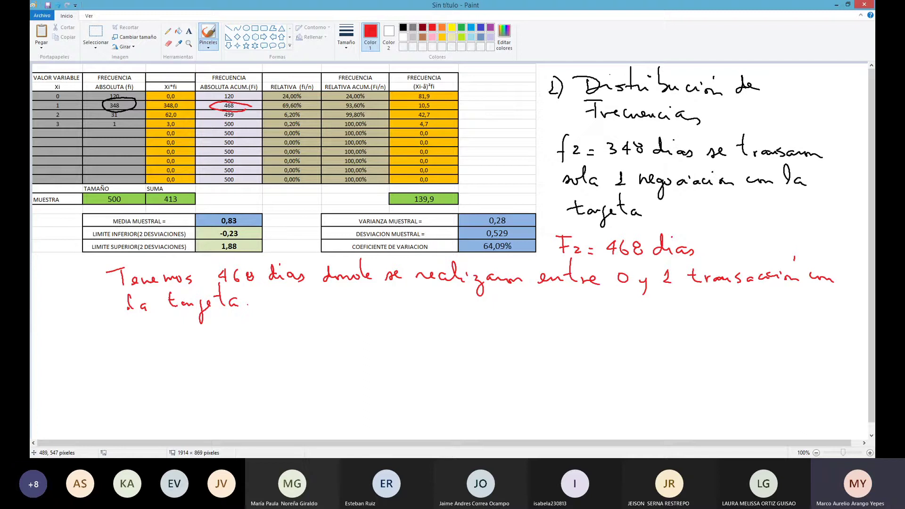
Circle the relative frequency 69,60% in green and write "f2/n = 69.60%" below the red sentence.
click(462, 27)
mouse_move(308, 97)
mouse_down()
mouse_move(283, 98)
mouse_move(288, 113)
mouse_move(317, 100)
mouse_up()
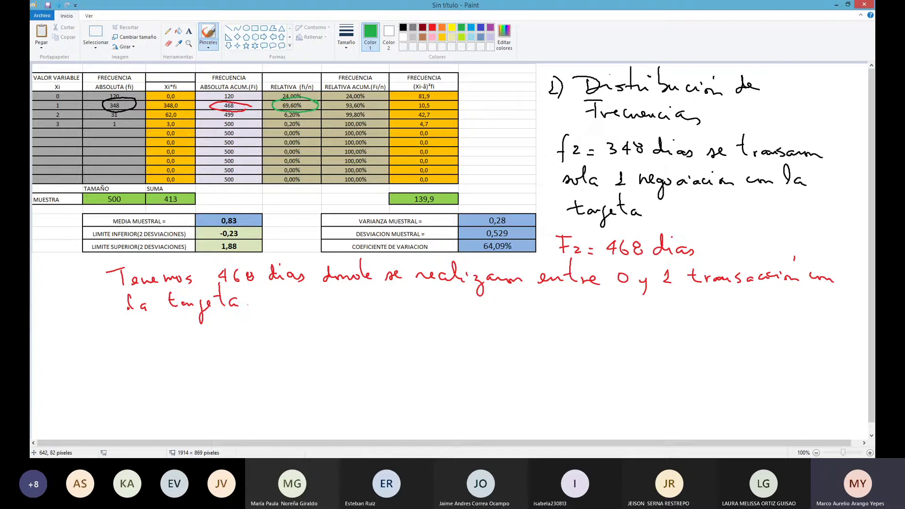
mouse_move(137, 323)
mouse_down()
mouse_move(135, 352)
mouse_move(139, 335)
mouse_move(156, 350)
mouse_move(200, 330)
mouse_up()
mouse_move(191, 337)
mouse_down()
mouse_move(219, 342)
mouse_move(268, 331)
mouse_move(282, 347)
mouse_up()
click(289, 340)
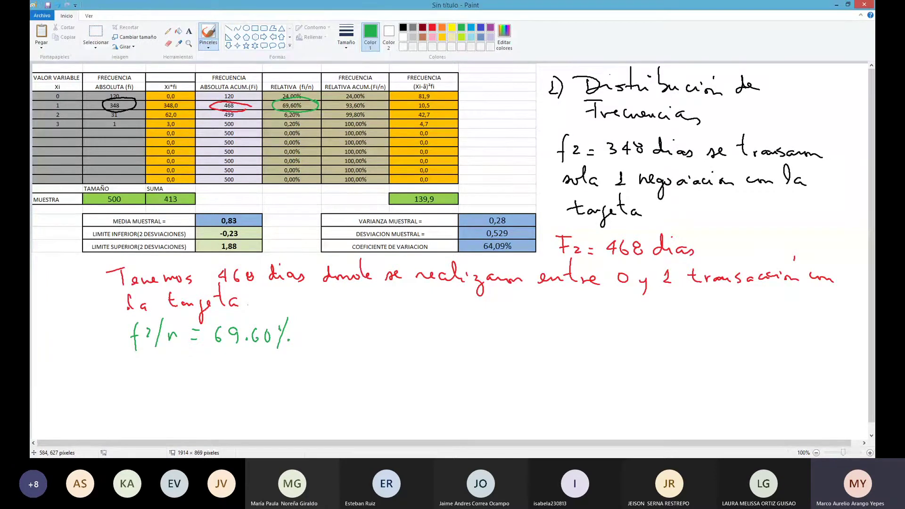
Write the interpretation "El 69.60% de los dias se realiza 1 Transacción" in green beside the f2/n value.
mouse_move(345, 325)
mouse_down()
mouse_move(341, 336)
mouse_move(354, 345)
mouse_up()
mouse_move(356, 324)
mouse_down()
mouse_move(352, 344)
mouse_move(396, 335)
mouse_move(395, 347)
mouse_up()
mouse_move(406, 341)
mouse_down()
mouse_move(431, 333)
mouse_move(443, 348)
mouse_up()
drag(456, 339, 568, 344)
drag(575, 341, 583, 347)
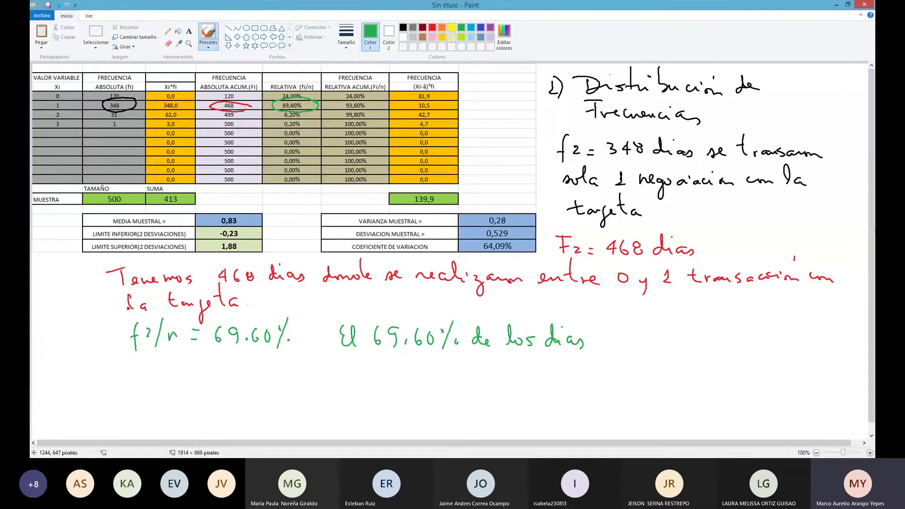
mouse_move(604, 335)
mouse_down()
mouse_move(598, 345)
mouse_move(638, 342)
mouse_up()
mouse_move(654, 347)
mouse_down()
mouse_move(663, 341)
mouse_move(690, 363)
mouse_move(706, 350)
mouse_move(734, 348)
mouse_up()
mouse_move(754, 335)
mouse_down()
mouse_move(752, 349)
mouse_move(753, 330)
mouse_move(764, 344)
mouse_move(790, 351)
mouse_up()
mouse_move(793, 347)
mouse_down()
mouse_move(842, 347)
mouse_move(837, 328)
mouse_up()
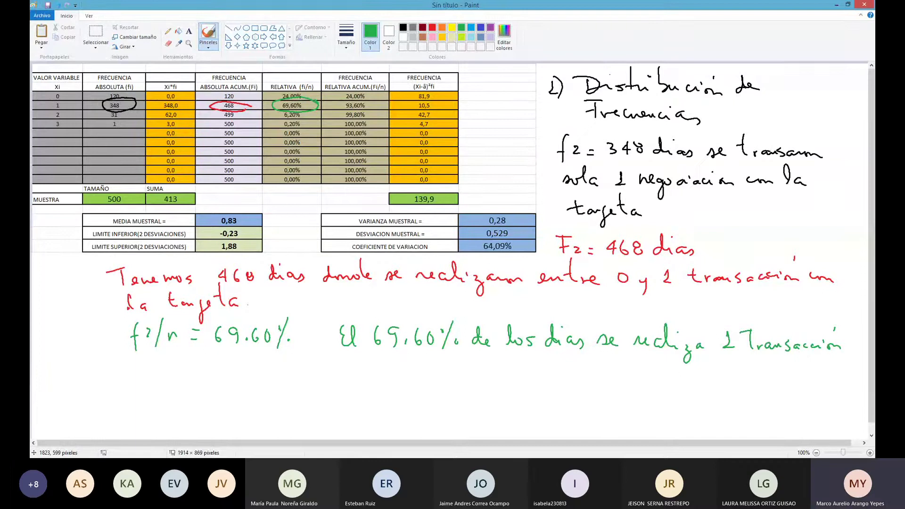
Circle the cumulative relative frequency 93,60% in blue and write "F2/n 93.60%" below the green line.
click(480, 27)
drag(369, 99, 377, 101)
mouse_move(137, 367)
mouse_down()
mouse_move(137, 389)
mouse_move(145, 367)
mouse_move(143, 377)
mouse_up()
mouse_move(146, 380)
mouse_down()
mouse_move(158, 393)
mouse_move(174, 386)
mouse_up()
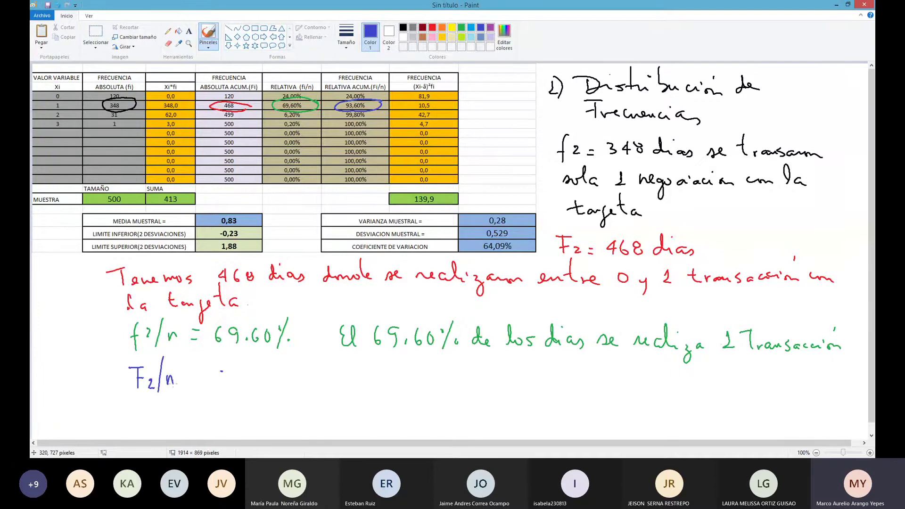
mouse_move(221, 371)
mouse_down()
mouse_move(222, 388)
mouse_move(273, 389)
mouse_up()
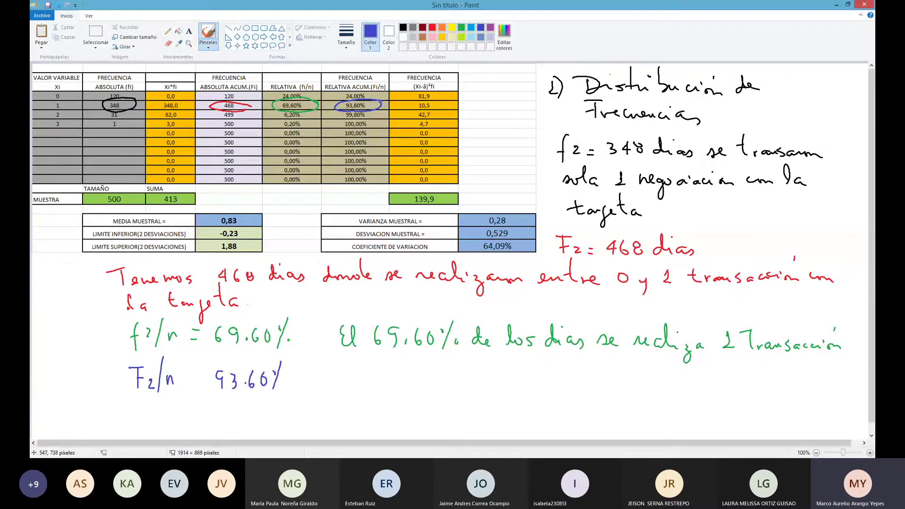
Write "El 93.60% de los dias se realiza entre 0 y 1 transacción con la targeta." in blue and underline the heading.
mouse_move(331, 369)
mouse_down()
mouse_move(323, 377)
mouse_move(332, 384)
mouse_up()
mouse_move(336, 367)
mouse_down()
mouse_move(338, 385)
mouse_move(388, 378)
mouse_up()
click(378, 383)
mouse_move(400, 371)
mouse_down()
mouse_move(408, 394)
mouse_move(435, 385)
mouse_move(441, 371)
mouse_move(452, 386)
mouse_move(470, 388)
mouse_move(511, 373)
mouse_move(513, 388)
mouse_move(524, 391)
mouse_move(605, 380)
mouse_move(637, 399)
mouse_move(651, 387)
mouse_move(717, 387)
mouse_up()
click(411, 370)
click(421, 390)
click(468, 387)
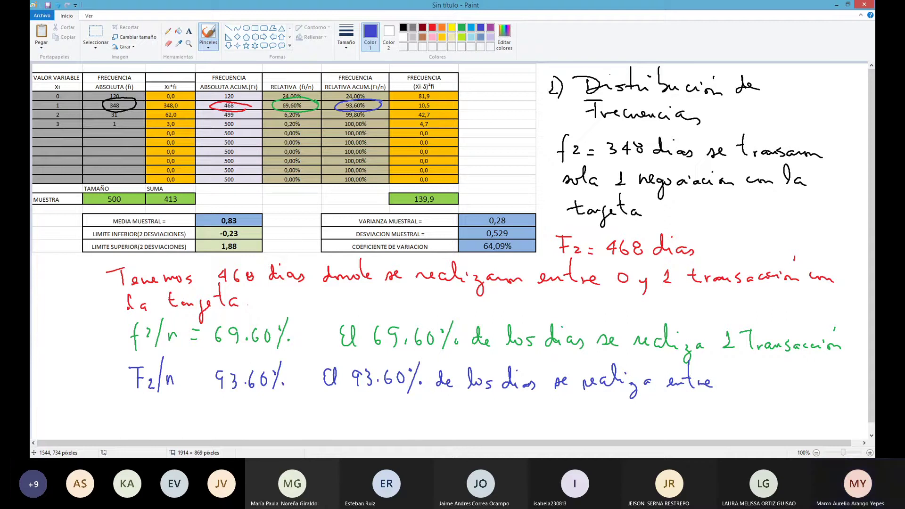
drag(235, 406, 243, 420)
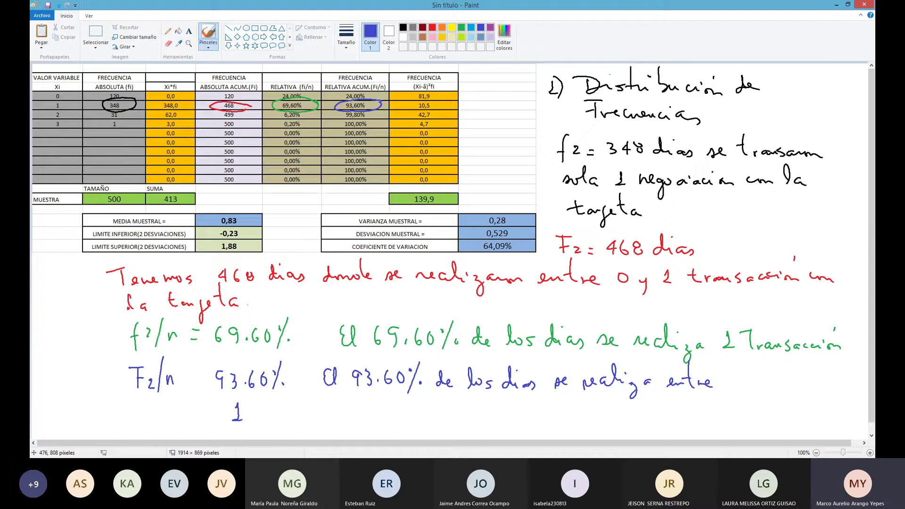
mouse_move(157, 409)
mouse_down()
mouse_move(190, 426)
mouse_move(159, 411)
mouse_up()
mouse_move(269, 405)
mouse_down()
mouse_move(271, 421)
mouse_move(278, 413)
mouse_up()
mouse_move(282, 416)
mouse_down()
mouse_move(284, 425)
mouse_move(290, 415)
mouse_move(339, 418)
mouse_up()
mouse_move(344, 414)
mouse_down()
mouse_move(453, 424)
mouse_move(482, 422)
mouse_move(483, 409)
mouse_up()
mouse_move(491, 415)
mouse_down()
mouse_move(509, 434)
mouse_move(538, 425)
mouse_up()
drag(527, 412, 551, 423)
click(558, 418)
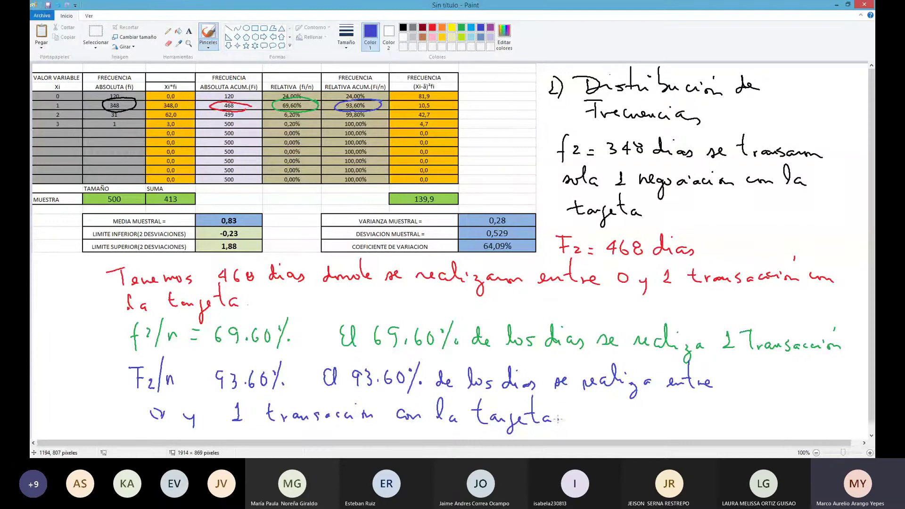
drag(551, 98, 750, 99)
drag(593, 121, 701, 124)
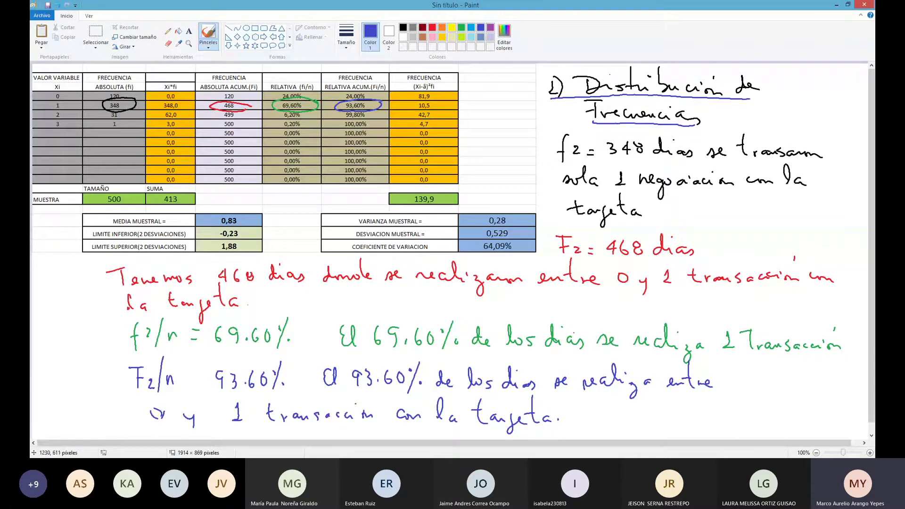
Start a new blank image without saving the annotated one, and paste the copied table and statistics into it.
click(43, 15)
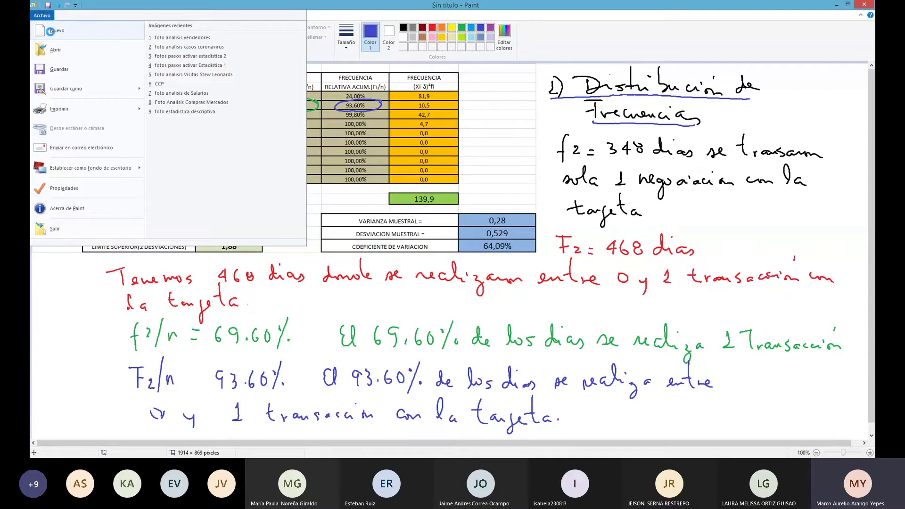
click(51, 31)
click(458, 233)
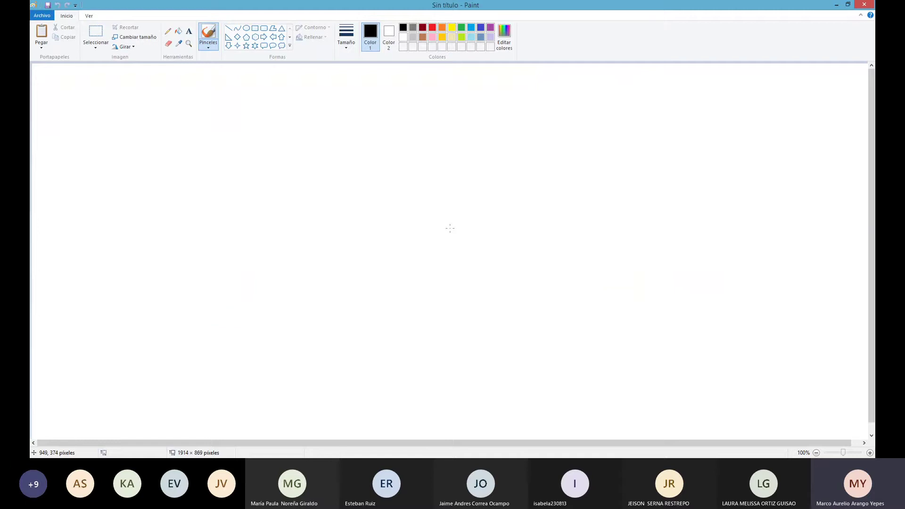
key(ctrl+v)
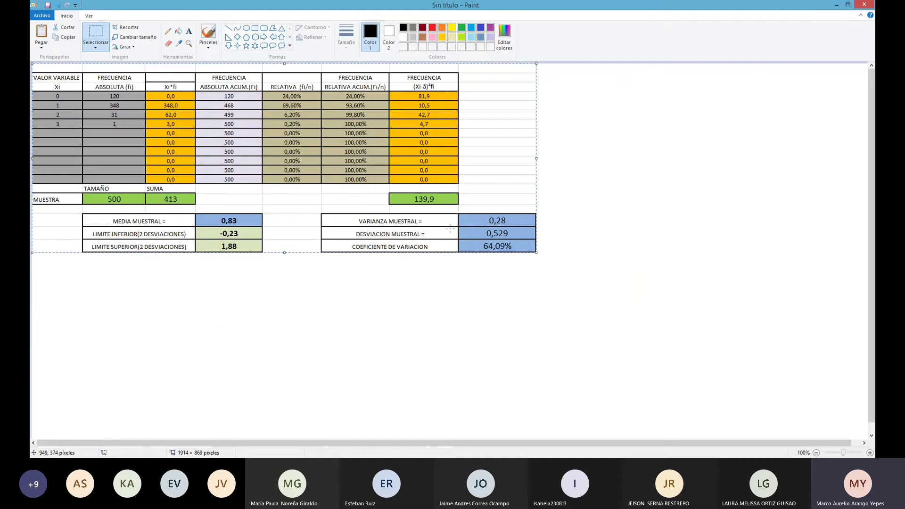
Circle the sample size 500 and write "2) n = 500 dias" in black with the brush beside the table.
drag(558, 78, 568, 83)
click(208, 34)
drag(568, 69, 567, 83)
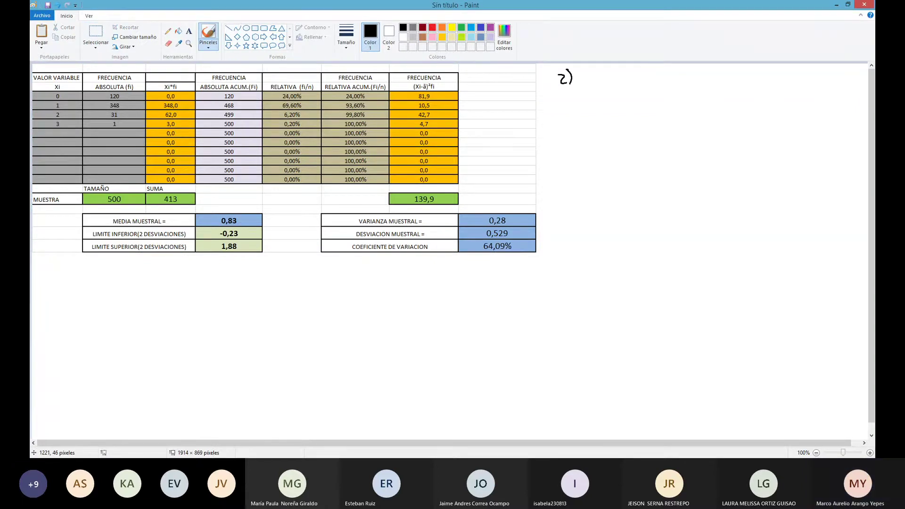
mouse_move(140, 190)
mouse_down()
mouse_move(113, 186)
mouse_move(113, 207)
mouse_move(136, 191)
mouse_up()
drag(589, 77, 659, 78)
drag(669, 76, 709, 84)
drag(707, 70, 725, 89)
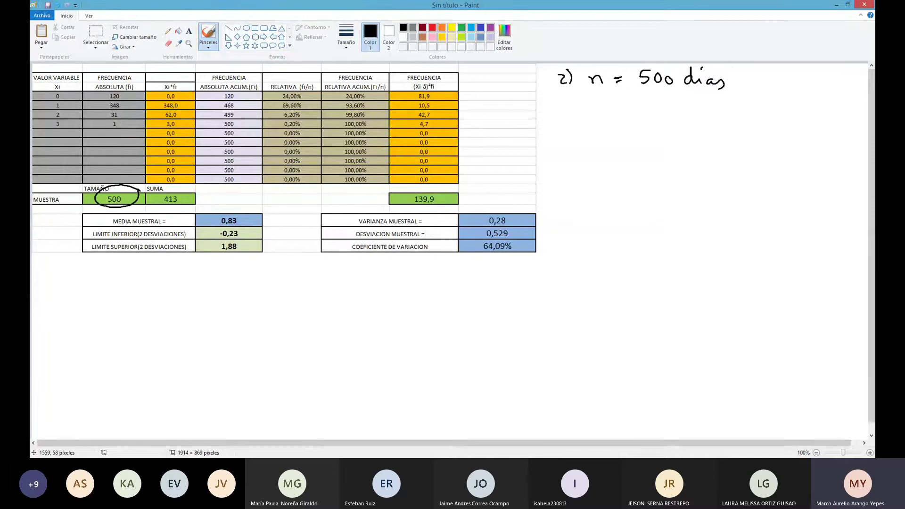
Write "Suma = # transacciones total realizadas = 413" in black below the sample size note.
mouse_move(584, 110)
mouse_down()
mouse_move(572, 122)
mouse_move(655, 116)
mouse_up()
mouse_move(647, 121)
mouse_down()
mouse_move(670, 127)
mouse_move(682, 111)
mouse_move(678, 118)
mouse_move(702, 123)
mouse_up()
drag(686, 116, 716, 124)
drag(723, 118, 813, 124)
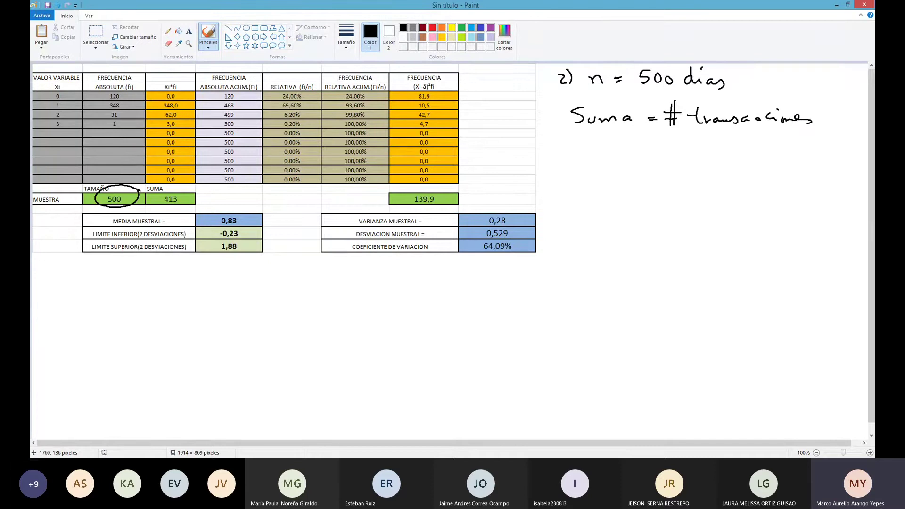
drag(579, 137, 582, 153)
mouse_move(572, 149)
mouse_down()
mouse_move(749, 158)
mouse_move(800, 151)
mouse_up()
mouse_move(798, 138)
mouse_down()
mouse_move(797, 157)
mouse_move(814, 159)
mouse_up()
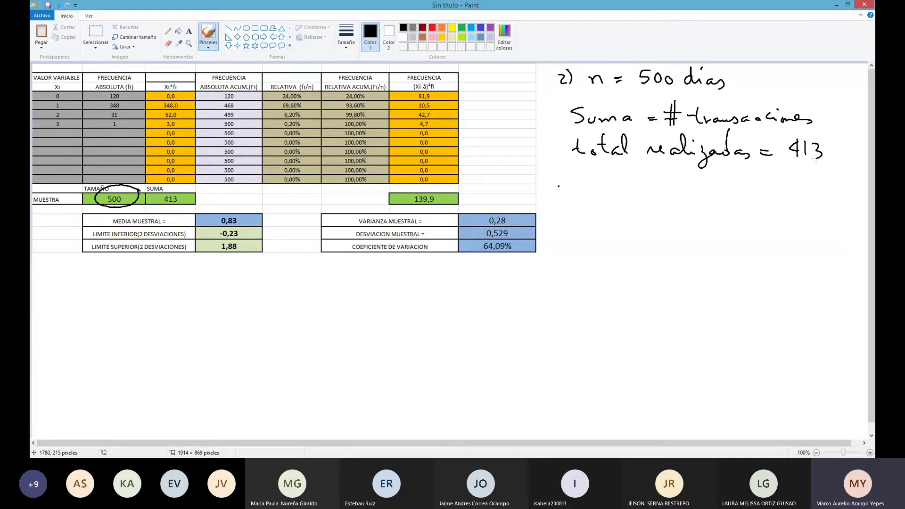
Write "3)" in black below the sum note and circle the sample mean 0,83 in blue.
mouse_move(559, 185)
mouse_down()
mouse_move(561, 201)
mouse_move(574, 193)
mouse_move(571, 204)
mouse_up()
click(480, 27)
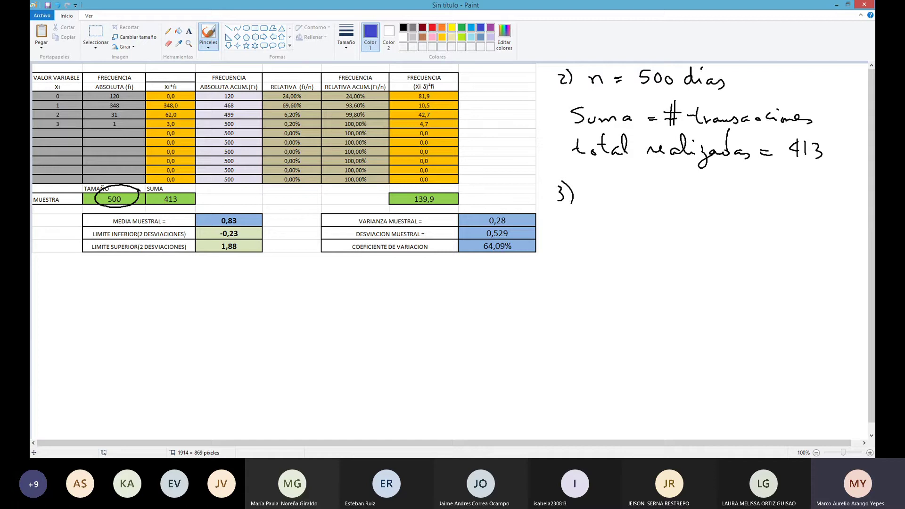
mouse_move(259, 207)
mouse_down()
mouse_move(207, 220)
mouse_move(260, 227)
mouse_move(268, 208)
mouse_up()
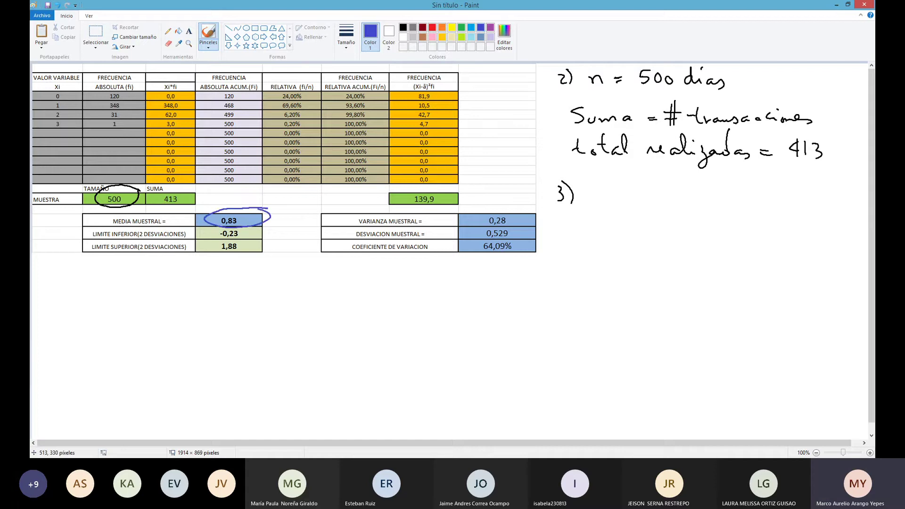
Write "X̄ = 0.83 transacciones/día" in blue beside item 3.
mouse_move(589, 186)
mouse_down()
mouse_move(604, 203)
mouse_move(590, 203)
mouse_move(600, 182)
mouse_move(624, 198)
mouse_up()
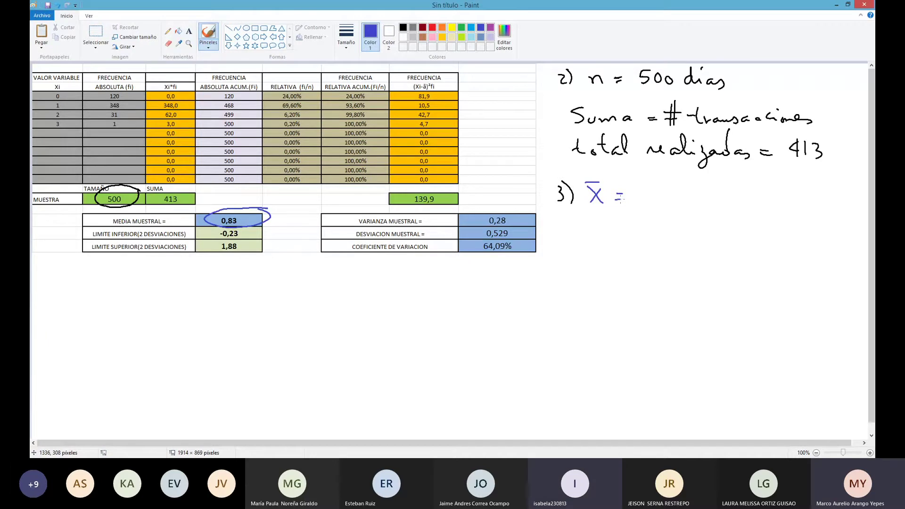
mouse_move(648, 189)
mouse_down()
mouse_move(644, 200)
mouse_move(650, 189)
mouse_move(673, 203)
mouse_move(692, 194)
mouse_move(684, 203)
mouse_move(716, 202)
mouse_move(717, 191)
mouse_up()
click(664, 198)
mouse_move(720, 195)
mouse_down()
mouse_move(722, 204)
mouse_move(729, 194)
mouse_move(758, 204)
mouse_up()
mouse_move(769, 197)
mouse_down()
mouse_move(808, 199)
mouse_move(813, 220)
mouse_up()
mouse_move(840, 206)
mouse_down()
mouse_move(852, 204)
mouse_move(850, 195)
mouse_up()
click(856, 202)
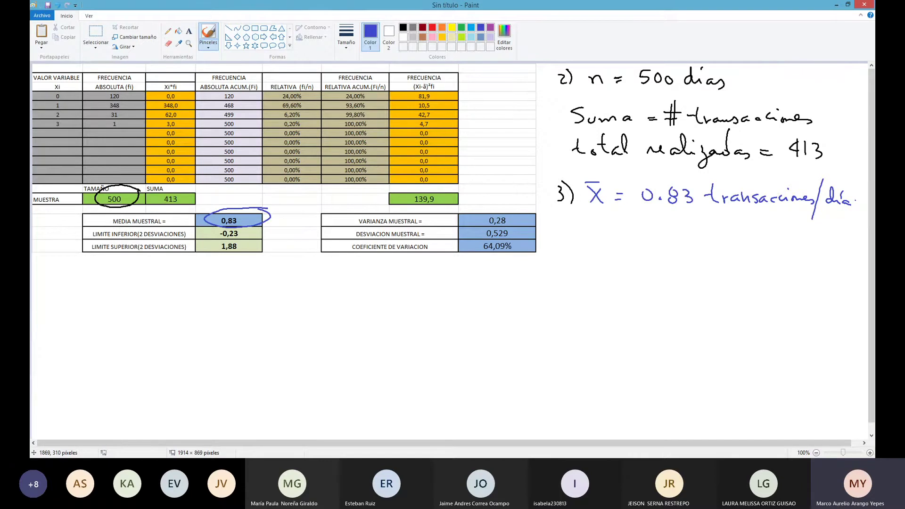
Write "El número pomedio de" in blue below the mean and double-underline "pomedio".
mouse_move(570, 230)
mouse_down()
mouse_move(559, 236)
mouse_move(566, 248)
mouse_move(660, 246)
mouse_up()
drag(613, 220, 614, 225)
mouse_move(680, 242)
mouse_down()
mouse_move(680, 272)
mouse_move(693, 246)
mouse_move(765, 251)
mouse_up()
drag(682, 259, 810, 254)
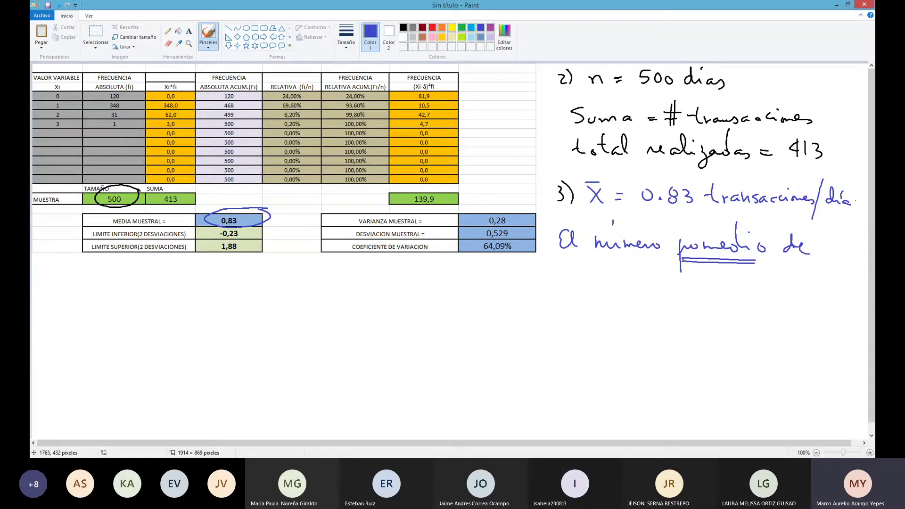
Continue the sentence in blue below the table with "transacciones que se realiza con la targeta es de 0.83 transacciones/dia.".
mouse_move(141, 266)
mouse_down()
mouse_move(137, 283)
mouse_move(144, 274)
mouse_up()
mouse_move(154, 278)
mouse_down()
mouse_move(284, 281)
mouse_move(288, 304)
mouse_move(312, 283)
mouse_up()
mouse_move(332, 277)
mouse_down()
mouse_move(325, 287)
mouse_move(344, 282)
mouse_up()
drag(360, 276, 382, 285)
mouse_move(396, 262)
mouse_down()
mouse_move(393, 285)
mouse_move(415, 292)
mouse_move(411, 302)
mouse_up()
drag(427, 280, 447, 288)
drag(454, 282, 466, 287)
mouse_move(486, 264)
mouse_down()
mouse_move(482, 288)
mouse_move(498, 288)
mouse_up()
click(518, 285)
mouse_move(515, 258)
mouse_down()
mouse_move(512, 280)
mouse_move(524, 286)
mouse_up()
drag(531, 279, 543, 286)
mouse_move(546, 279)
mouse_down()
mouse_move(542, 302)
mouse_move(553, 285)
mouse_up()
mouse_move(560, 257)
mouse_down()
mouse_move(558, 282)
mouse_move(566, 272)
mouse_up()
mouse_move(572, 279)
mouse_down()
mouse_move(567, 285)
mouse_move(599, 281)
mouse_up()
drag(600, 285, 625, 285)
mouse_move(637, 272)
mouse_down()
mouse_move(635, 285)
mouse_move(644, 287)
mouse_move(665, 273)
mouse_move(726, 288)
mouse_up()
mouse_move(718, 282)
mouse_down()
mouse_move(794, 287)
mouse_move(821, 278)
mouse_move(843, 289)
mouse_move(847, 269)
mouse_move(859, 290)
mouse_up()
click(863, 292)
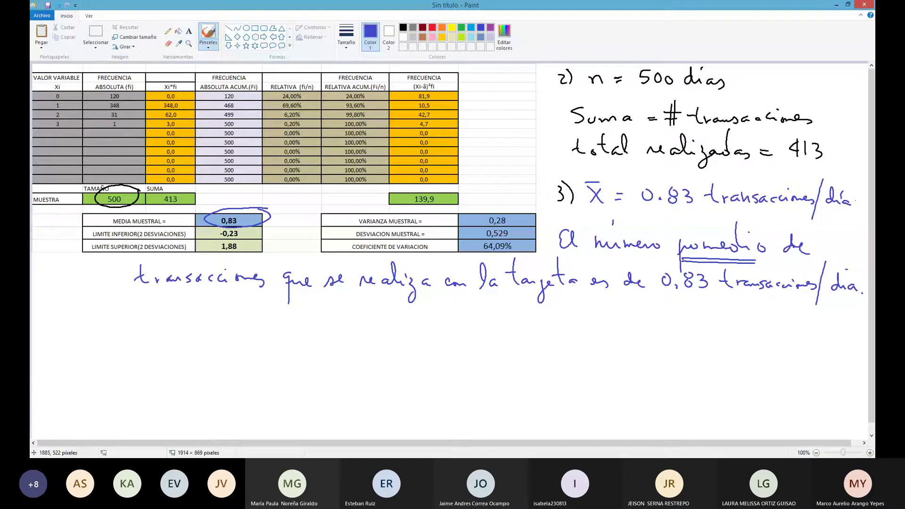
Write the variance note "4) S²x = 0.28" in blue below the mean's interpretation.
drag(137, 305, 134, 328)
drag(137, 300, 139, 333)
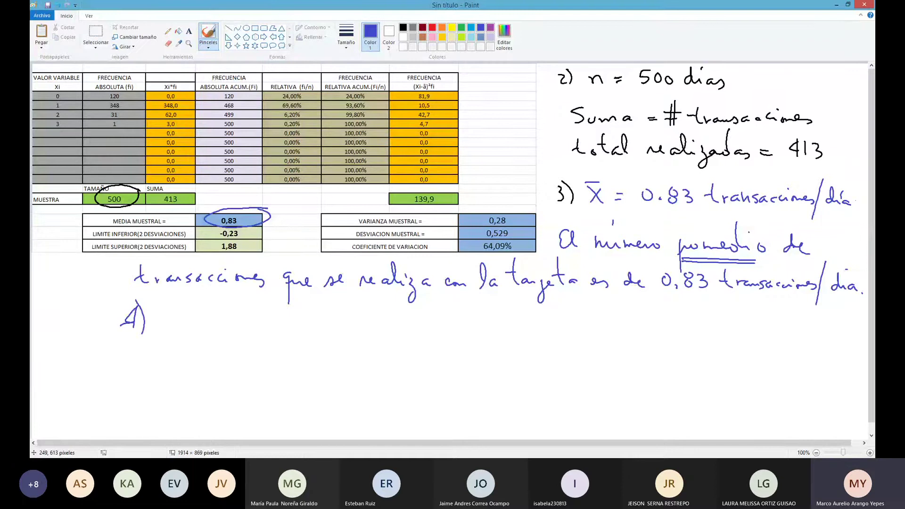
mouse_move(191, 310)
mouse_down()
mouse_move(179, 310)
mouse_move(187, 319)
mouse_move(179, 326)
mouse_up()
mouse_move(193, 304)
mouse_down()
mouse_move(201, 330)
mouse_move(235, 316)
mouse_move(266, 324)
mouse_move(278, 313)
mouse_move(271, 314)
mouse_up()
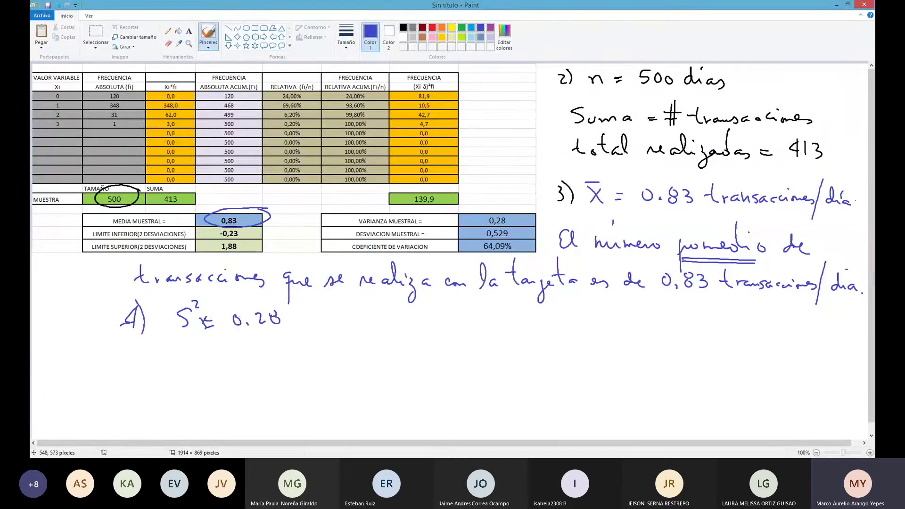
Write the standard deviation "Sx = 0.529 transacciones" in blue beside the variance note.
mouse_move(363, 310)
mouse_down()
mouse_move(347, 325)
mouse_move(373, 326)
mouse_up()
drag(381, 323, 391, 322)
mouse_move(381, 327)
mouse_down()
mouse_move(400, 314)
mouse_move(483, 326)
mouse_up()
drag(471, 313, 525, 325)
mouse_move(541, 320)
mouse_down()
mouse_move(533, 325)
mouse_move(548, 326)
mouse_up()
drag(562, 322, 596, 324)
click(568, 315)
drag(597, 319, 606, 323)
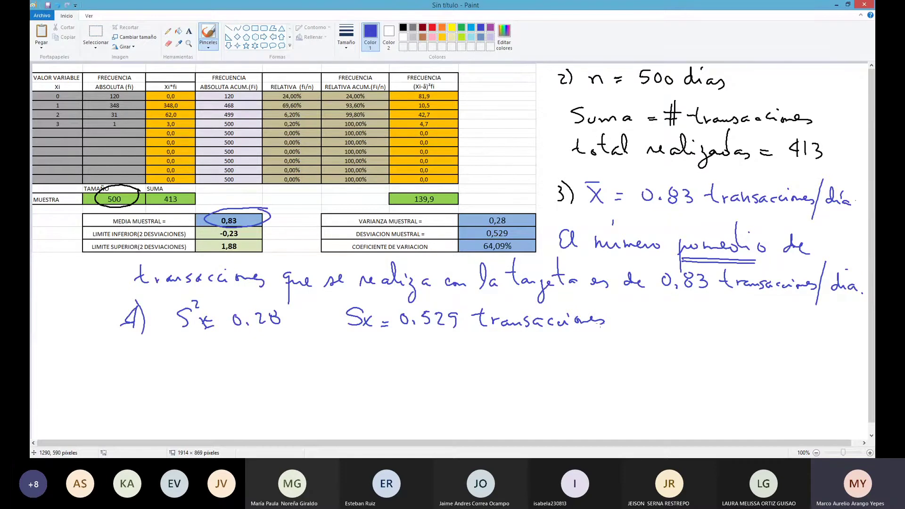
Circle the coefficient of variation 64,09% in green and write "5) Coef de Variación = 64.09%" below the variance note.
click(462, 27)
mouse_move(533, 245)
mouse_down()
mouse_move(466, 254)
mouse_move(491, 261)
mouse_move(533, 246)
mouse_up()
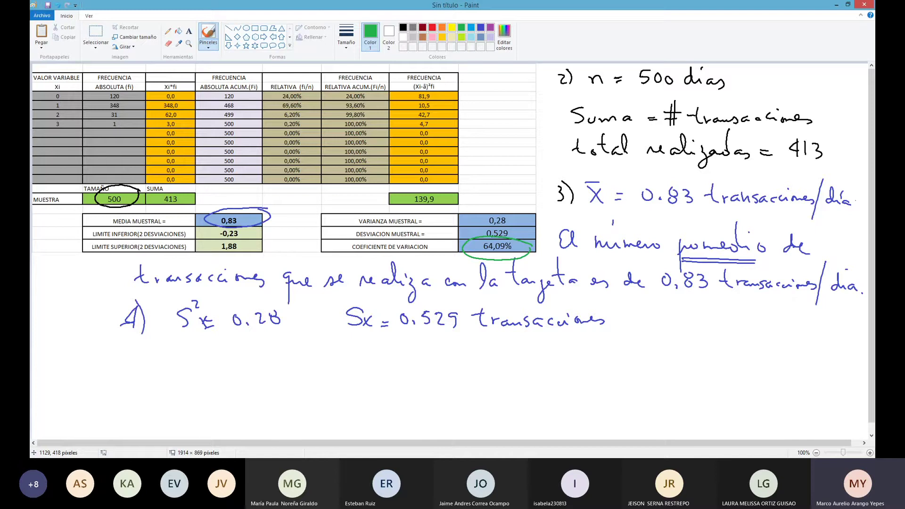
drag(135, 361, 141, 378)
drag(145, 349, 152, 383)
mouse_move(187, 356)
mouse_down()
mouse_move(188, 380)
mouse_move(211, 371)
mouse_move(215, 380)
mouse_move(246, 375)
mouse_move(277, 357)
mouse_move(280, 374)
mouse_move(293, 376)
mouse_move(385, 378)
mouse_move(421, 368)
mouse_up()
mouse_move(419, 358)
mouse_down()
mouse_move(418, 377)
mouse_move(444, 362)
mouse_move(454, 377)
mouse_move(467, 361)
mouse_move(481, 380)
mouse_up()
click(428, 375)
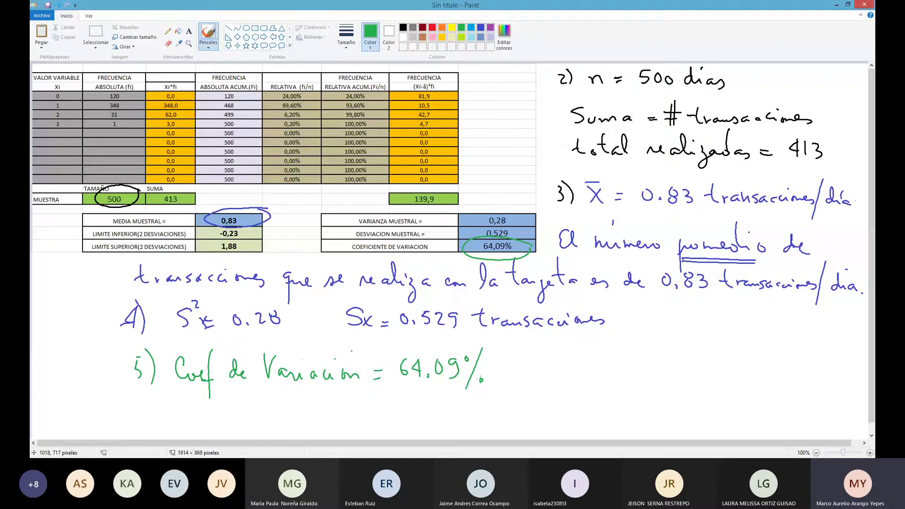
drag(352, 349, 350, 353)
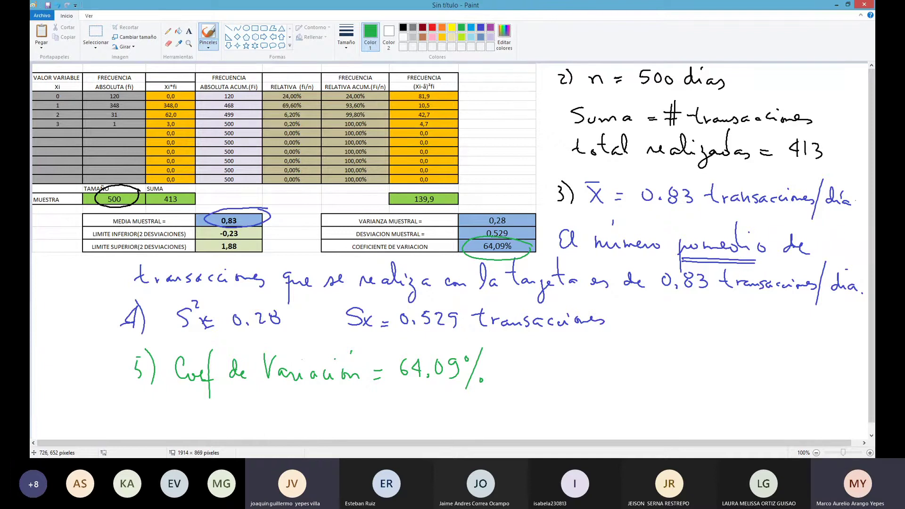
Draw a green horizontal scale with end marks beside item 5 and label its middle division "40%".
mouse_move(534, 352)
mouse_down()
mouse_move(535, 372)
mouse_move(553, 363)
mouse_move(841, 367)
mouse_up()
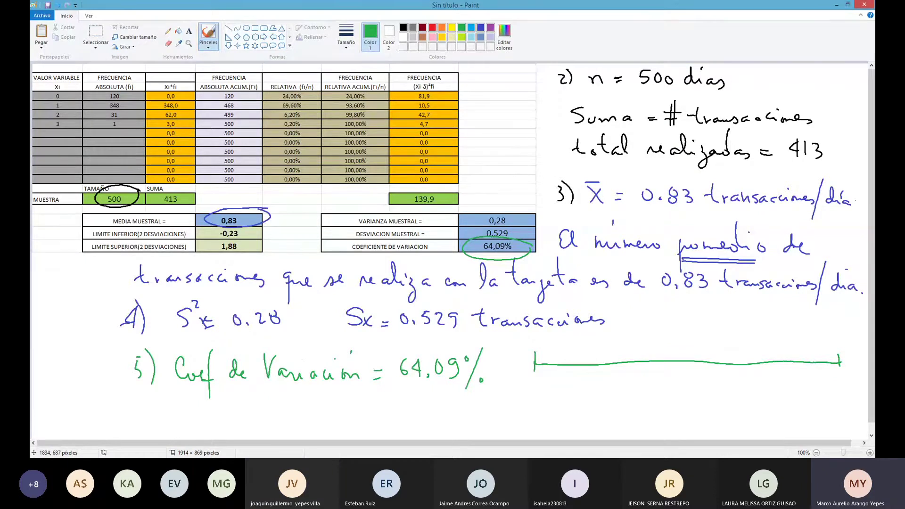
drag(680, 347, 680, 372)
drag(677, 316, 675, 333)
mouse_move(686, 317)
mouse_down()
mouse_move(692, 333)
mouse_move(694, 313)
mouse_up()
drag(702, 327, 703, 330)
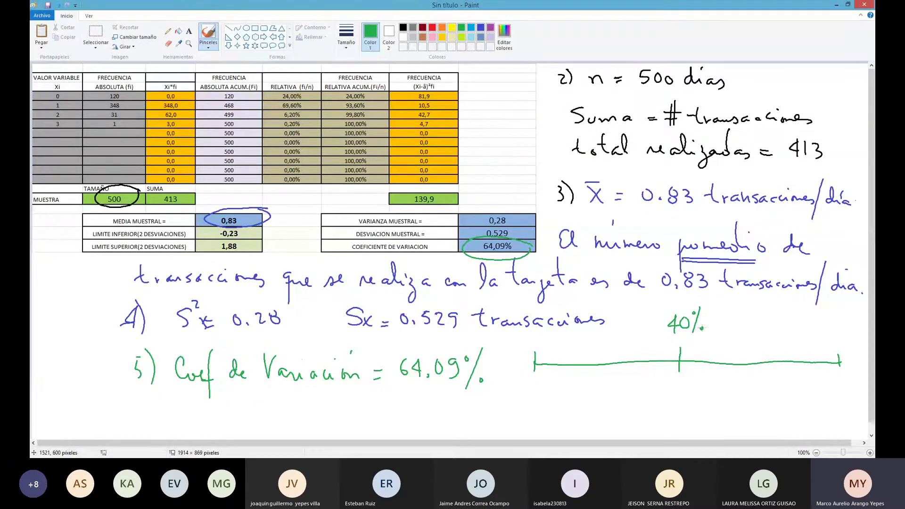
Draw a red arrow toward the scale's lower end and label the part below 40% "Homogeneas".
click(432, 28)
drag(665, 382, 558, 387)
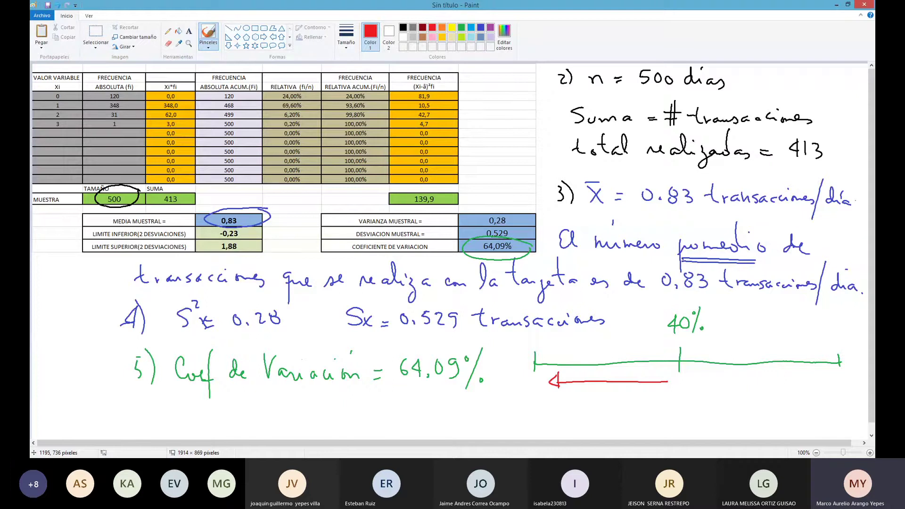
drag(566, 336, 572, 350)
mouse_move(583, 342)
mouse_down()
mouse_move(579, 347)
mouse_move(584, 342)
mouse_move(609, 352)
mouse_move(619, 344)
mouse_move(616, 358)
mouse_move(659, 351)
mouse_up()
Label the part above 40% "Heterogeneas" in red and draw an arrow toward the scale's upper end.
mouse_move(720, 336)
mouse_down()
mouse_move(719, 355)
mouse_move(729, 343)
mouse_move(729, 353)
mouse_up()
drag(735, 349, 740, 352)
drag(743, 324, 743, 353)
mouse_move(740, 338)
mouse_down()
mouse_move(783, 351)
mouse_move(781, 363)
mouse_move(792, 351)
mouse_move(826, 354)
mouse_up()
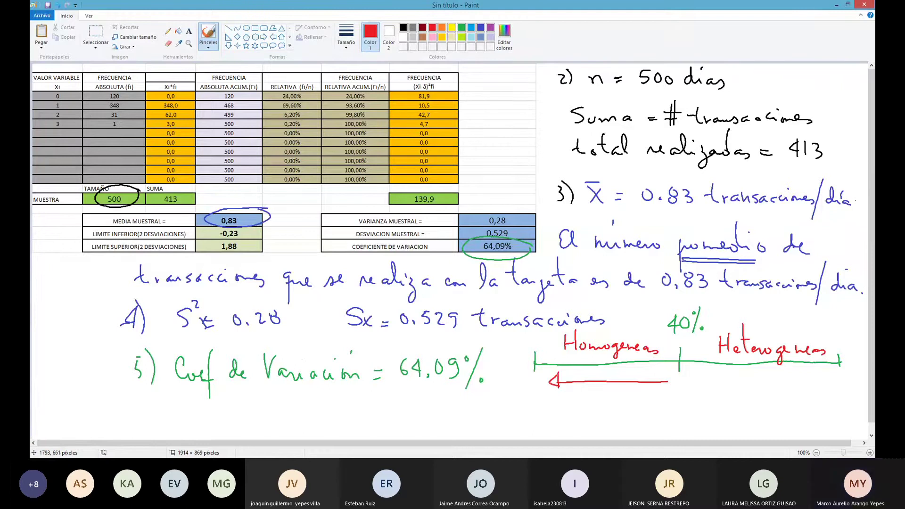
drag(697, 377, 836, 377)
drag(833, 373, 835, 383)
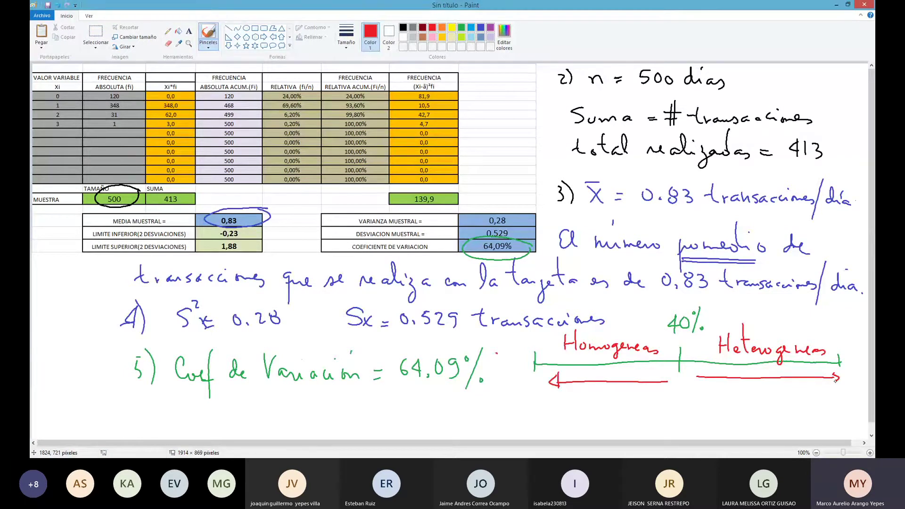
Circle the handwritten 64.09% in red, and write "X̄" under the homogeneous arrow and "Mediana" under the heterogeneous one.
mouse_move(495, 352)
mouse_down()
mouse_move(401, 349)
mouse_move(472, 392)
mouse_move(486, 352)
mouse_up()
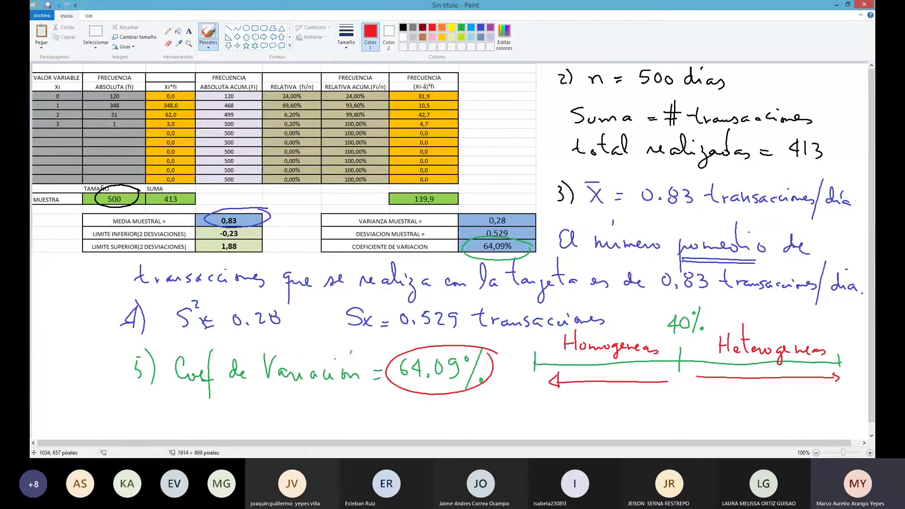
mouse_move(597, 399)
mouse_down()
mouse_move(614, 417)
mouse_move(600, 416)
mouse_move(616, 398)
mouse_up()
mouse_move(609, 393)
mouse_down()
mouse_move(616, 397)
mouse_move(609, 394)
mouse_up()
mouse_move(704, 414)
mouse_down()
mouse_move(705, 400)
mouse_move(718, 414)
mouse_move(747, 414)
mouse_up()
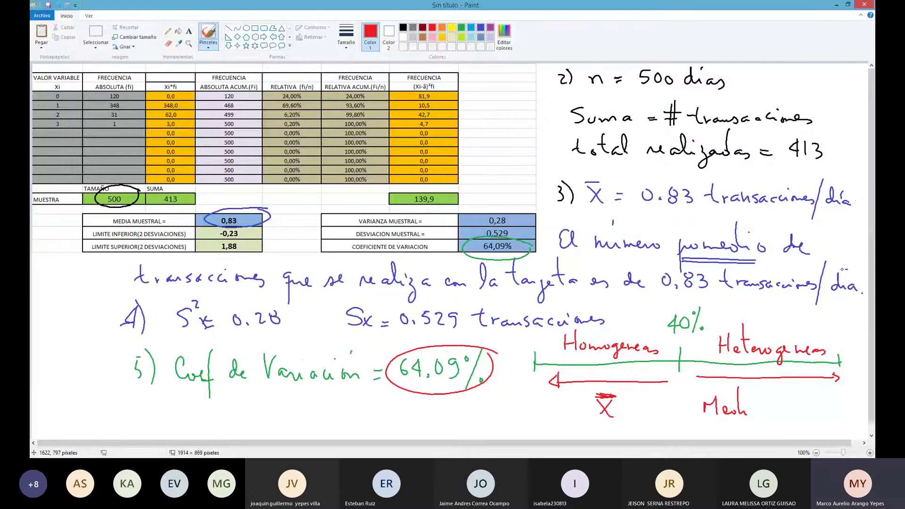
drag(760, 409, 790, 420)
Mark the results in red: underline 500, 413 and the handwritten 64.09%, box the mean 0,83, and tick the variance and deviation.
mouse_move(135, 205)
mouse_down()
mouse_move(95, 207)
mouse_move(143, 210)
mouse_move(94, 211)
mouse_up()
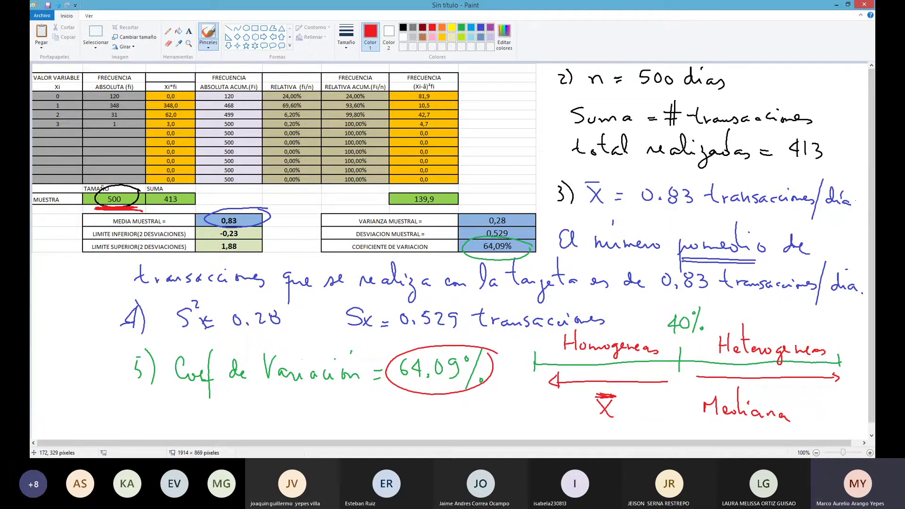
mouse_move(157, 207)
mouse_down()
mouse_move(171, 208)
mouse_move(152, 210)
mouse_up()
mouse_move(210, 229)
mouse_down()
mouse_move(264, 228)
mouse_move(257, 208)
mouse_move(207, 209)
mouse_move(203, 228)
mouse_move(262, 229)
mouse_move(257, 206)
mouse_move(202, 220)
mouse_move(219, 227)
mouse_up()
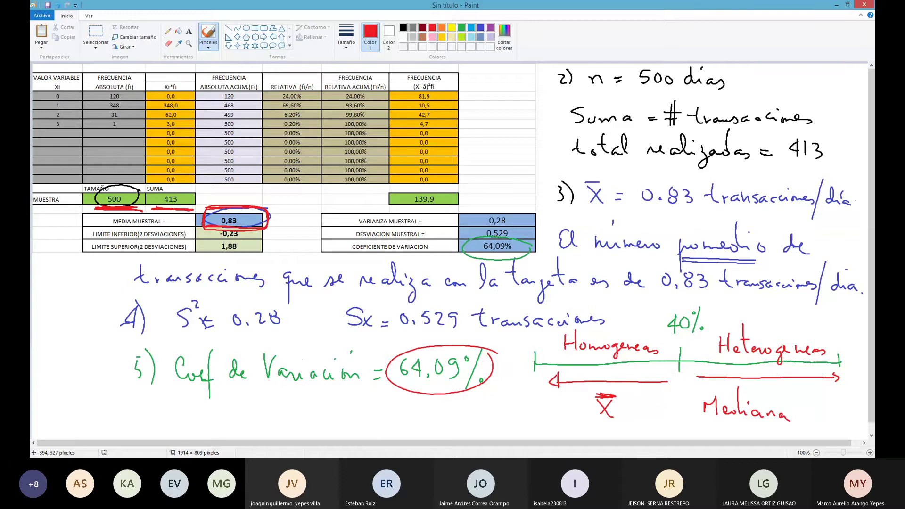
mouse_move(515, 216)
mouse_down()
mouse_move(526, 211)
mouse_move(523, 226)
mouse_up()
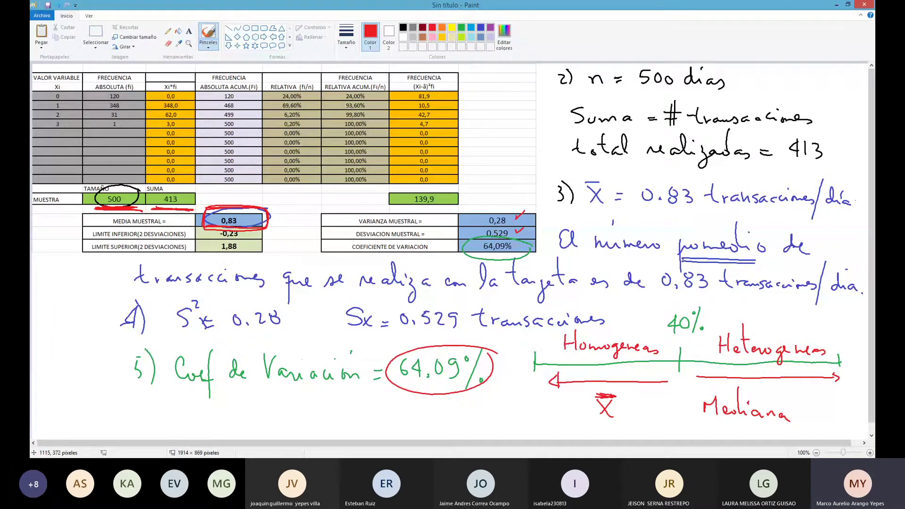
mouse_move(398, 389)
mouse_down()
mouse_move(481, 394)
mouse_move(412, 389)
mouse_up()
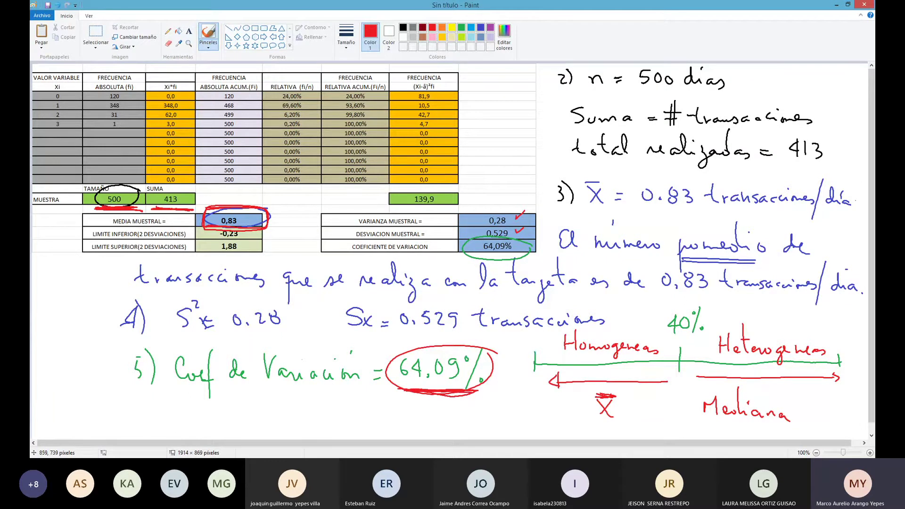
Write the conclusion "las transacciones son Heterogeneas" in red below the coefficient of variation note.
drag(153, 399, 189, 423)
mouse_move(222, 394)
mouse_down()
mouse_move(223, 420)
mouse_move(221, 406)
mouse_up()
mouse_move(223, 421)
mouse_down()
mouse_move(234, 413)
mouse_move(266, 421)
mouse_up()
drag(269, 413, 302, 422)
mouse_move(306, 415)
mouse_down()
mouse_move(340, 430)
mouse_move(374, 415)
mouse_move(407, 420)
mouse_up()
drag(414, 417, 434, 424)
mouse_move(426, 402)
mouse_down()
mouse_move(451, 420)
mouse_move(505, 418)
mouse_move(532, 432)
mouse_up()
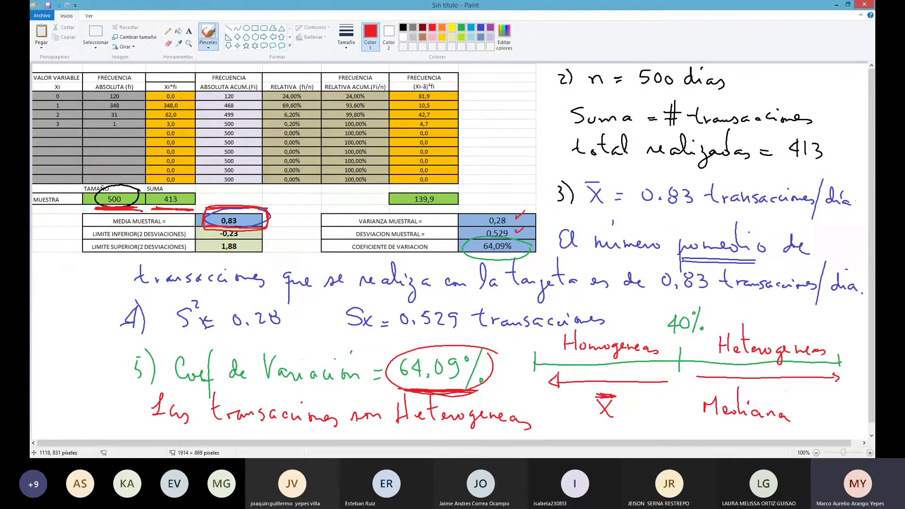
mouse_move(814, 413)
mouse_down()
mouse_move(692, 397)
mouse_move(773, 426)
mouse_move(815, 410)
mouse_up()
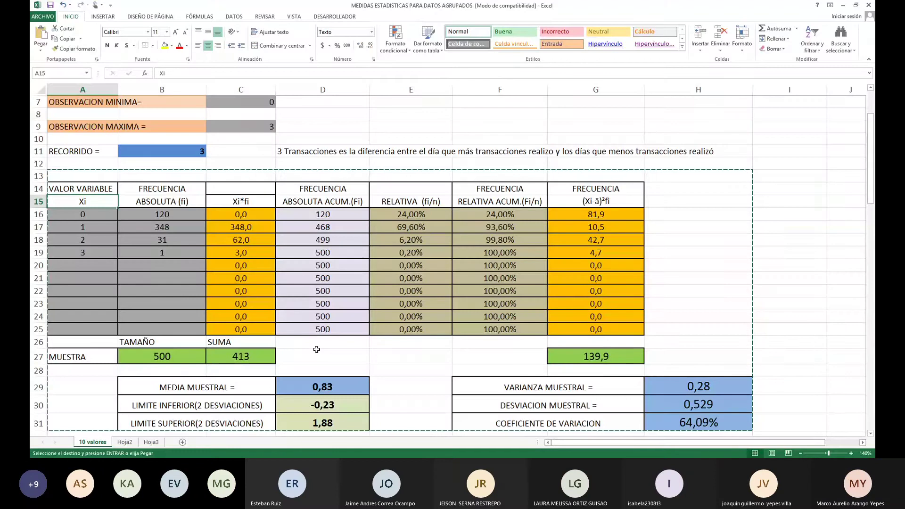
Copy the MEDIDAS DE ASIMETRIA Y CURTOSIS block, from its heading in A46 through the kurtosis coefficient in D64.
key(Down)
key(Down)
key(Down)
key(Down)
key(Down)
key(Down)
key(Down)
key(Down)
key(Down)
key(Down)
key(Down)
key(Down)
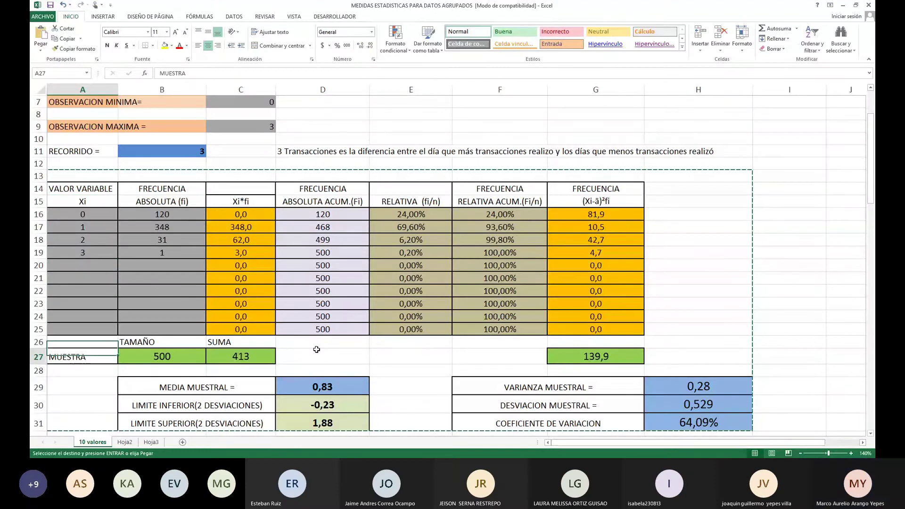
key(Down)
key(Down)
key(Down)
key(Down)
key(Down)
key(Down)
key(Down)
key(Down)
key(Down)
key(Down)
key(Down)
key(Down)
key(Down)
key(Down)
key(Down)
key(Down)
key(Down)
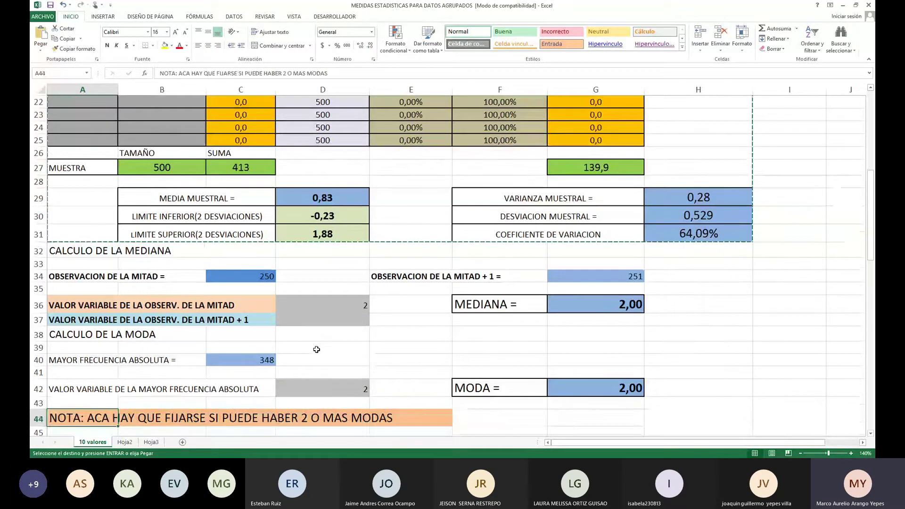
key(Down)
key(Down)
key(Down)
key(Down)
key(Down)
key(Down)
key(Down)
key(Down)
key(Down)
key(Down)
key(Down)
key(Down)
key(Down)
key(Down)
key(Down)
key(Down)
key(Down)
key(Down)
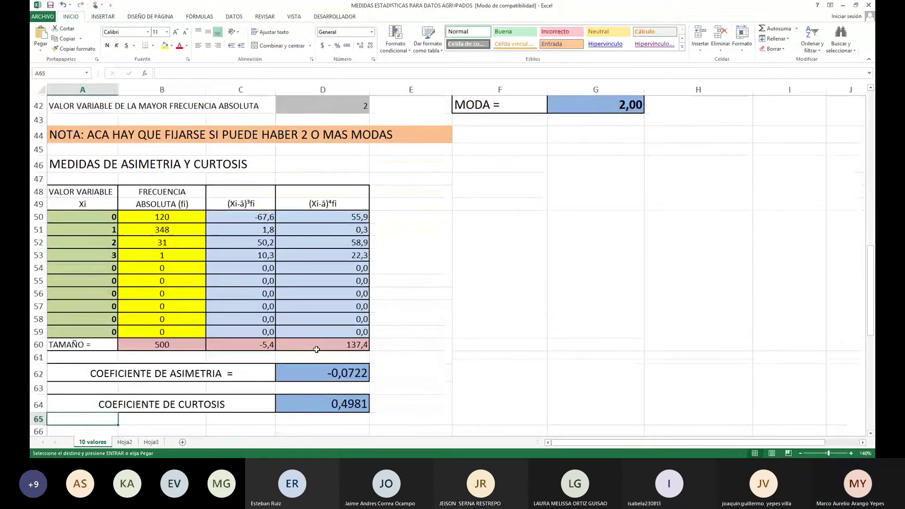
key(Up)
key(Up)
key(Up)
key(Up)
key(Up)
key(Up)
key(Up)
key(Up)
key(Up)
key(Up)
key(Up)
key(Up)
key(Up)
key(Up)
key(Up)
key(Up)
key(Up)
key(Up)
key(Up)
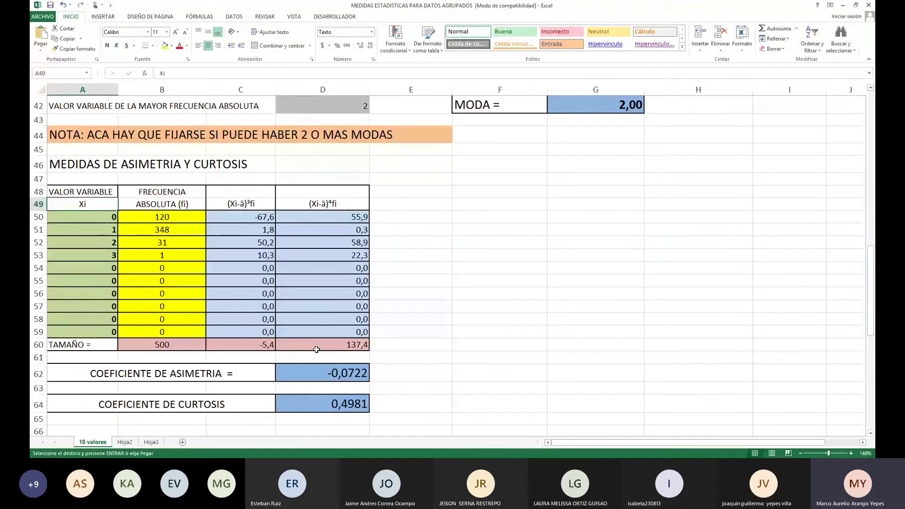
key(shift+Down)
key(shift+Down)
key(shift+Down)
key(shift+Down)
key(shift+Down)
key(shift+Down)
key(shift+Down)
key(shift+Down)
key(shift+Down)
key(shift+Down)
key(shift+Down)
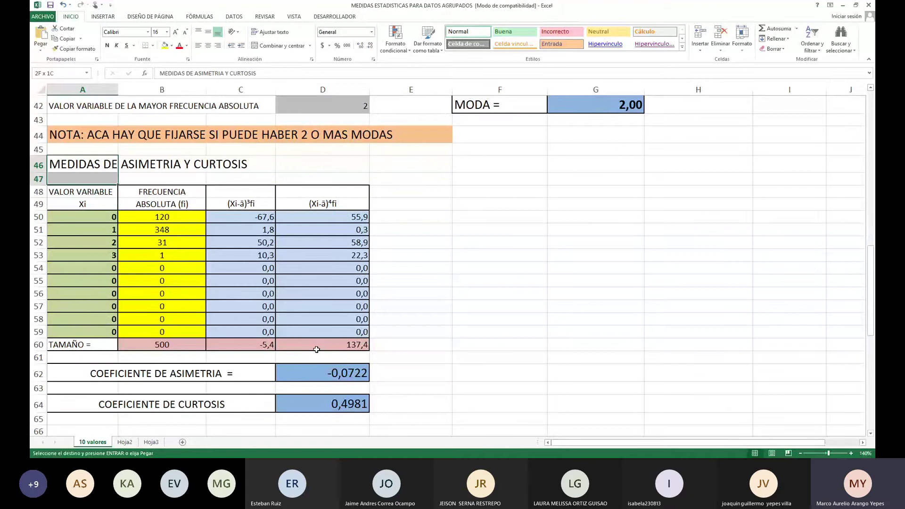
key(shift+Down)
key(shift+Down)
key(shift+Down)
key(shift+Down)
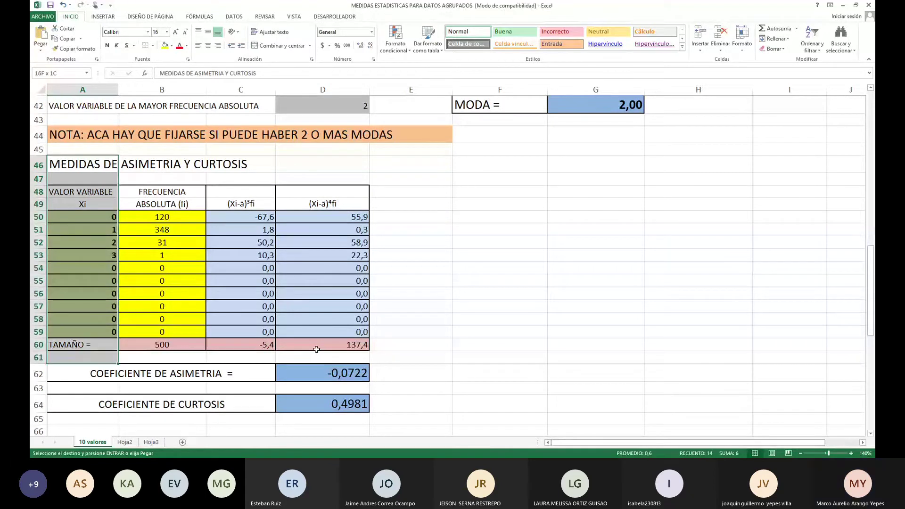
key(shift+Down)
key(shift+Down)
key(shift+Down)
key(shift+Right)
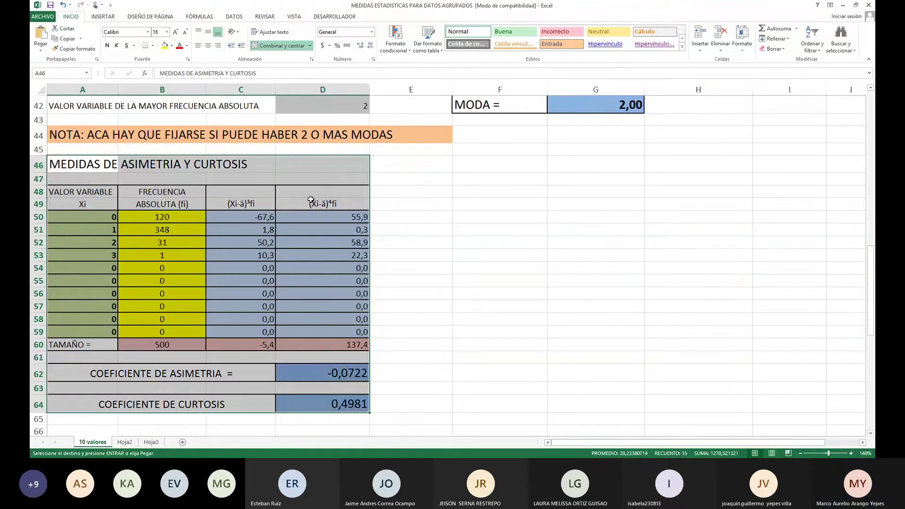
right_click(308, 218)
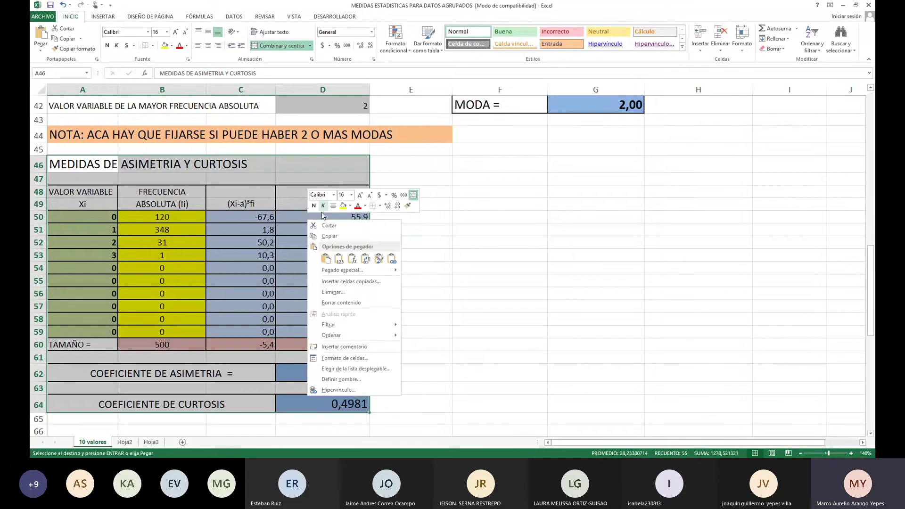
click(326, 237)
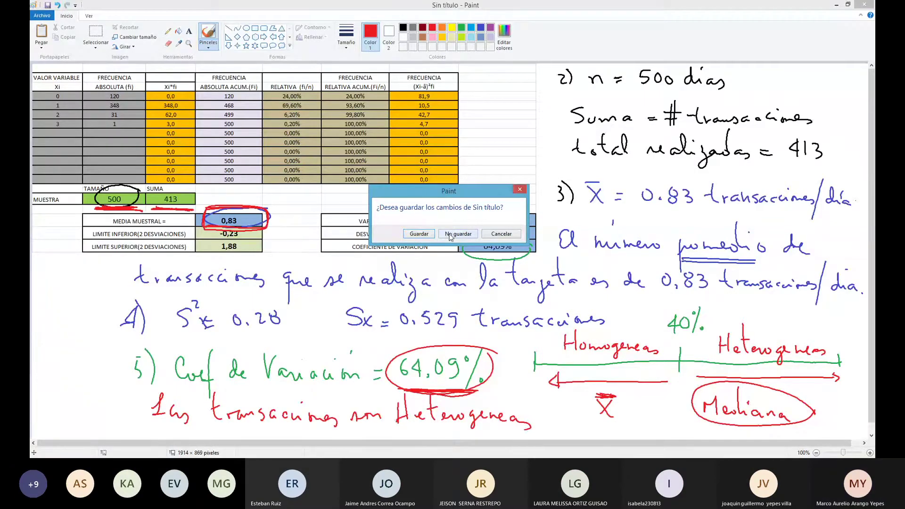
In Paint, discard the annotated drawing without saving and paste the copied asymmetry and kurtosis table onto the new blank canvas.
click(450, 237)
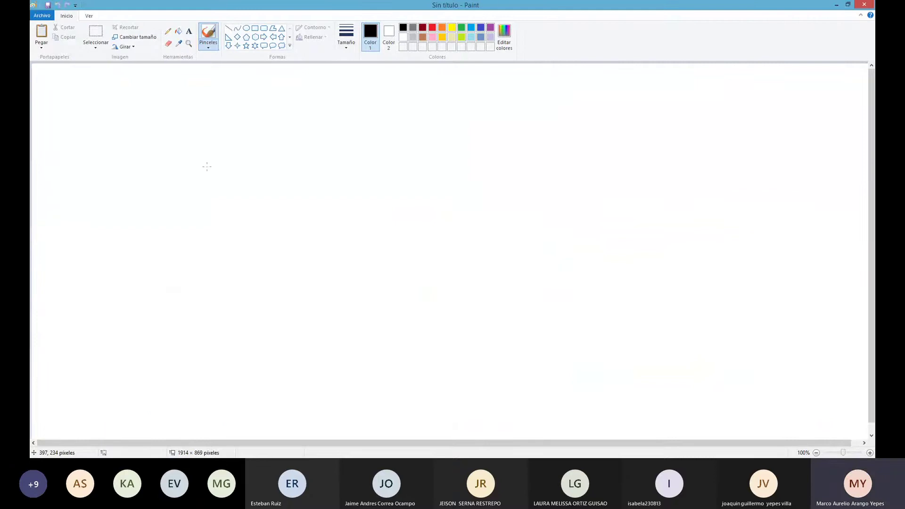
key(ctrl+v)
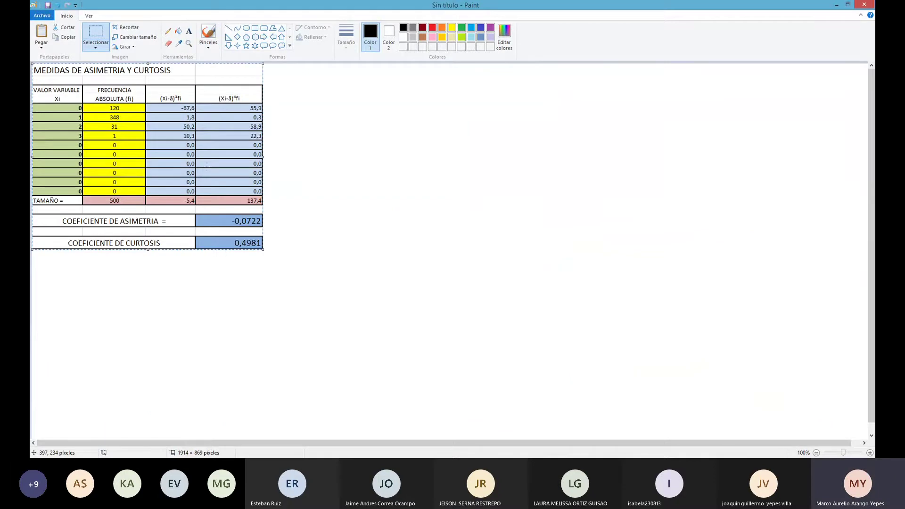
Handwrite a circled 6 followed by "Coeficiente de Asimetria = -0.0722" in black beside the top of the table.
click(208, 35)
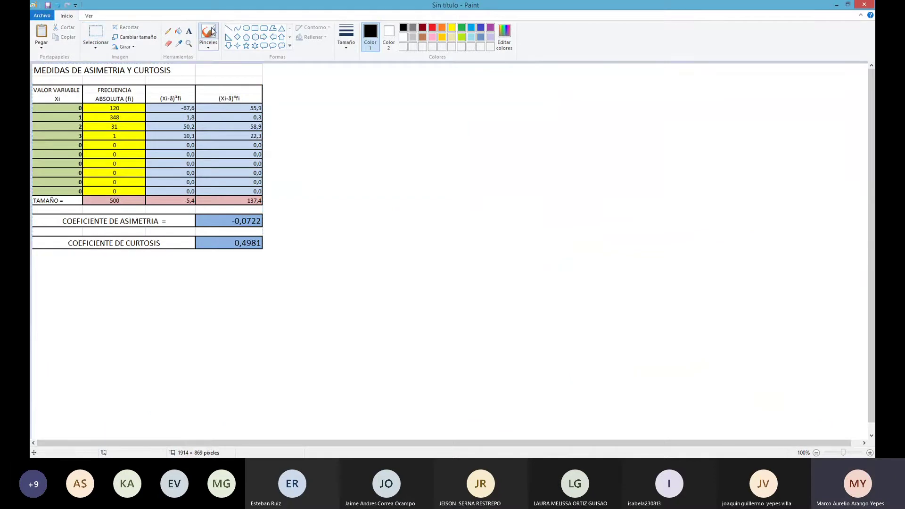
mouse_move(354, 78)
mouse_down()
mouse_move(341, 93)
mouse_move(363, 72)
mouse_move(410, 88)
mouse_move(416, 108)
mouse_move(427, 90)
mouse_move(472, 94)
mouse_up()
click(426, 75)
mouse_move(467, 84)
mouse_down()
mouse_move(519, 93)
mouse_move(542, 71)
mouse_move(547, 92)
mouse_up()
drag(537, 85, 564, 91)
drag(566, 90, 587, 91)
mouse_move(583, 65)
mouse_down()
mouse_move(585, 91)
mouse_move(592, 80)
mouse_up()
mouse_move(588, 91)
mouse_down()
mouse_move(668, 89)
mouse_move(674, 79)
mouse_move(696, 88)
mouse_move(705, 79)
mouse_move(712, 91)
mouse_move(724, 77)
mouse_move(742, 90)
mouse_up()
click(686, 88)
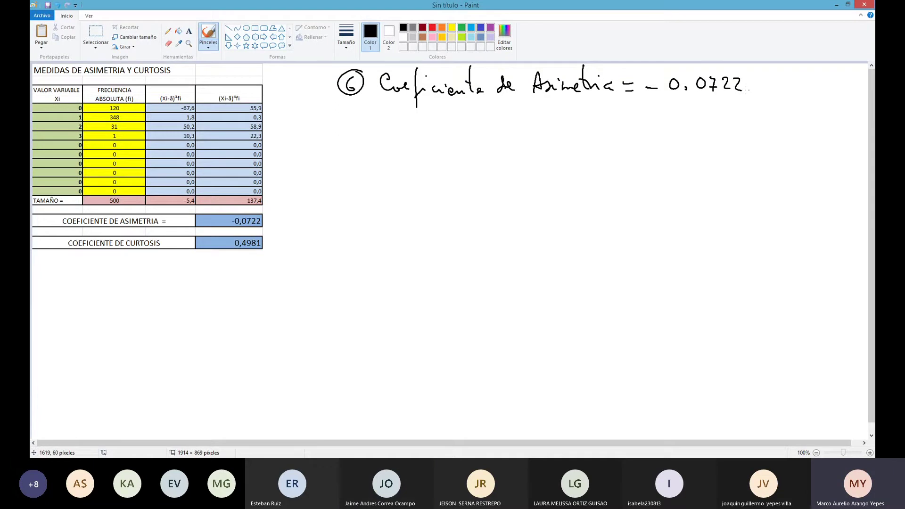
drag(571, 71, 594, 68)
Scribble over the digits after 0.0 in both the handwritten asymmetry coefficient and the table's asymmetry result.
mouse_move(704, 78)
mouse_down()
mouse_move(740, 85)
mouse_move(710, 92)
mouse_up()
mouse_move(265, 221)
mouse_down()
mouse_move(250, 221)
mouse_move(261, 219)
mouse_up()
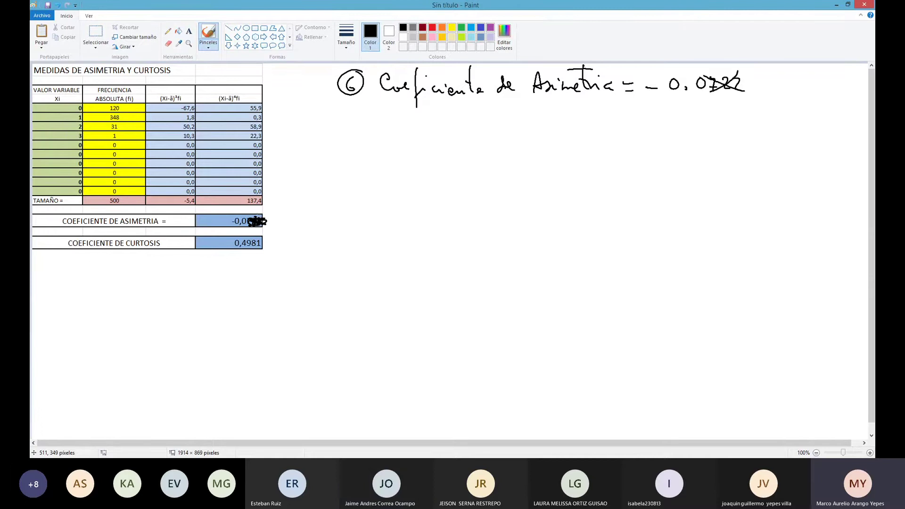
mouse_move(708, 85)
mouse_down()
mouse_move(741, 89)
mouse_move(716, 81)
mouse_up()
Handwrite "El coeficiente es similar a cero, los" in black below the asymmetry coefficient line.
mouse_move(348, 119)
mouse_down()
mouse_move(367, 133)
mouse_move(408, 128)
mouse_up()
drag(421, 107, 415, 150)
drag(409, 124, 422, 122)
drag(433, 127, 428, 134)
drag(436, 128, 462, 135)
drag(467, 102, 466, 135)
drag(460, 118, 473, 117)
drag(476, 131, 486, 133)
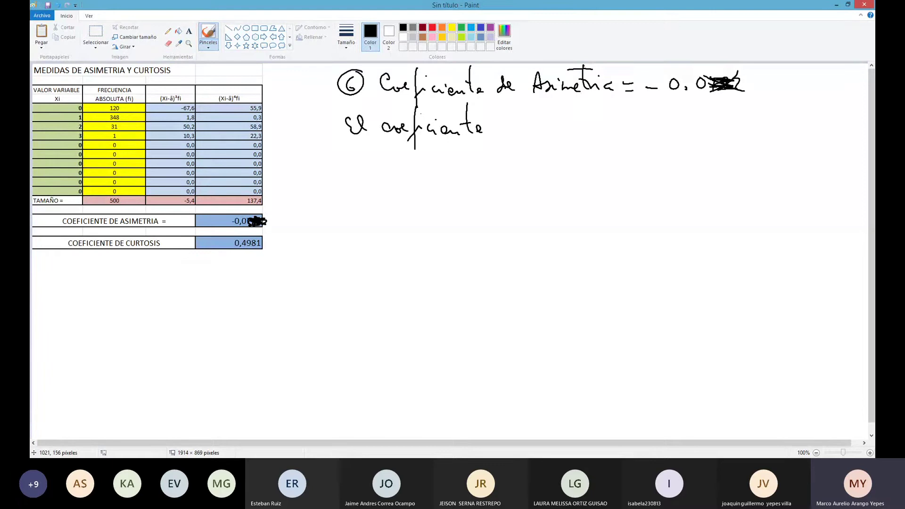
drag(497, 130, 514, 134)
mouse_move(540, 126)
mouse_down()
mouse_move(529, 135)
mouse_move(572, 133)
mouse_move(579, 107)
mouse_move(583, 132)
mouse_up()
mouse_move(591, 123)
mouse_down()
mouse_move(587, 132)
mouse_move(605, 128)
mouse_up()
mouse_move(628, 124)
mouse_down()
mouse_move(623, 132)
mouse_move(730, 129)
mouse_up()
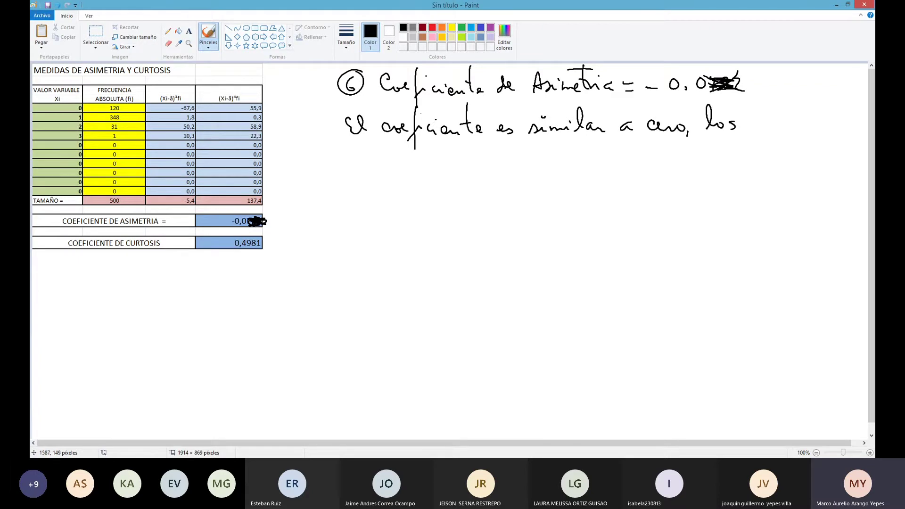
Continue the interpretation on the next line with "datos son simétricos", and retouch the scribble over the table's asymmetry coefficient.
drag(362, 162, 379, 174)
mouse_move(386, 143)
mouse_down()
mouse_move(384, 173)
mouse_move(391, 163)
mouse_up()
drag(402, 166, 403, 165)
mouse_move(416, 161)
mouse_down()
mouse_move(413, 176)
mouse_move(486, 176)
mouse_move(517, 162)
mouse_up()
mouse_move(521, 143)
mouse_down()
mouse_move(520, 167)
mouse_move(521, 153)
mouse_up()
drag(527, 161, 532, 169)
mouse_move(538, 163)
mouse_down()
mouse_move(566, 160)
mouse_move(563, 167)
mouse_up()
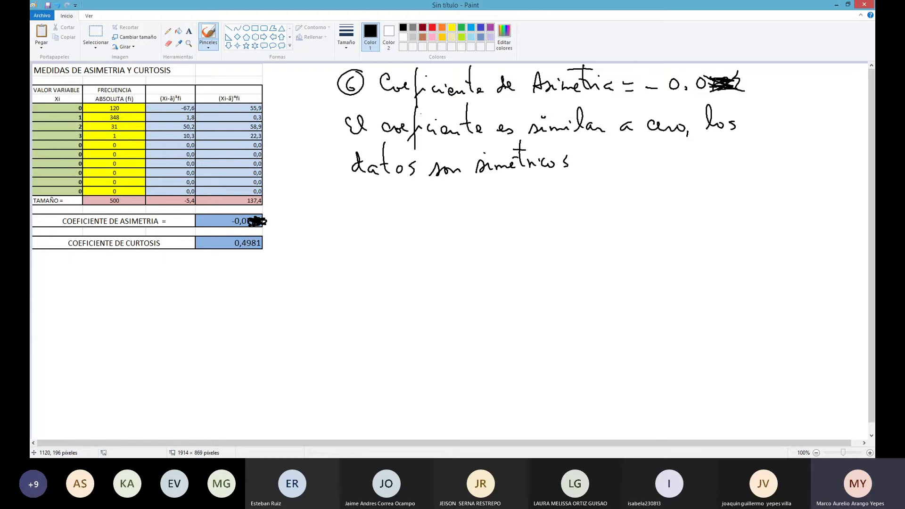
drag(255, 222, 258, 220)
Handwrite a circled 7 and "Curtosis = 0.4981" in green below the asymmetry note, underlining "Curtosis".
click(461, 27)
mouse_move(349, 200)
mouse_down()
mouse_move(355, 216)
mouse_move(355, 207)
mouse_up()
mouse_move(366, 195)
mouse_down()
mouse_move(359, 189)
mouse_move(368, 215)
mouse_move(366, 193)
mouse_move(390, 213)
mouse_move(416, 204)
mouse_move(461, 212)
mouse_up()
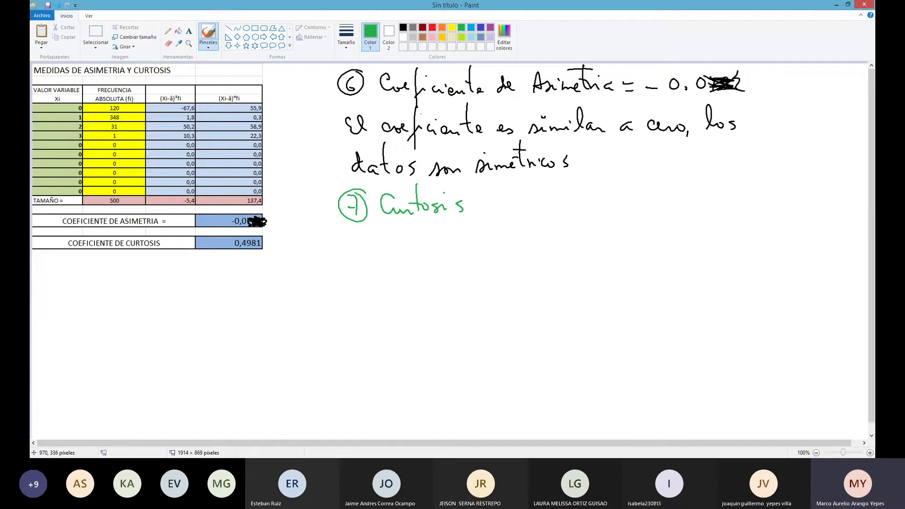
mouse_move(378, 216)
mouse_down()
mouse_move(489, 214)
mouse_move(506, 201)
mouse_move(530, 213)
mouse_move(543, 204)
mouse_move(539, 214)
mouse_up()
click(517, 211)
drag(558, 197, 564, 212)
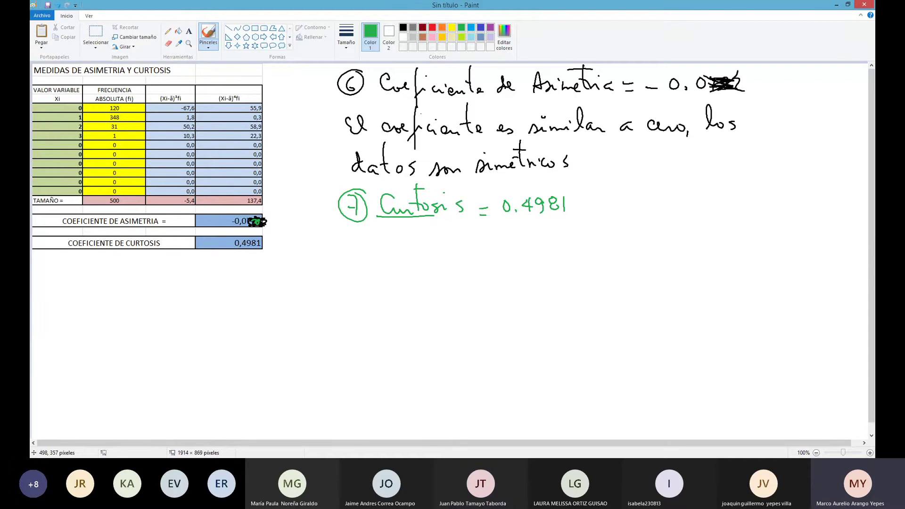
Scribble over and erase the last digits of the handwritten kurtosis value, and rewrite them as 981 in green.
mouse_move(543, 209)
mouse_down()
mouse_move(559, 211)
mouse_move(545, 215)
mouse_move(558, 203)
mouse_move(550, 196)
mouse_move(554, 210)
mouse_move(533, 204)
mouse_up()
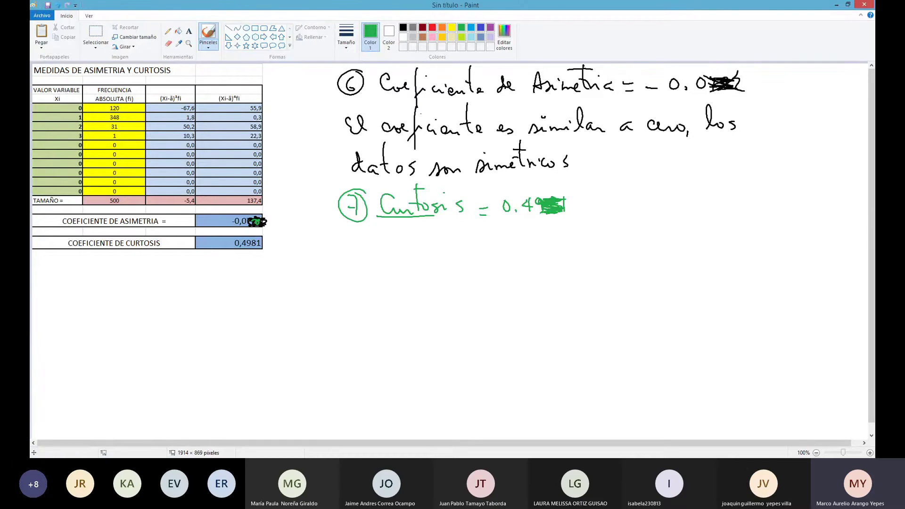
click(169, 44)
mouse_move(558, 213)
mouse_down()
mouse_move(542, 204)
mouse_move(556, 201)
mouse_move(542, 202)
mouse_move(567, 201)
mouse_move(550, 207)
mouse_move(547, 228)
mouse_up()
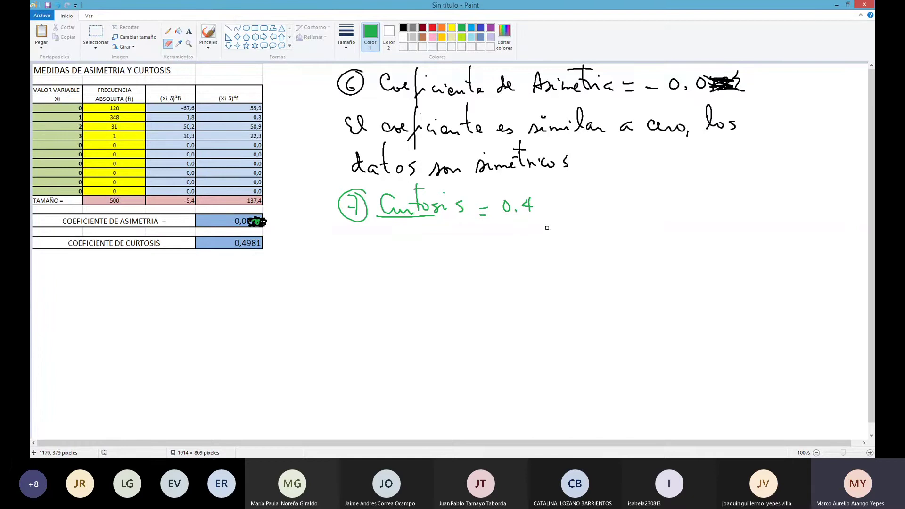
click(208, 33)
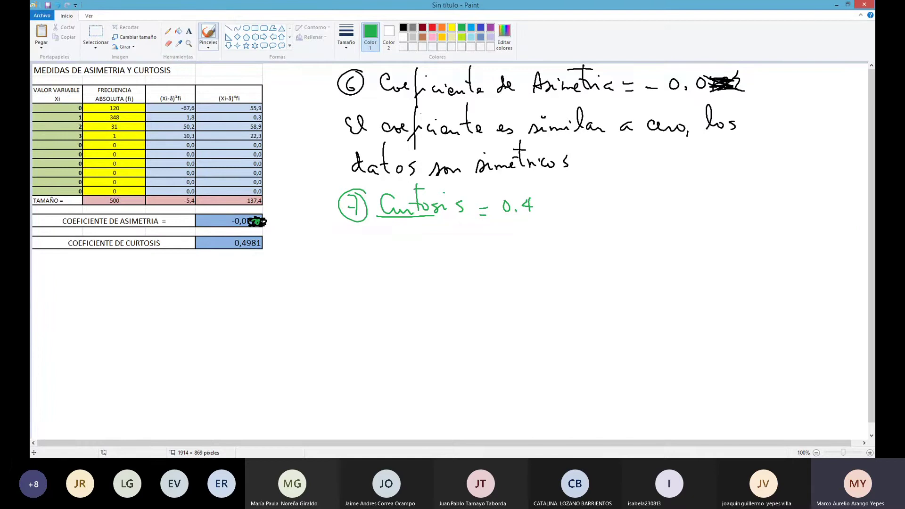
mouse_move(547, 200)
mouse_down()
mouse_move(541, 213)
mouse_move(551, 198)
mouse_move(568, 212)
mouse_up()
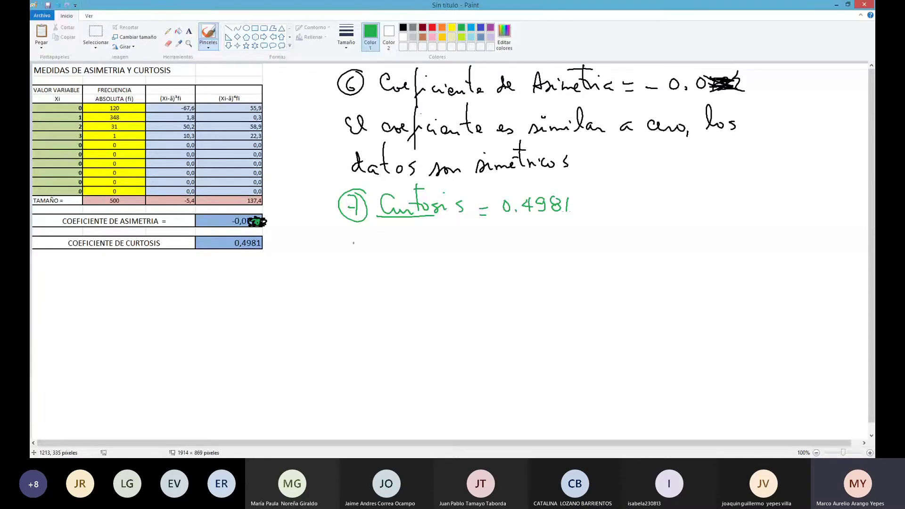
Handwrite "Platicurticos ⇒ Negativo" in green below the kurtosis value and cross out "Platicurticos".
drag(354, 244, 354, 264)
mouse_move(348, 236)
mouse_down()
mouse_move(339, 242)
mouse_move(389, 263)
mouse_up()
mouse_move(398, 234)
mouse_down()
mouse_move(407, 262)
mouse_move(434, 264)
mouse_up()
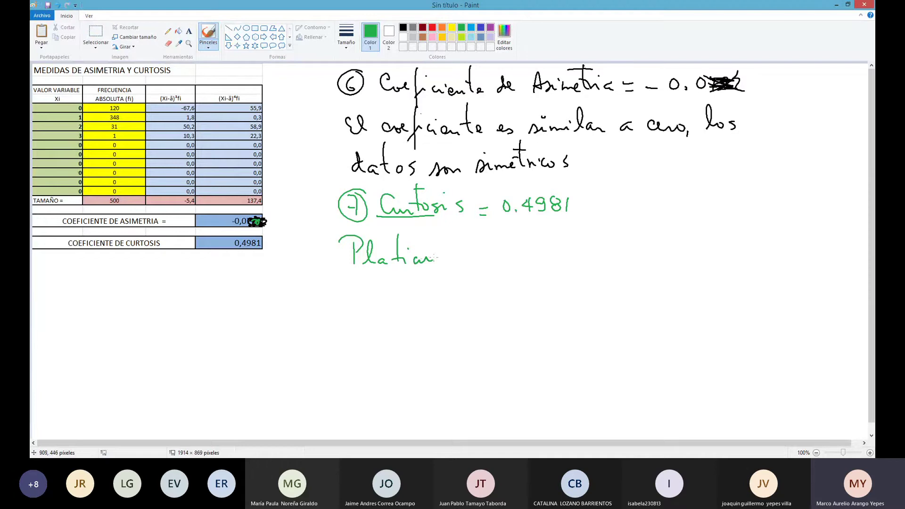
mouse_move(443, 222)
mouse_down()
mouse_move(453, 262)
mouse_move(492, 253)
mouse_move(491, 263)
mouse_up()
drag(513, 257, 585, 257)
drag(590, 254, 601, 260)
mouse_move(611, 253)
mouse_down()
mouse_move(605, 277)
mouse_move(627, 260)
mouse_up()
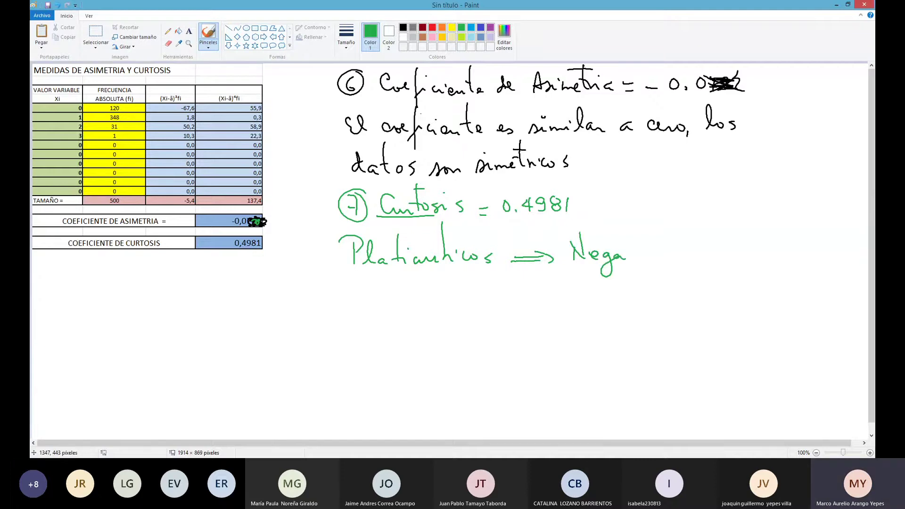
drag(627, 220, 629, 262)
mouse_move(632, 255)
mouse_down()
mouse_move(670, 257)
mouse_move(649, 237)
mouse_up()
drag(374, 229, 457, 279)
drag(464, 222, 400, 271)
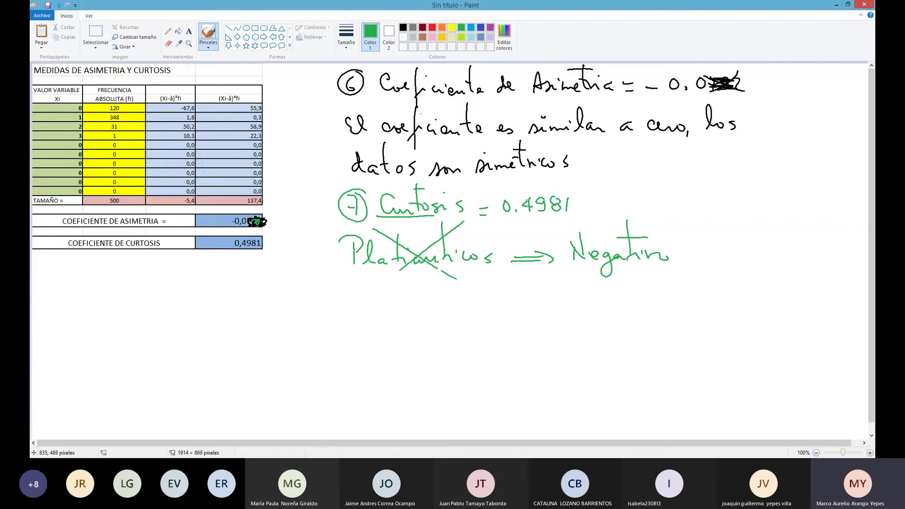
Add the line "≅ 0 No Mesocurticos" in green under the platykurtic note, with "No" underlined.
mouse_move(395, 295)
mouse_down()
mouse_move(415, 301)
mouse_move(418, 283)
mouse_up()
mouse_move(437, 287)
mouse_down()
mouse_move(436, 300)
mouse_move(443, 287)
mouse_up()
mouse_move(519, 284)
mouse_down()
mouse_move(534, 274)
mouse_move(544, 302)
mouse_move(592, 285)
mouse_move(599, 296)
mouse_move(657, 290)
mouse_up()
click(662, 281)
mouse_move(652, 260)
mouse_down()
mouse_move(651, 295)
mouse_move(702, 284)
mouse_up()
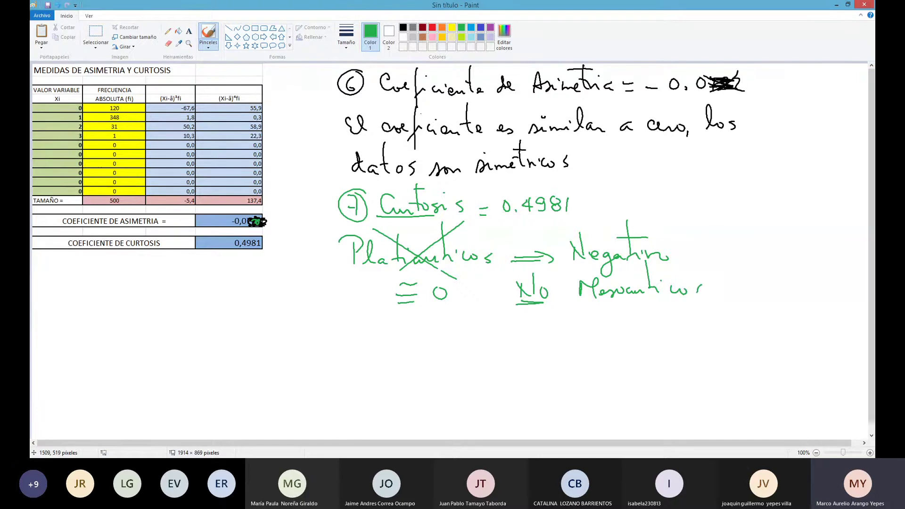
Handwrite "Leptocurticos ⇒ Positivo" in green below the mesokurtic line.
drag(362, 317, 386, 361)
mouse_move(393, 315)
mouse_down()
mouse_move(393, 341)
mouse_move(406, 340)
mouse_up()
mouse_move(415, 337)
mouse_down()
mouse_move(410, 345)
mouse_move(438, 336)
mouse_move(454, 342)
mouse_up()
drag(466, 335, 476, 344)
drag(503, 331, 524, 329)
mouse_move(503, 339)
mouse_down()
mouse_move(524, 336)
mouse_move(517, 339)
mouse_up()
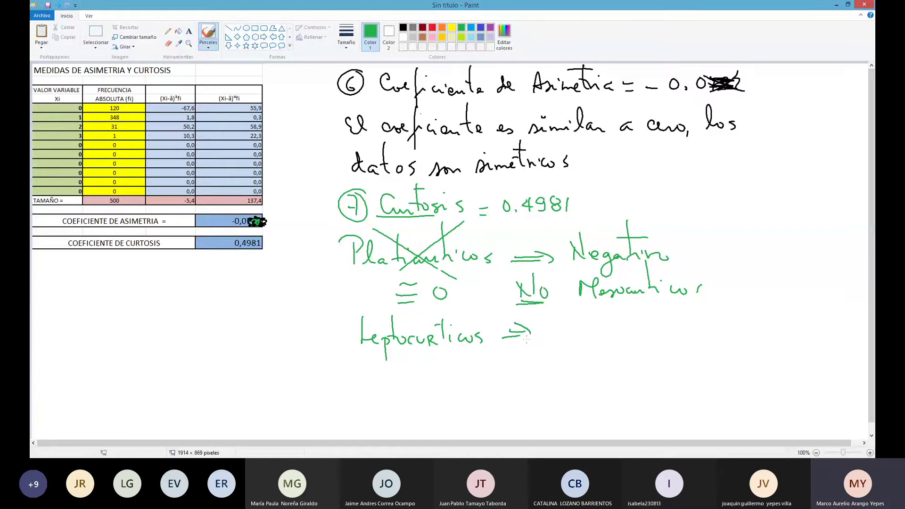
drag(548, 339, 562, 325)
mouse_move(591, 327)
mouse_down()
mouse_move(637, 330)
mouse_move(611, 313)
mouse_up()
Underline the leptokurtic line and circle the handwritten kurtosis value 0.4981 in green.
drag(371, 357, 591, 358)
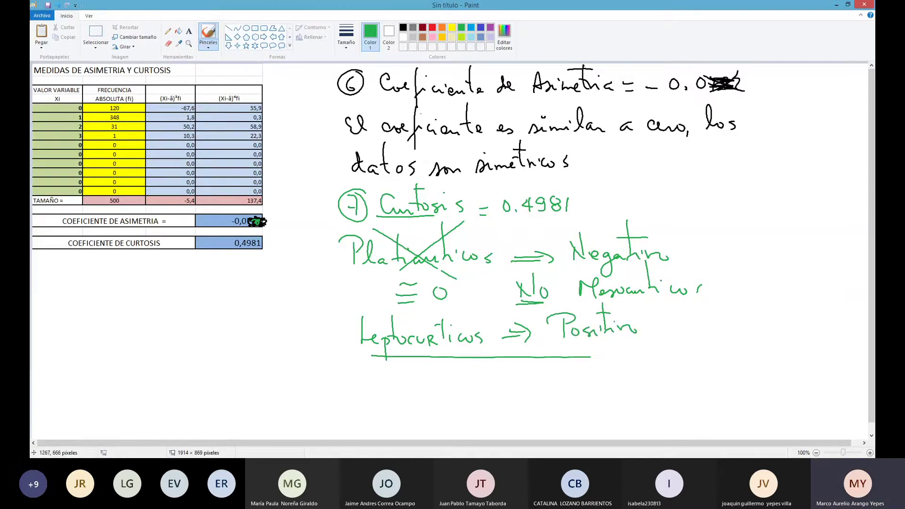
mouse_move(590, 192)
mouse_down()
mouse_move(531, 181)
mouse_move(525, 231)
mouse_move(595, 198)
mouse_move(566, 188)
mouse_up()
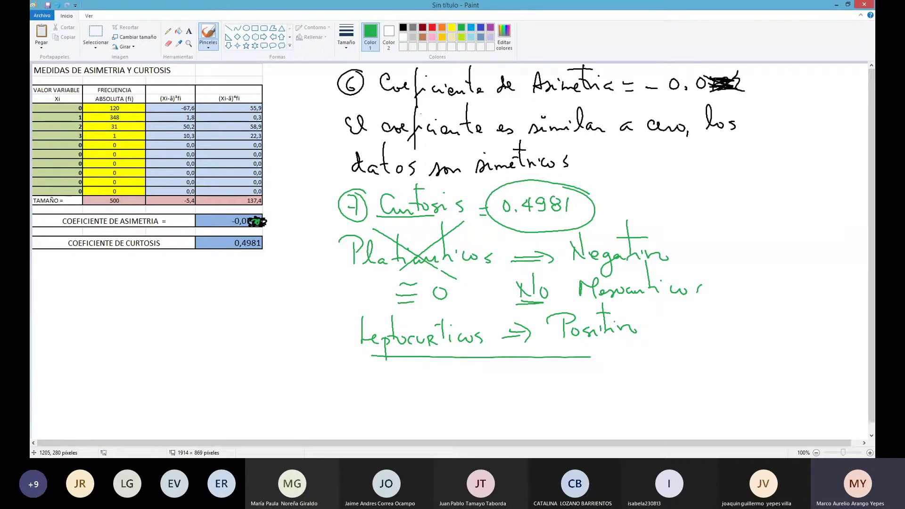
Handwrite the conclusion "Las transacciones son Leptocurticas" in green below the leptokurtic line.
mouse_move(94, 359)
mouse_down()
mouse_move(96, 381)
mouse_move(112, 374)
mouse_move(119, 384)
mouse_move(170, 374)
mouse_move(375, 381)
mouse_up()
mouse_move(379, 349)
mouse_down()
mouse_move(381, 375)
mouse_move(421, 384)
mouse_up()
drag(375, 366, 387, 364)
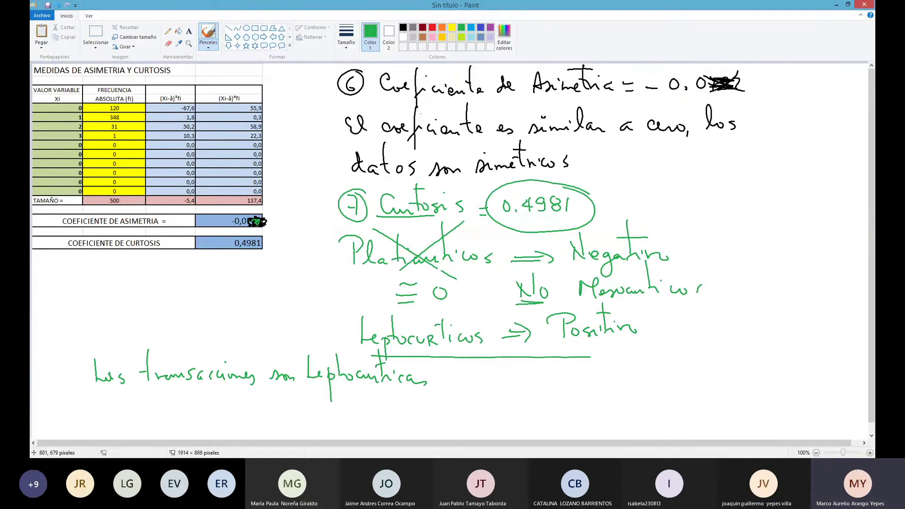
Continue the green conclusion on the same line with "(Alta concentración de observaciones".
mouse_move(441, 358)
mouse_down()
mouse_move(438, 393)
mouse_move(454, 374)
mouse_move(460, 386)
mouse_move(481, 377)
mouse_up()
drag(493, 379, 561, 385)
mouse_move(568, 353)
mouse_down()
mouse_move(572, 383)
mouse_move(585, 371)
mouse_up()
drag(579, 382, 621, 384)
drag(636, 377, 669, 381)
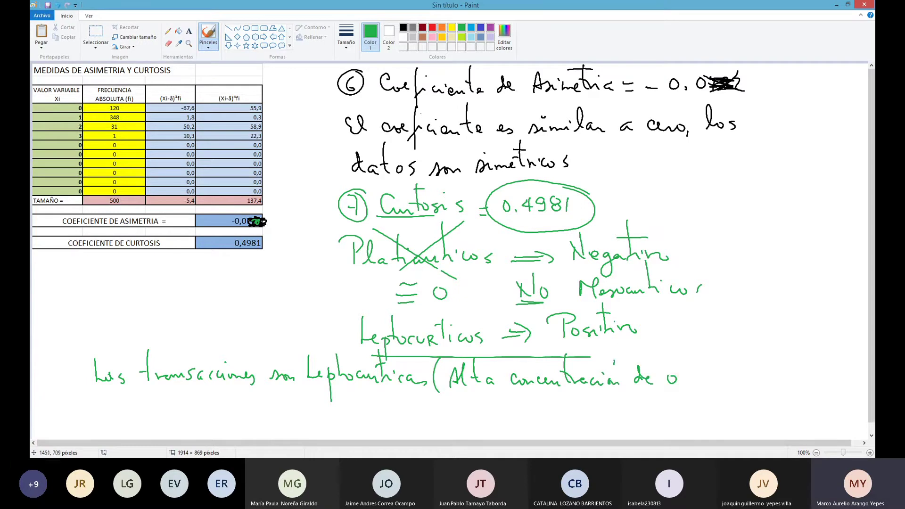
mouse_move(675, 348)
mouse_down()
mouse_move(677, 379)
mouse_move(687, 380)
mouse_up()
mouse_move(697, 373)
mouse_down()
mouse_move(695, 382)
mouse_move(787, 374)
mouse_up()
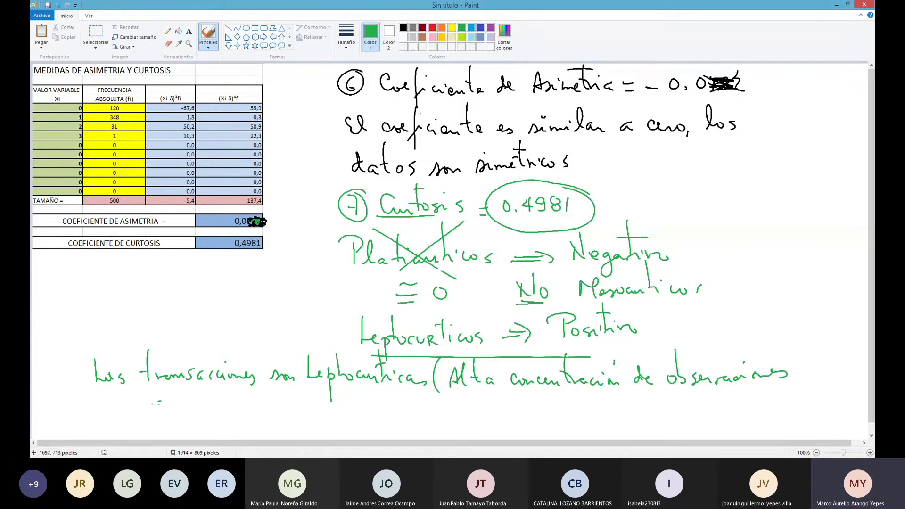
Handwrite "alrededor de valor central" in green on the line below the conclusion.
drag(157, 403, 222, 415)
mouse_move(225, 383)
mouse_down()
mouse_move(226, 414)
mouse_move(241, 415)
mouse_up()
mouse_move(271, 398)
mouse_down()
mouse_move(264, 413)
mouse_move(304, 416)
mouse_up()
drag(302, 410, 352, 408)
mouse_move(371, 406)
mouse_down()
mouse_move(366, 414)
mouse_move(392, 413)
mouse_up()
mouse_move(396, 387)
mouse_down()
mouse_move(399, 414)
mouse_move(426, 415)
mouse_up()
mouse_move(430, 390)
mouse_down()
mouse_move(434, 421)
mouse_move(463, 417)
mouse_up()
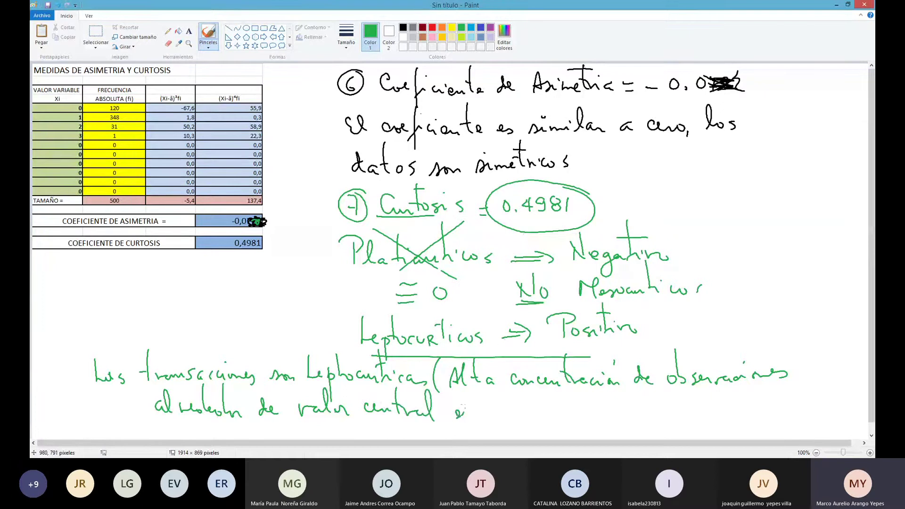
Finish the green conclusion with "elegido (Mediana = 2))".
drag(463, 407, 472, 394)
drag(475, 411, 486, 411)
mouse_move(487, 409)
mouse_down()
mouse_move(492, 426)
mouse_move(496, 415)
mouse_up()
drag(501, 413, 505, 394)
drag(510, 411, 536, 419)
mouse_move(549, 417)
mouse_down()
mouse_move(568, 407)
mouse_move(587, 415)
mouse_move(597, 393)
mouse_move(618, 414)
mouse_move(653, 416)
mouse_up()
drag(665, 396, 675, 426)
drag(681, 392, 689, 434)
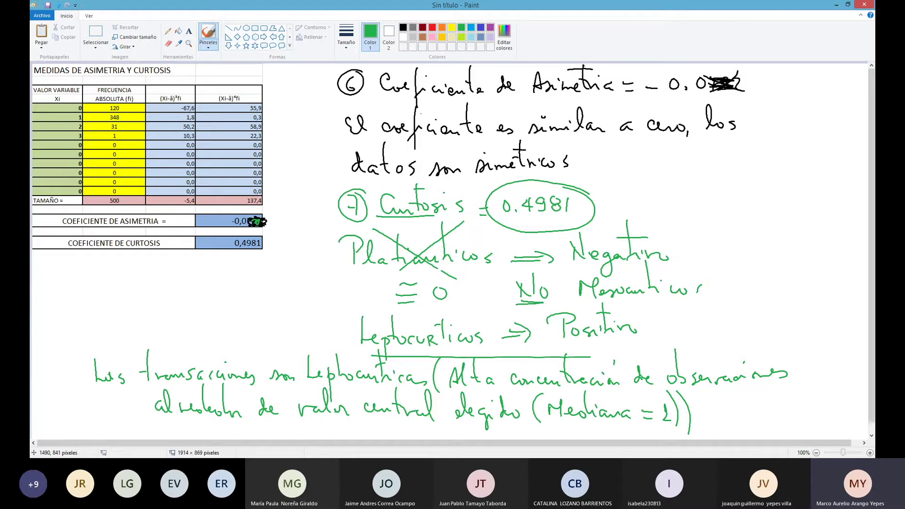
Underline the "Coeficiente de Asimetria" heading and outline the leptokurtic and platykurtic lines in green.
drag(378, 100, 608, 99)
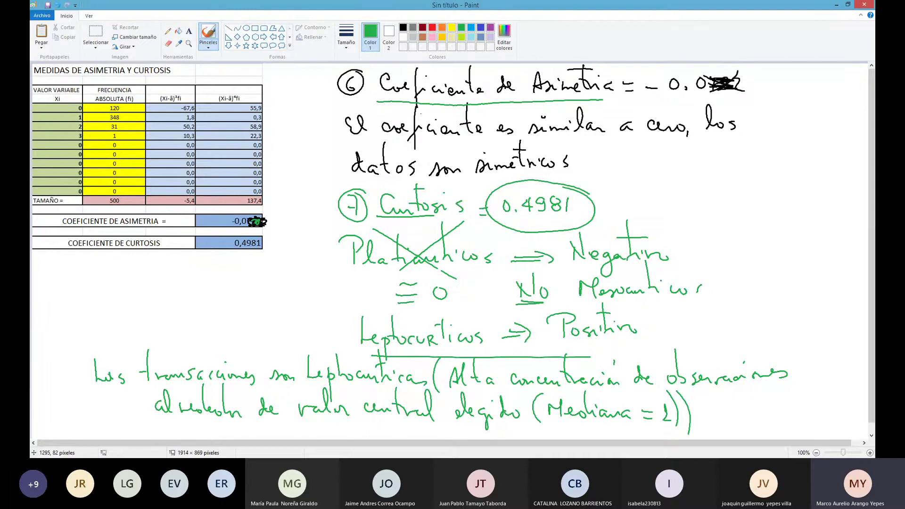
mouse_move(347, 318)
mouse_down()
mouse_move(396, 356)
mouse_move(515, 357)
mouse_move(598, 356)
mouse_move(642, 315)
mouse_move(508, 302)
mouse_move(346, 321)
mouse_up()
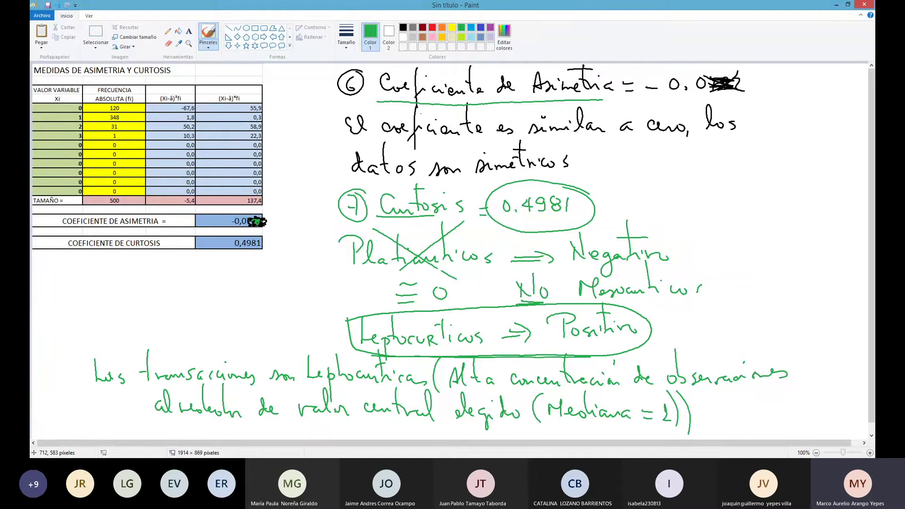
mouse_move(341, 269)
mouse_down()
mouse_move(601, 271)
mouse_move(671, 242)
mouse_move(639, 227)
mouse_move(340, 241)
mouse_up()
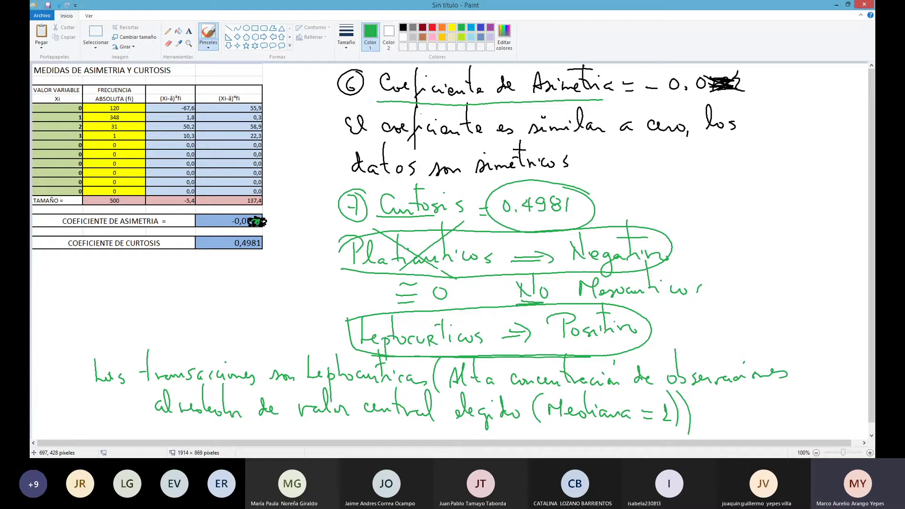
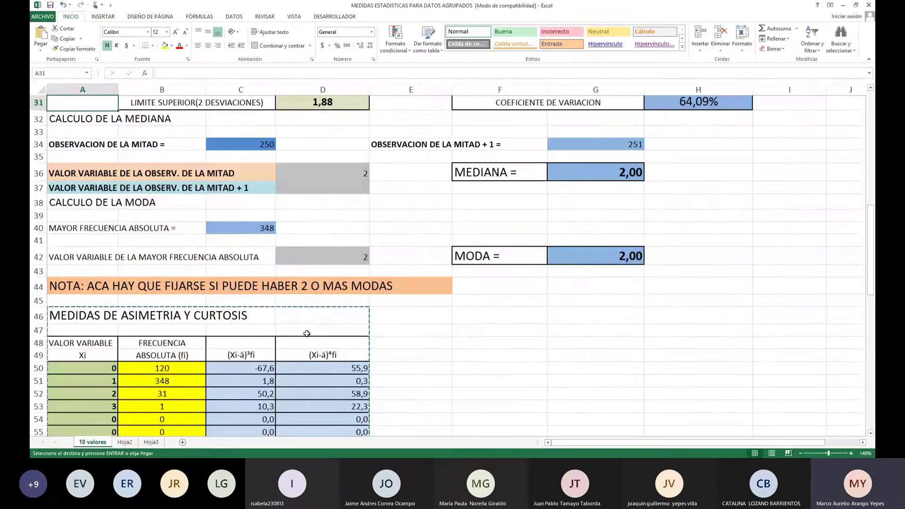
Examine the median and mode calculations in the Excel workbook and the sections above them.
key(Up)
key(Up)
key(Up)
key(Up)
key(Up)
key(Up)
key(Up)
key(Up)
key(Up)
key(Up)
key(Up)
key(Up)
key(Up)
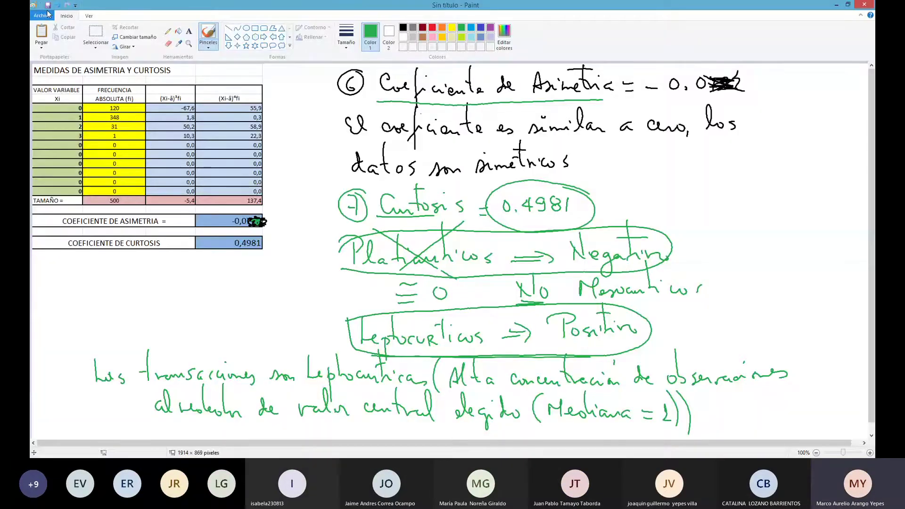
Start a new blank Paint image, discarding the current notes without saving.
click(42, 15)
click(47, 238)
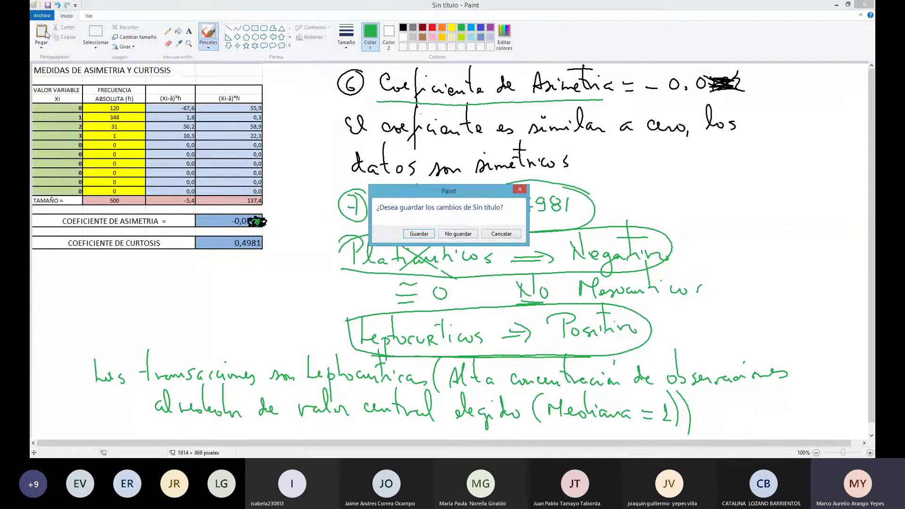
click(444, 233)
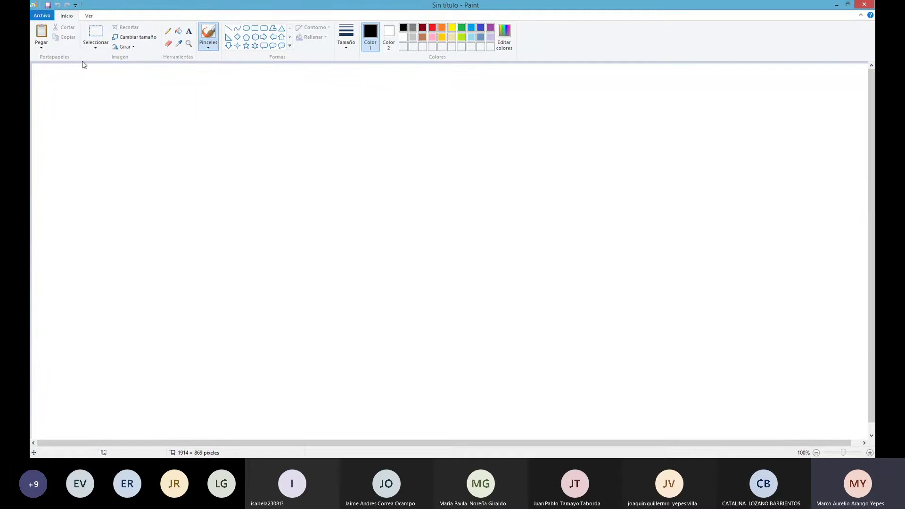
Handwrite the underlined title "Cálculo de la mediana" in black at the head of the canvas.
mouse_move(85, 99)
mouse_down()
mouse_move(89, 116)
mouse_move(121, 113)
mouse_move(137, 96)
mouse_move(146, 112)
mouse_move(184, 107)
mouse_up()
mouse_move(215, 77)
mouse_down()
mouse_move(211, 107)
mouse_move(333, 92)
mouse_move(336, 101)
mouse_up()
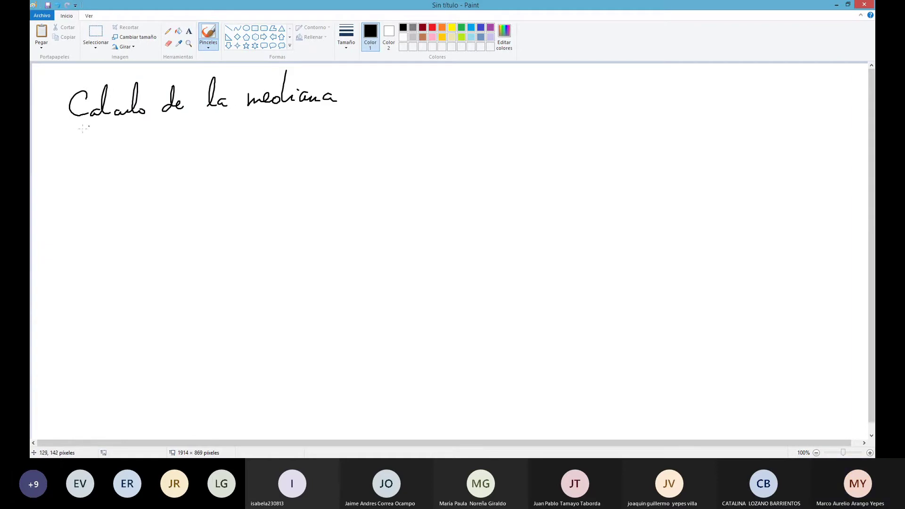
drag(82, 129, 333, 109)
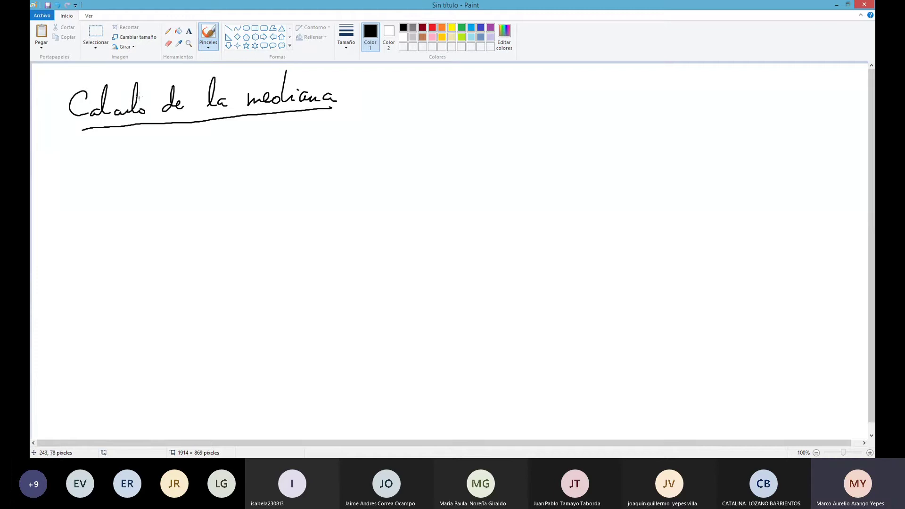
drag(101, 87, 95, 98)
Handwrite "1) Las observaciones deben estar ordenadas de menor a mayor" below the title.
drag(83, 149, 89, 164)
mouse_move(127, 150)
mouse_down()
mouse_move(117, 158)
mouse_move(152, 162)
mouse_move(204, 148)
mouse_move(339, 144)
mouse_move(369, 122)
mouse_move(376, 147)
mouse_move(419, 144)
mouse_up()
mouse_move(441, 112)
mouse_down()
mouse_move(433, 142)
mouse_move(442, 133)
mouse_up()
drag(445, 138, 779, 134)
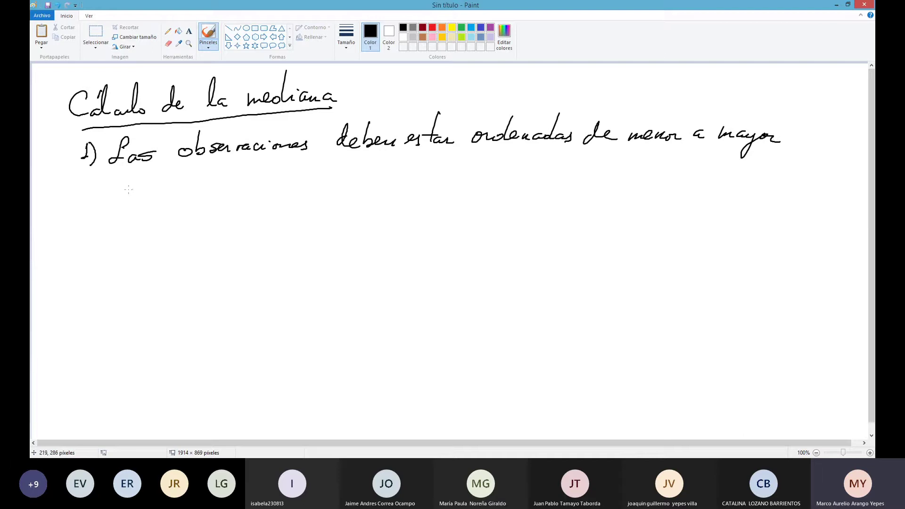
Sketch a "Transacc" column with 0, 1, 2, 3 beside an underlined "fi", circle the values and tick rule 1.
mouse_move(131, 191)
mouse_down()
mouse_move(126, 197)
mouse_move(117, 186)
mouse_up()
drag(110, 176, 181, 184)
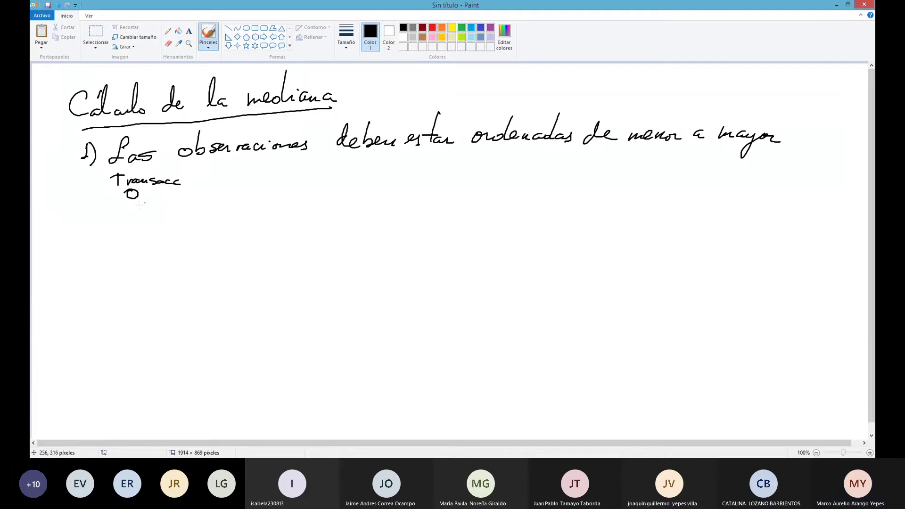
mouse_move(133, 208)
mouse_down()
mouse_move(146, 218)
mouse_move(147, 239)
mouse_move(142, 264)
mouse_move(134, 264)
mouse_up()
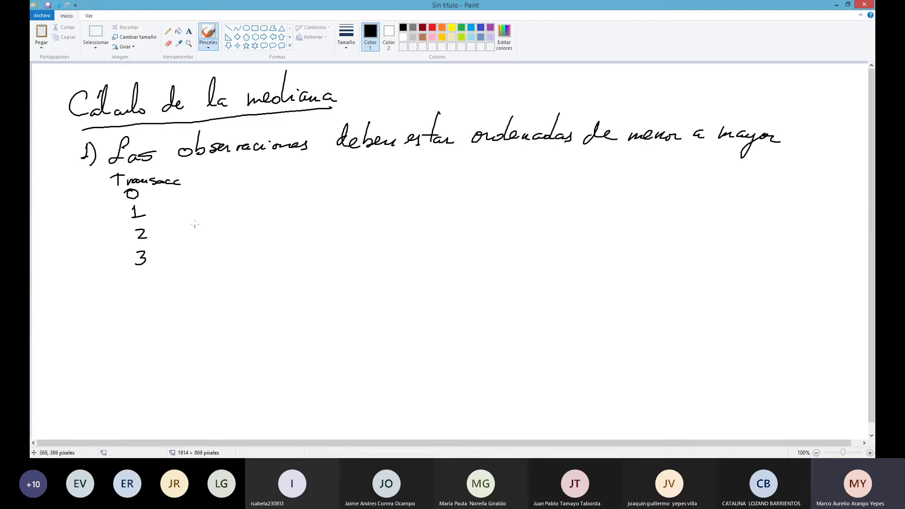
drag(218, 168, 207, 198)
drag(205, 187, 227, 189)
drag(200, 197, 227, 192)
mouse_move(152, 198)
mouse_down()
mouse_move(151, 188)
mouse_move(113, 203)
mouse_move(116, 248)
mouse_move(144, 272)
mouse_move(160, 228)
mouse_move(148, 185)
mouse_up()
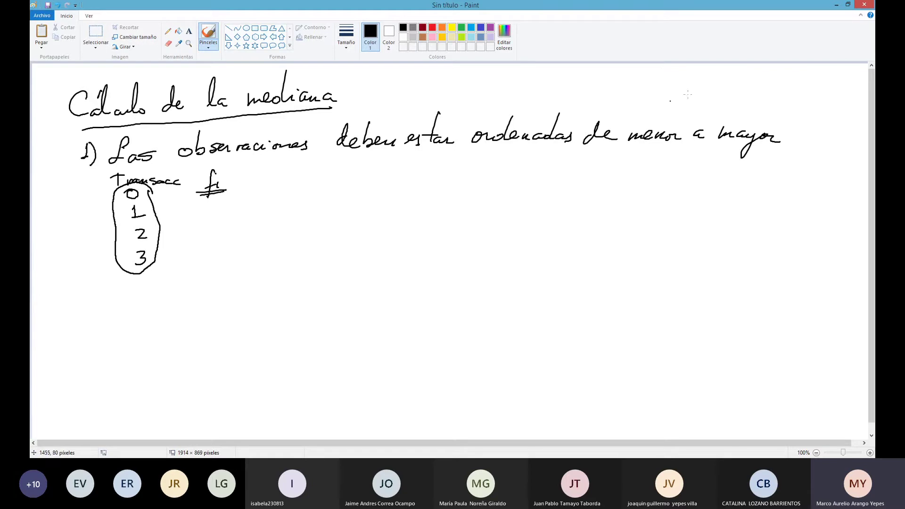
drag(787, 136, 811, 125)
Handwrite "2) El numero de observaciones (n)" with two arrows leading to "Impar" and "Par".
drag(83, 293, 95, 307)
mouse_move(140, 285)
mouse_down()
mouse_move(137, 294)
mouse_move(152, 305)
mouse_move(197, 288)
mouse_move(306, 285)
mouse_move(413, 284)
mouse_move(427, 295)
mouse_move(453, 276)
mouse_move(464, 298)
mouse_move(560, 277)
mouse_move(549, 289)
mouse_up()
mouse_move(479, 284)
mouse_down()
mouse_move(564, 305)
mouse_move(556, 312)
mouse_up()
drag(579, 270, 613, 279)
mouse_move(618, 273)
mouse_down()
mouse_move(608, 295)
mouse_move(618, 273)
mouse_move(660, 280)
mouse_up()
drag(581, 295, 622, 310)
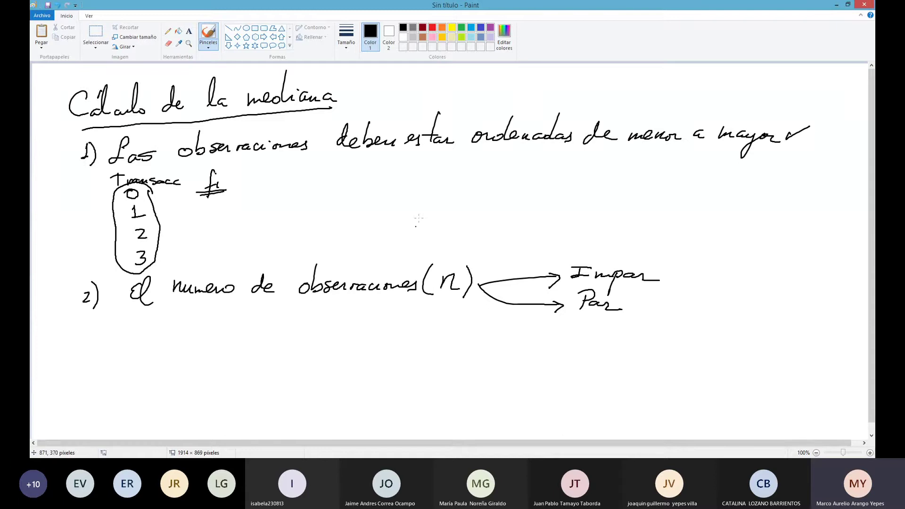
Add question marks after "Impar" and "Par" and put the accent on "número" in rule 2.
click(670, 272)
drag(670, 263, 645, 299)
click(642, 301)
click(129, 342)
drag(194, 272, 189, 278)
Handwrite the odd-case rule "Impar Mediana = A la obs. de la mitad (Puesto)" below rule 2.
mouse_move(138, 329)
mouse_down()
mouse_move(135, 344)
mouse_move(143, 342)
mouse_up()
mouse_move(126, 330)
mouse_down()
mouse_move(144, 327)
mouse_move(162, 339)
mouse_up()
mouse_move(165, 330)
mouse_down()
mouse_move(166, 353)
mouse_move(175, 339)
mouse_move(240, 325)
mouse_move(251, 343)
mouse_move(273, 333)
mouse_move(283, 344)
mouse_move(291, 339)
mouse_up()
mouse_move(292, 339)
mouse_down()
mouse_move(328, 346)
mouse_move(361, 337)
mouse_up()
drag(348, 334, 364, 333)
mouse_move(376, 339)
mouse_down()
mouse_move(380, 322)
mouse_move(386, 337)
mouse_up()
mouse_move(388, 332)
mouse_down()
mouse_move(438, 338)
mouse_move(472, 326)
mouse_move(473, 340)
mouse_up()
click(447, 336)
mouse_move(474, 337)
mouse_down()
mouse_move(609, 341)
mouse_move(634, 332)
mouse_move(665, 343)
mouse_up()
click(551, 328)
mouse_move(668, 316)
mouse_down()
mouse_move(666, 344)
mouse_move(672, 334)
mouse_up()
drag(672, 335, 671, 354)
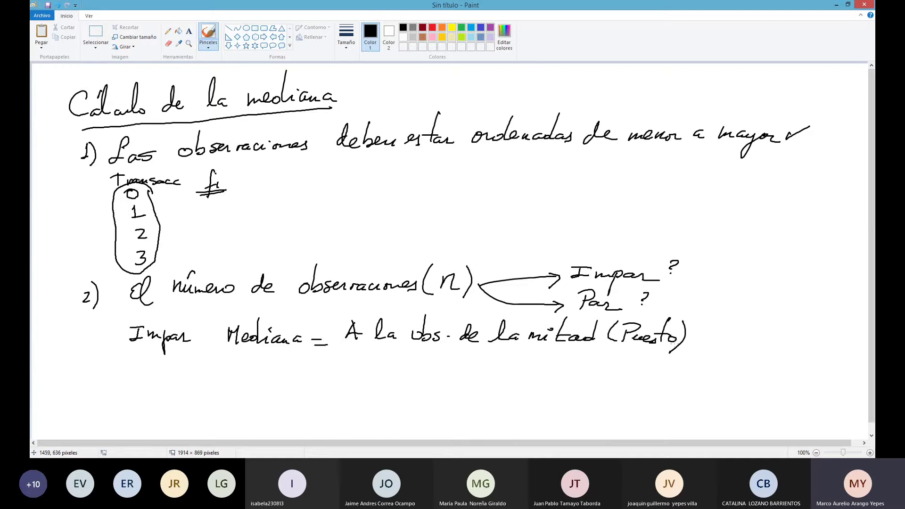
Underline "Impar" and begin the even case below it with a double-underlined "Par" and "Mediana =".
drag(131, 345, 188, 346)
mouse_move(128, 371)
mouse_down()
mouse_move(129, 389)
mouse_move(136, 379)
mouse_move(159, 385)
mouse_move(159, 395)
mouse_up()
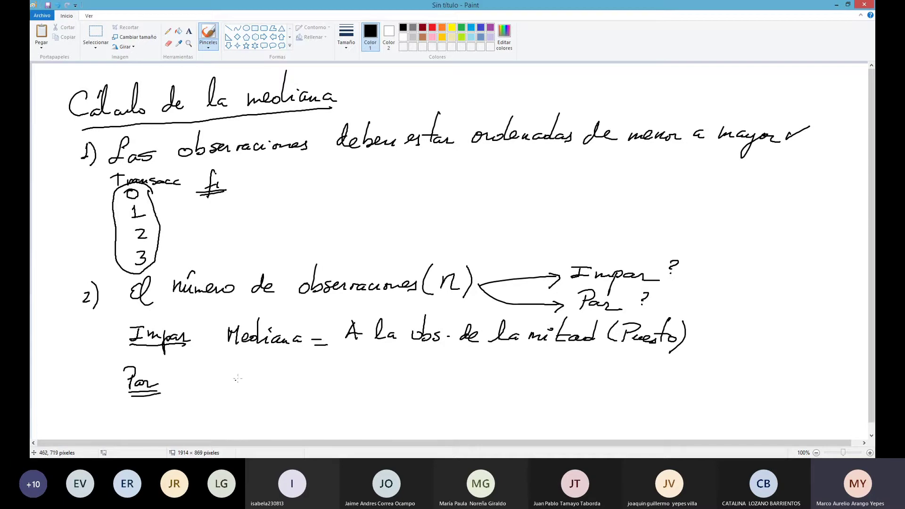
mouse_move(218, 389)
mouse_down()
mouse_move(235, 366)
mouse_move(233, 390)
mouse_move(334, 393)
mouse_up()
mouse_move(371, 365)
mouse_down()
mouse_move(371, 389)
mouse_move(533, 394)
mouse_up()
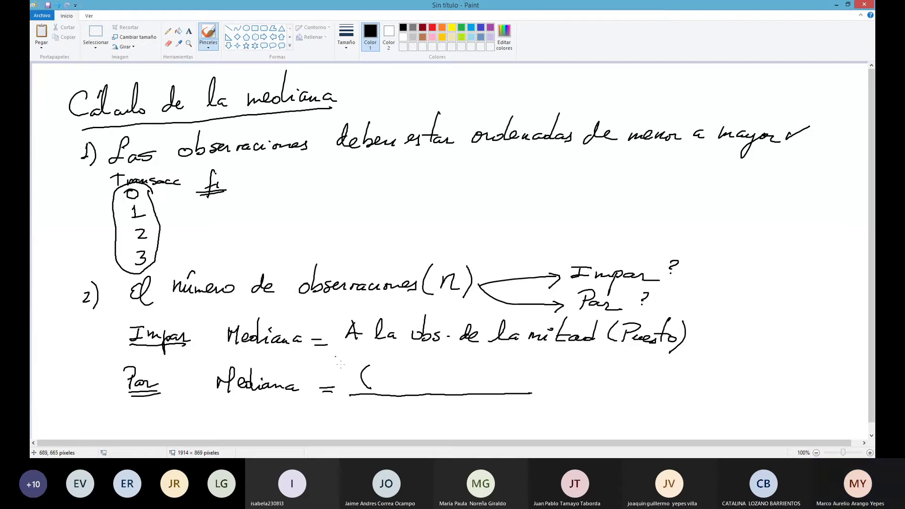
drag(374, 370, 381, 375)
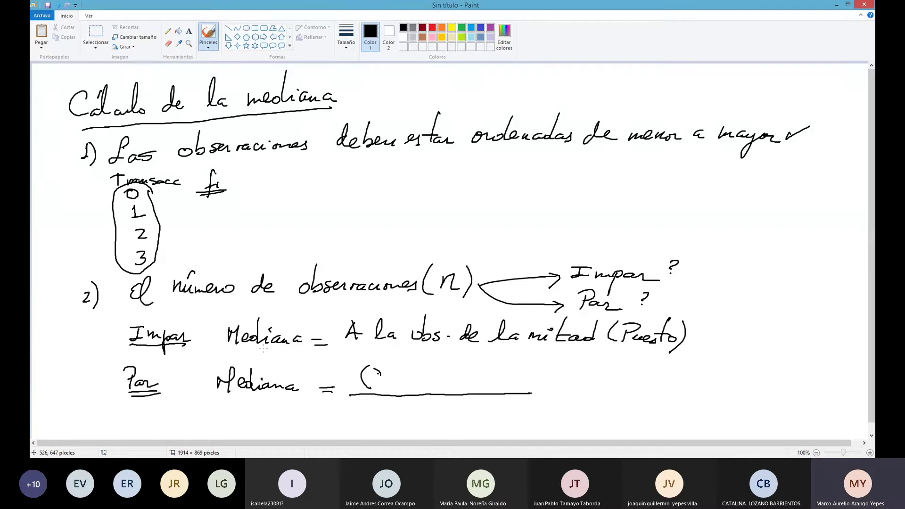
click(168, 43)
mouse_move(366, 370)
mouse_down()
mouse_move(351, 396)
mouse_move(380, 385)
mouse_move(502, 394)
mouse_up()
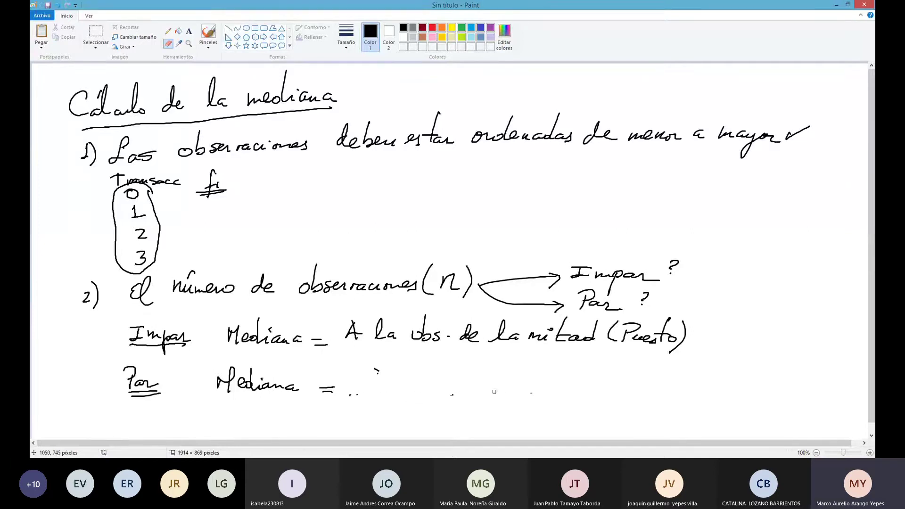
drag(378, 370, 355, 387)
Complete the even-case rule with the brush, handwriting "Es el pomedio de las 2 obs de la mitad.".
click(208, 35)
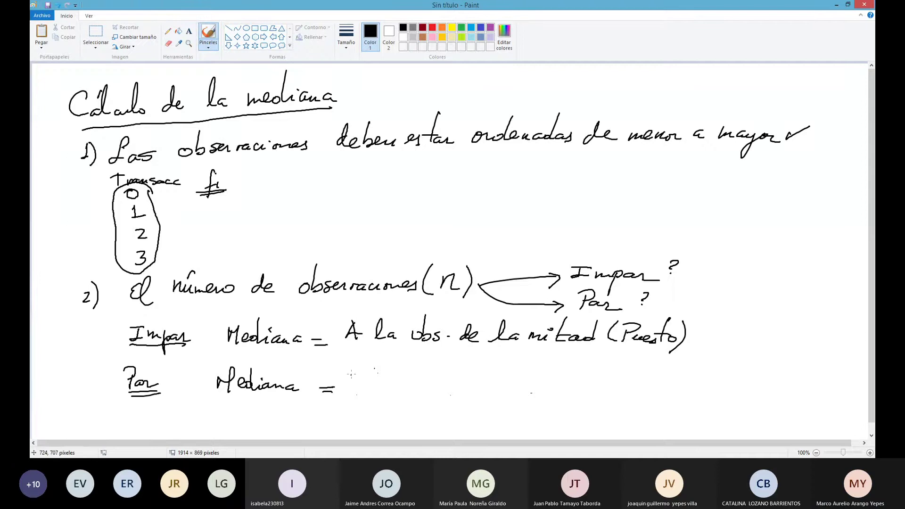
mouse_move(352, 375)
mouse_down()
mouse_move(348, 383)
mouse_move(361, 391)
mouse_move(390, 386)
mouse_move(404, 404)
mouse_move(425, 383)
mouse_move(454, 384)
mouse_move(462, 358)
mouse_move(485, 387)
mouse_move(509, 362)
mouse_move(530, 390)
mouse_up()
mouse_move(542, 387)
mouse_down()
mouse_move(548, 358)
mouse_move(565, 389)
mouse_move(598, 376)
mouse_move(616, 388)
mouse_move(623, 375)
mouse_up()
mouse_move(628, 358)
mouse_down()
mouse_move(631, 390)
mouse_move(666, 368)
mouse_up()
mouse_move(666, 368)
mouse_down()
mouse_move(666, 389)
mouse_move(683, 390)
mouse_up()
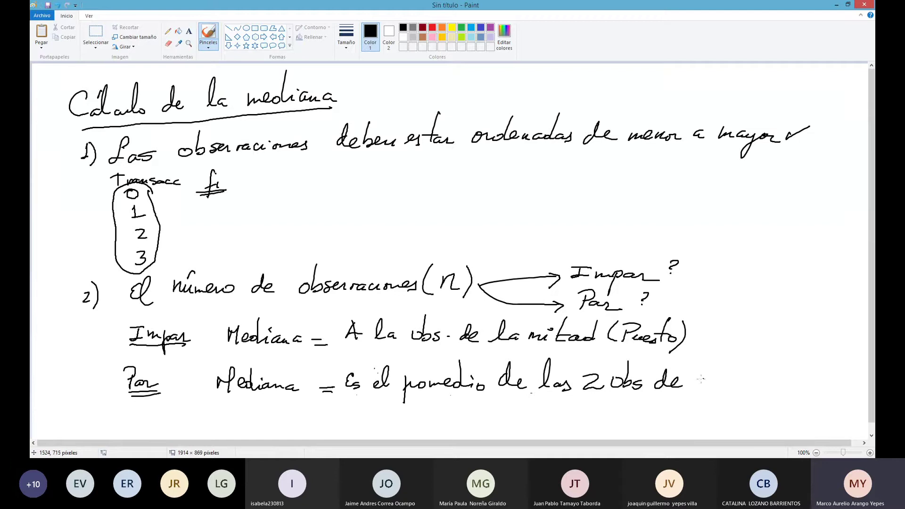
mouse_move(705, 358)
mouse_down()
mouse_move(697, 383)
mouse_move(721, 382)
mouse_up()
drag(726, 377, 751, 383)
drag(767, 340, 760, 379)
mouse_move(750, 373)
mouse_down()
mouse_move(772, 370)
mouse_move(782, 379)
mouse_move(796, 349)
mouse_up()
click(794, 380)
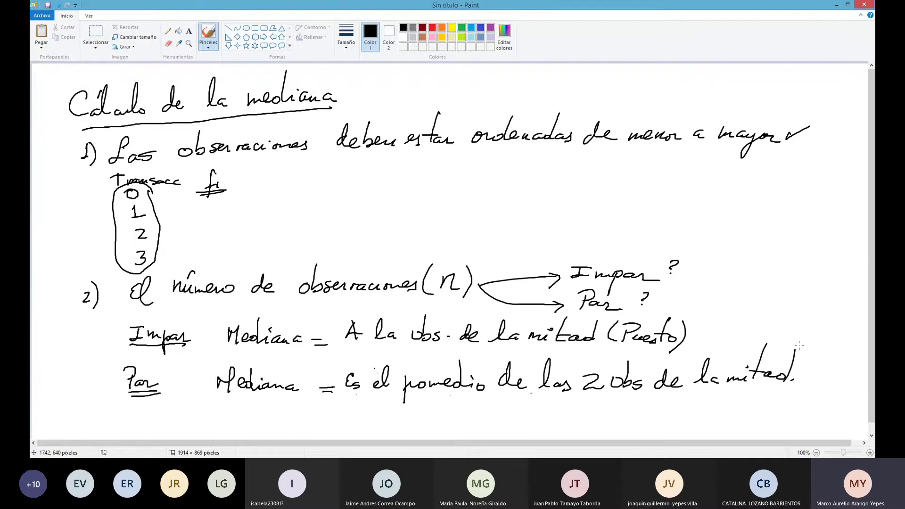
Underline the title in red and handwrite "Tener en cuenta lo siguiente" in red beside it.
click(433, 27)
drag(74, 134, 323, 112)
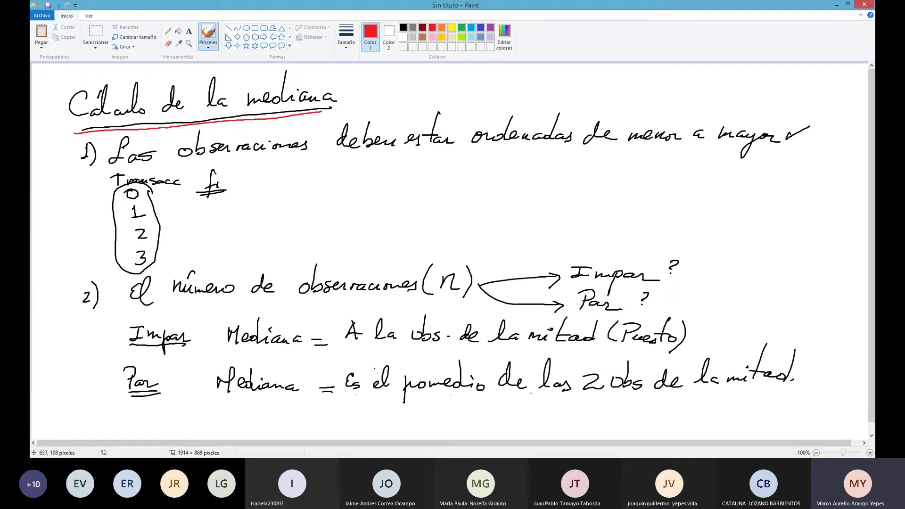
drag(373, 78, 371, 99)
mouse_move(352, 74)
mouse_down()
mouse_move(384, 70)
mouse_move(389, 96)
mouse_move(524, 96)
mouse_up()
click(533, 91)
drag(535, 66, 539, 95)
drag(525, 86, 537, 96)
drag(542, 92, 549, 98)
mouse_move(574, 69)
mouse_down()
mouse_move(571, 98)
mouse_move(619, 93)
mouse_move(623, 111)
mouse_move(667, 98)
mouse_up()
mouse_move(672, 67)
mouse_down()
mouse_move(675, 97)
mouse_move(668, 83)
mouse_up()
drag(677, 94, 694, 97)
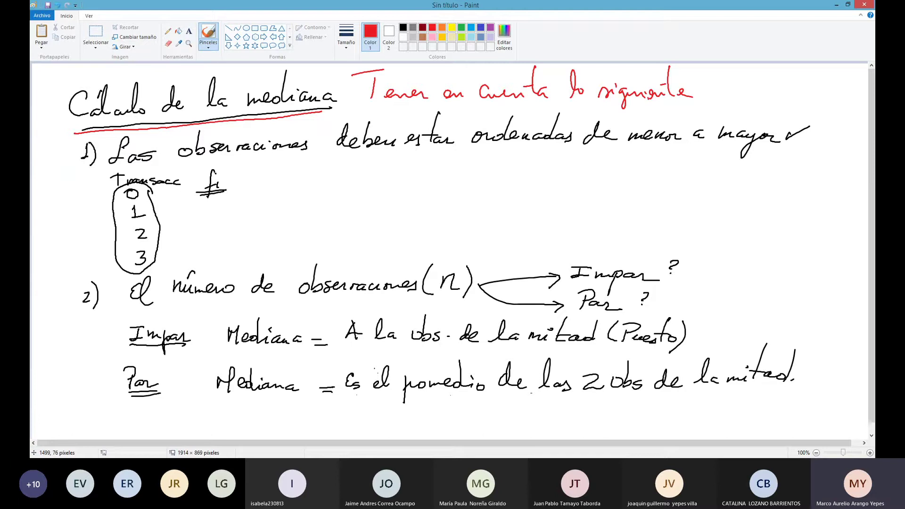
Circle and tick the transaction values 0 to 3 in red and write a double-underlined "OK!" beside them.
mouse_move(150, 183)
mouse_down()
mouse_move(116, 191)
mouse_move(111, 255)
mouse_move(137, 273)
mouse_move(158, 208)
mouse_move(144, 183)
mouse_move(159, 182)
mouse_move(163, 238)
mouse_up()
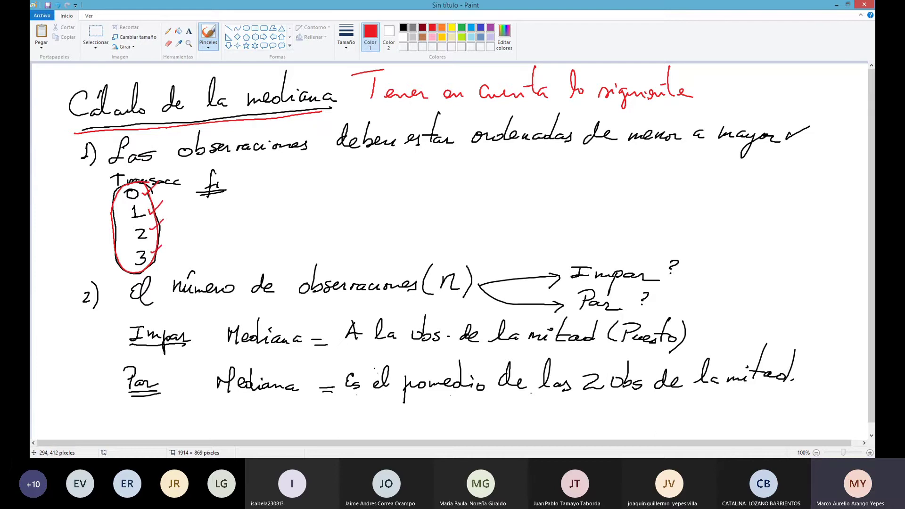
mouse_move(317, 186)
mouse_down()
mouse_move(330, 204)
mouse_move(351, 205)
mouse_move(344, 210)
mouse_up()
drag(311, 230, 340, 219)
drag(357, 180, 360, 198)
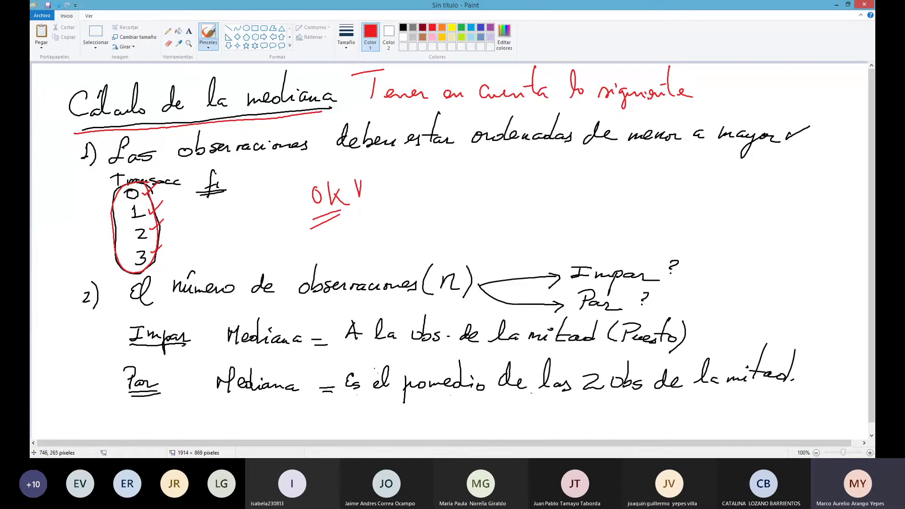
click(359, 210)
Underline rule 2, circle its "n", and underline the "Impar" and "Par" branches in red.
drag(158, 312, 458, 301)
mouse_move(458, 264)
mouse_down()
mouse_move(441, 262)
mouse_move(467, 295)
mouse_move(453, 261)
mouse_up()
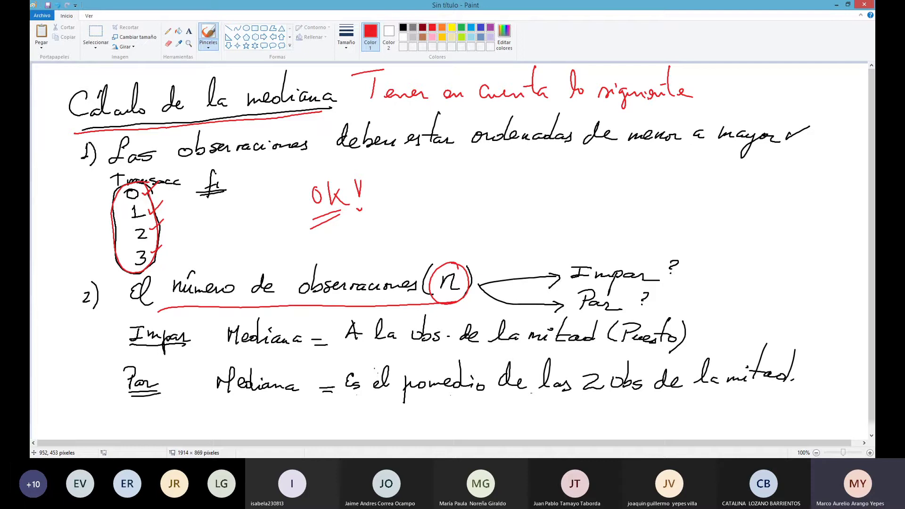
drag(571, 281, 660, 282)
drag(577, 306, 639, 312)
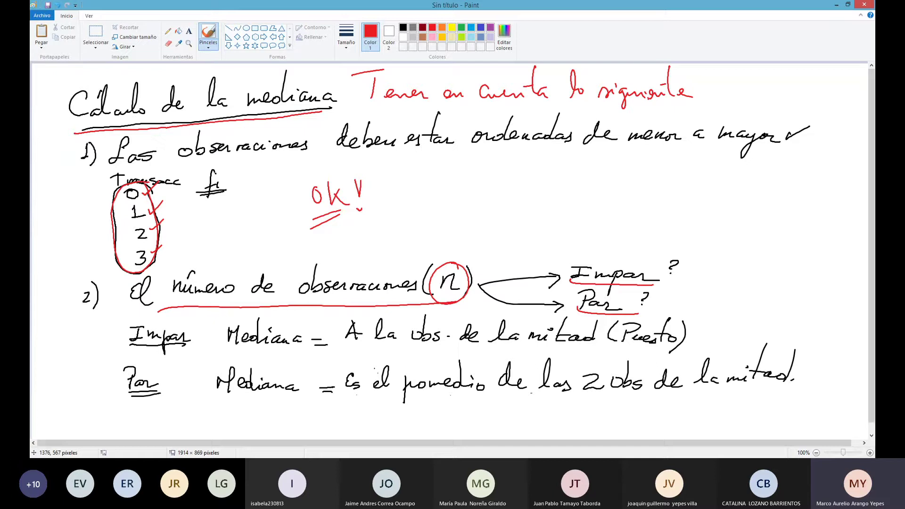
Underline the "Impar" median rule in red, along with "Par" and the word "Mediana" in the even-case rule.
drag(137, 351, 176, 350)
drag(237, 346, 290, 349)
drag(350, 344, 679, 350)
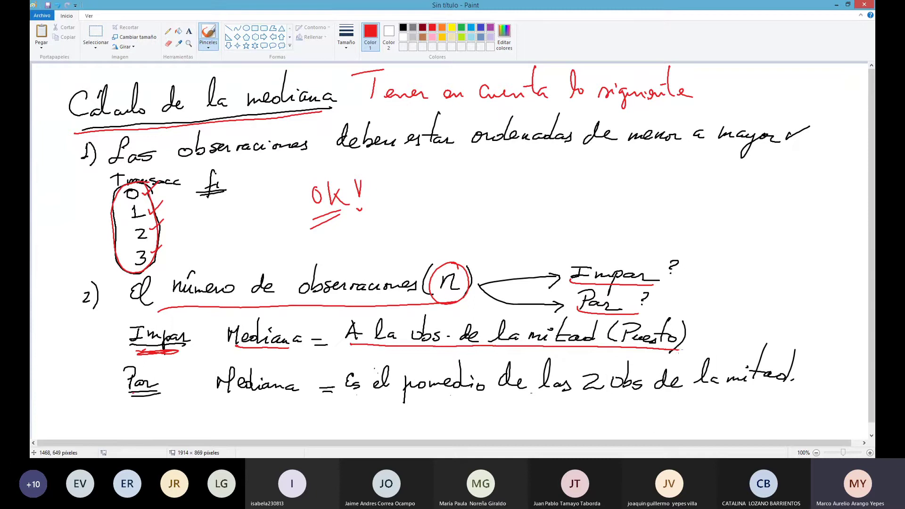
mouse_move(133, 391)
mouse_down()
mouse_move(159, 394)
mouse_move(140, 400)
mouse_move(151, 398)
mouse_up()
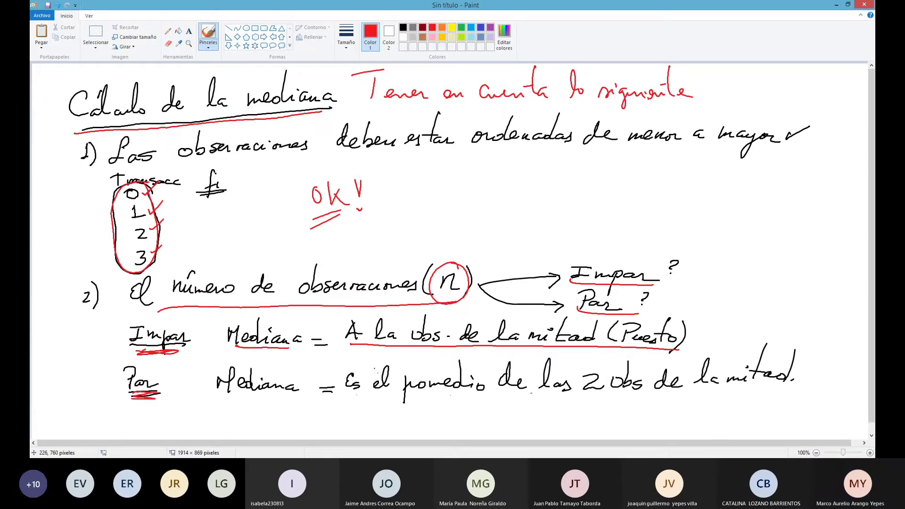
drag(220, 394, 285, 399)
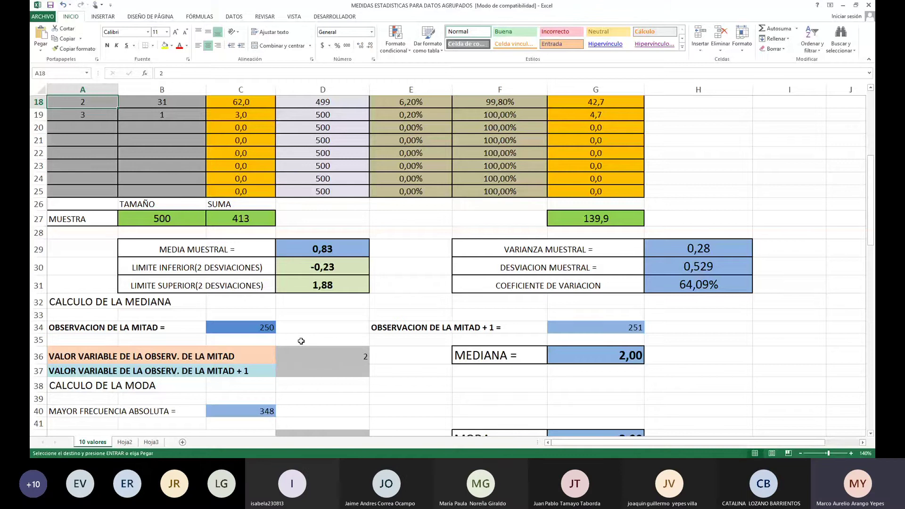
Switch to the Excel workbook and review the frequency table for transaction values 0 to 3.
key(Up)
key(Up)
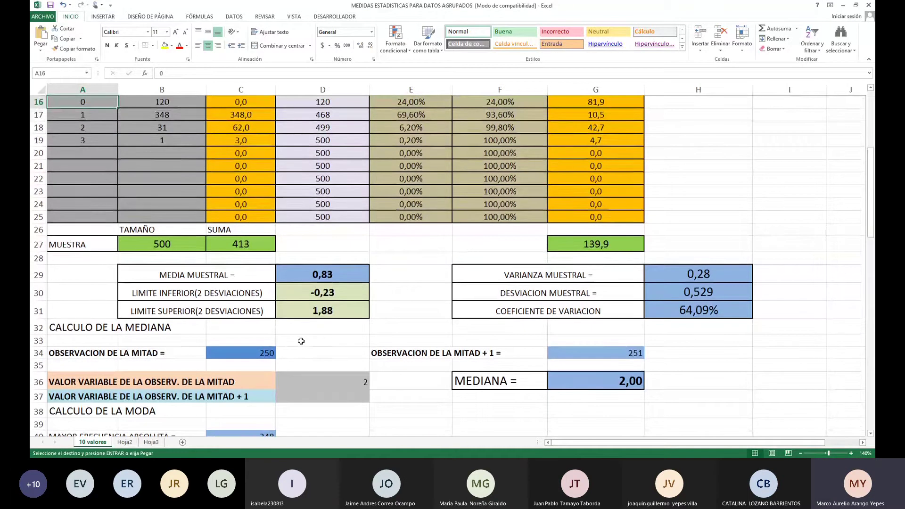
key(Up)
key(Up)
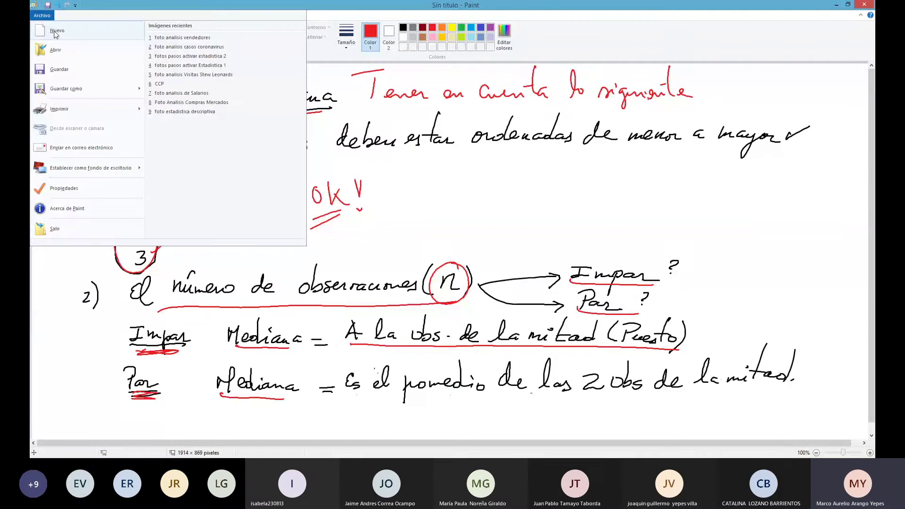
Switch to Paint, start a blank drawing without saving the old one, and handwrite "El número de observaciones (n) = 500 días" in black.
click(57, 30)
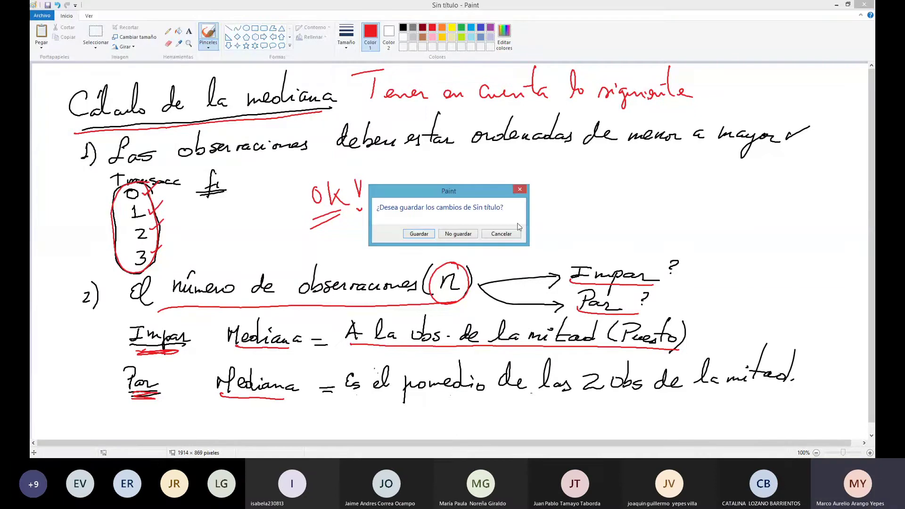
click(458, 234)
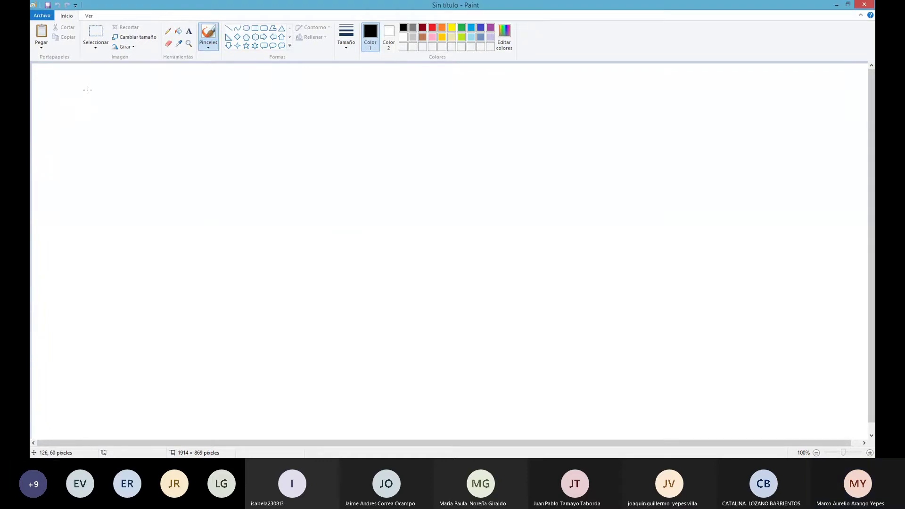
mouse_move(88, 89)
mouse_down()
mouse_move(92, 105)
mouse_move(112, 106)
mouse_move(162, 94)
mouse_move(219, 96)
mouse_move(208, 97)
mouse_up()
drag(167, 75, 172, 65)
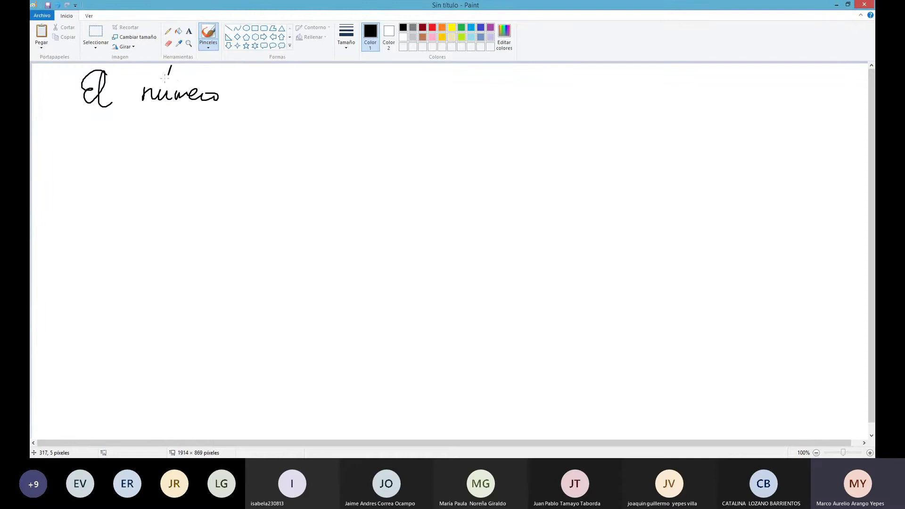
mouse_move(262, 92)
mouse_down()
mouse_move(271, 104)
mouse_move(295, 100)
mouse_up()
mouse_move(301, 69)
mouse_down()
mouse_move(319, 102)
mouse_move(395, 96)
mouse_move(400, 108)
mouse_up()
drag(435, 73, 426, 111)
mouse_move(434, 101)
mouse_down()
mouse_move(441, 87)
mouse_move(452, 108)
mouse_up()
mouse_move(470, 96)
mouse_down()
mouse_move(487, 94)
mouse_move(485, 105)
mouse_move(500, 107)
mouse_move(510, 85)
mouse_up()
mouse_move(516, 90)
mouse_down()
mouse_move(511, 103)
mouse_move(519, 91)
mouse_move(567, 82)
mouse_move(580, 100)
mouse_up()
mouse_move(585, 83)
mouse_down()
mouse_move(593, 77)
mouse_move(608, 109)
mouse_up()
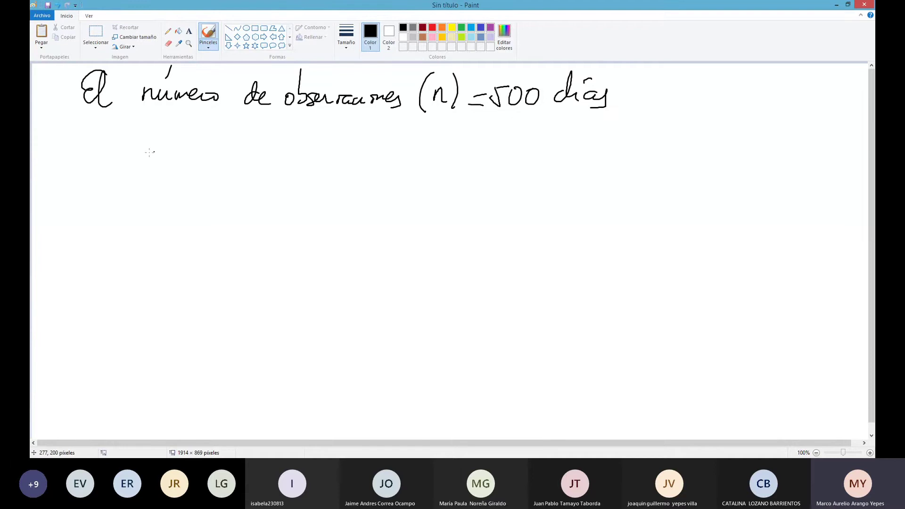
Handwrite "n es par" below the first line and double-underline "par".
drag(129, 135, 143, 151)
drag(172, 149, 187, 154)
mouse_move(215, 146)
mouse_down()
mouse_move(216, 163)
mouse_move(264, 153)
mouse_up()
drag(209, 168, 264, 168)
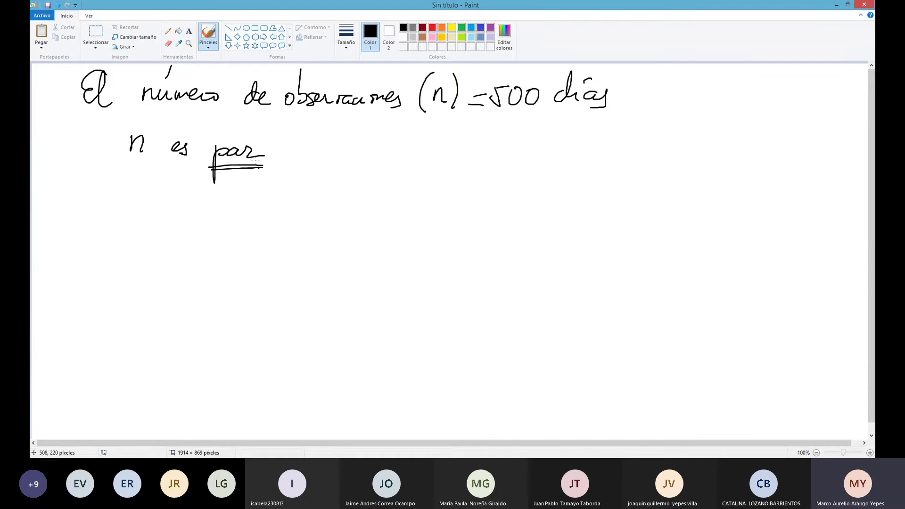
Draw a horizontal number line from 1 to 500 with labelled middle marks at 250 and 251.
drag(179, 198, 173, 214)
mouse_move(177, 208)
mouse_down()
mouse_move(509, 208)
mouse_move(503, 217)
mouse_up()
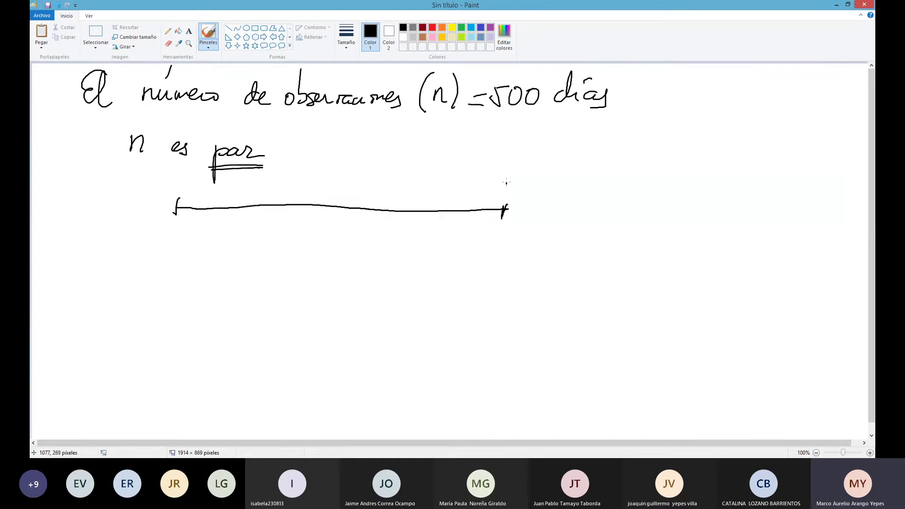
drag(506, 183, 502, 193)
drag(515, 185, 526, 185)
mouse_move(179, 183)
mouse_down()
mouse_move(177, 192)
mouse_move(178, 183)
mouse_up()
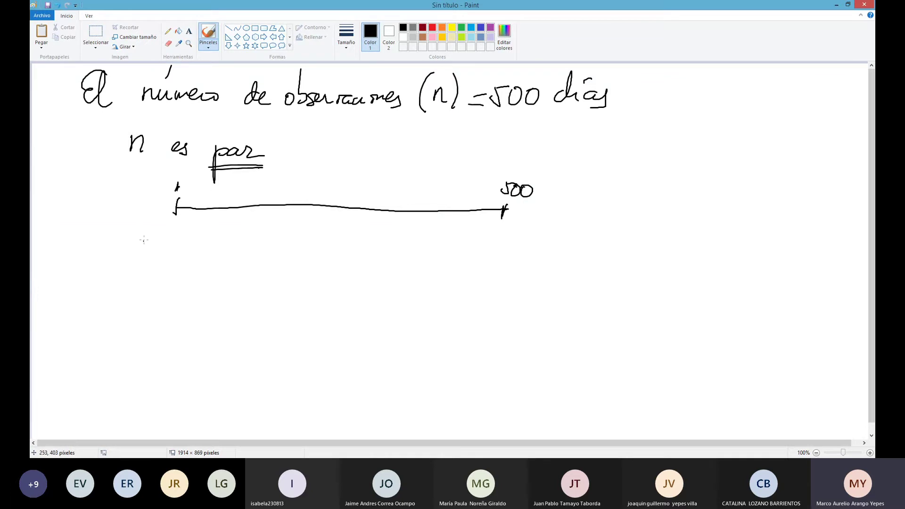
drag(323, 197, 316, 217)
mouse_move(311, 175)
mouse_down()
mouse_move(325, 189)
mouse_move(338, 175)
mouse_move(377, 191)
mouse_move(393, 177)
mouse_move(377, 220)
mouse_up()
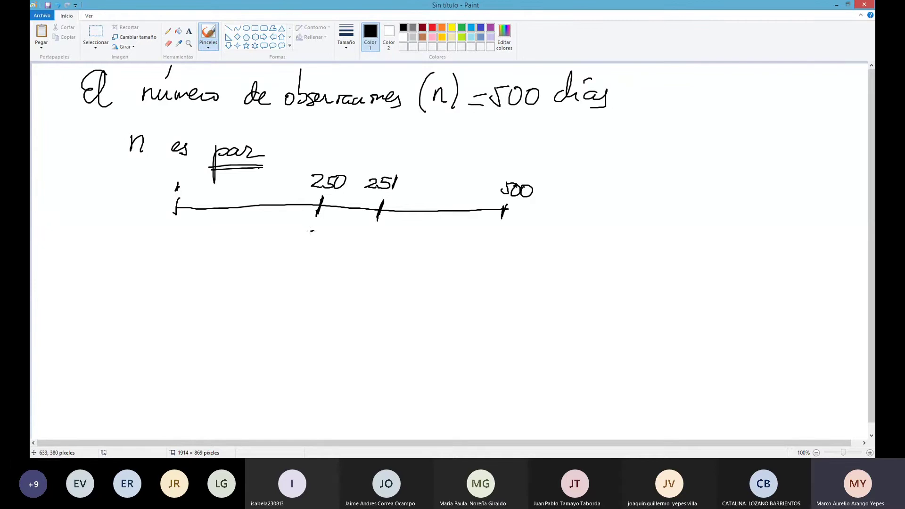
Add a question mark under both 250 and 251 and circle each number together with its question mark.
drag(310, 231, 312, 243)
click(311, 248)
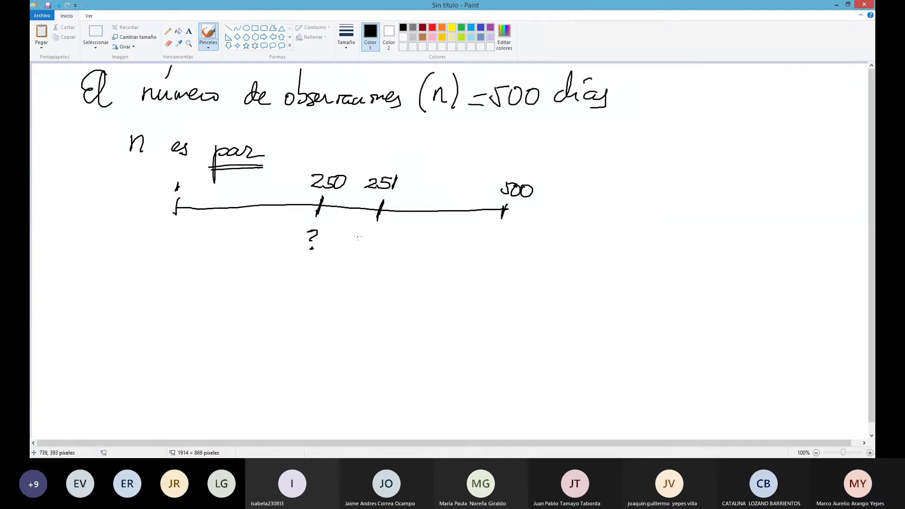
drag(368, 236, 371, 245)
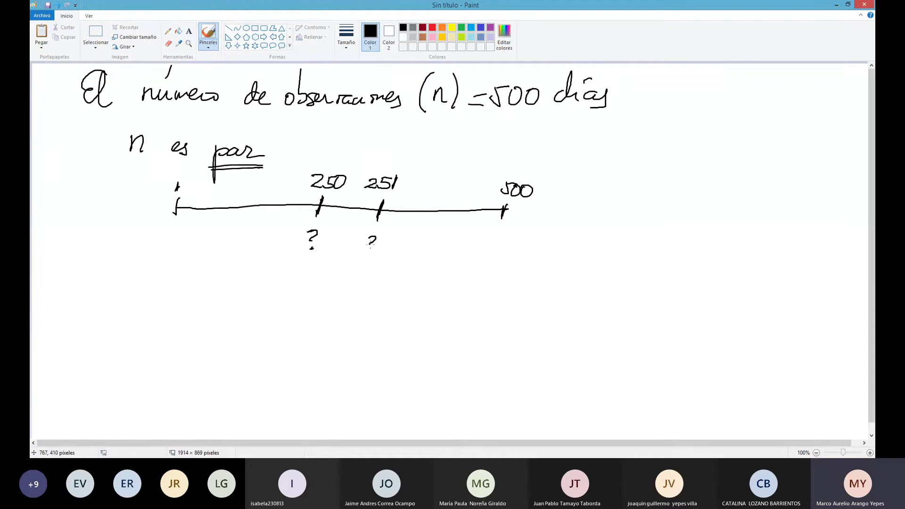
click(370, 250)
mouse_move(351, 165)
mouse_down()
mouse_move(300, 174)
mouse_move(287, 221)
mouse_move(353, 184)
mouse_move(352, 156)
mouse_up()
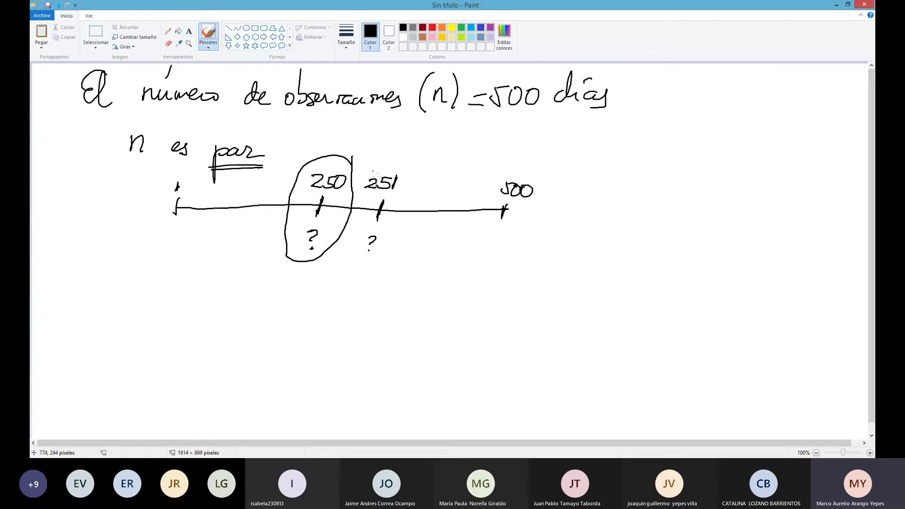
mouse_move(408, 168)
mouse_down()
mouse_move(356, 186)
mouse_move(348, 247)
mouse_move(391, 260)
mouse_move(409, 213)
mouse_move(404, 167)
mouse_up()
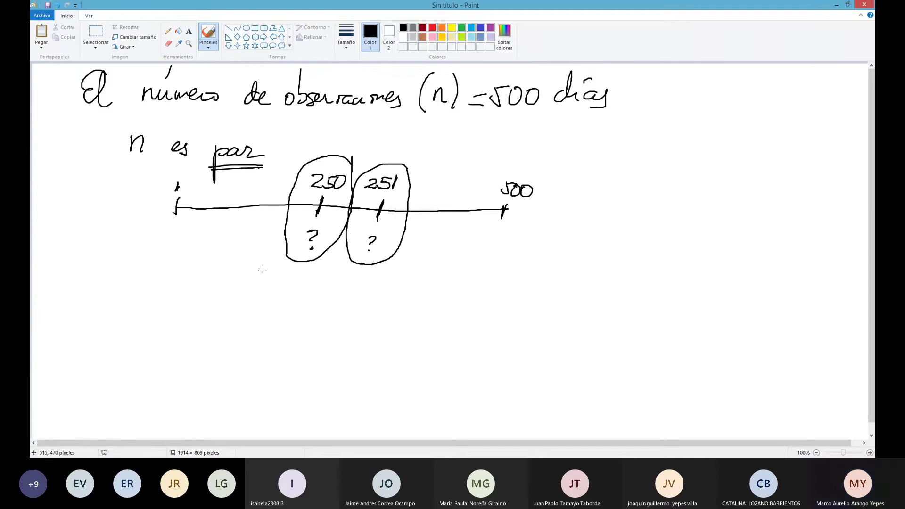
Handwrite "con la ayuda de Fi" beneath the number line, double-underlining "Fi".
mouse_move(289, 275)
mouse_down()
mouse_move(278, 275)
mouse_move(318, 286)
mouse_up()
mouse_move(324, 267)
mouse_down()
mouse_move(318, 283)
mouse_move(331, 288)
mouse_move(389, 283)
mouse_move(396, 274)
mouse_move(408, 285)
mouse_move(454, 285)
mouse_move(497, 264)
mouse_move(490, 273)
mouse_move(507, 290)
mouse_up()
click(501, 271)
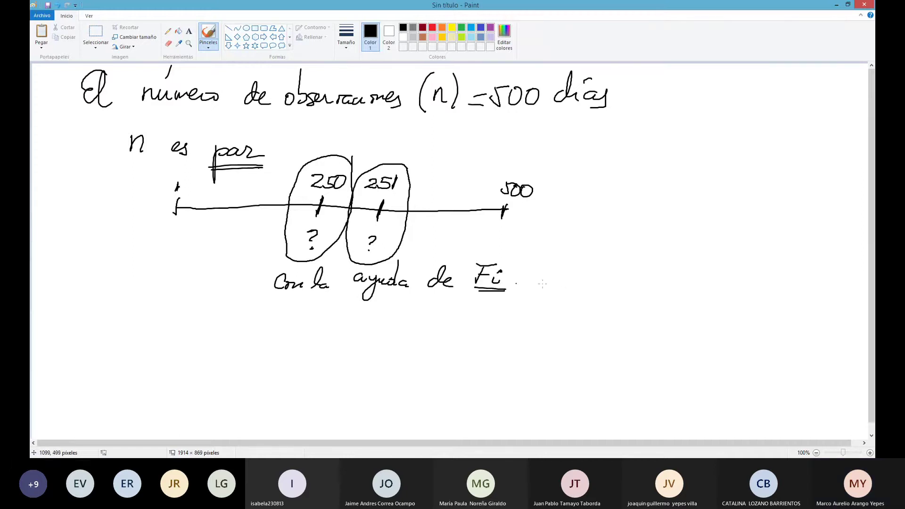
Handwrite "Frecuencia absoluta acumulada" beside "Fi" to explain the symbol.
drag(547, 270, 543, 286)
drag(540, 269, 565, 265)
drag(548, 275, 566, 273)
drag(562, 279, 702, 279)
drag(716, 283, 733, 282)
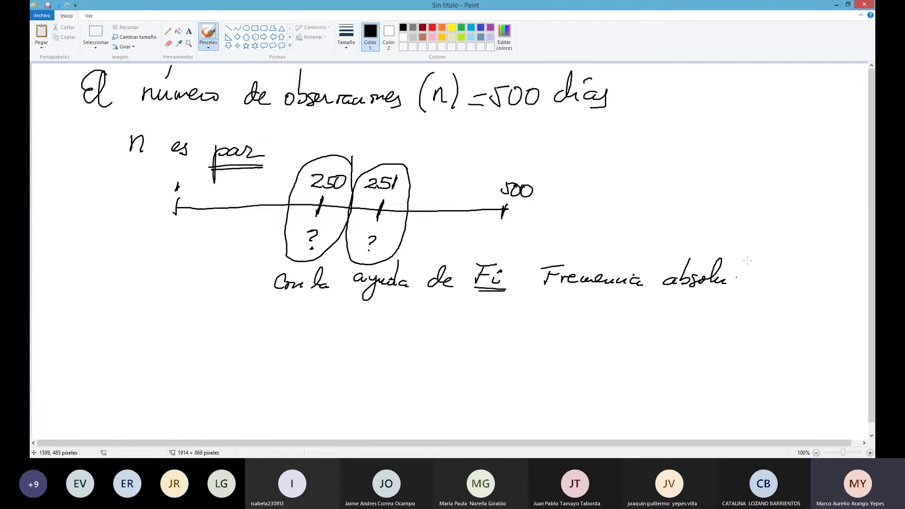
drag(750, 249, 743, 284)
mouse_move(725, 274)
mouse_down()
mouse_move(752, 272)
mouse_move(755, 285)
mouse_up()
mouse_move(574, 299)
mouse_down()
mouse_move(648, 308)
mouse_move(660, 296)
mouse_move(668, 312)
mouse_up()
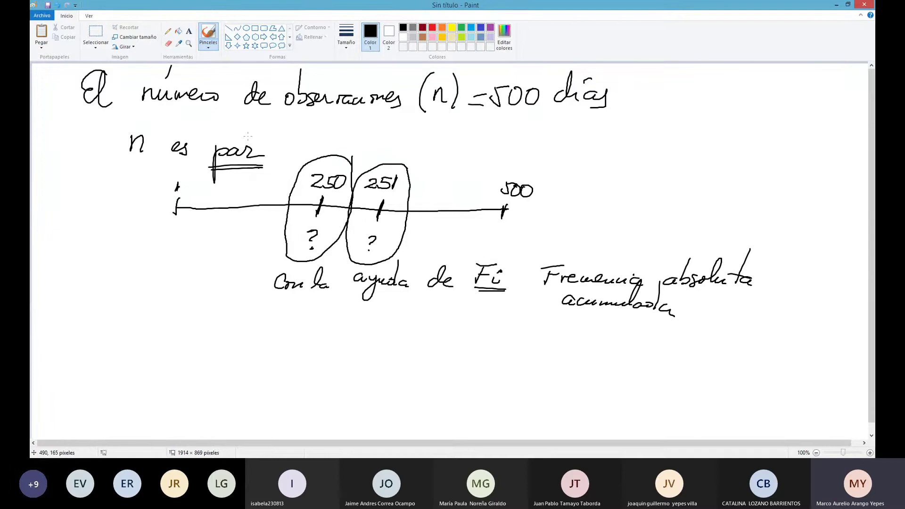
Underline the "El número de observaciones (n) = 500 días" line and "n es par" in red.
click(432, 27)
drag(77, 112, 600, 118)
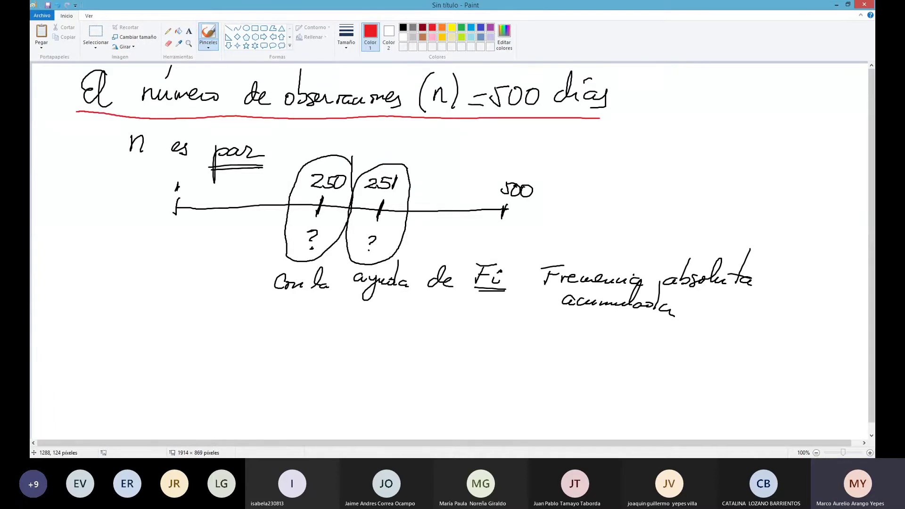
mouse_move(124, 163)
mouse_down()
mouse_move(254, 170)
mouse_move(137, 165)
mouse_move(238, 163)
mouse_up()
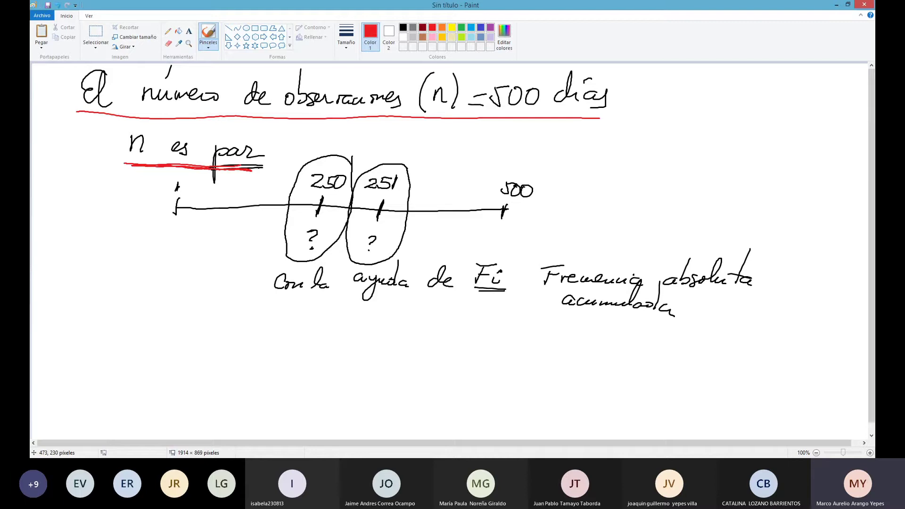
Handwrite "n = 500/2 = 250" in red beside the notes and underline the cumulative frequency note in red.
mouse_move(582, 150)
mouse_down()
mouse_move(636, 145)
mouse_move(655, 133)
mouse_move(672, 148)
mouse_move(665, 167)
mouse_move(697, 145)
mouse_up()
mouse_move(690, 150)
mouse_down()
mouse_move(757, 134)
mouse_move(757, 153)
mouse_up()
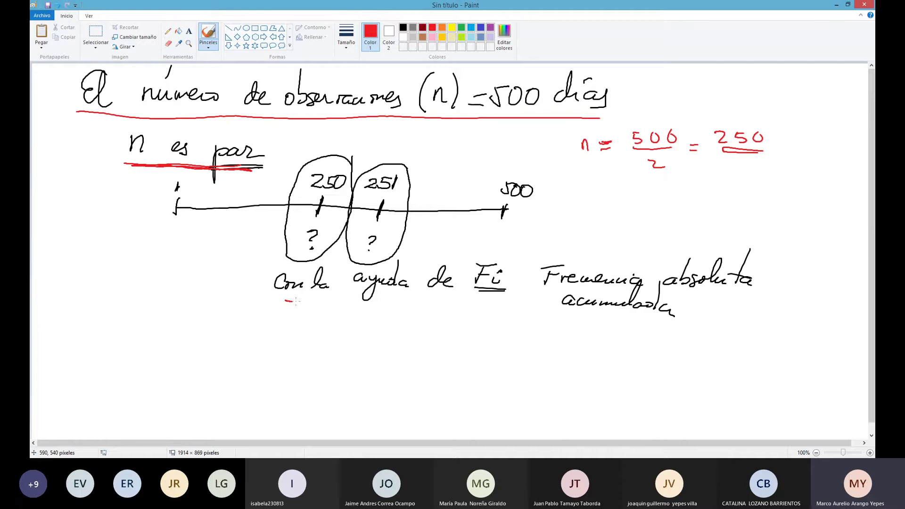
drag(286, 301, 750, 291)
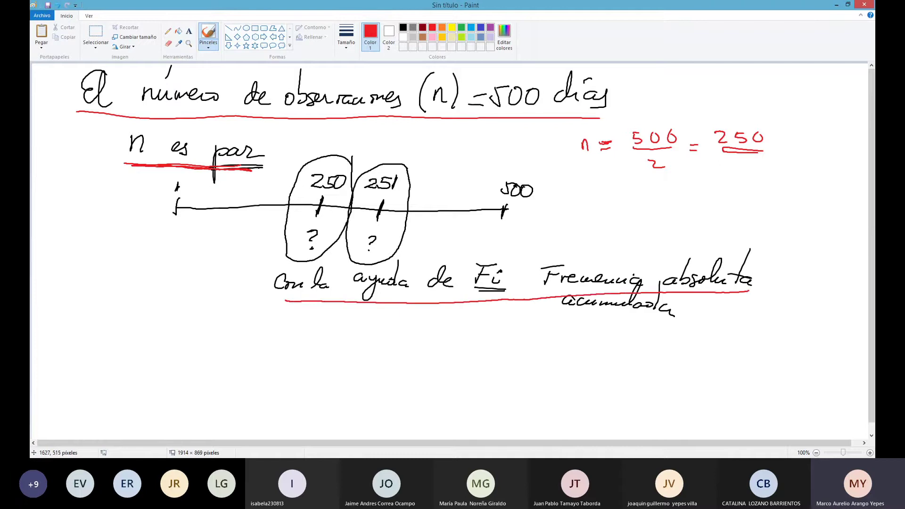
drag(564, 312, 677, 320)
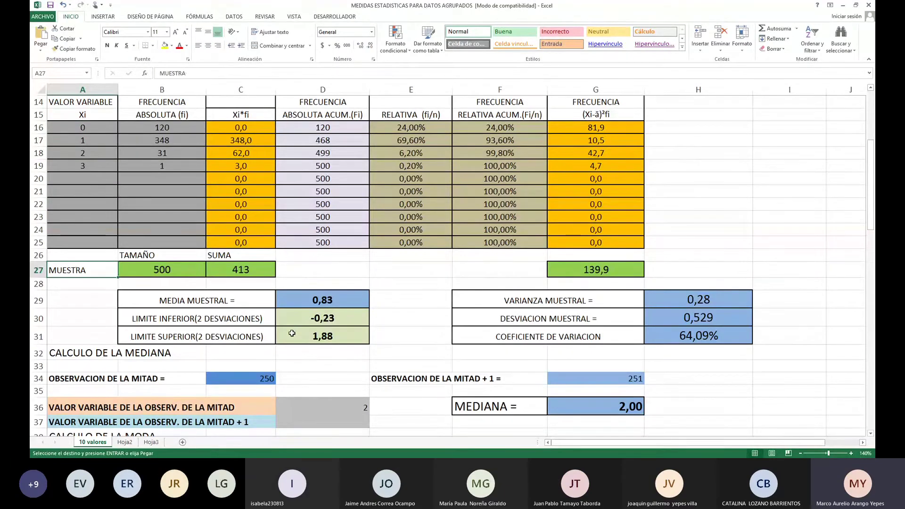
Switch to the Excel workbook and examine the formula for the middle observation in C34 of the median section.
key(Down)
key(Down)
key(Down)
key(Down)
key(Down)
key(Down)
key(Down)
key(Down)
key(Down)
key(Down)
key(Down)
key(Down)
key(Down)
key(Down)
key(Down)
key(Down)
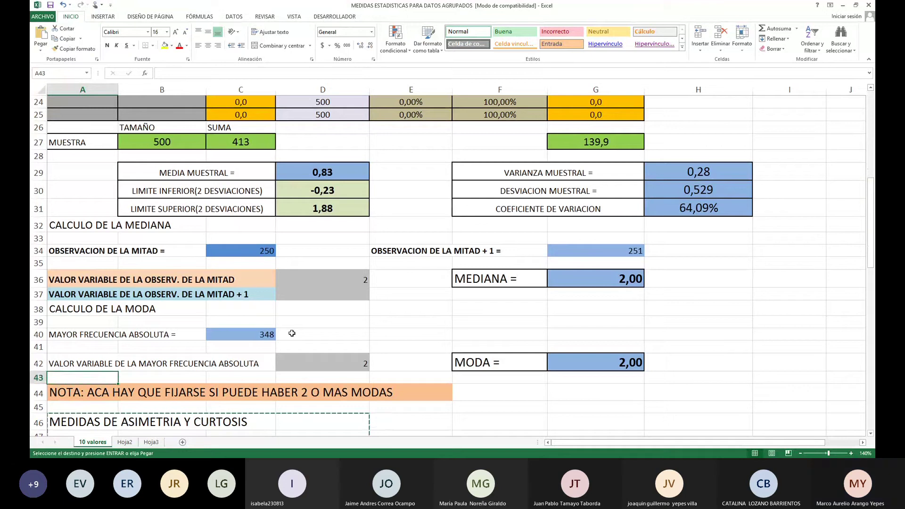
key(Up)
key(Up)
key(Up)
key(Up)
key(Up)
key(Up)
key(Up)
key(Up)
key(Up)
key(Right)
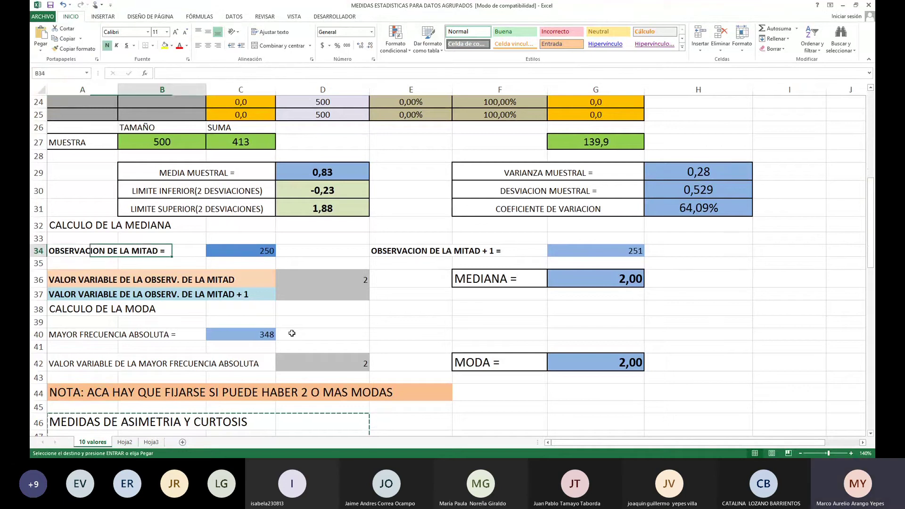
key(Right)
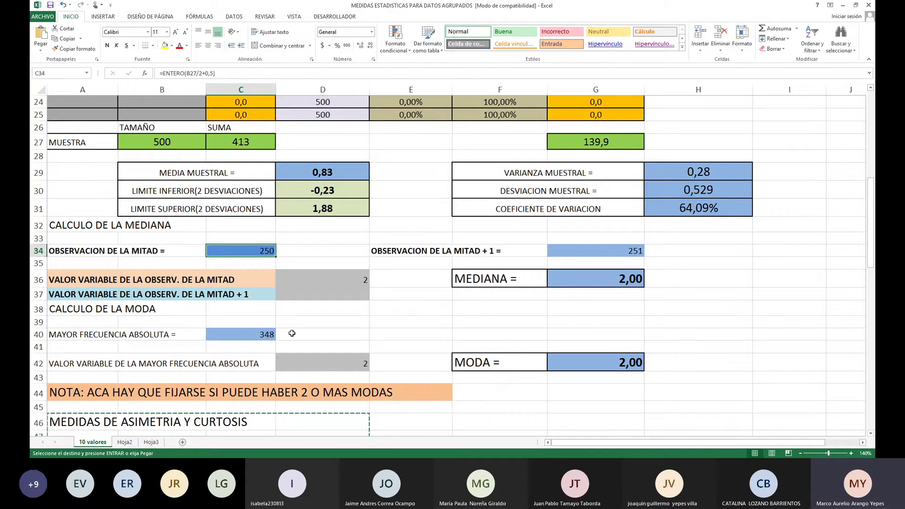
text(00)
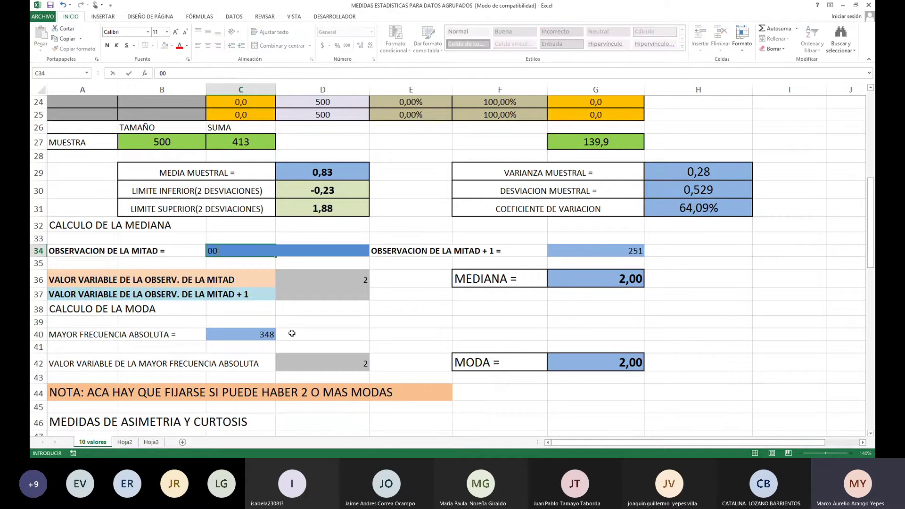
key(Escape)
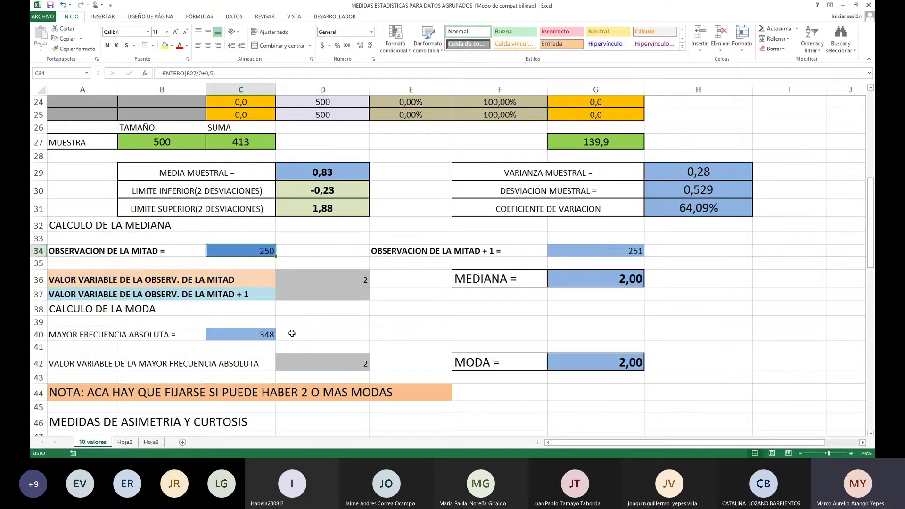
Examine the formula for the middle observation plus one in G34.
key(Right)
key(Right)
key(Right)
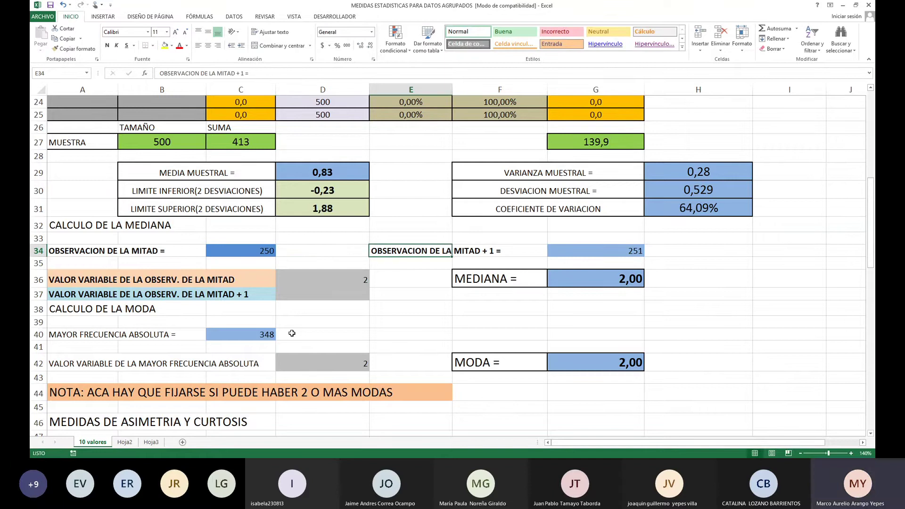
key(Right)
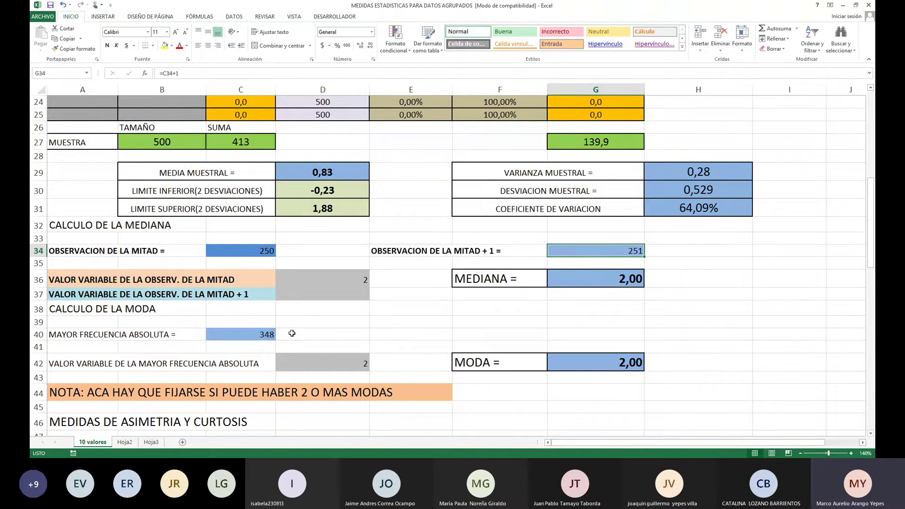
Return to the frequency table and review its cumulative absolute frequencies against the middle observations.
key(Up)
key(Up)
key(Up)
key(Up)
key(Up)
key(Up)
key(Up)
key(Up)
key(Up)
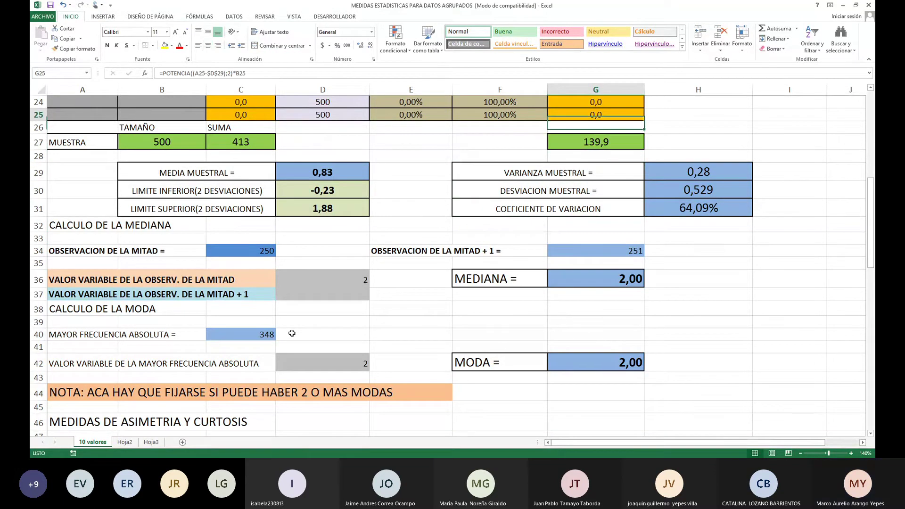
key(Up)
key(Up)
key(Up)
key(Up)
key(Up)
key(Up)
key(Up)
key(Up)
key(Up)
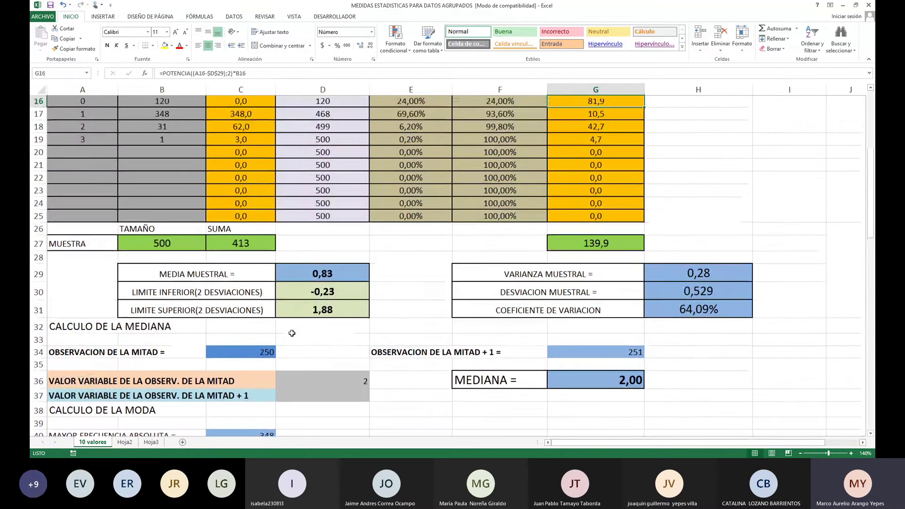
key(Up)
key(Up)
key(Up)
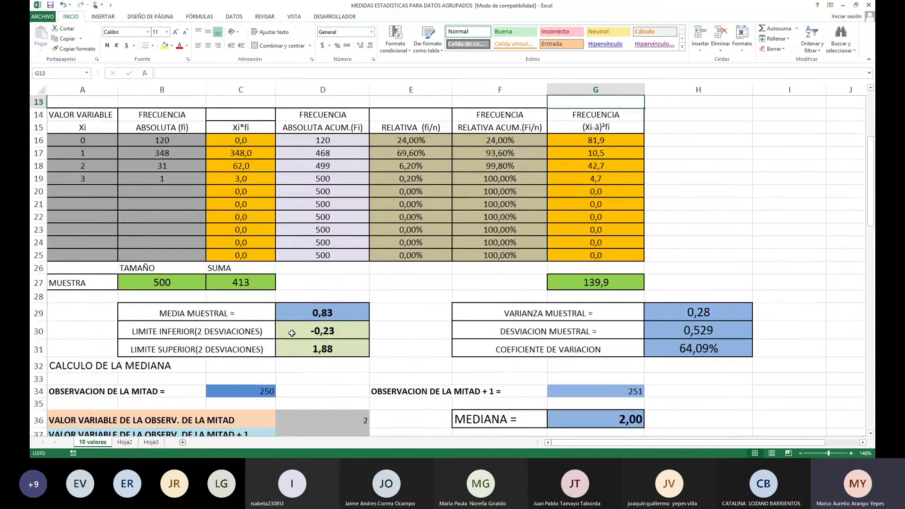
Select the cumulative absolute frequency column in the frequency table, from its header in D15 downwards.
key(Up)
key(Left)
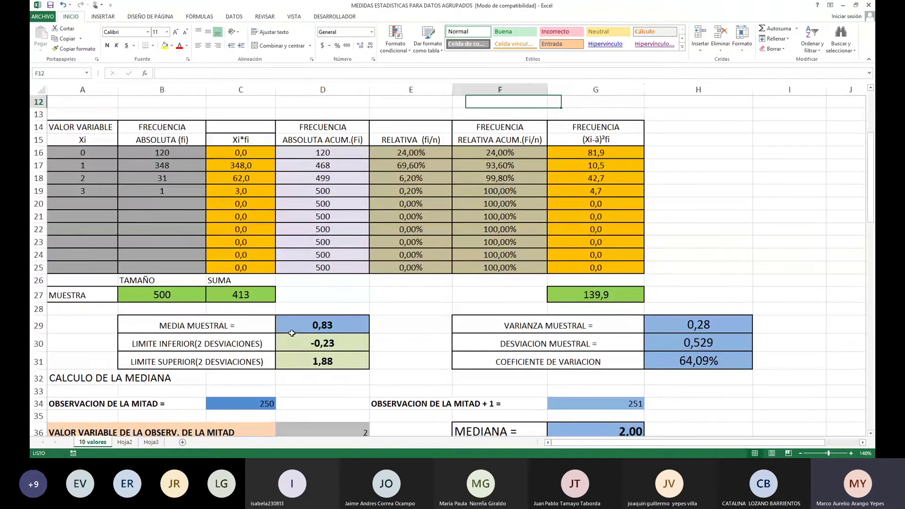
key(Left)
key(Left)
key(Down)
key(Down)
key(Down)
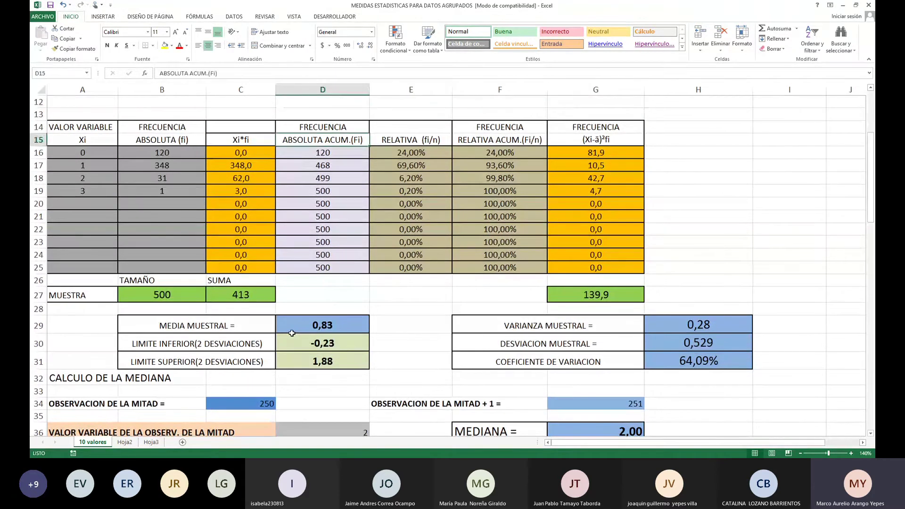
key(shift+Down)
key(shift+Down)
key(shift+Down)
key(shift+Down)
key(shift+Down)
key(shift+Down)
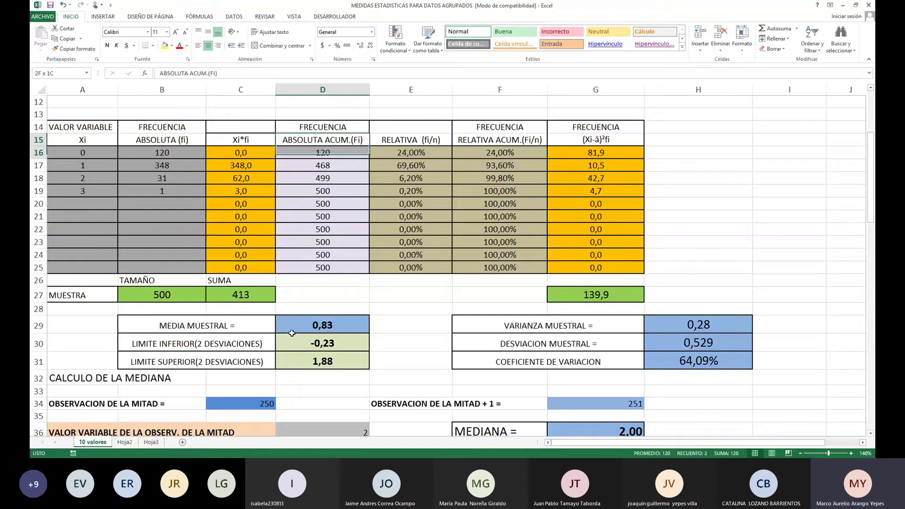
key(shift+Down)
key(shift+Down)
key(shift+Down)
key(shift+Down)
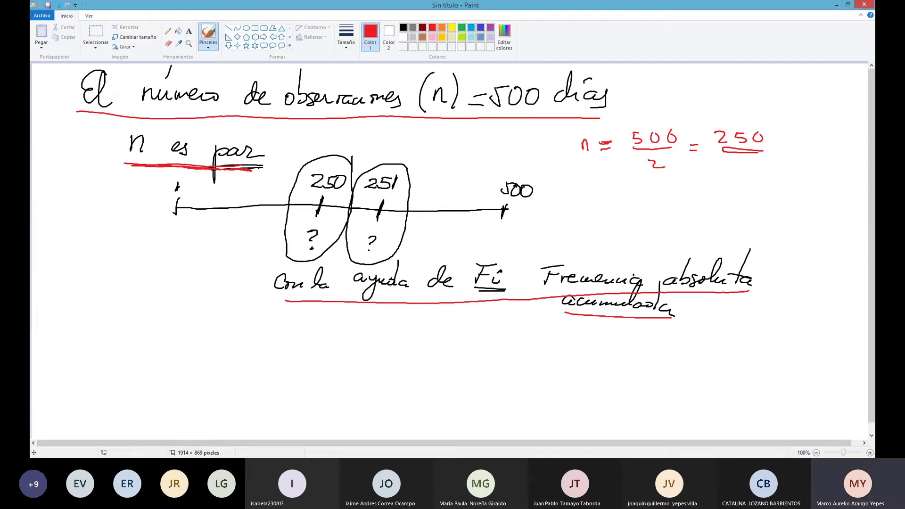
Switch to the Paint notes and draw a red segment below them, labelled 0 and ending at 120.
mouse_move(114, 345)
mouse_down()
mouse_move(113, 360)
mouse_move(245, 360)
mouse_up()
mouse_move(167, 325)
mouse_down()
mouse_move(166, 342)
mouse_move(180, 336)
mouse_move(167, 343)
mouse_up()
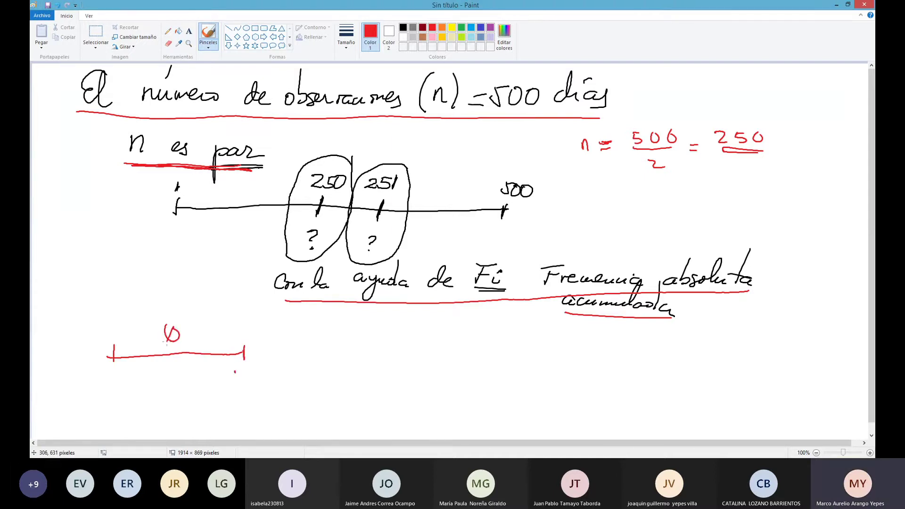
mouse_move(235, 372)
mouse_down()
mouse_move(232, 383)
mouse_move(251, 383)
mouse_move(253, 372)
mouse_up()
Draw a blue segment from 121 to 468 labelled 1, and mark observations 250 and 251 on it.
click(480, 27)
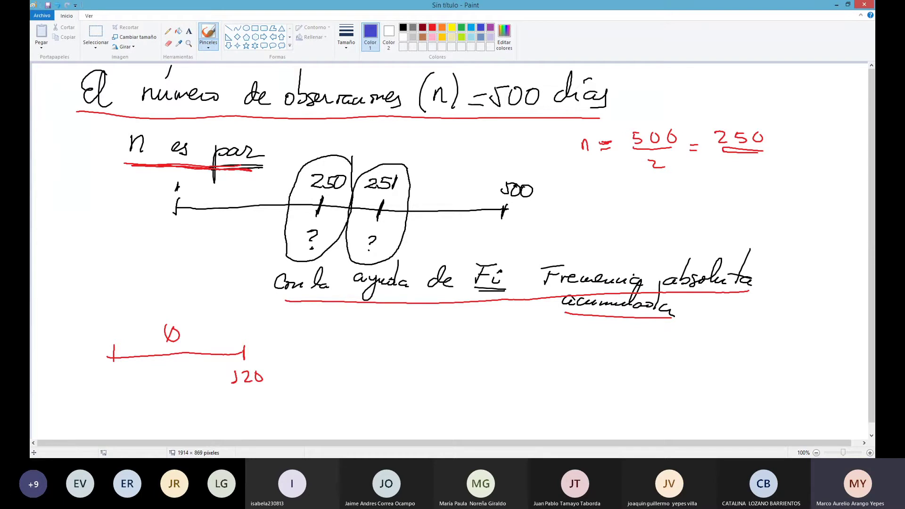
mouse_move(265, 332)
mouse_down()
mouse_move(267, 344)
mouse_move(279, 330)
mouse_move(283, 344)
mouse_move(291, 340)
mouse_move(273, 359)
mouse_up()
mouse_move(326, 356)
mouse_down()
mouse_move(503, 353)
mouse_move(503, 365)
mouse_up()
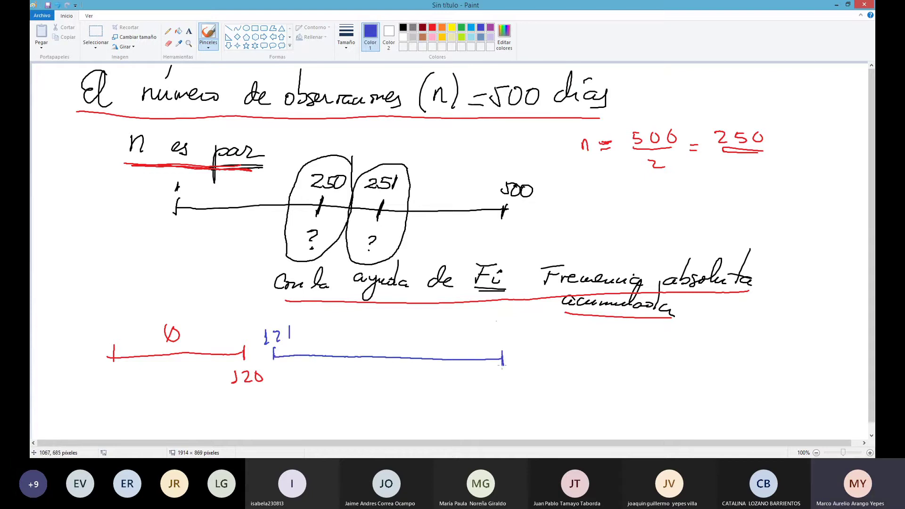
mouse_move(492, 323)
mouse_down()
mouse_move(495, 337)
mouse_move(518, 333)
mouse_up()
drag(377, 315, 385, 330)
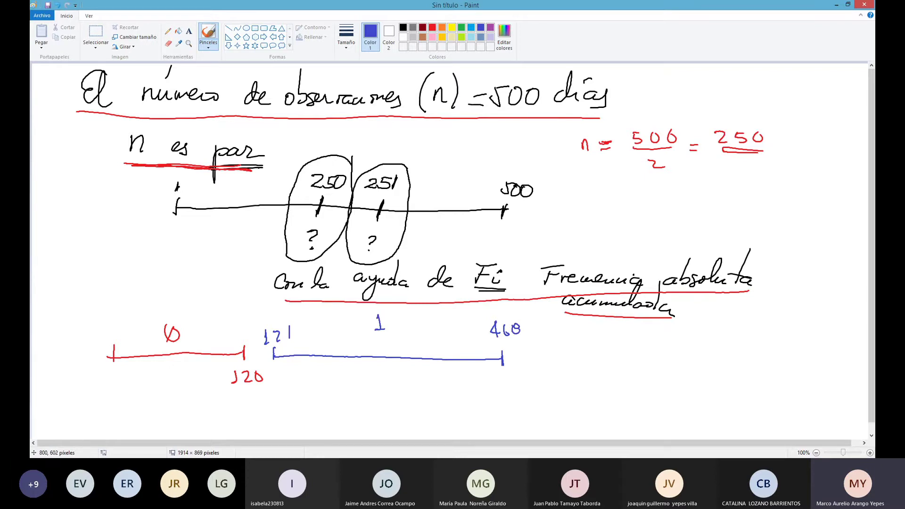
mouse_move(376, 350)
mouse_down()
mouse_move(375, 391)
mouse_move(426, 366)
mouse_move(425, 387)
mouse_move(447, 389)
mouse_up()
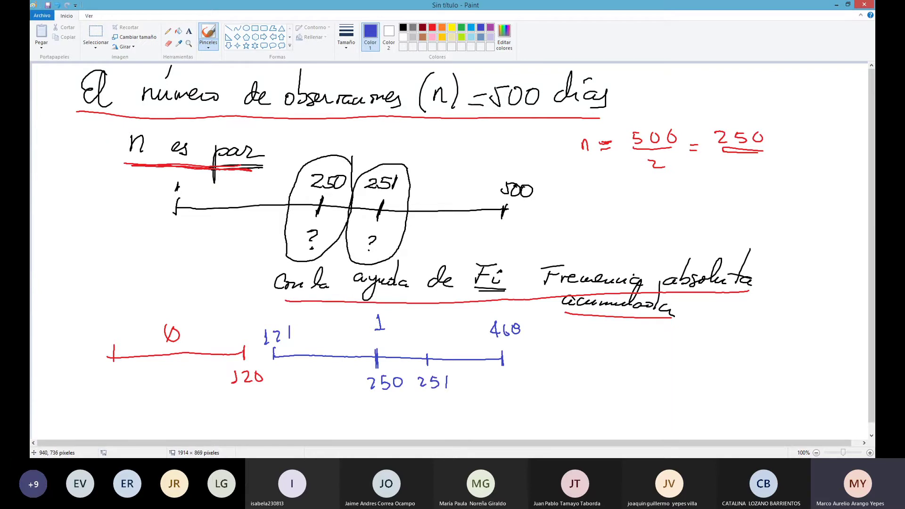
mouse_move(404, 315)
mouse_down()
mouse_move(376, 307)
mouse_move(369, 336)
mouse_move(407, 323)
mouse_move(407, 309)
mouse_up()
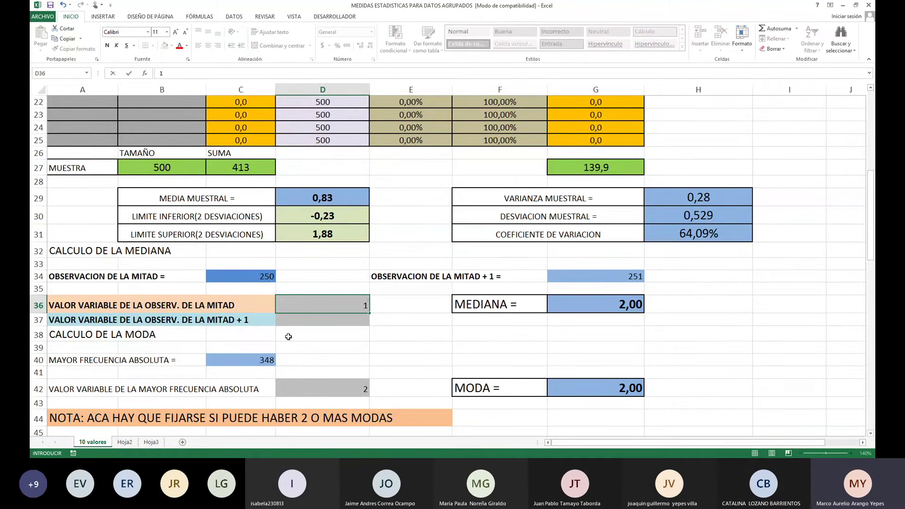
In the Excel workbook, enter 1 as the variable value of both middle observations in D36 and D37.
key(Return)
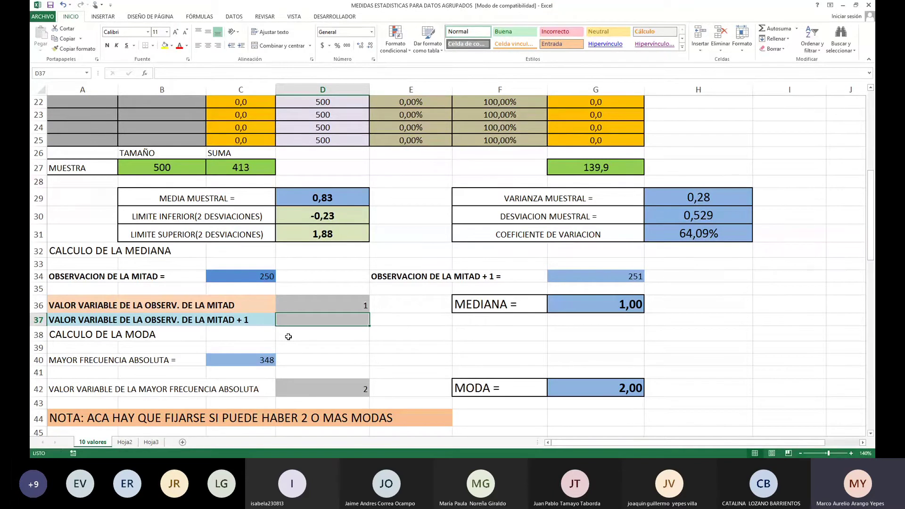
text(1)
key(Return)
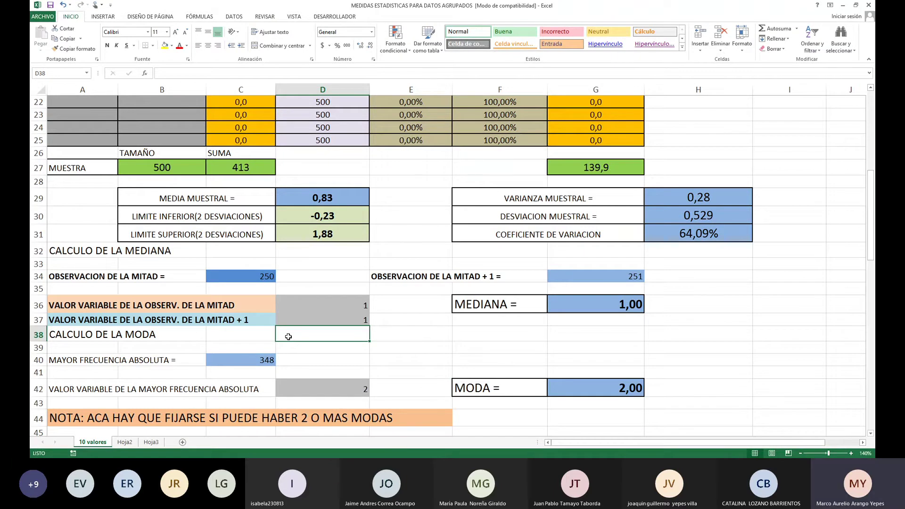
Compare the variable values of the two middle observations in D36 and D37.
key(Up)
key(Up)
key(Up)
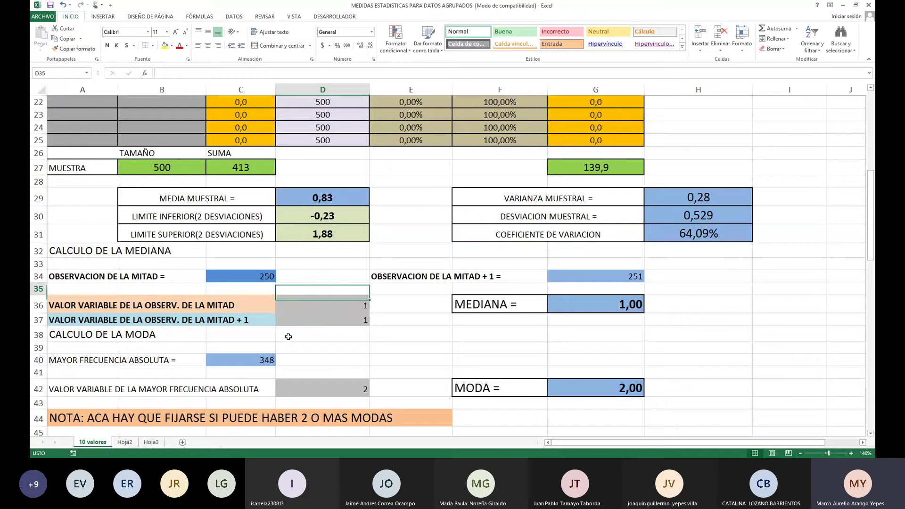
key(Down)
key(Down)
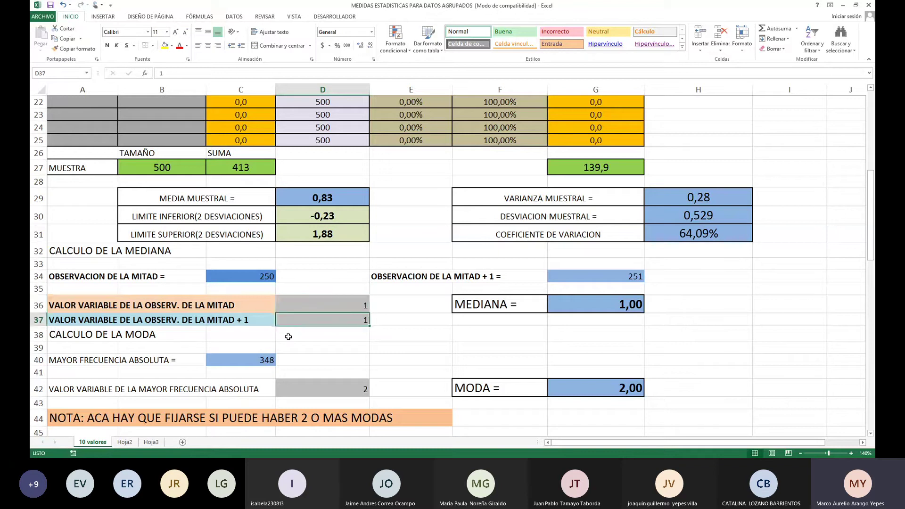
key(Up)
key(Down)
key(Up)
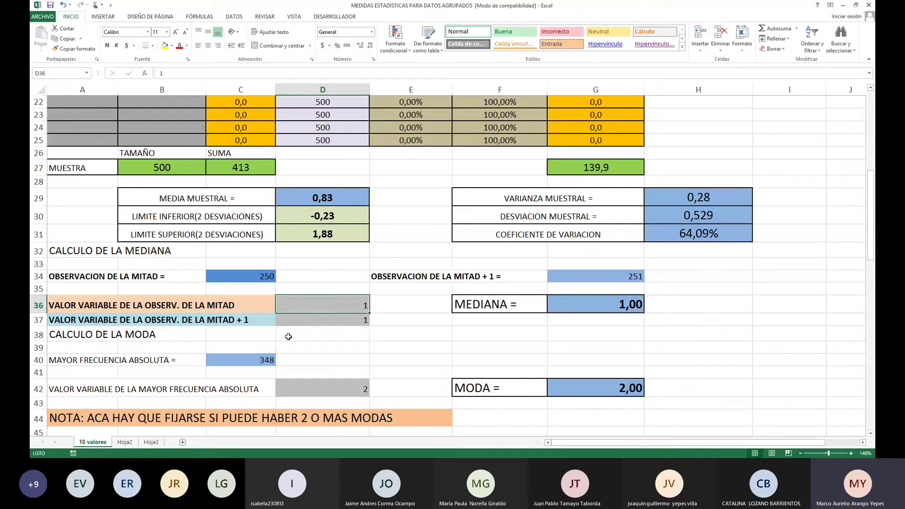
key(Down)
key(Up)
Clear D37 and re-enter 1 as the variable value of the middle observation plus one.
key(Down)
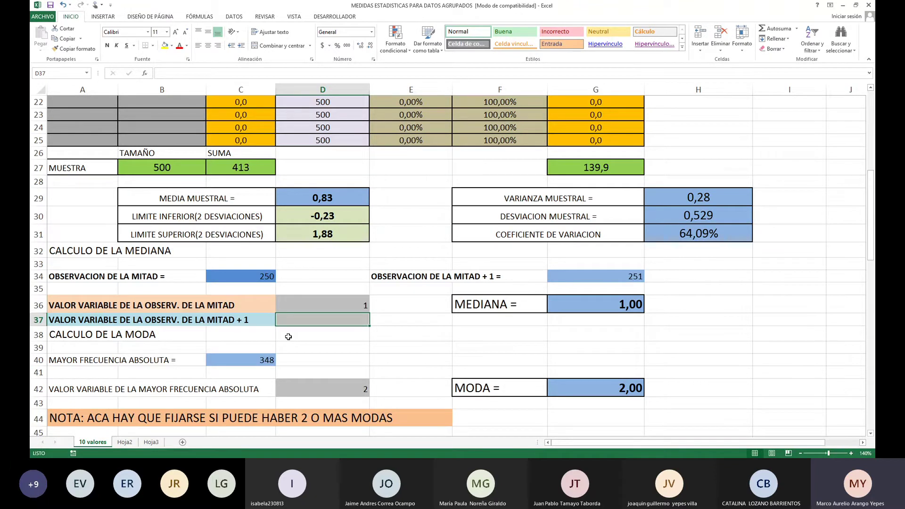
text(1)
key(ctrl+Return)
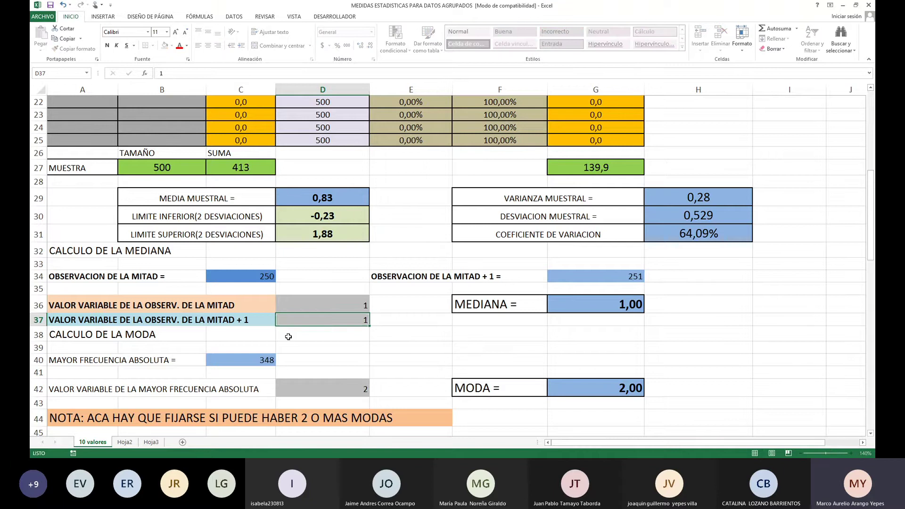
click(289, 337)
Examine the median formula in G36.
key(Up)
key(Up)
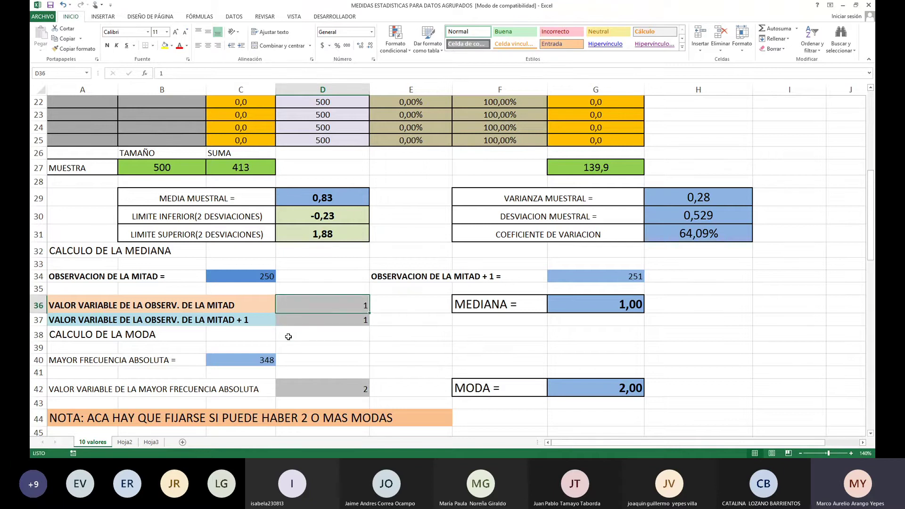
key(Right)
key(Right)
key(Right)
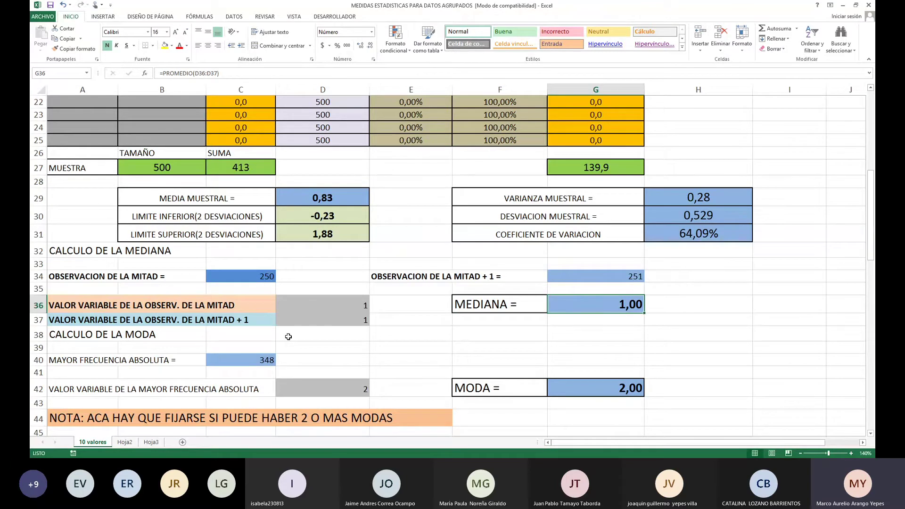
Return to the frequency table and examine column B for the highest absolute frequency and its matching variable value.
key(Left)
key(Left)
key(Left)
key(Left)
key(Left)
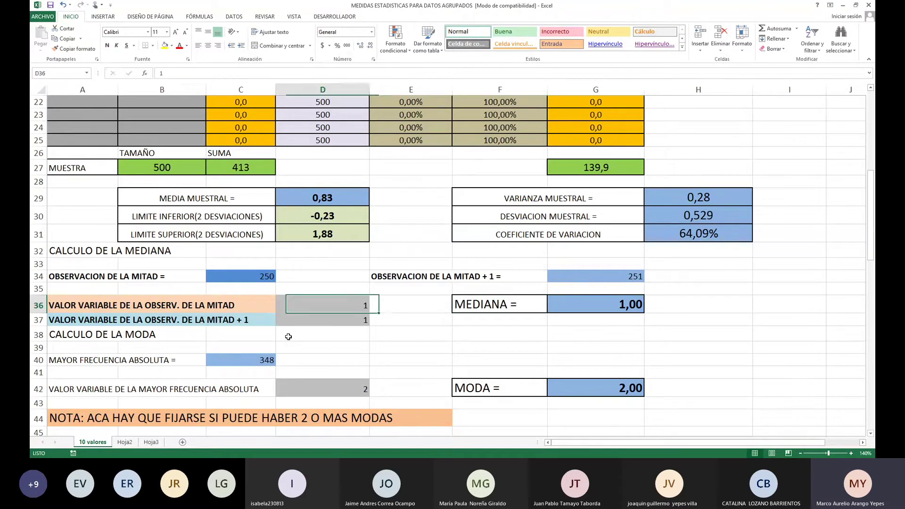
key(Up)
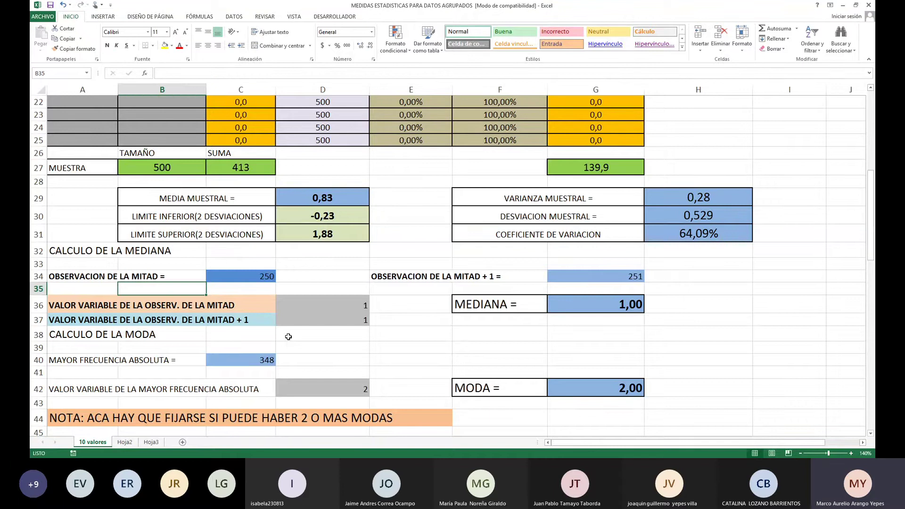
key(Up)
key(Up)
key(Up)
key(Up)
key(Up)
key(Up)
key(Up)
key(Up)
key(Up)
key(Up)
key(Up)
key(Up)
key(Up)
key(Up)
key(Up)
key(Up)
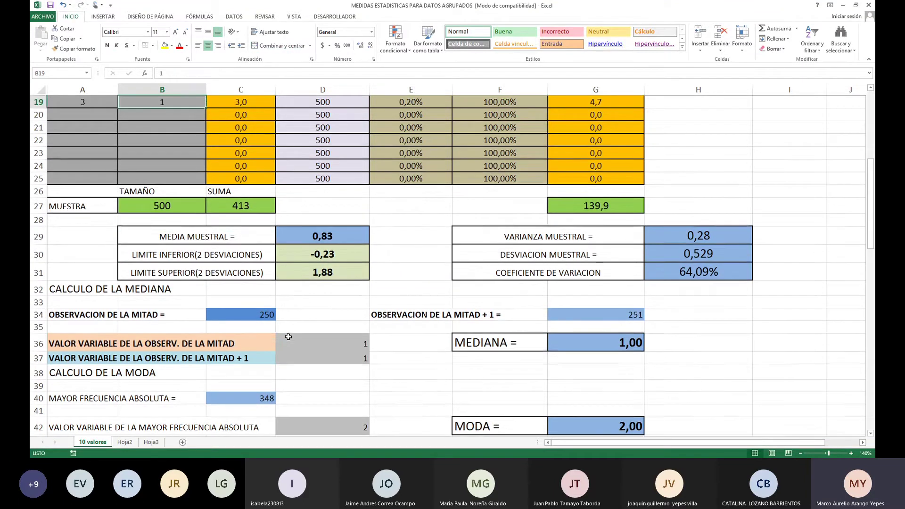
key(Up)
key(Up)
key(Up)
key(Up)
key(Up)
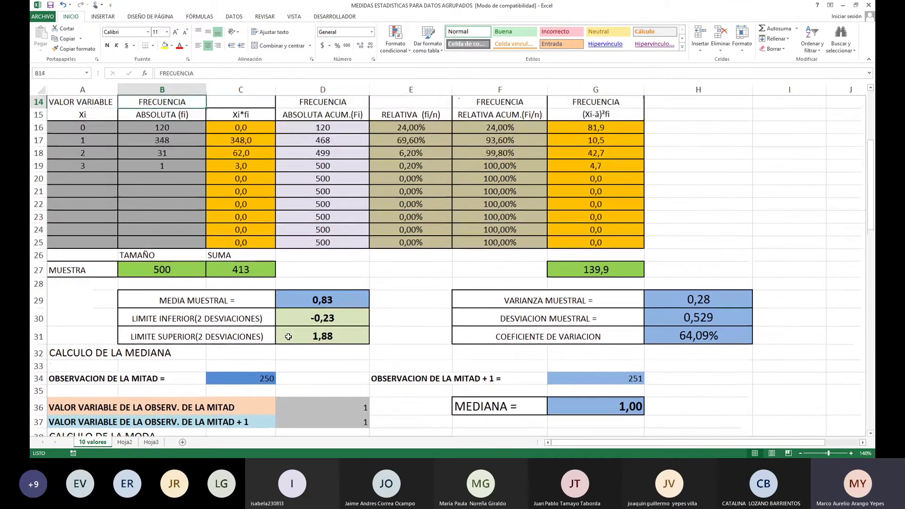
key(Down)
key(Down)
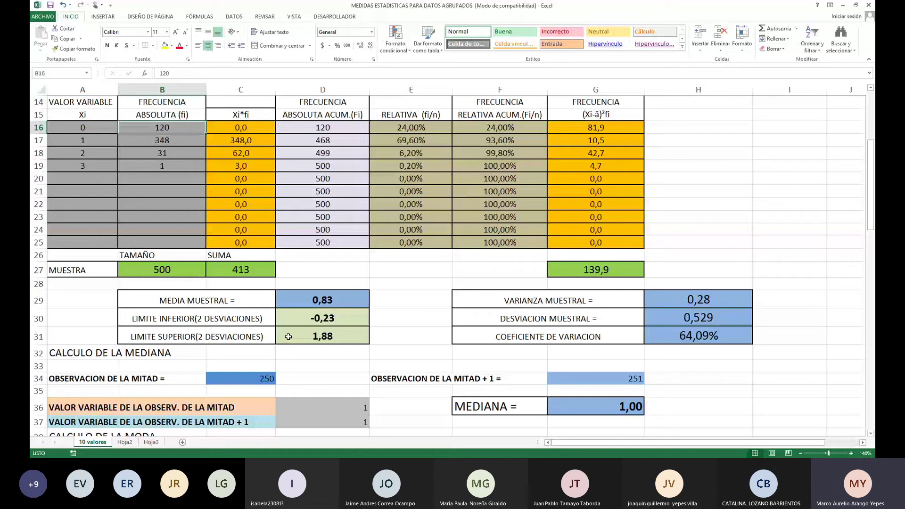
key(Down)
key(Down)
key(Down)
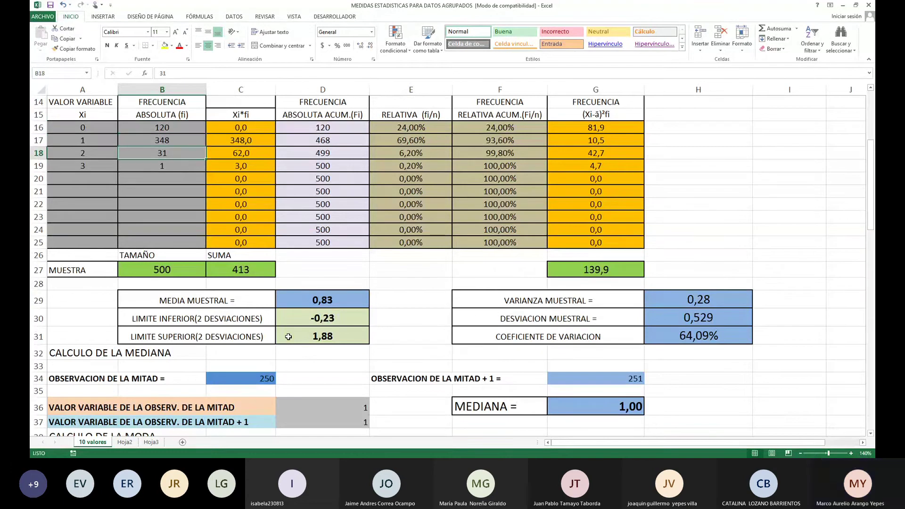
key(Up)
key(Up)
key(Up)
key(Up)
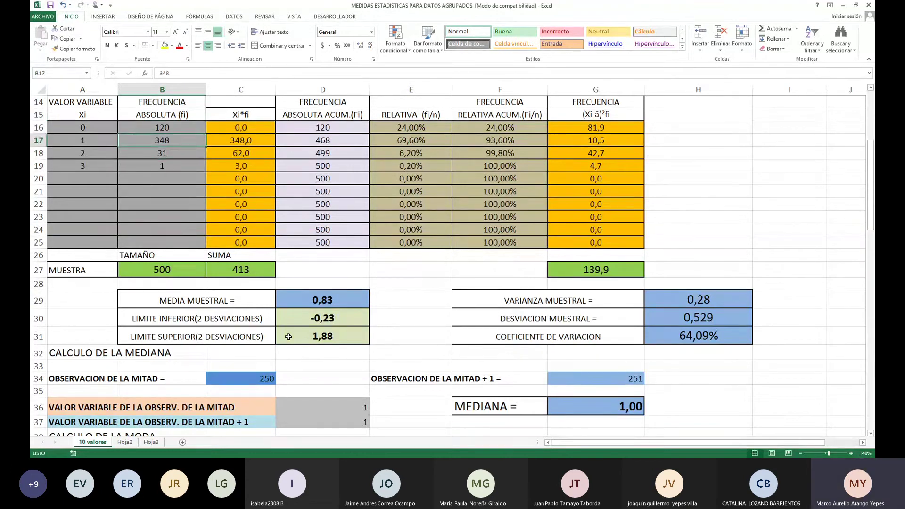
key(Down)
key(Down)
key(Left)
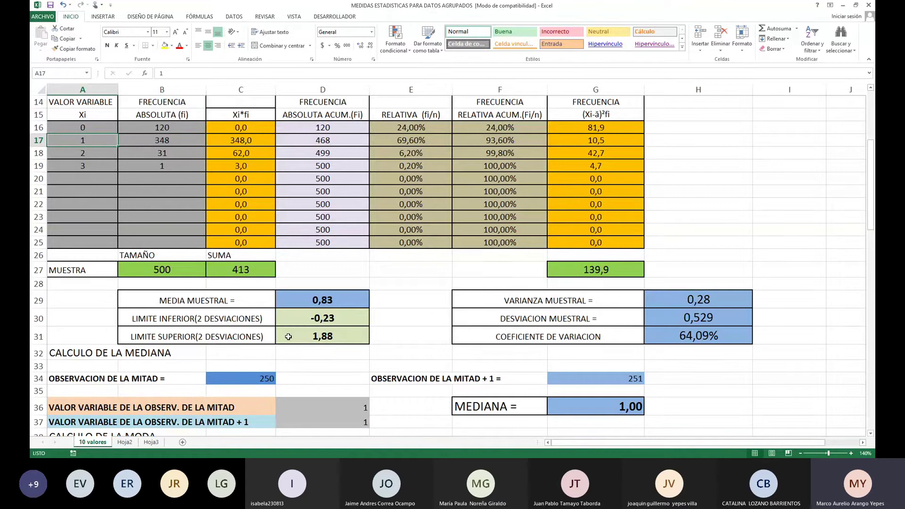
Set the variable value of the highest absolute frequency in D42 of the mode section to 1.
key(Right)
key(Right)
key(Right)
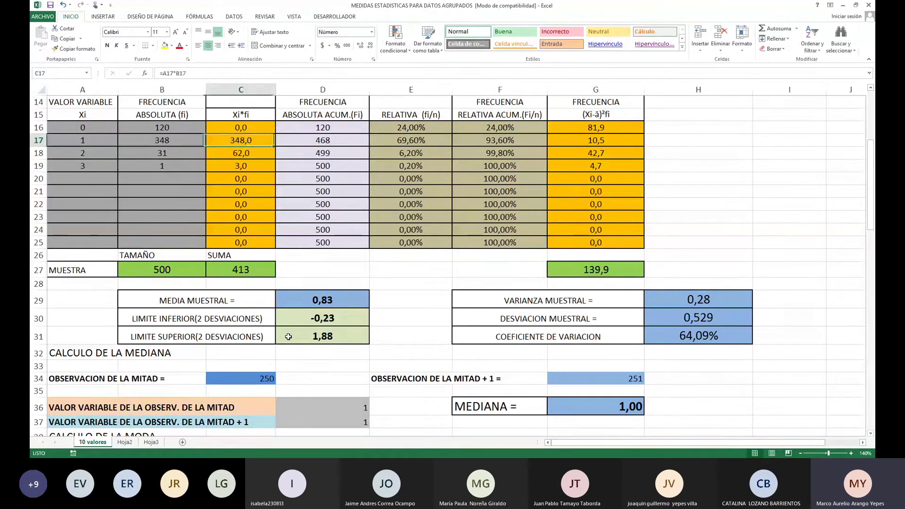
key(Down)
key(Down)
key(Down)
key(Down)
key(Down)
key(Down)
key(Down)
key(Down)
key(Down)
key(Down)
key(Down)
key(Down)
key(Down)
key(Down)
key(Down)
key(Down)
key(Down)
key(Down)
key(Down)
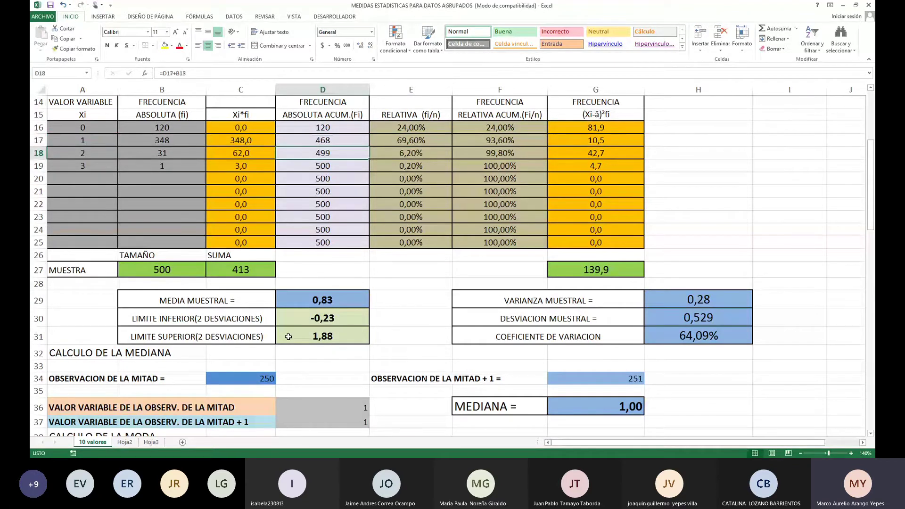
key(Down)
key(Down)
key(Down)
key(Down)
key(Down)
key(Down)
key(Down)
key(Down)
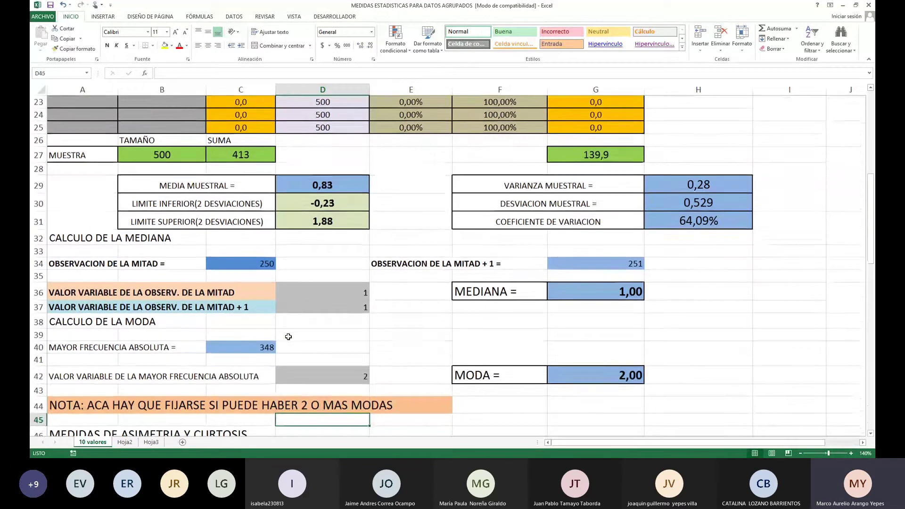
key(Up)
key(Up)
text(1)
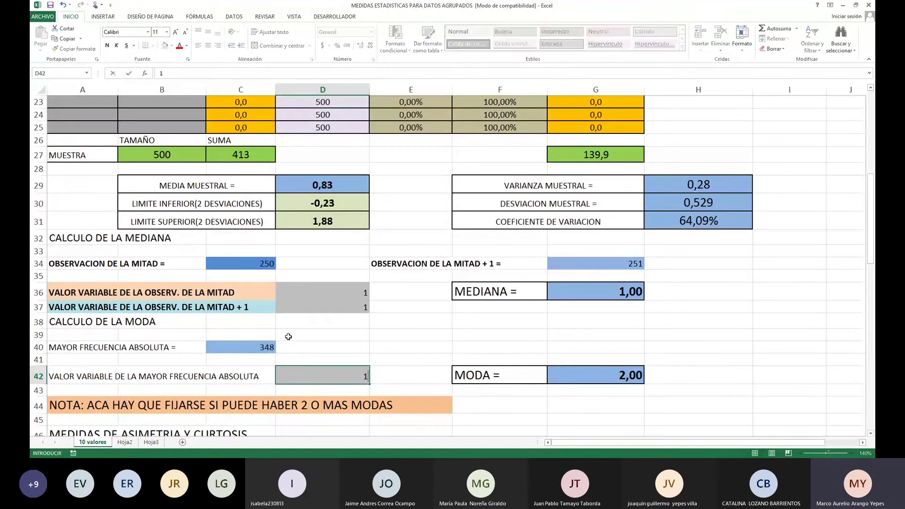
key(Return)
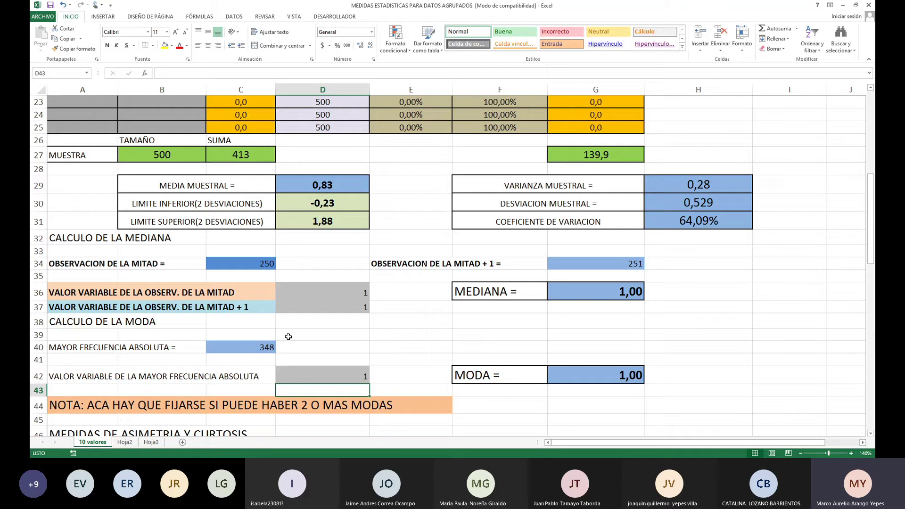
Copy the range A32:H42 containing the median and mode calculations.
key(Up)
key(Up)
key(Up)
key(Up)
key(Up)
key(Up)
key(Up)
key(Up)
key(Up)
key(Up)
key(Up)
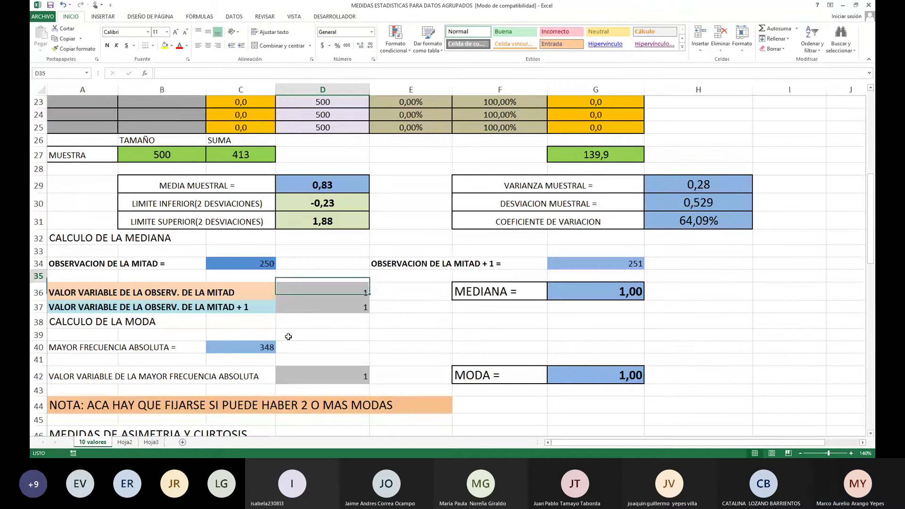
key(Left)
key(Left)
key(Left)
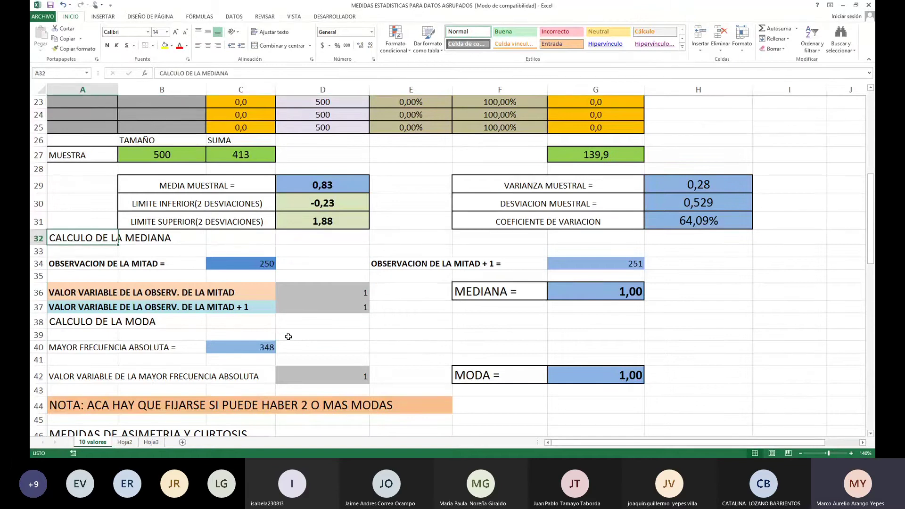
key(shift+Down)
key(shift+Down)
key(shift+Down)
key(shift+Down)
key(shift+Down)
key(shift+Down)
key(shift+Down)
key(shift+Down)
key(shift+Down)
key(shift+Down)
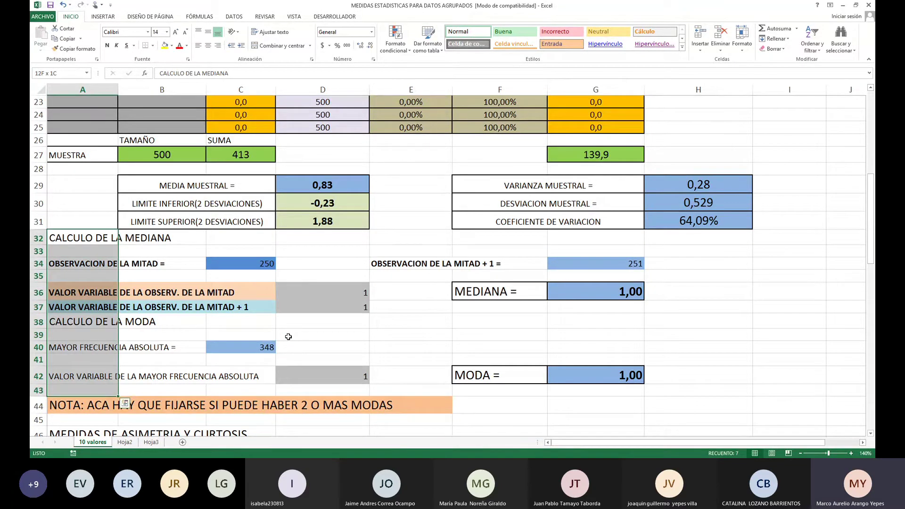
key(shift+Right)
key(shift+Right)
key(shift+Right)
key(shift+Right)
key(shift+Right)
key(shift+Right)
key(shift+Right)
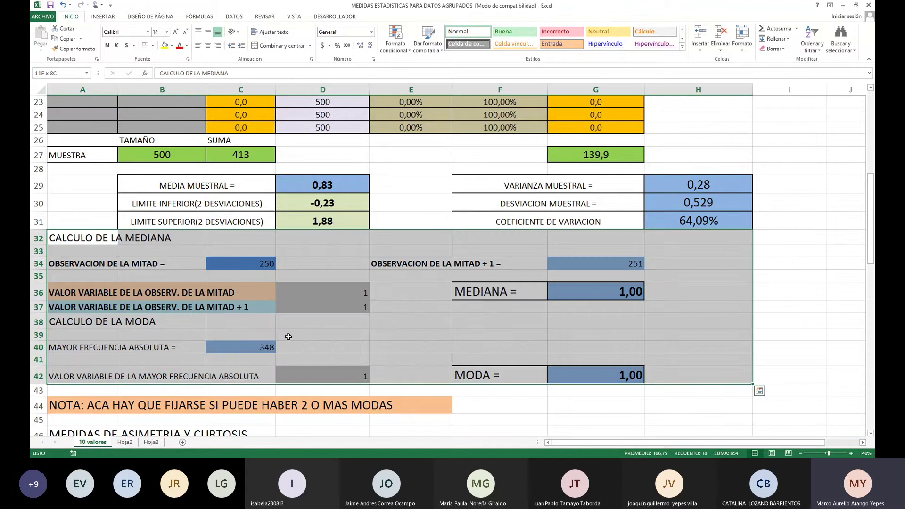
right_click(237, 252)
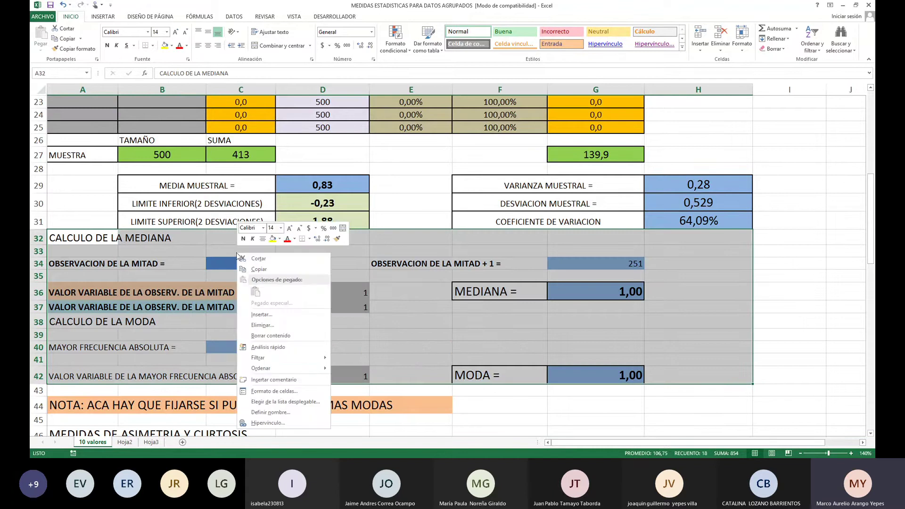
click(259, 270)
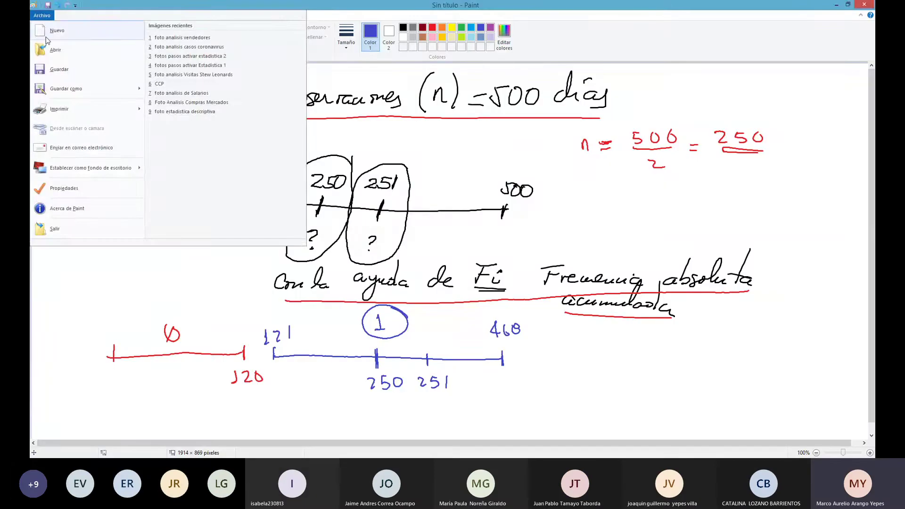
Start a new Paint image without saving the current notes and paste the copied median and mode calculations into it.
click(54, 37)
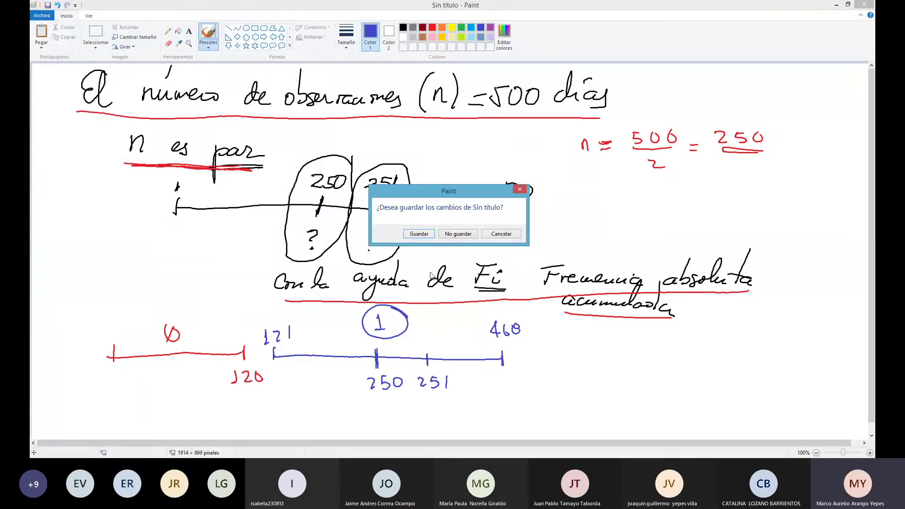
click(449, 235)
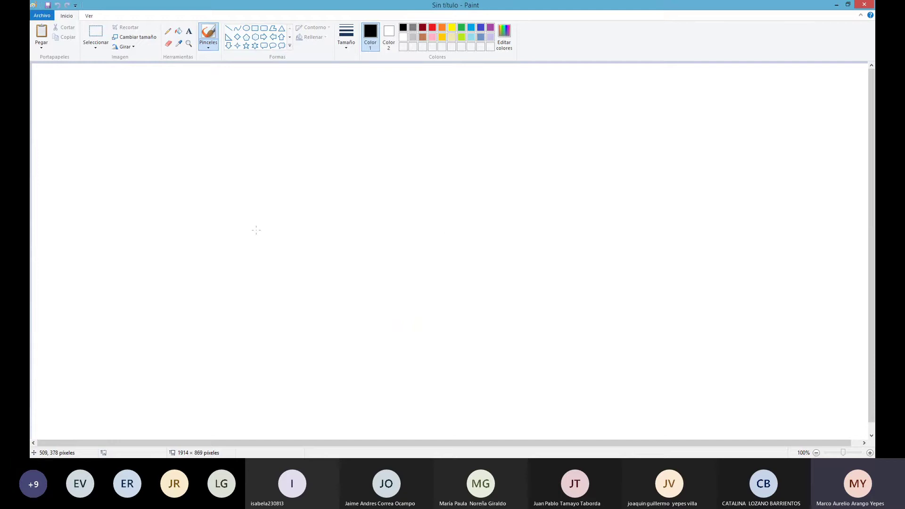
key(ctrl+v)
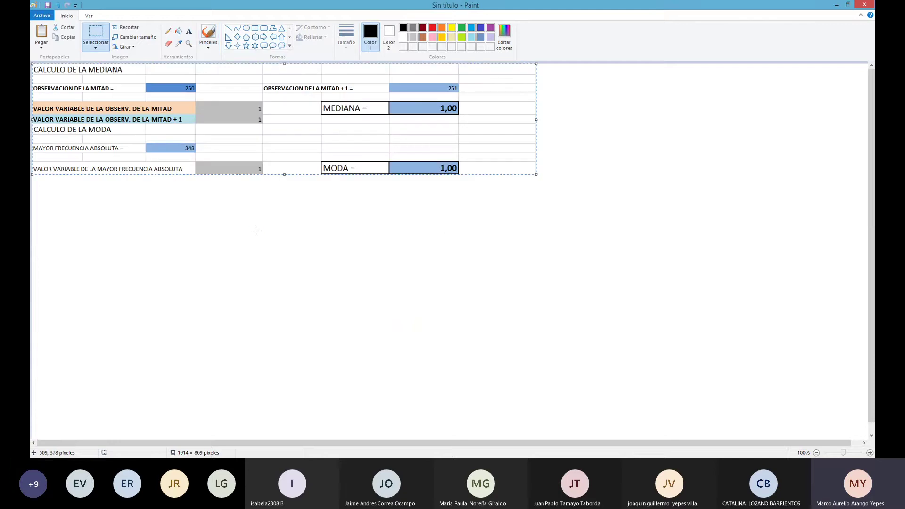
Handwrite "Mediana = 1 transacción" in black brush below the pasted calculations, underlining "Mediana = 1".
click(208, 34)
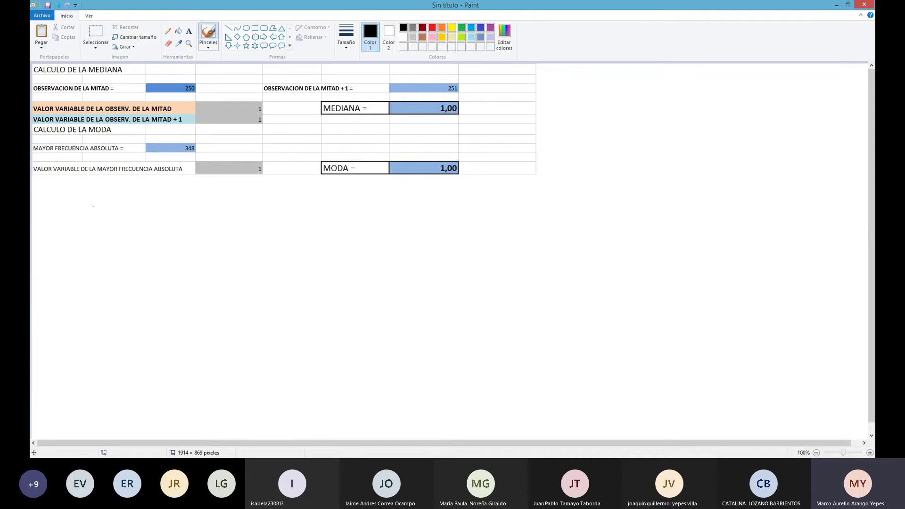
mouse_move(91, 226)
mouse_down()
mouse_move(109, 206)
mouse_move(110, 225)
mouse_up()
drag(116, 223, 186, 229)
mouse_move(204, 222)
mouse_down()
mouse_move(216, 226)
mouse_move(241, 212)
mouse_move(251, 230)
mouse_up()
drag(88, 235, 250, 237)
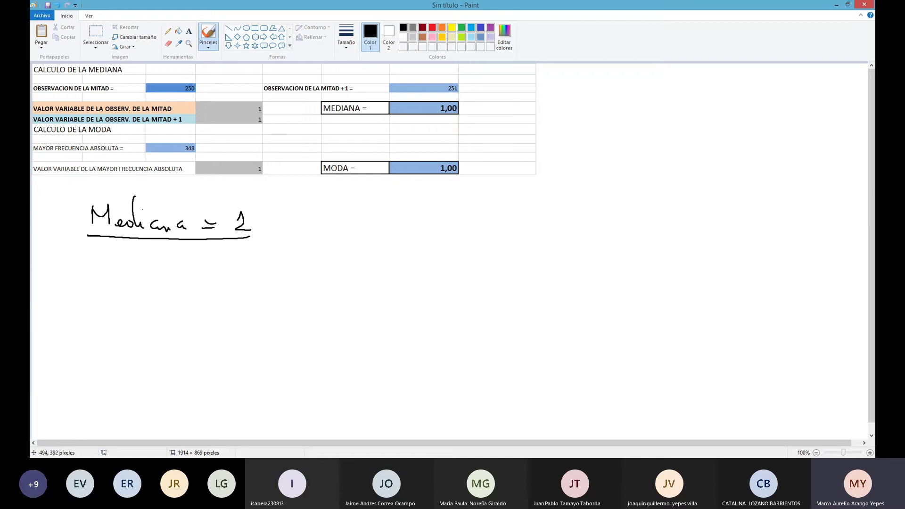
drag(277, 209, 283, 230)
drag(269, 217, 312, 231)
drag(313, 231, 336, 232)
drag(343, 224, 343, 229)
drag(353, 219, 354, 231)
mouse_move(368, 222)
mouse_down()
mouse_move(360, 230)
mouse_move(396, 231)
mouse_up()
drag(389, 205, 389, 208)
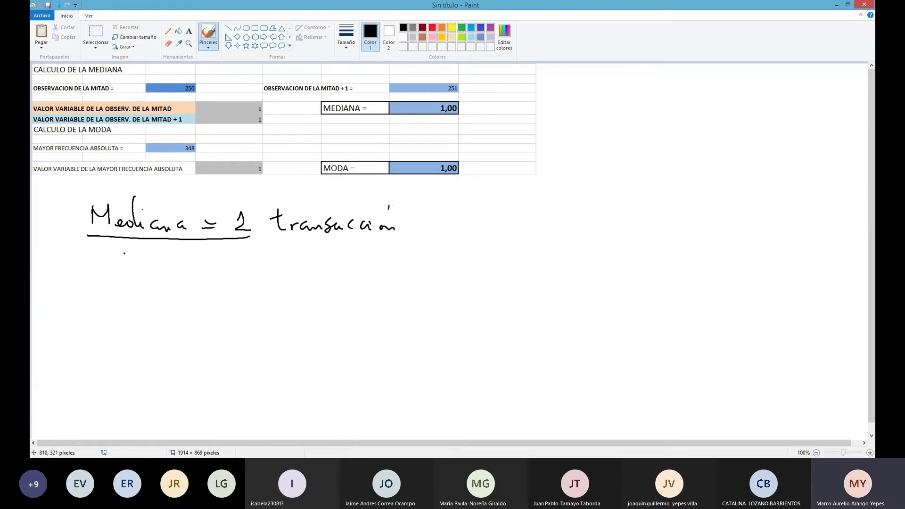
Handwrite "El 50% de los dias se realiza una transacción o menos y" below the median heading.
mouse_move(126, 254)
mouse_down()
mouse_move(126, 275)
mouse_move(187, 259)
mouse_up()
mouse_move(193, 250)
mouse_down()
mouse_move(186, 274)
mouse_move(231, 267)
mouse_move(254, 246)
mouse_move(277, 263)
mouse_move(272, 269)
mouse_up()
mouse_move(308, 257)
mouse_down()
mouse_move(301, 261)
mouse_move(332, 270)
mouse_up()
click(319, 247)
mouse_move(363, 257)
mouse_down()
mouse_move(358, 268)
mouse_move(416, 267)
mouse_up()
mouse_move(416, 267)
mouse_down()
mouse_move(422, 240)
mouse_move(442, 285)
mouse_move(454, 264)
mouse_move(513, 267)
mouse_up()
mouse_move(531, 231)
mouse_down()
mouse_move(530, 251)
mouse_move(538, 245)
mouse_move(547, 264)
mouse_move(737, 255)
mouse_up()
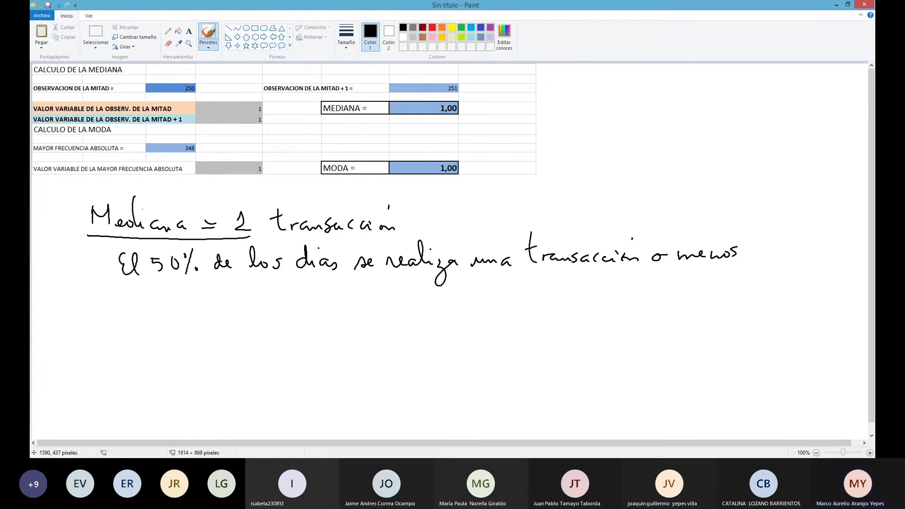
mouse_move(757, 245)
mouse_down()
mouse_move(767, 245)
mouse_move(760, 270)
mouse_up()
Continue the median interpretation on the next line with "el otro 50% de los dias se realiza una transacción o más.".
drag(126, 300, 162, 304)
drag(165, 299, 187, 299)
drag(202, 292, 200, 304)
mouse_move(194, 292)
mouse_down()
mouse_move(216, 292)
mouse_move(226, 306)
mouse_up()
drag(234, 303, 262, 304)
drag(258, 300, 286, 302)
drag(296, 294, 298, 297)
mouse_move(305, 293)
mouse_down()
mouse_move(302, 302)
mouse_move(328, 297)
mouse_up()
mouse_move(329, 279)
mouse_down()
mouse_move(331, 299)
mouse_move(373, 304)
mouse_up()
drag(377, 296, 392, 301)
drag(400, 294, 431, 300)
mouse_move(439, 278)
mouse_down()
mouse_move(456, 315)
mouse_move(462, 300)
mouse_up()
mouse_move(472, 291)
mouse_down()
mouse_move(468, 299)
mouse_move(479, 299)
mouse_up()
mouse_move(488, 289)
mouse_down()
mouse_move(489, 297)
mouse_move(549, 291)
mouse_up()
drag(548, 291, 550, 281)
drag(559, 286, 599, 296)
mouse_move(603, 286)
mouse_down()
mouse_move(613, 294)
mouse_move(665, 292)
mouse_move(670, 281)
mouse_move(725, 292)
mouse_up()
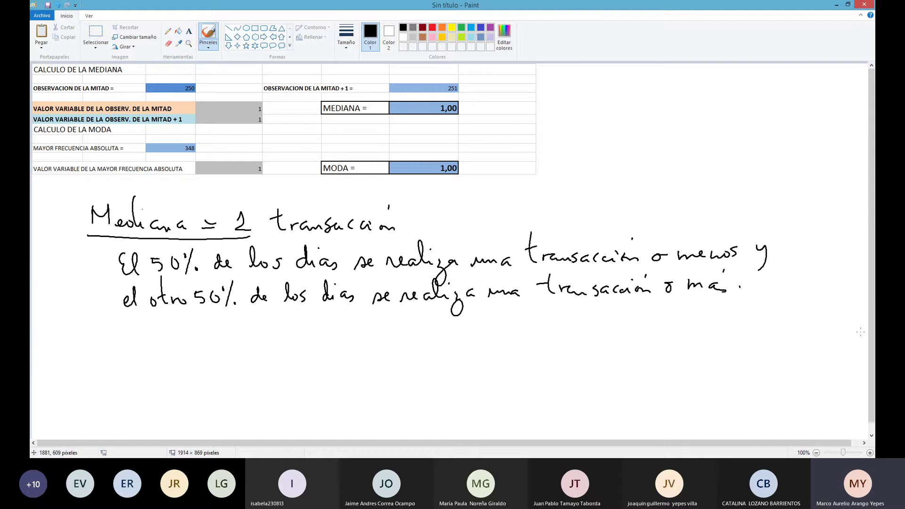
Handwrite the underlined heading "Moda" below the median notes, followed by "En datos agrupados Siempre existe la moda".
mouse_move(104, 348)
mouse_down()
mouse_move(105, 333)
mouse_move(117, 348)
mouse_up()
mouse_move(125, 341)
mouse_down()
mouse_move(142, 344)
mouse_move(150, 324)
mouse_up()
mouse_move(163, 338)
mouse_down()
mouse_move(157, 343)
mouse_move(168, 347)
mouse_up()
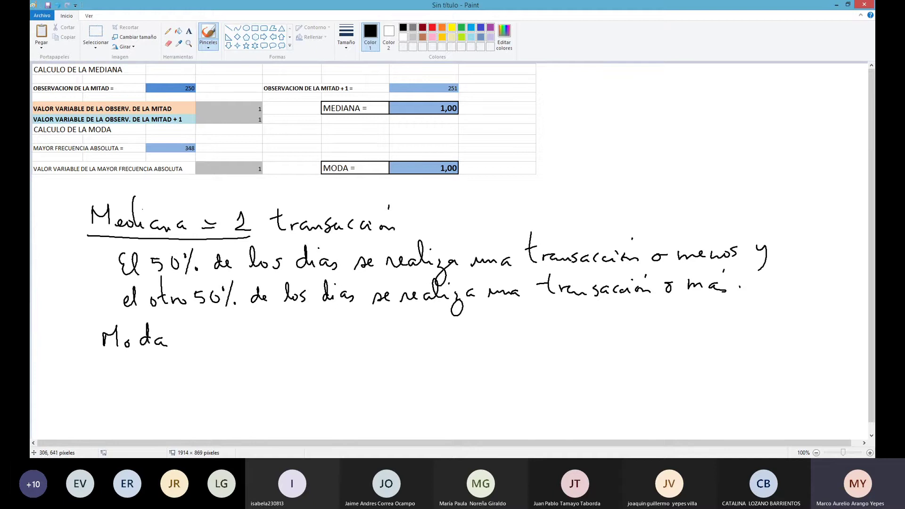
drag(98, 357, 162, 359)
mouse_move(209, 332)
mouse_down()
mouse_move(200, 333)
mouse_move(222, 353)
mouse_move(250, 324)
mouse_up()
drag(262, 349, 267, 355)
drag(273, 322, 273, 355)
mouse_move(267, 344)
mouse_down()
mouse_move(295, 357)
mouse_move(327, 344)
mouse_move(349, 373)
mouse_move(361, 349)
mouse_move(372, 374)
mouse_move(377, 351)
mouse_move(419, 344)
mouse_move(416, 352)
mouse_up()
mouse_move(450, 327)
mouse_down()
mouse_move(446, 353)
mouse_move(508, 347)
mouse_move(517, 376)
mouse_move(528, 347)
mouse_move(686, 344)
mouse_move(692, 324)
mouse_move(716, 342)
mouse_up()
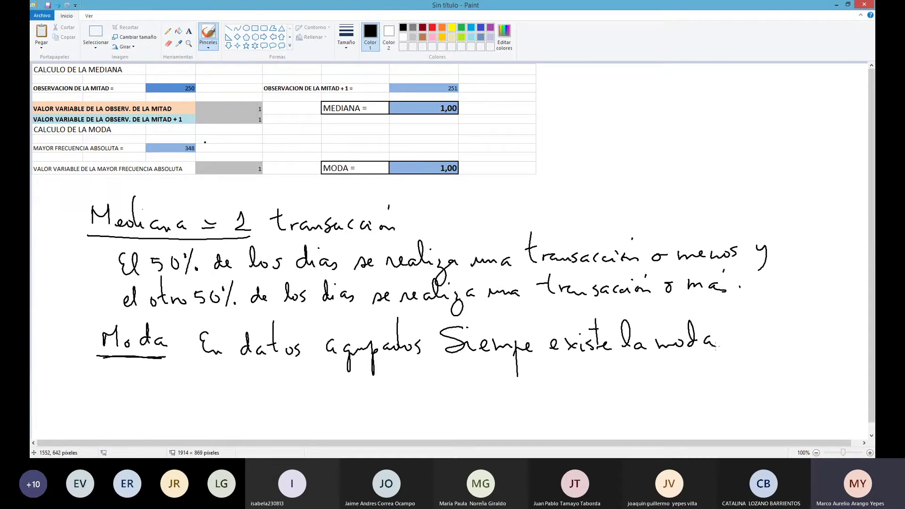
Circle the highest absolute frequency, 348, in the pasted calculations and handwrite "Moda = 1 Transacción." under the mode heading.
mouse_move(205, 141)
mouse_down()
mouse_move(174, 135)
mouse_move(141, 150)
mouse_move(194, 157)
mouse_move(203, 148)
mouse_up()
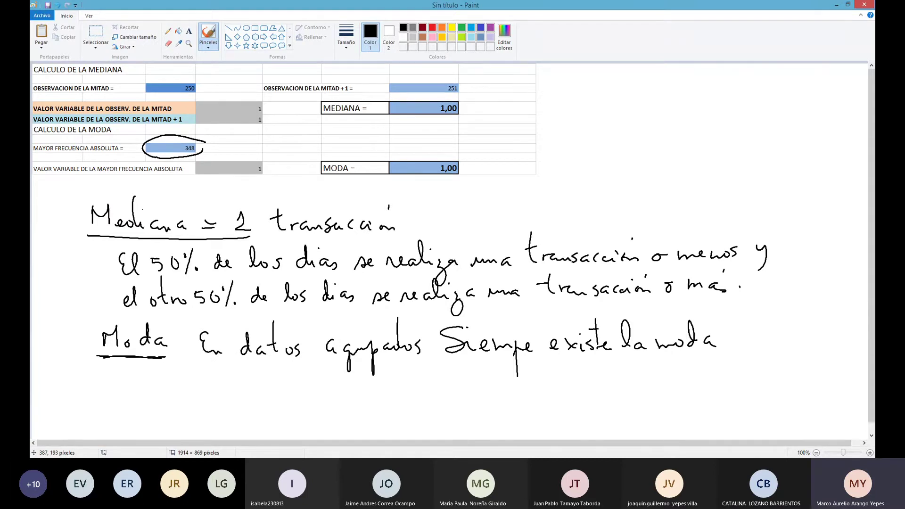
mouse_move(114, 389)
mouse_down()
mouse_move(117, 377)
mouse_move(130, 388)
mouse_move(143, 382)
mouse_up()
mouse_move(154, 387)
mouse_down()
mouse_move(159, 368)
mouse_move(173, 390)
mouse_move(198, 387)
mouse_up()
mouse_move(219, 378)
mouse_down()
mouse_move(225, 391)
mouse_move(250, 386)
mouse_move(253, 370)
mouse_up()
mouse_move(259, 381)
mouse_down()
mouse_move(263, 389)
mouse_move(316, 388)
mouse_up()
drag(319, 383, 329, 388)
drag(341, 383, 358, 388)
click(364, 388)
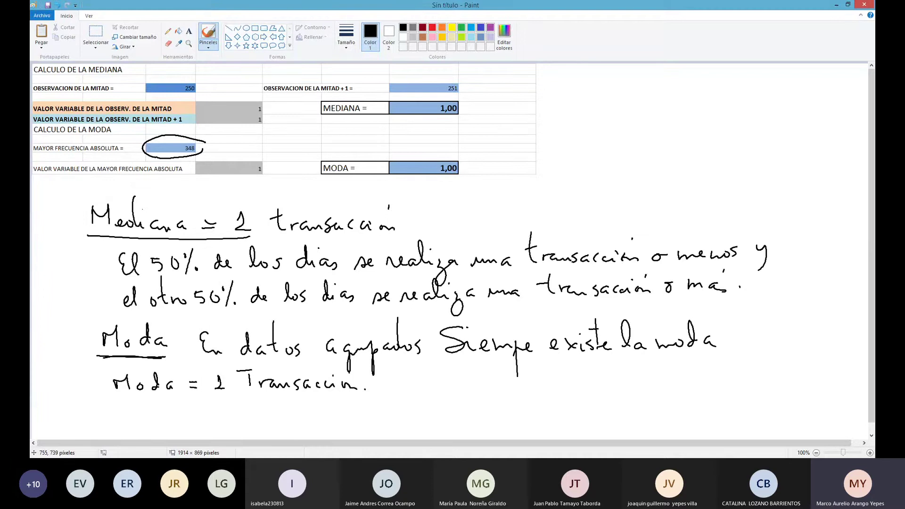
Handwrite a sentence interpreting the mode, beginning with "La transacción", below the mode value.
mouse_move(126, 404)
mouse_down()
mouse_move(127, 422)
mouse_move(208, 413)
mouse_up()
drag(217, 413, 301, 422)
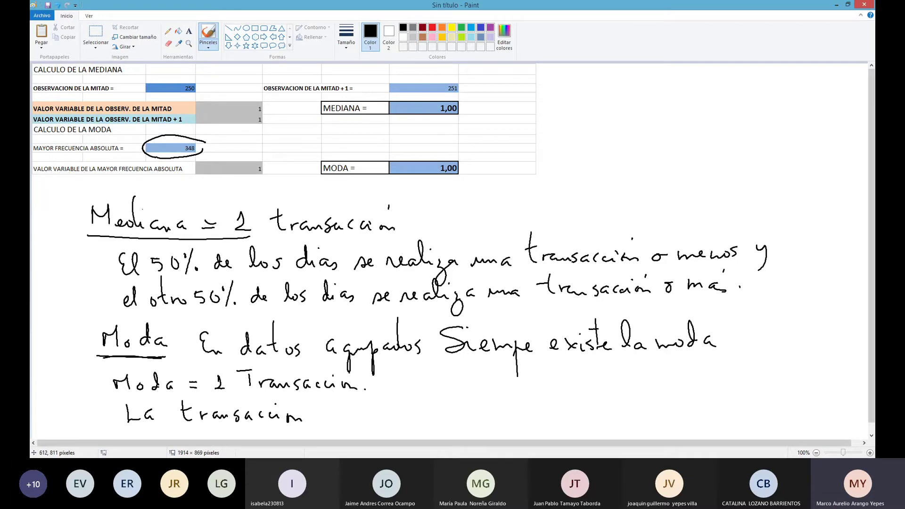
mouse_move(321, 417)
mouse_down()
mouse_move(430, 420)
mouse_move(412, 393)
mouse_move(452, 423)
mouse_move(482, 423)
mouse_move(508, 416)
mouse_move(524, 392)
mouse_move(533, 421)
mouse_move(547, 420)
mouse_move(572, 395)
mouse_up()
drag(569, 414, 587, 421)
click(592, 416)
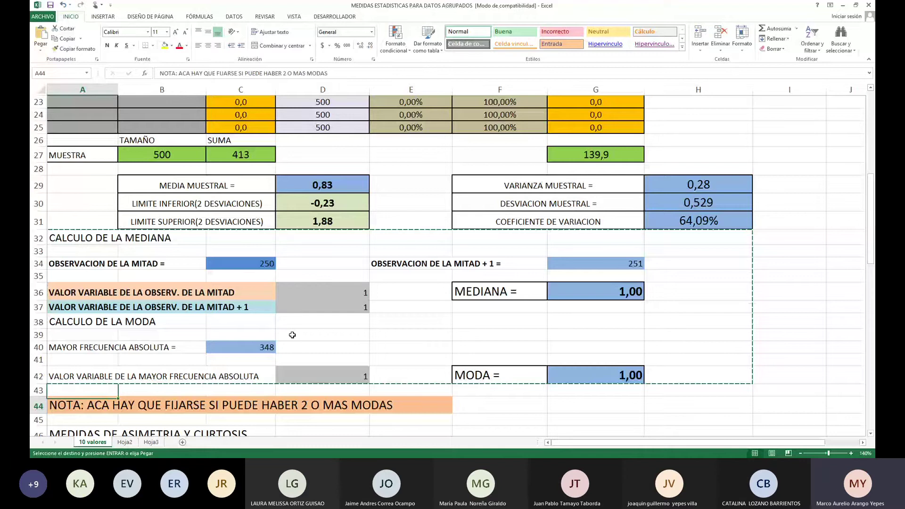
Examine the formula for the first quartile observation in C69.
key(Page_Down)
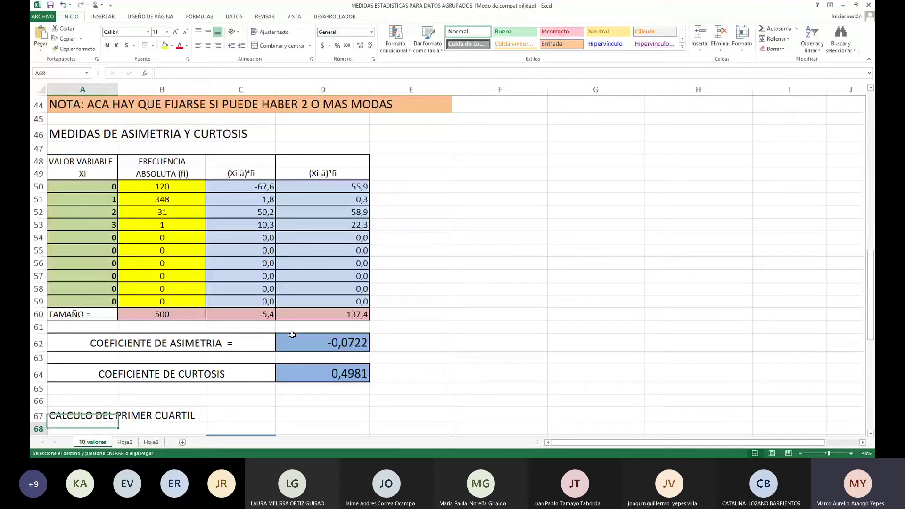
key(Down)
key(Right)
key(Right)
scroll(292, 335, down, 6)
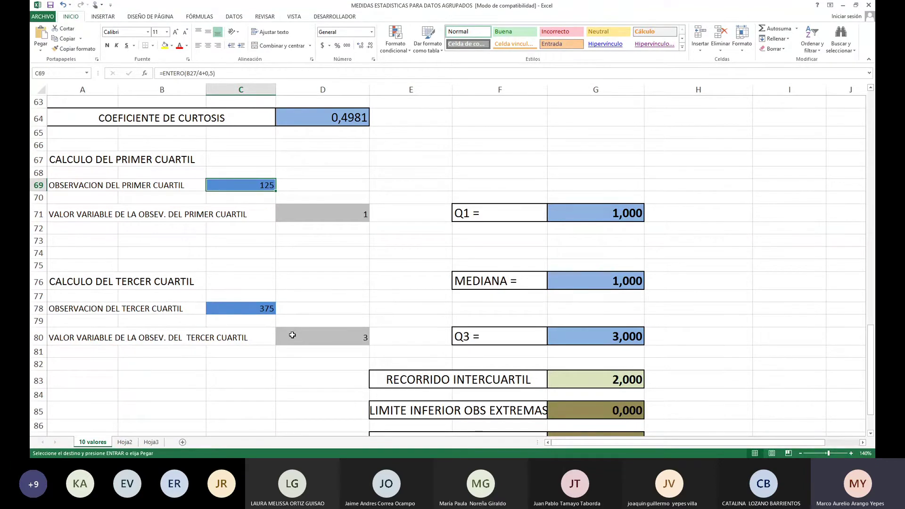
Return to the frequency table in rows 15 to 25 to examine the accumulated absolute frequencies.
key(Up)
key(Up)
key(Up)
key(Up)
key(Up)
key(Up)
key(Up)
key(Up)
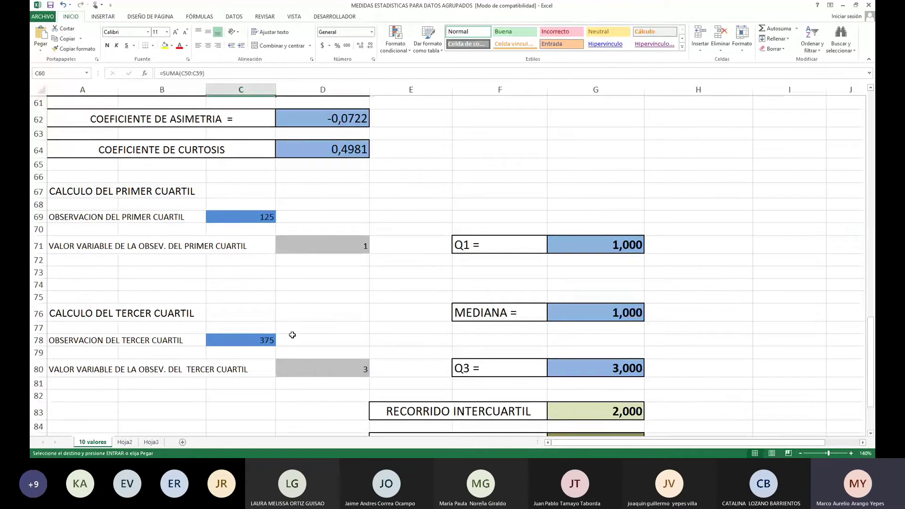
key(Up)
key(Up)
key(Up)
key(Up)
key(Up)
key(Up)
key(Up)
key(Up)
key(Up)
key(Up)
key(Up)
key(Up)
key(Up)
key(Up)
key(Up)
key(Up)
key(Up)
key(Up)
key(Up)
key(Up)
key(Up)
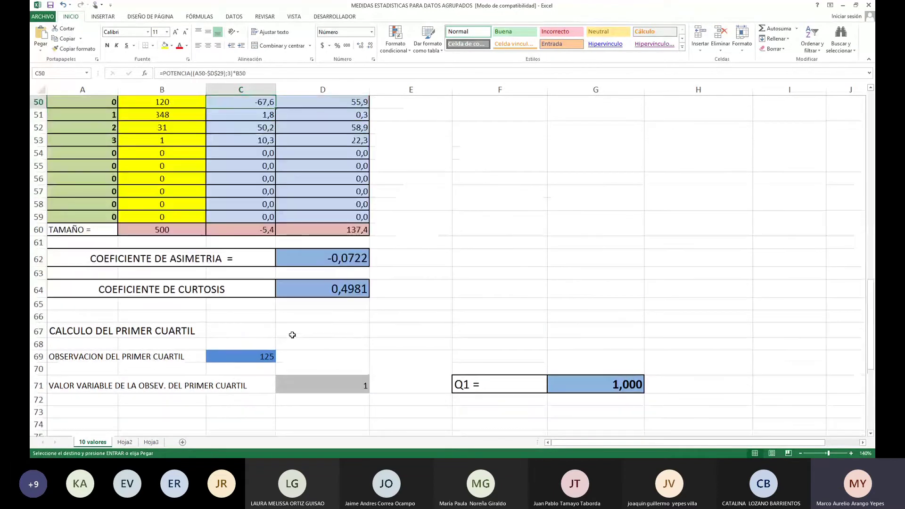
key(Up)
key(Up)
key(Up)
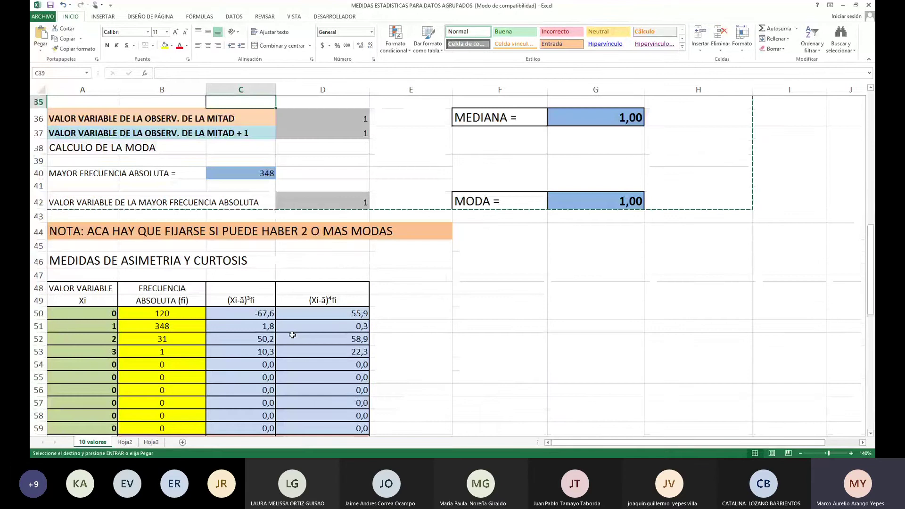
key(Up)
key(Up)
key(Up)
key(Up)
key(Up)
key(Up)
key(Up)
key(Up)
key(Up)
key(Up)
key(Up)
key(Up)
key(Up)
key(Up)
key(Up)
key(Up)
key(Up)
key(Up)
key(Up)
key(Up)
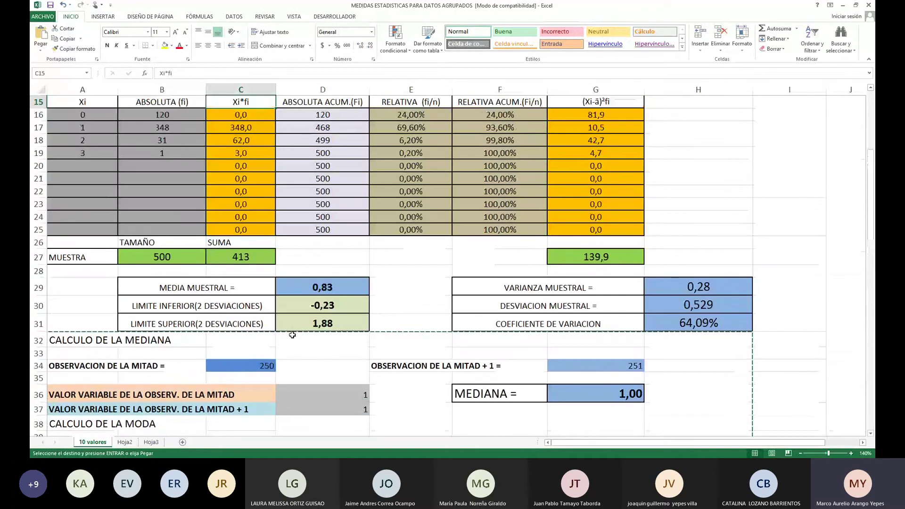
Select the accumulated absolute frequencies in D16:D19 to locate the first quartile observation.
key(Up)
key(Up)
key(Up)
key(Up)
key(Up)
key(Right)
key(Down)
key(Down)
key(Down)
key(Down)
key(Down)
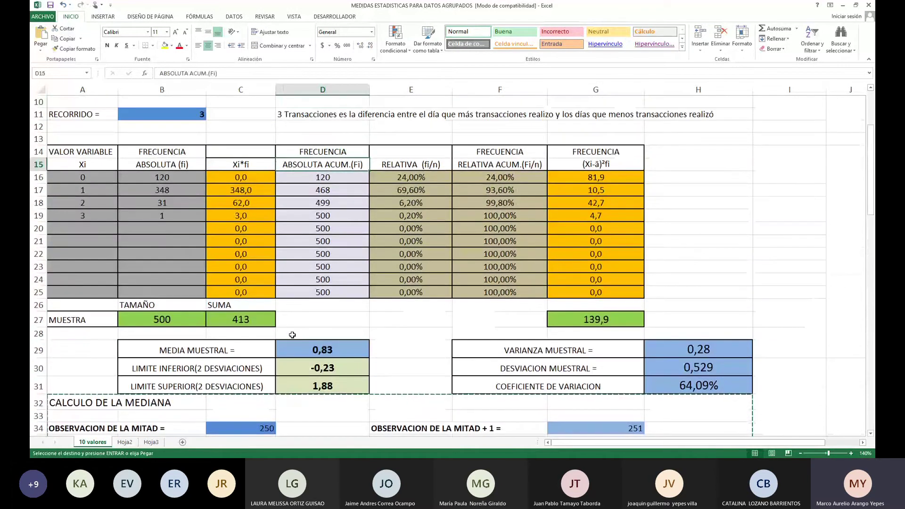
key(Down)
key(shift+Down)
key(shift+Down)
key(shift+Down)
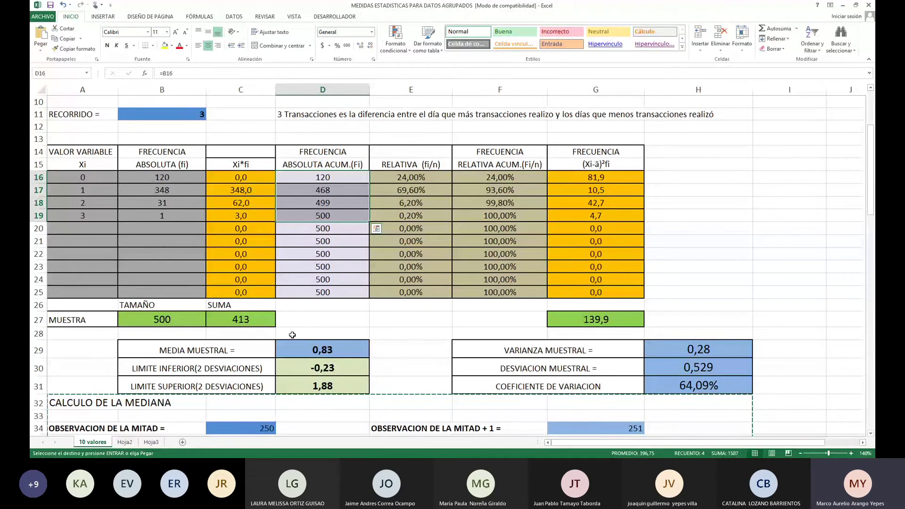
Select A17:D17 to trace the accumulated frequency in row 17 back to its variable value.
key(Down)
key(shift+Left)
key(shift+Left)
key(shift+Left)
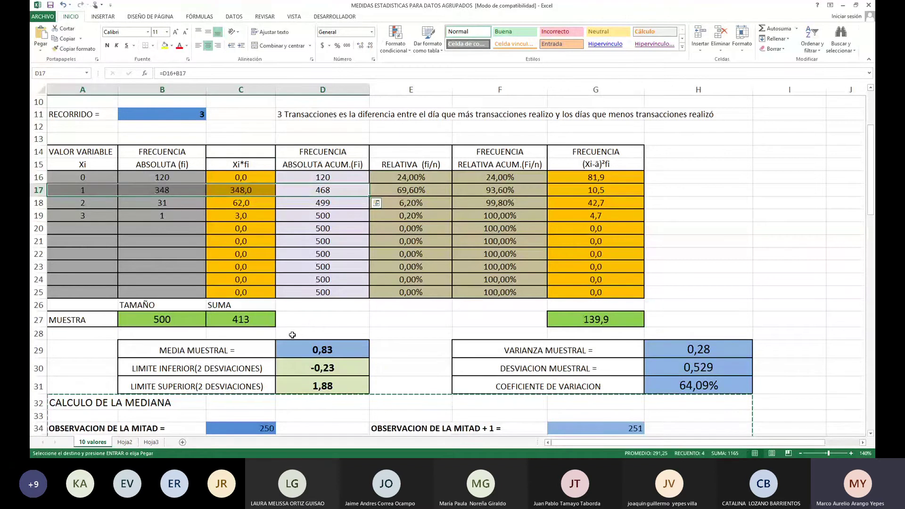
Enter 1 as the variable value of the first quartile observation in D71.
key(Down)
key(Down)
key(Down)
key(Down)
key(Down)
key(Down)
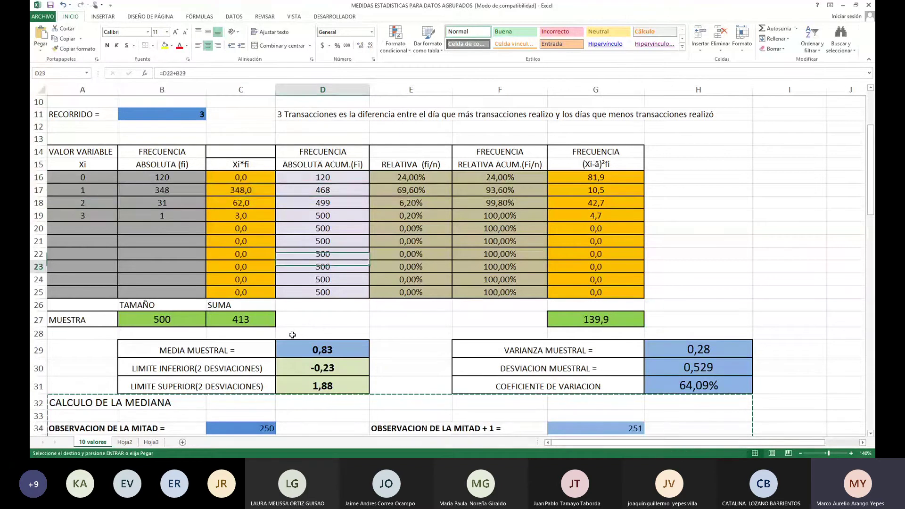
key(Down)
key(Down)
key(Down)
key(Down)
key(Down)
key(Down)
key(Down)
key(Down)
key(Down)
key(Down)
key(Down)
key(Down)
key(Down)
key(Down)
key(Down)
key(Down)
key(Down)
key(Down)
key(Down)
key(Down)
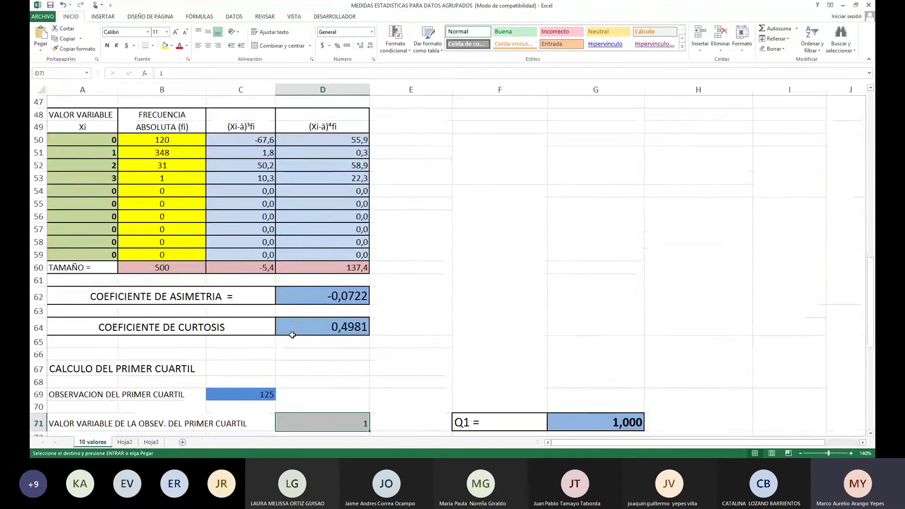
key(Down)
key(Up)
key(Up)
key(Up)
key(Up)
key(Up)
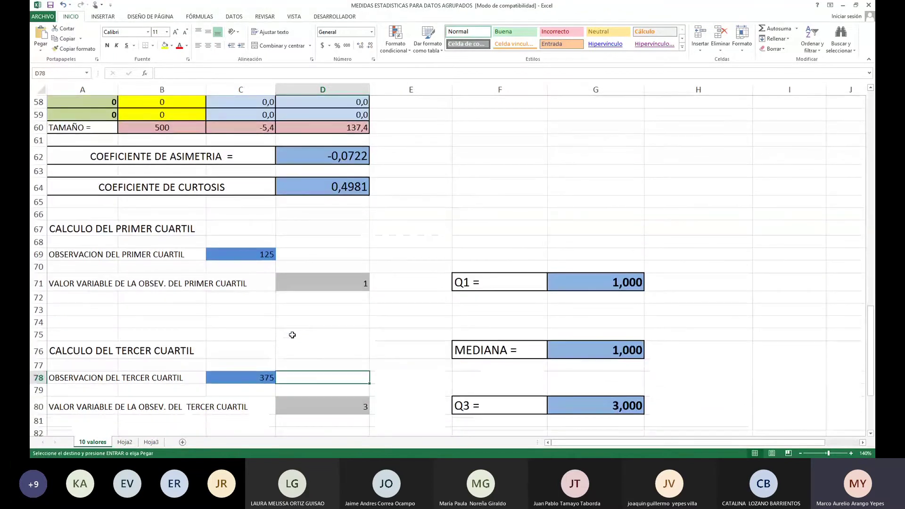
key(Up)
key(Up)
key(Up)
key(Up)
key(Up)
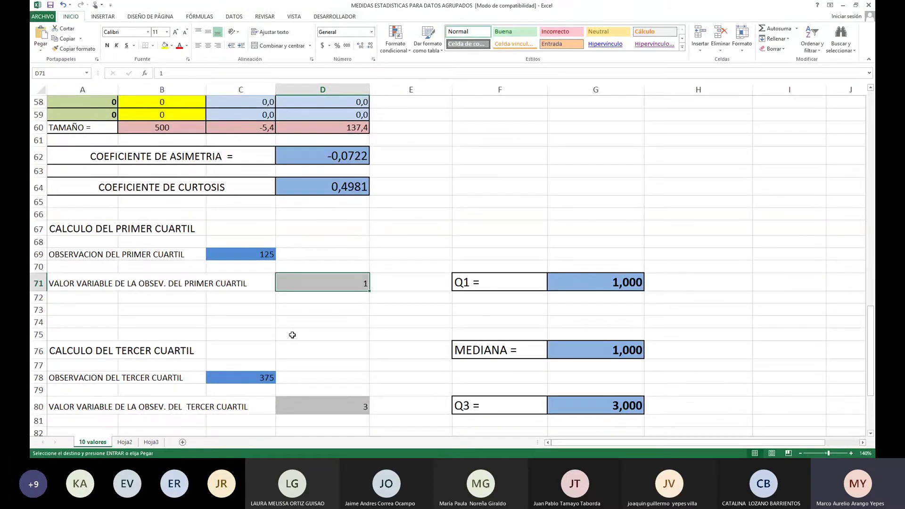
key(Return)
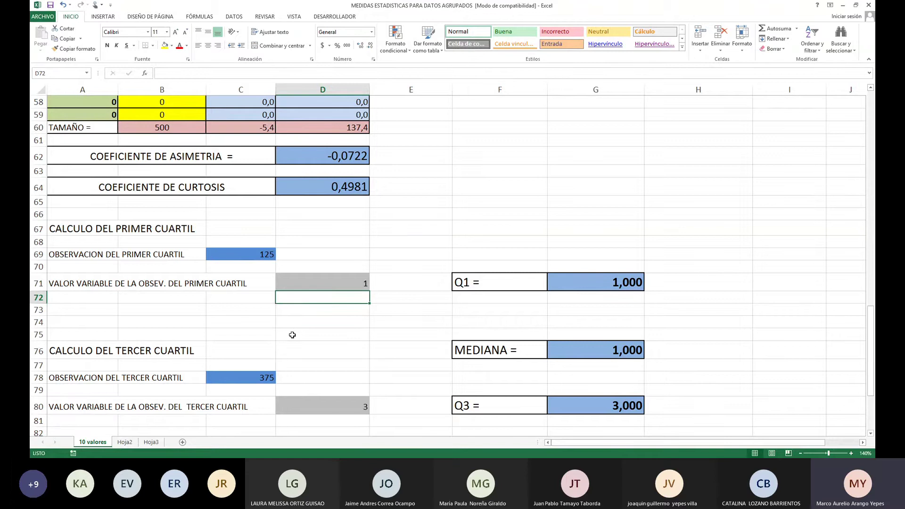
key(Up)
key(Up)
key(Up)
key(Up)
key(Up)
key(Up)
key(Up)
key(Up)
key(Up)
key(Up)
key(Up)
key(Up)
key(Up)
key(Up)
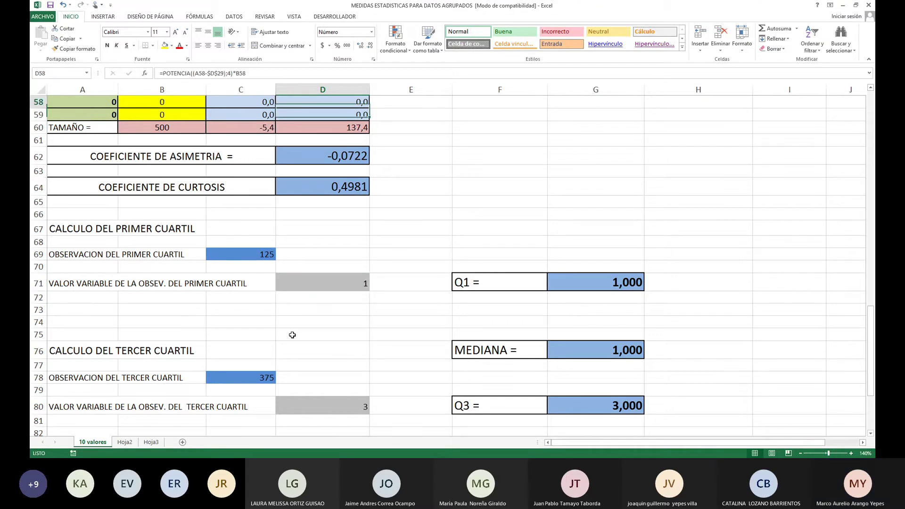
key(Up)
key(Up)
key(Up)
key(Up)
key(Up)
key(Up)
key(Up)
key(Up)
key(Up)
key(Up)
key(Up)
key(Up)
key(Up)
key(Up)
key(Up)
key(Up)
key(Up)
key(Up)
key(Up)
key(Up)
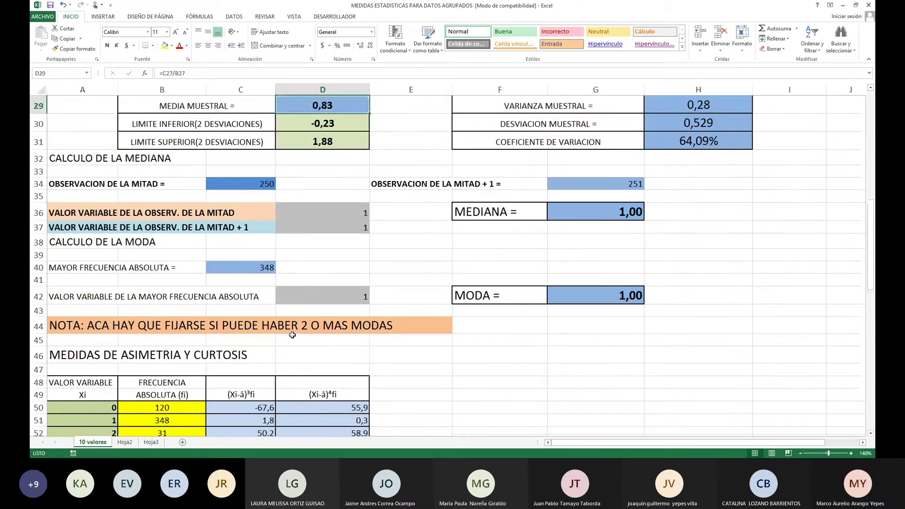
scroll(293, 335, up, 5)
Examine the formula for the third quartile observation in C78.
key(Down)
key(Down)
key(Down)
key(Down)
key(Down)
key(Down)
key(Down)
key(Down)
key(Down)
key(Down)
key(Down)
key(Down)
key(Down)
key(Down)
key(Down)
key(Down)
key(Down)
key(Down)
key(Down)
key(Down)
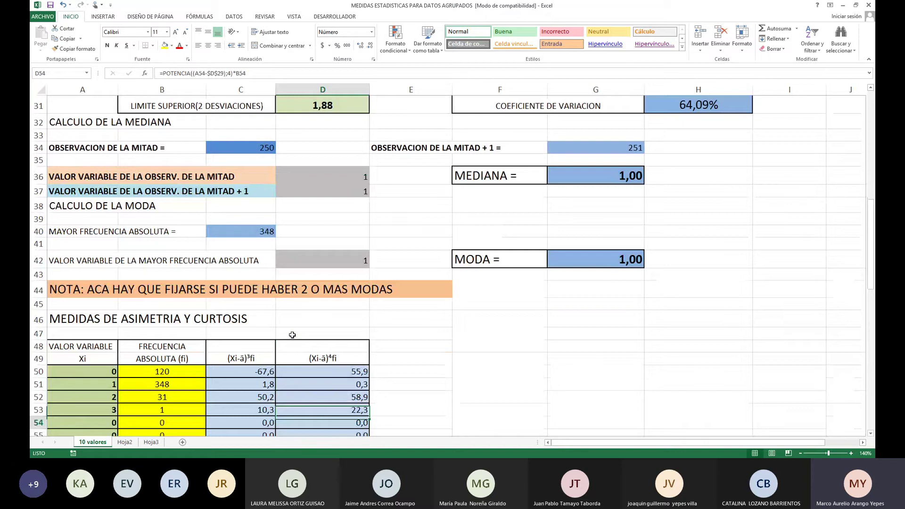
key(Down)
key(Down)
key(Down)
key(Down)
key(Down)
key(Down)
key(Down)
key(Down)
key(Down)
key(Down)
key(Down)
key(Down)
key(Down)
key(Down)
key(Down)
key(Down)
key(Down)
key(Down)
key(Down)
key(Down)
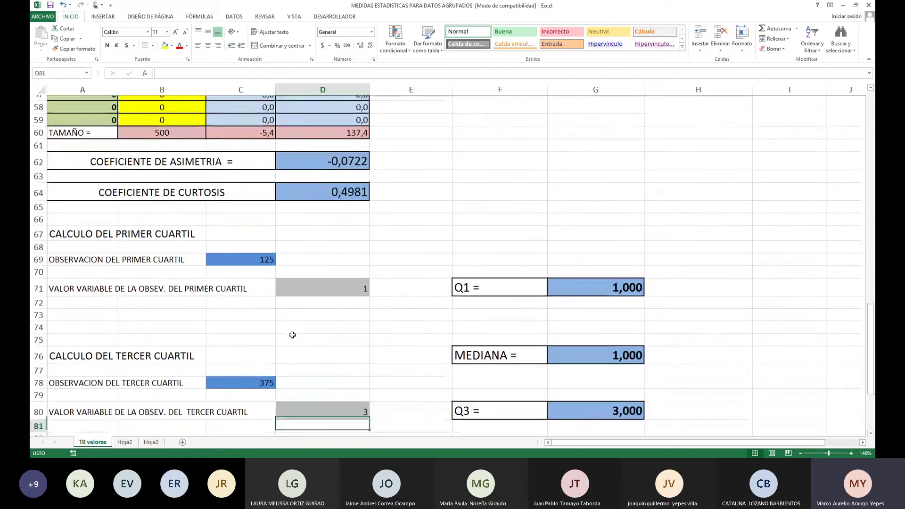
key(Up)
key(Up)
key(Up)
key(Left)
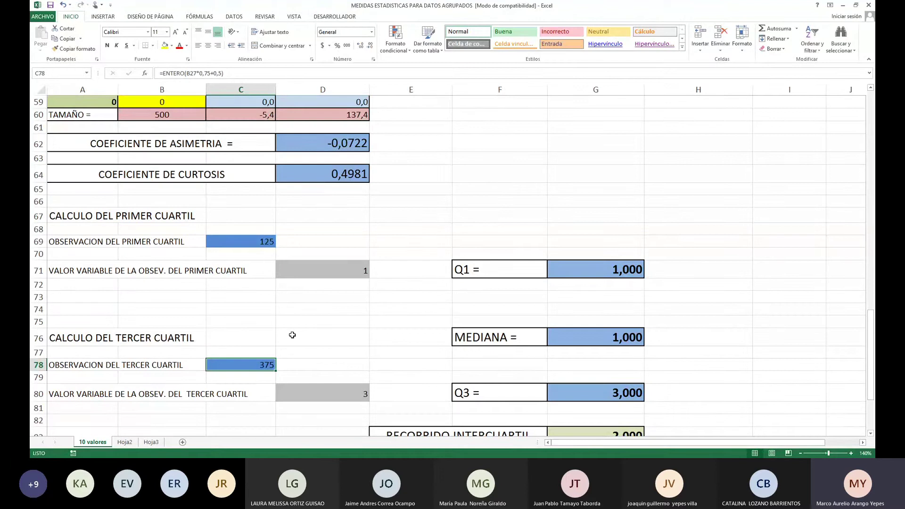
Return to the frequency table and select the accumulated absolute frequencies D16:D19 to locate the third quartile observation.
key(Down)
key(Down)
key(Right)
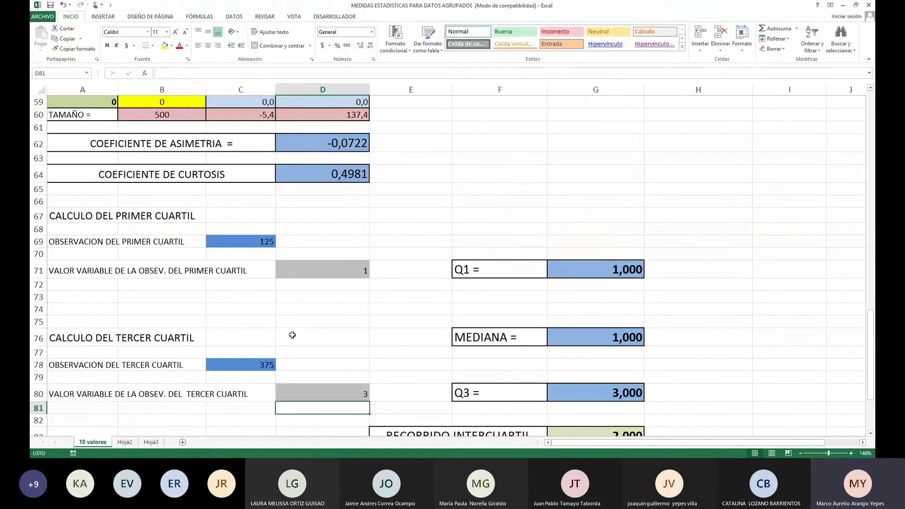
key(ctrl+Up)
key(ctrl+Up)
key(ctrl+Up)
key(ctrl+Up)
key(ctrl+Up)
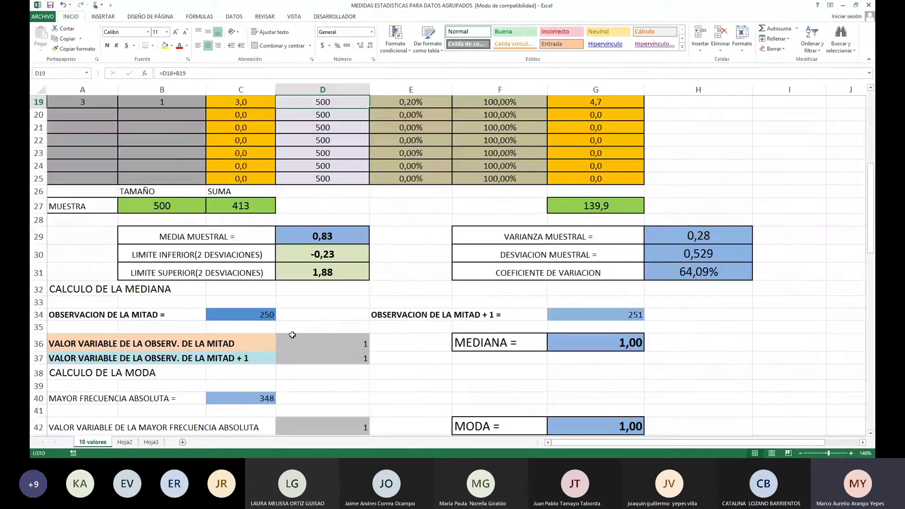
key(Down)
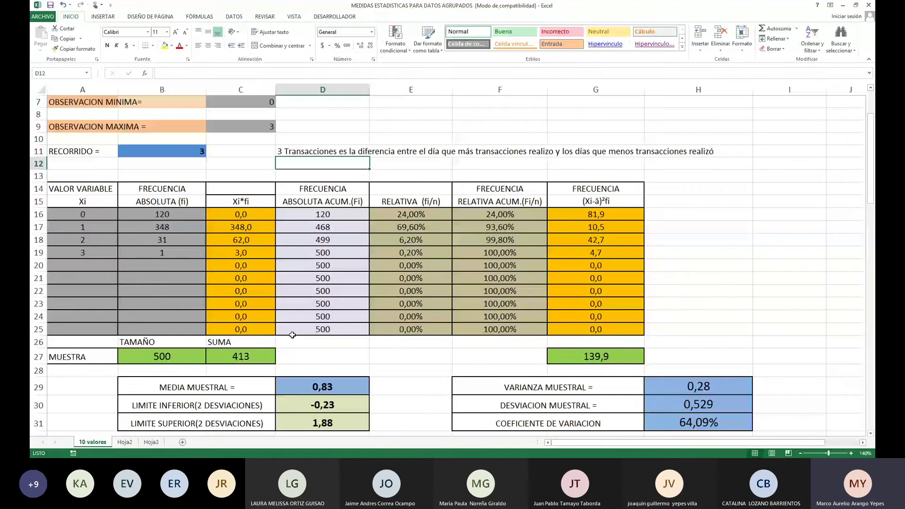
key(Down)
key(Down)
key(Down)
key(Down)
key(shift+Down)
key(shift+Down)
key(shift+Down)
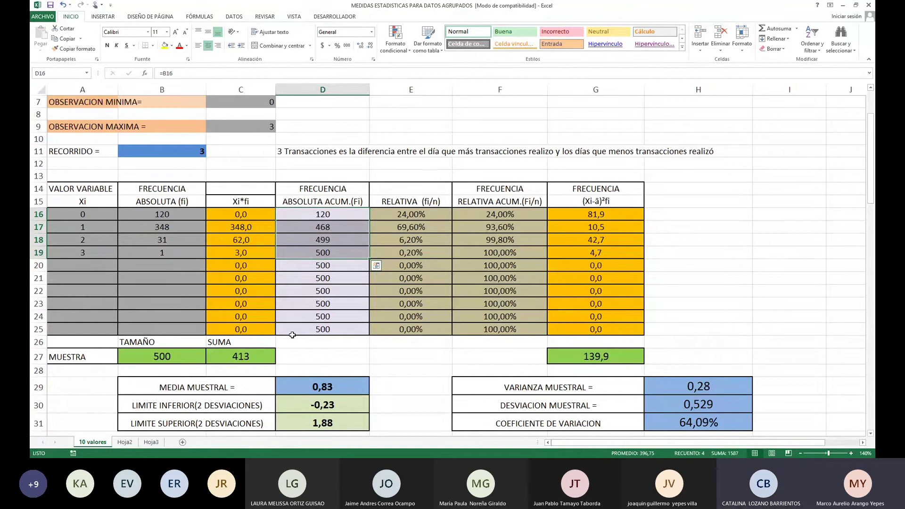
Enter 1 as the variable value of the third quartile observation in D80.
key(Down)
key(Down)
key(Down)
key(Down)
key(Down)
key(Down)
key(Down)
key(Down)
key(Down)
key(Down)
key(Down)
key(Down)
key(Down)
key(Down)
key(Down)
key(Down)
key(Down)
key(Down)
key(Down)
key(Down)
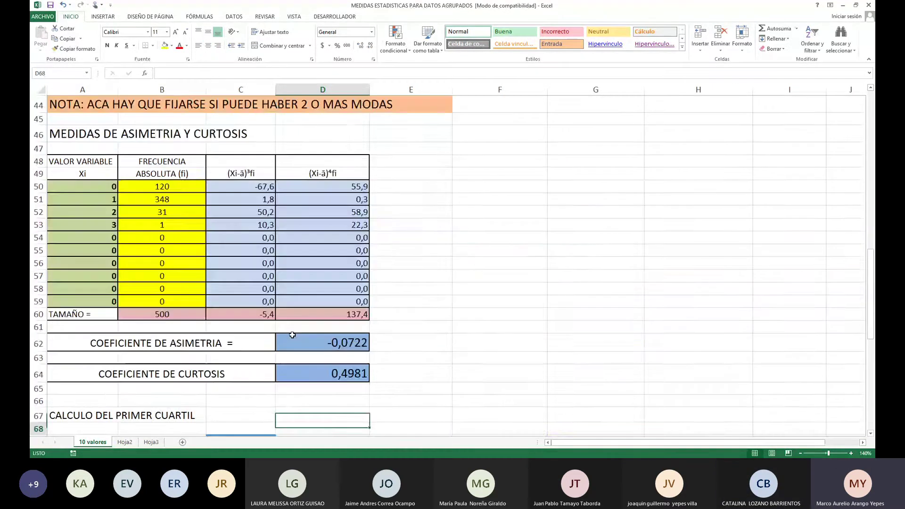
scroll(292, 335, down, 6)
click(293, 335)
text(1)
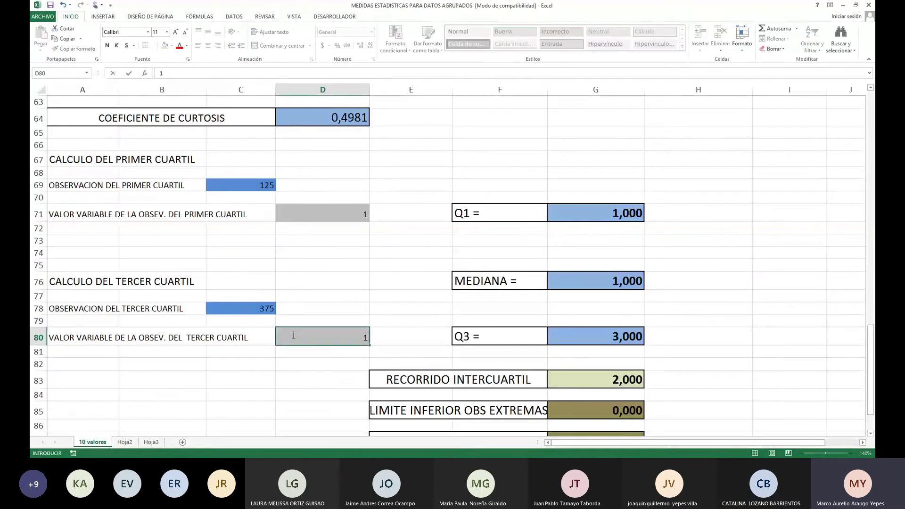
key(Return)
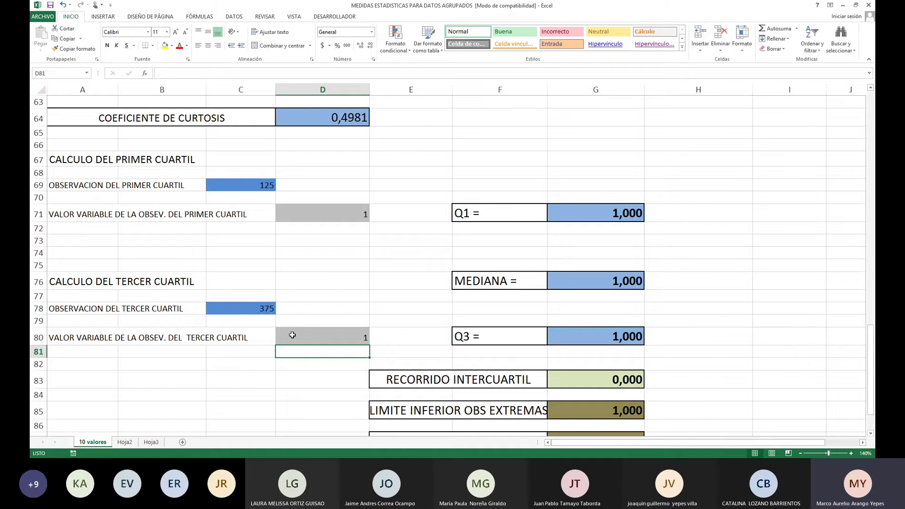
Examine the interquartile range and extreme observation limits, checking the range formula in G83.
key(Down)
key(Down)
key(Down)
key(Down)
key(Down)
key(Down)
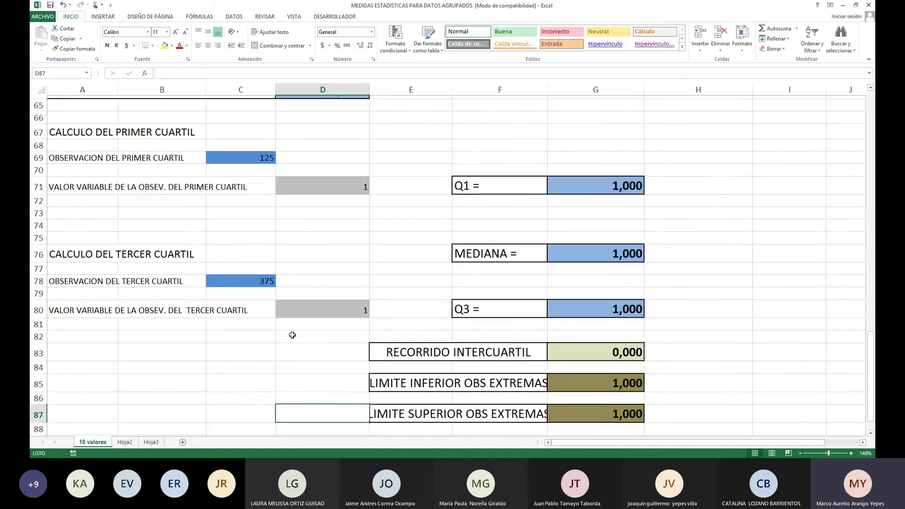
key(Down)
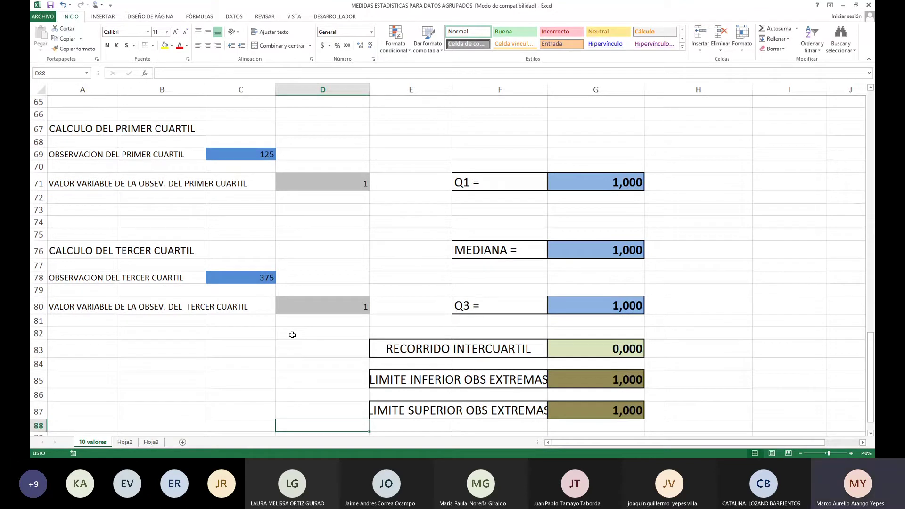
key(Up)
key(Up)
key(Up)
key(Up)
key(Up)
key(Right)
key(Right)
key(Right)
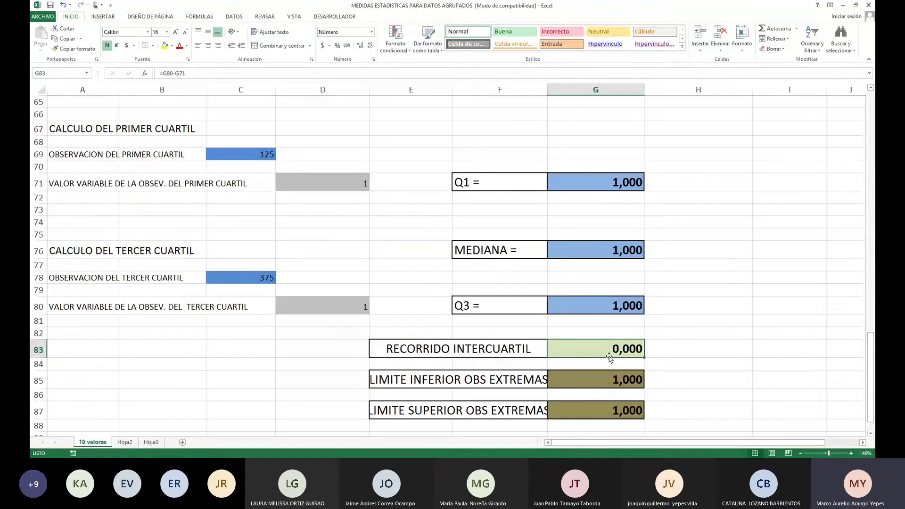
Select the whole quartile calculation block A66:G87 and copy it.
scroll(290, 228, up, 1)
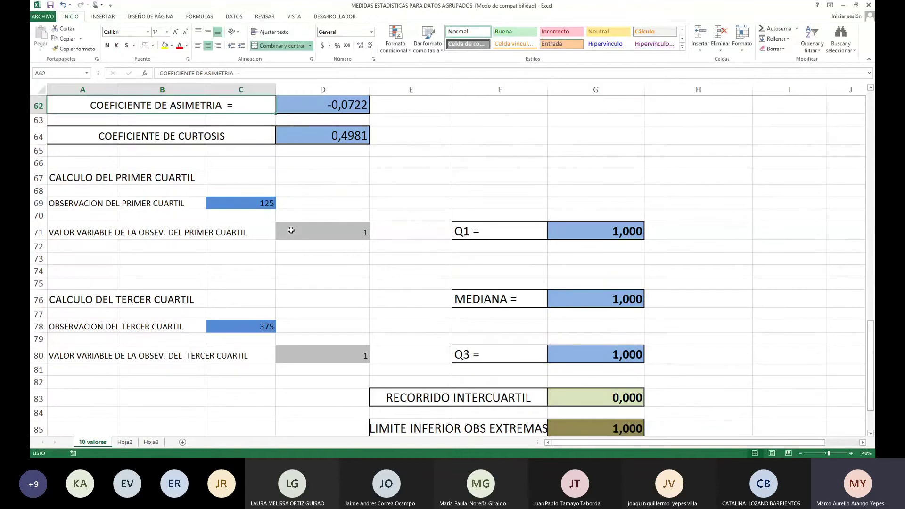
key(Down)
key(Down)
key(Down)
key(Right)
key(Right)
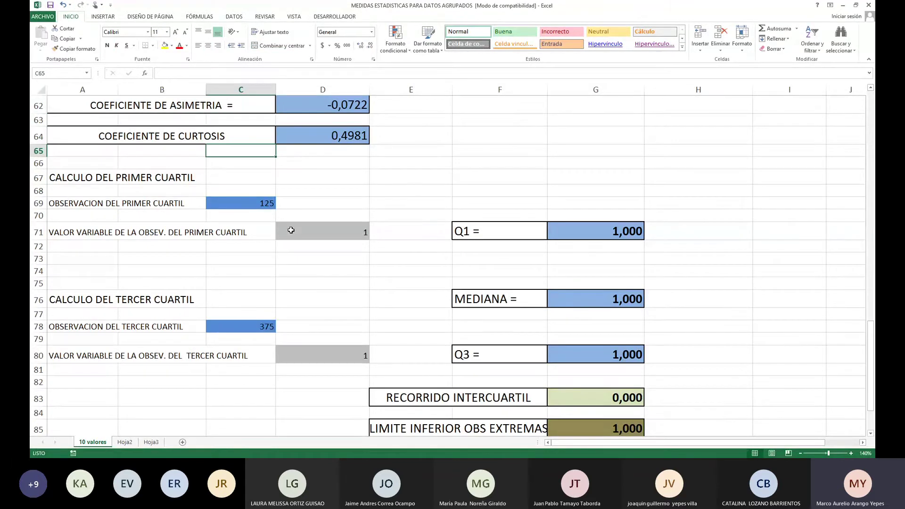
key(Down)
key(Left)
key(Left)
key(shift+Down)
key(shift+Down)
key(shift+Down)
key(shift+Down)
key(shift+Down)
key(shift+Down)
key(shift+Down)
key(shift+Down)
key(shift+Down)
key(shift+Down)
key(shift+Down)
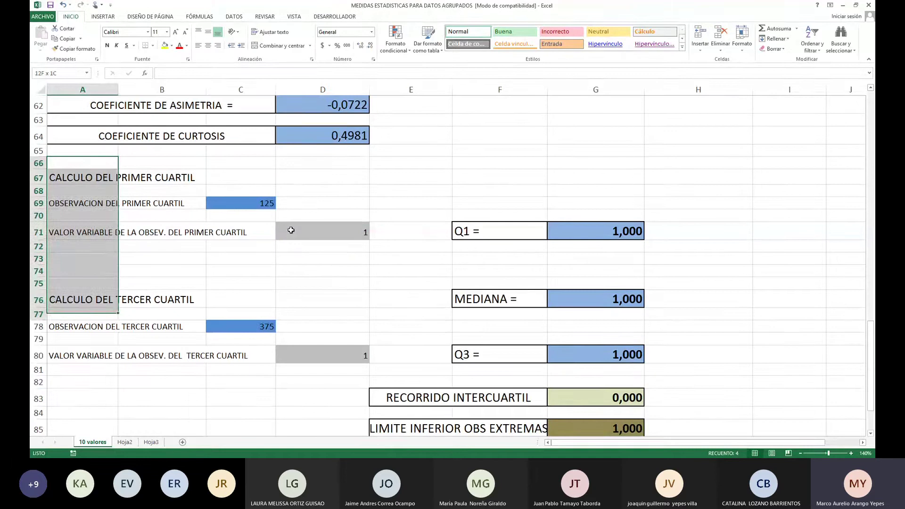
key(shift+Down)
key(shift+Down)
key(shift+Down)
key(shift+Down)
key(shift+Down)
key(shift+Down)
key(shift+Down)
key(shift+Down)
key(shift+Down)
key(shift+Down)
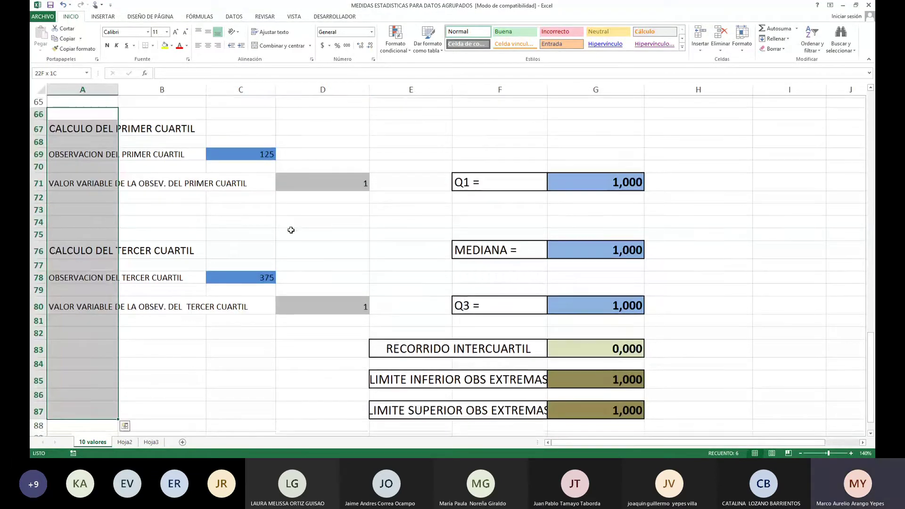
key(shift+Right)
key(shift+Right)
key(shift+Right)
key(shift+Right)
key(shift+Right)
key(shift+Right)
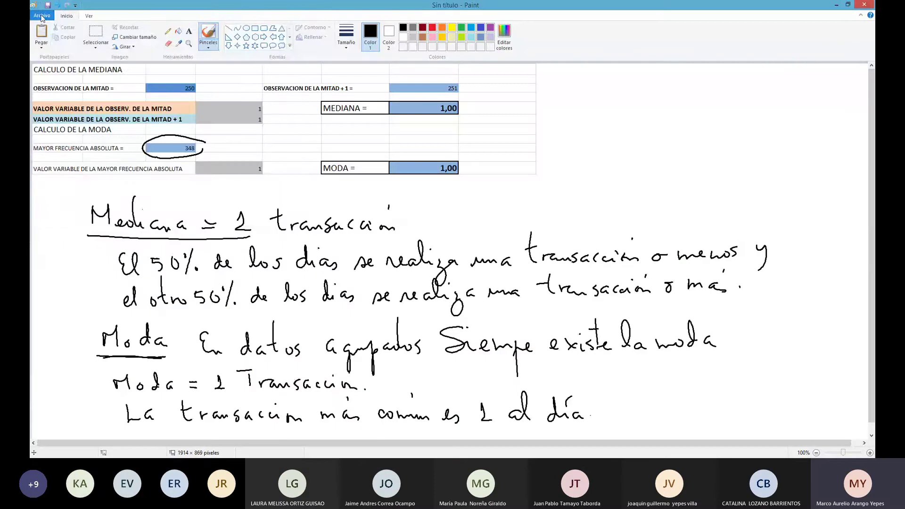
In Paint, start a new blank canvas without saving the median and mode notes, and paste the copied quartile block.
click(42, 15)
click(52, 32)
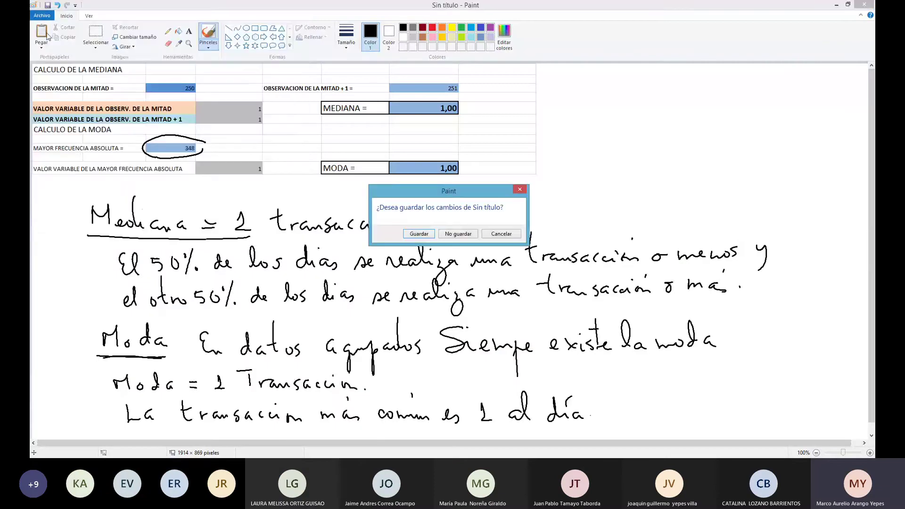
click(455, 234)
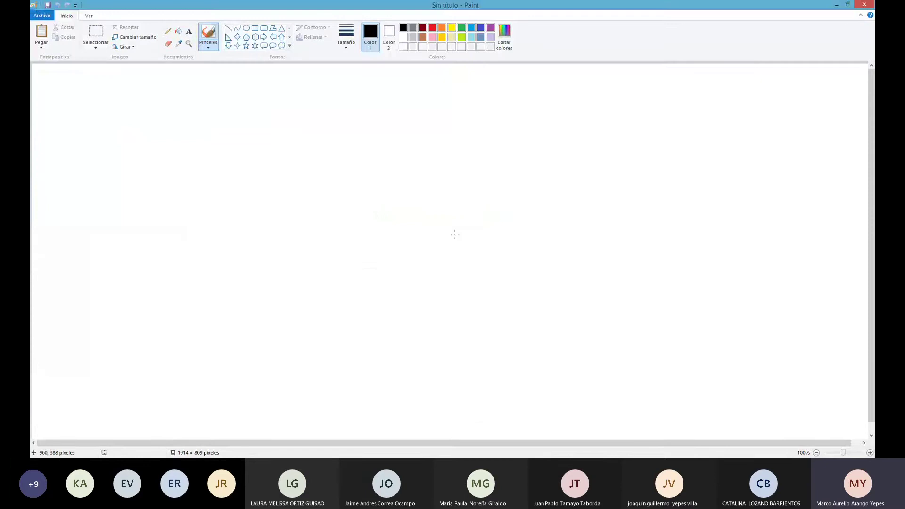
key(ctrl+v)
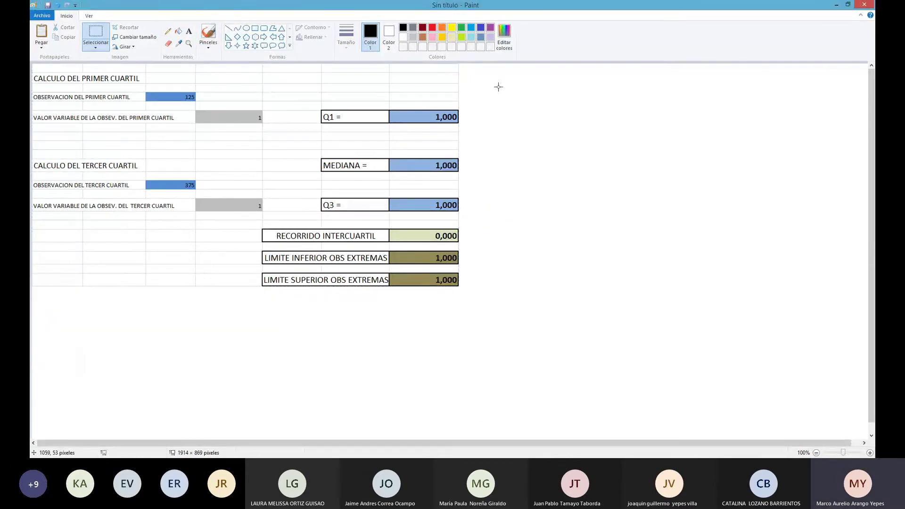
Handwrite the underlined heading "Q1 = 1 Transacción" with the black brush beside the pasted quartile block.
mouse_move(498, 82)
mouse_down()
mouse_move(483, 78)
mouse_move(499, 96)
mouse_move(580, 96)
mouse_up()
click(208, 35)
drag(564, 80, 594, 76)
mouse_move(585, 97)
mouse_down()
mouse_move(591, 90)
mouse_move(672, 98)
mouse_up()
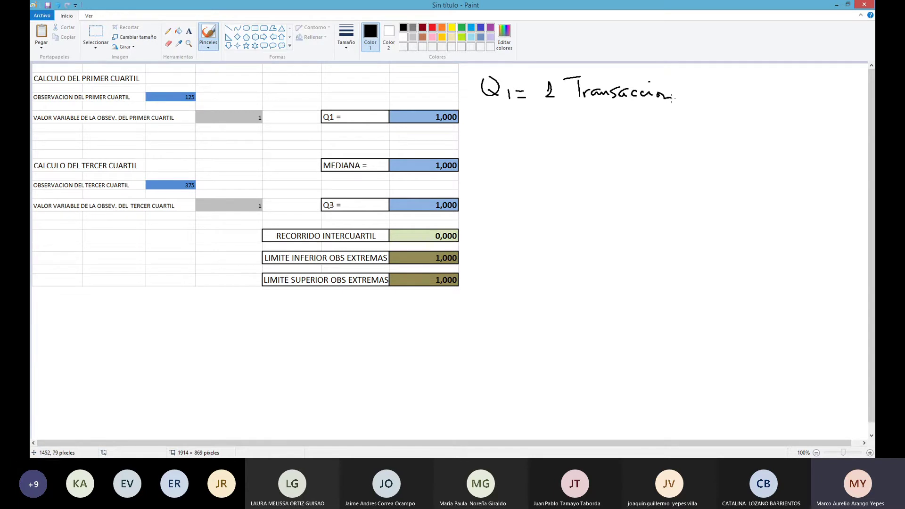
drag(481, 103, 659, 108)
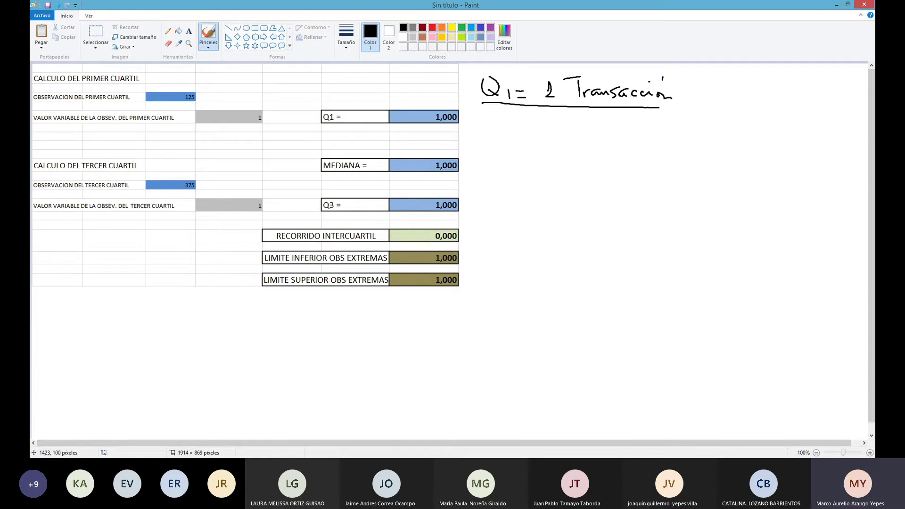
Handwrite the start of the Q1 interpretation below its heading: "El 25% de los días se realizan una 1 transacción o menos y".
mouse_move(496, 120)
mouse_down()
mouse_move(492, 137)
mouse_move(550, 130)
mouse_move(539, 137)
mouse_up()
drag(538, 121, 557, 124)
mouse_move(565, 114)
mouse_down()
mouse_move(558, 139)
mouse_move(587, 120)
mouse_move(600, 137)
mouse_move(668, 138)
mouse_up()
mouse_move(670, 133)
mouse_down()
mouse_move(682, 139)
mouse_move(711, 128)
mouse_move(708, 138)
mouse_up()
drag(716, 134, 740, 131)
drag(743, 134, 768, 137)
mouse_move(770, 138)
mouse_down()
mouse_move(773, 114)
mouse_move(781, 138)
mouse_move(792, 137)
mouse_move(785, 154)
mouse_move(821, 138)
mouse_up()
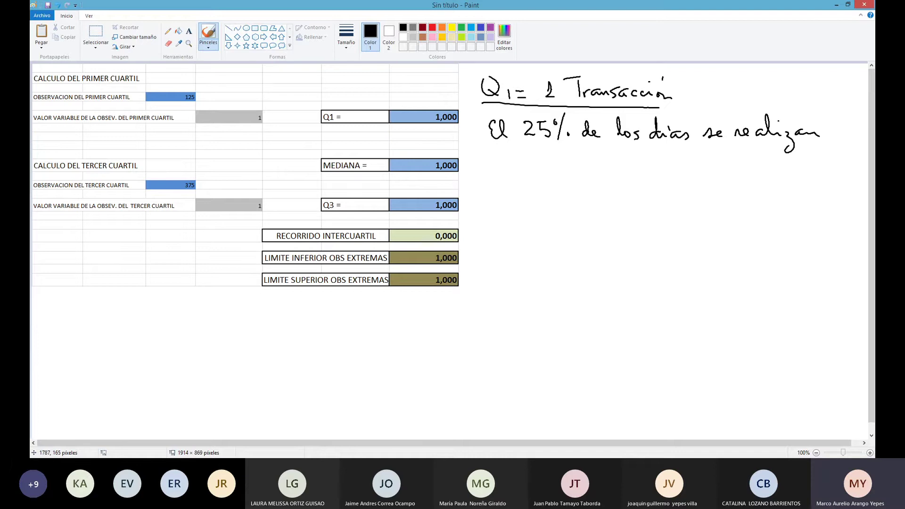
drag(481, 164, 551, 166)
mouse_move(572, 150)
mouse_down()
mouse_move(575, 163)
mouse_move(620, 169)
mouse_move(804, 161)
mouse_move(795, 186)
mouse_up()
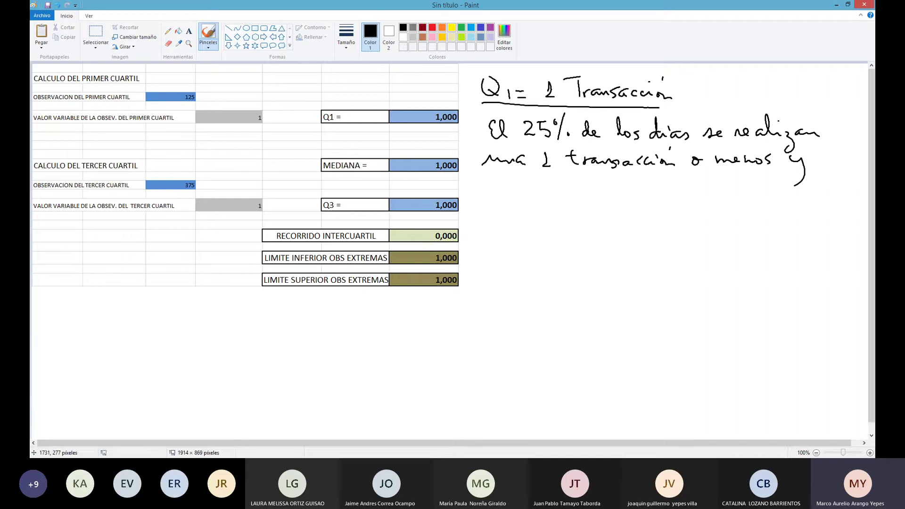
Complete the handwritten Q1 interpretation with "el otro 75% de los días se realizan una 1 transacción o mas" and strike the first line's final n.
mouse_move(487, 191)
mouse_down()
mouse_move(499, 175)
mouse_move(506, 196)
mouse_move(532, 194)
mouse_move(532, 185)
mouse_up()
mouse_move(533, 186)
mouse_down()
mouse_move(564, 196)
mouse_move(583, 185)
mouse_move(586, 201)
mouse_up()
drag(595, 196, 626, 195)
mouse_move(642, 188)
mouse_down()
mouse_move(640, 197)
mouse_move(661, 200)
mouse_up()
mouse_move(682, 190)
mouse_down()
mouse_move(679, 197)
mouse_move(672, 185)
mouse_move(708, 203)
mouse_move(744, 190)
mouse_move(794, 197)
mouse_up()
mouse_move(796, 196)
mouse_down()
mouse_move(799, 176)
mouse_move(813, 198)
mouse_move(808, 211)
mouse_move(831, 198)
mouse_up()
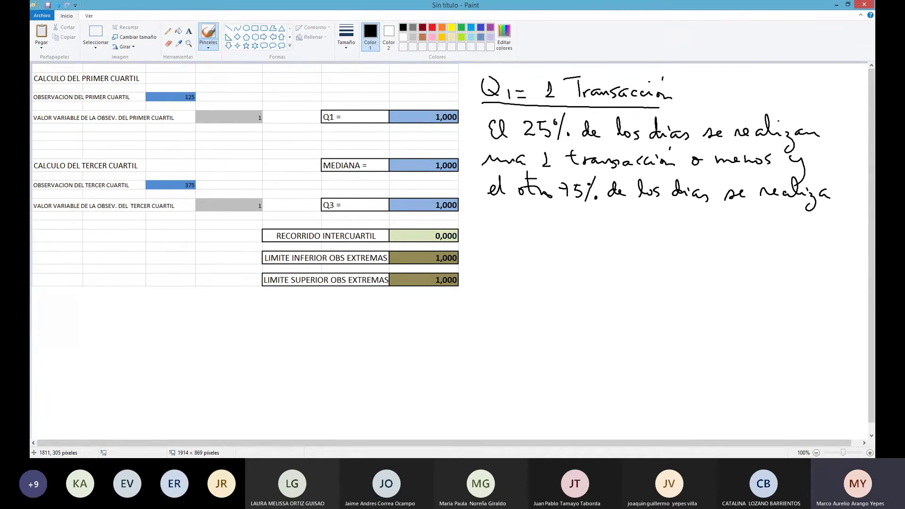
drag(490, 210, 533, 221)
drag(809, 133, 810, 133)
drag(557, 207, 564, 223)
mouse_move(585, 206)
mouse_down()
mouse_move(587, 221)
mouse_move(587, 212)
mouse_move(620, 223)
mouse_move(661, 215)
mouse_move(706, 221)
mouse_move(711, 213)
mouse_move(764, 224)
mouse_up()
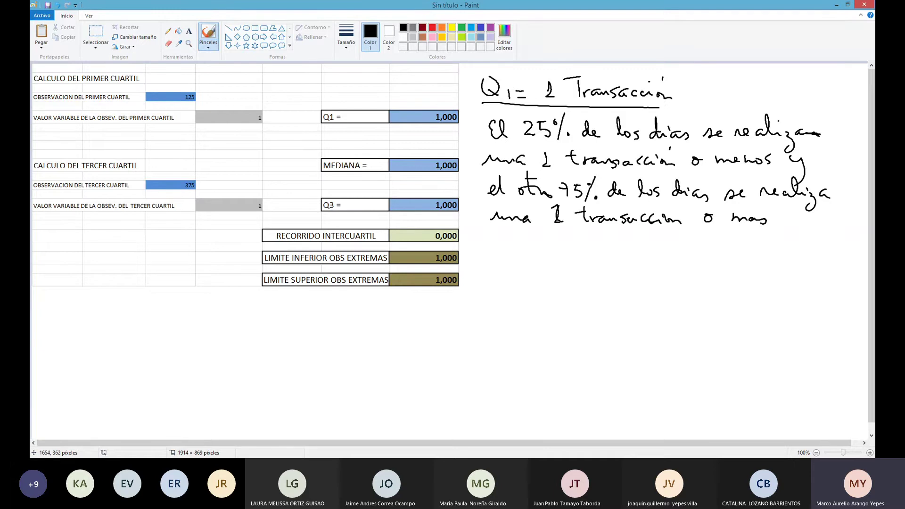
drag(832, 198, 841, 199)
Handwrite the heading "Q3 = 1 Transacción" in red below the Q1 interpretation.
click(433, 26)
drag(494, 246, 509, 268)
mouse_move(522, 259)
mouse_down()
mouse_move(593, 262)
mouse_move(603, 246)
mouse_move(618, 259)
mouse_move(681, 262)
mouse_up()
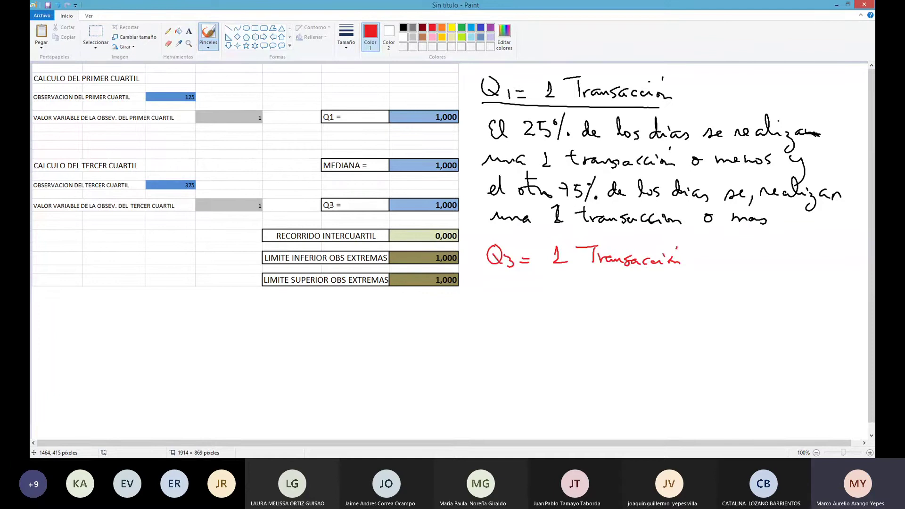
Handwrite the start of the Q3 interpretation in red: "El 75% de los días se realizan una 1 transacción o menos y".
mouse_move(493, 282)
mouse_down()
mouse_move(500, 296)
mouse_move(528, 302)
mouse_move(579, 283)
mouse_move(588, 296)
mouse_move(611, 291)
mouse_move(620, 300)
mouse_move(647, 277)
mouse_move(647, 298)
mouse_up()
mouse_move(653, 290)
mouse_down()
mouse_move(654, 298)
mouse_move(690, 301)
mouse_move(768, 295)
mouse_move(768, 311)
mouse_move(802, 300)
mouse_up()
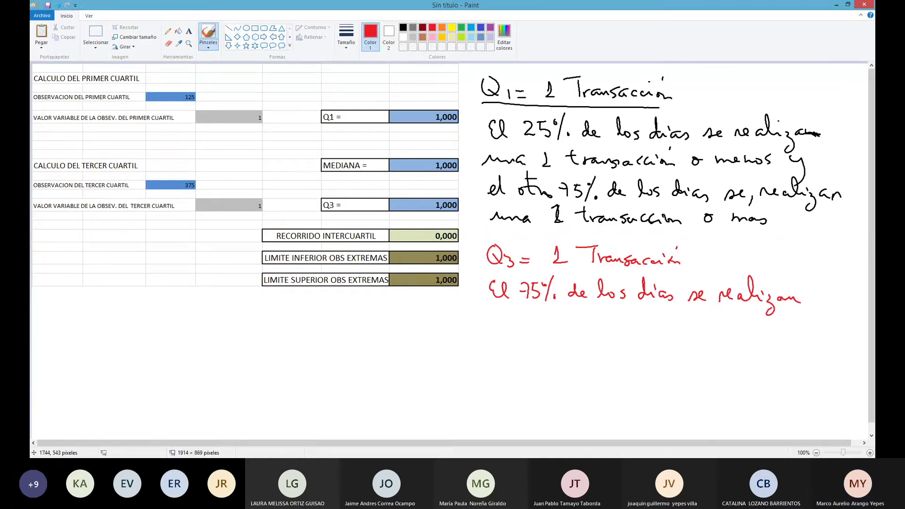
mouse_move(495, 326)
mouse_down()
mouse_move(731, 331)
mouse_move(782, 350)
mouse_up()
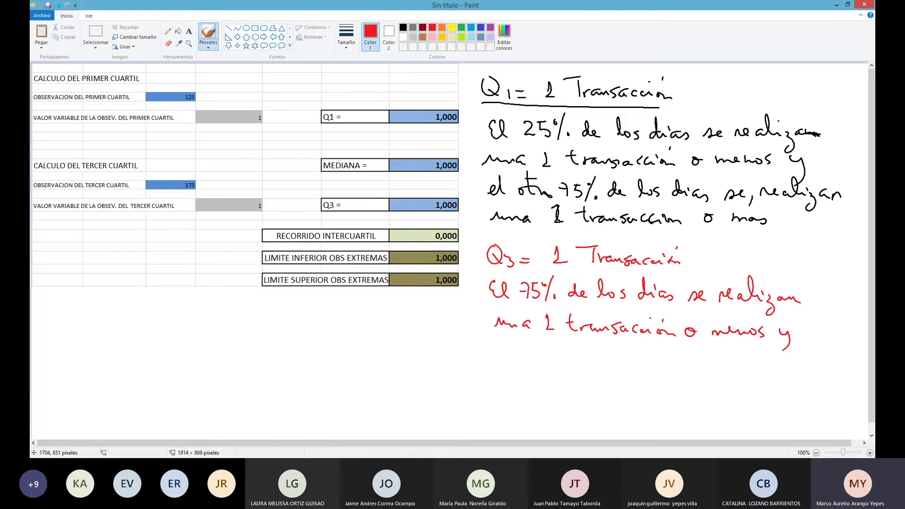
Complete the Q3 interpretation by handwriting "el otro 25% de los días se realizan una transacción o más" in red.
mouse_move(503, 354)
mouse_down()
mouse_move(516, 348)
mouse_move(521, 362)
mouse_move(535, 362)
mouse_up()
mouse_move(546, 334)
mouse_down()
mouse_move(548, 362)
mouse_move(564, 359)
mouse_up()
mouse_move(575, 351)
mouse_down()
mouse_move(594, 367)
mouse_move(600, 354)
mouse_up()
drag(608, 348, 609, 370)
drag(620, 364, 620, 367)
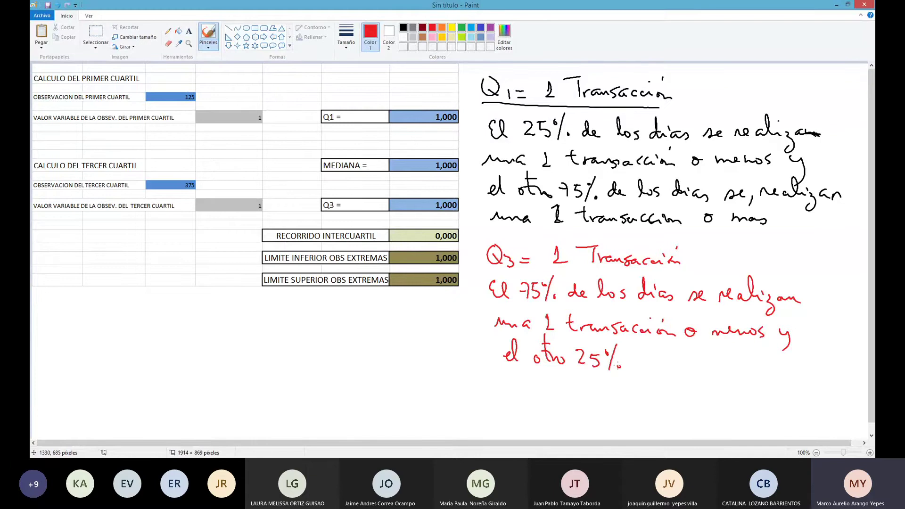
mouse_move(642, 359)
mouse_down()
mouse_move(688, 368)
mouse_move(708, 348)
mouse_move(716, 367)
mouse_move(806, 368)
mouse_move(818, 347)
mouse_move(832, 365)
mouse_move(830, 382)
mouse_move(842, 366)
mouse_move(857, 366)
mouse_up()
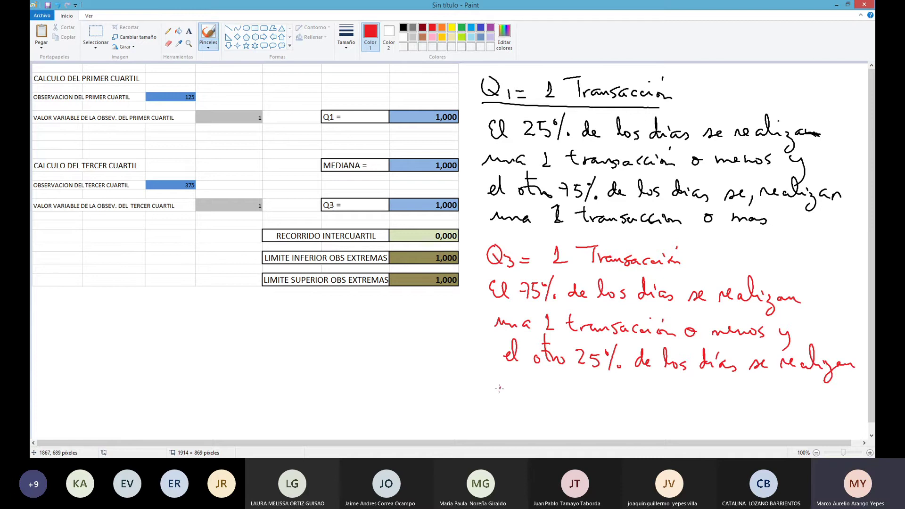
drag(500, 388, 720, 402)
drag(712, 381, 710, 388)
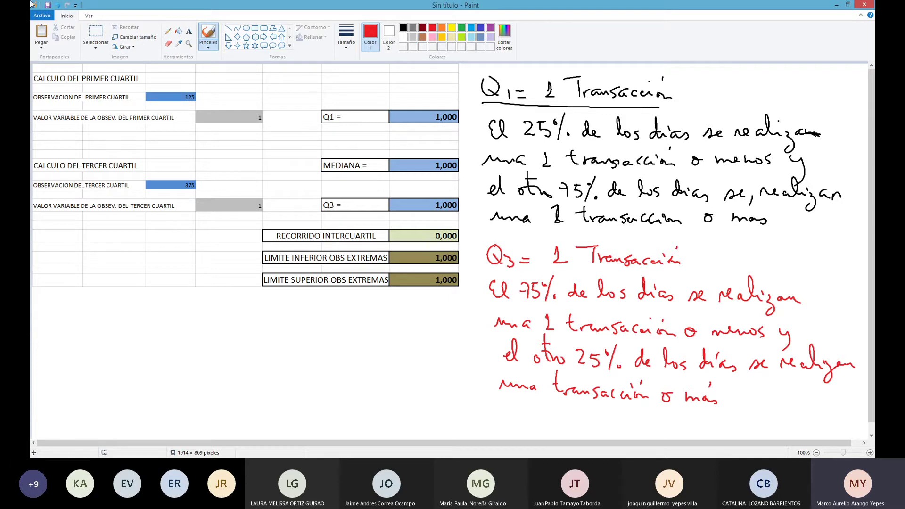
Start a new blank image without saving the current one and paste the copied quartile calculation table into it.
click(44, 14)
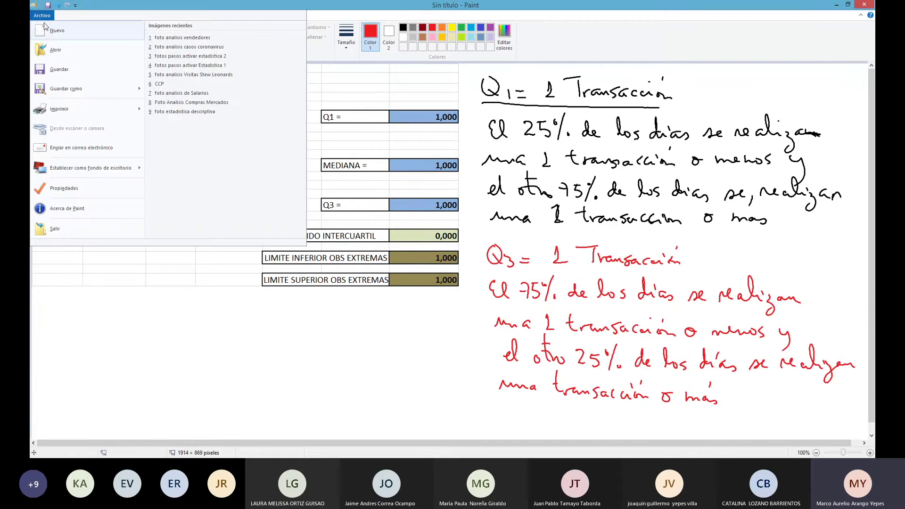
click(45, 34)
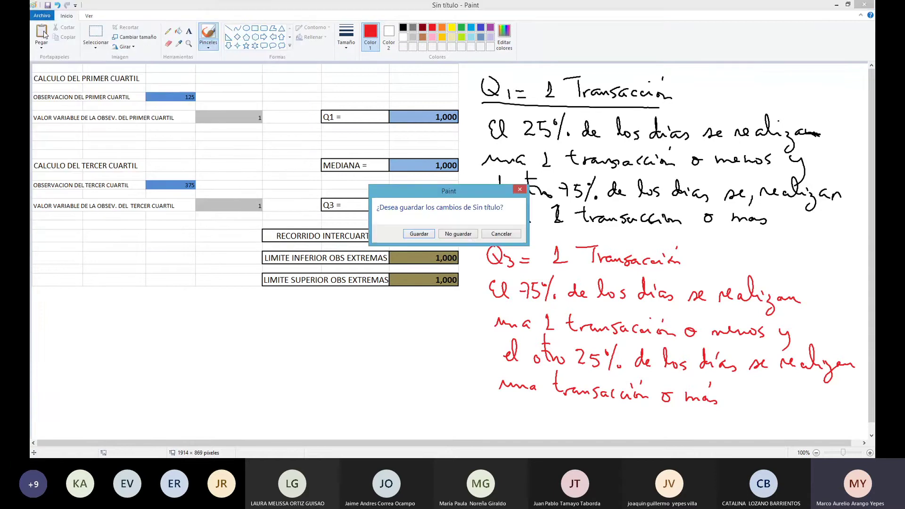
click(458, 234)
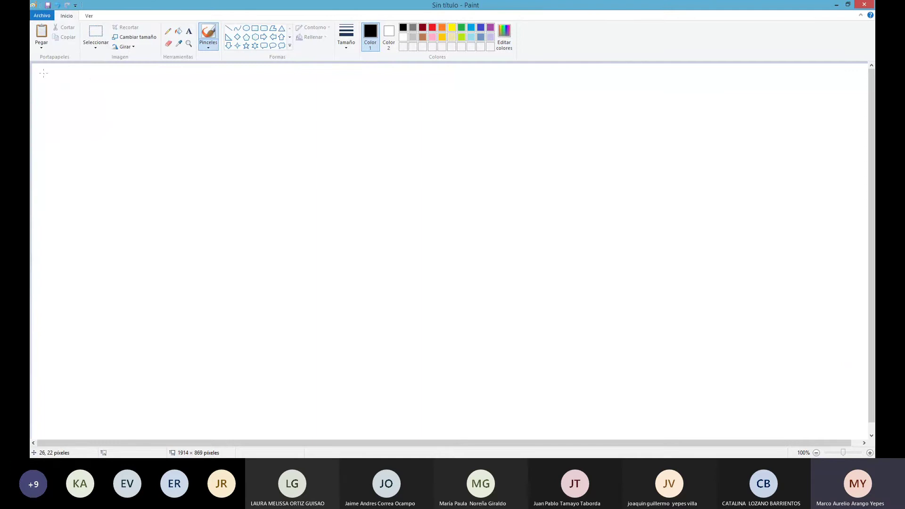
key(ctrl+v)
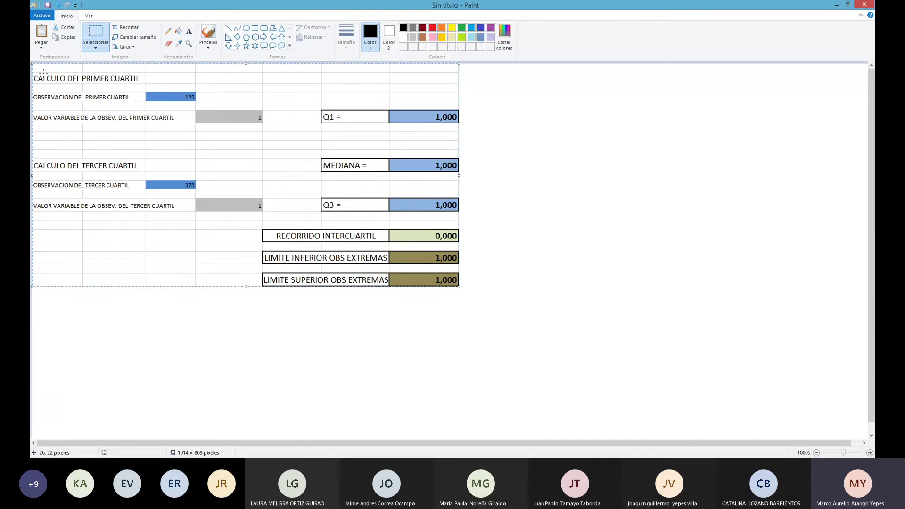
Handwrite the title "Diagrama de Caja y Bigote" in black with the brush beside the table and underline it.
click(209, 33)
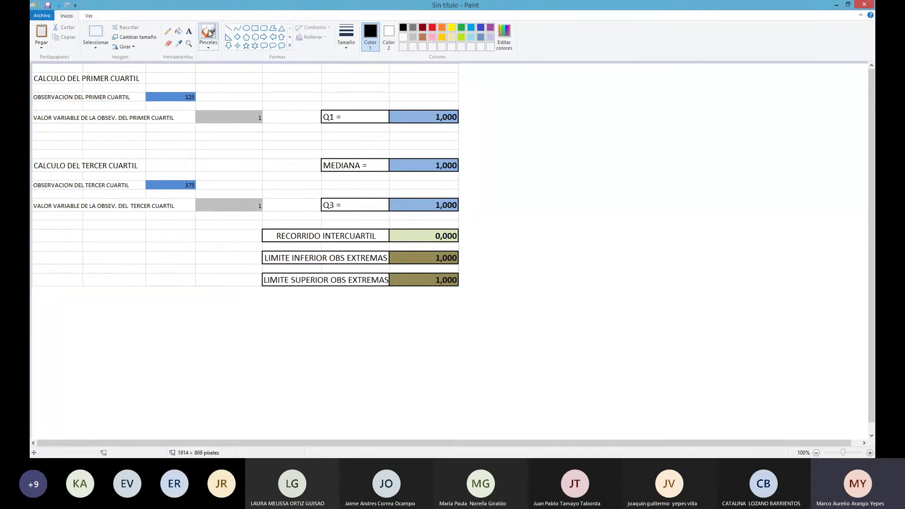
mouse_move(487, 81)
mouse_down()
mouse_move(501, 97)
mouse_move(529, 92)
mouse_move(544, 113)
mouse_move(560, 95)
mouse_move(609, 88)
mouse_move(665, 89)
mouse_move(665, 113)
mouse_move(679, 89)
mouse_move(798, 89)
mouse_up()
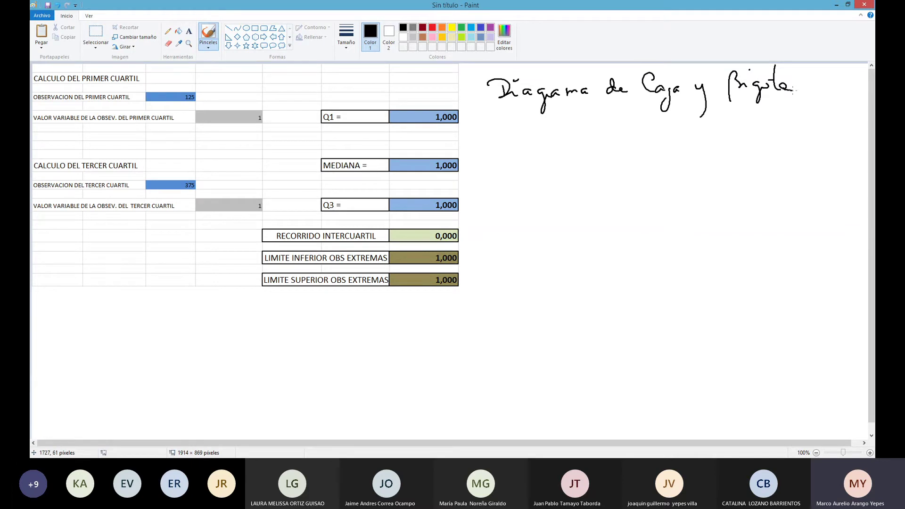
drag(499, 99, 796, 97)
Draw a rectangular box below the title and label its two lower corners Q1 and Q3.
mouse_move(564, 127)
mouse_down()
mouse_move(565, 159)
mouse_move(725, 154)
mouse_move(720, 122)
mouse_move(566, 123)
mouse_up()
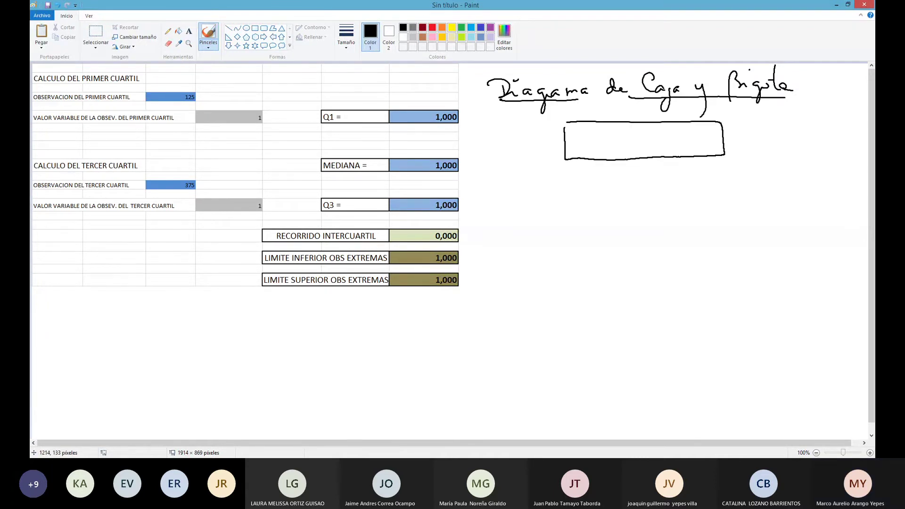
drag(571, 173, 582, 186)
click(581, 179)
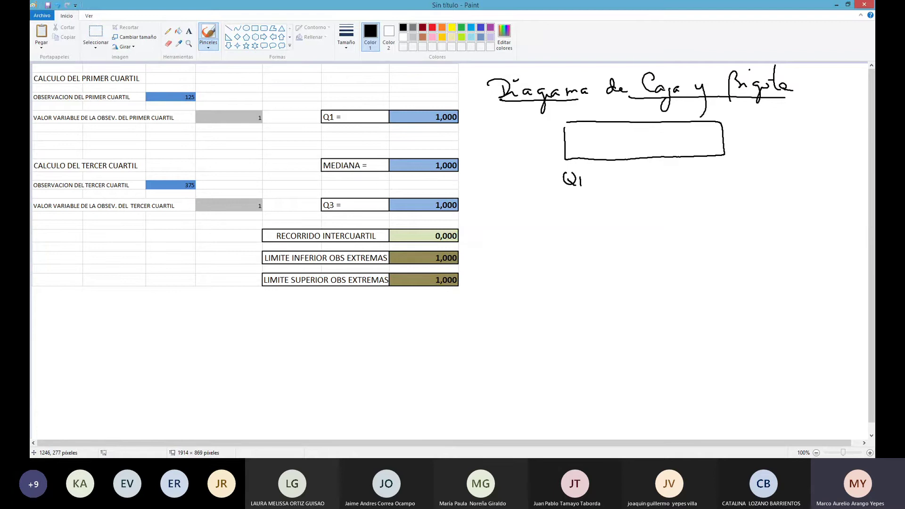
drag(715, 175, 727, 192)
Draw a whisker with an end mark from the Q1 side of the box and label it "Lim Inf".
drag(564, 143, 493, 146)
drag(492, 139, 492, 152)
mouse_move(483, 119)
mouse_down()
mouse_move(482, 132)
mouse_move(508, 134)
mouse_up()
click(499, 129)
drag(516, 119, 516, 133)
drag(512, 134, 521, 133)
drag(513, 120, 527, 134)
drag(535, 119, 532, 143)
drag(527, 127, 535, 125)
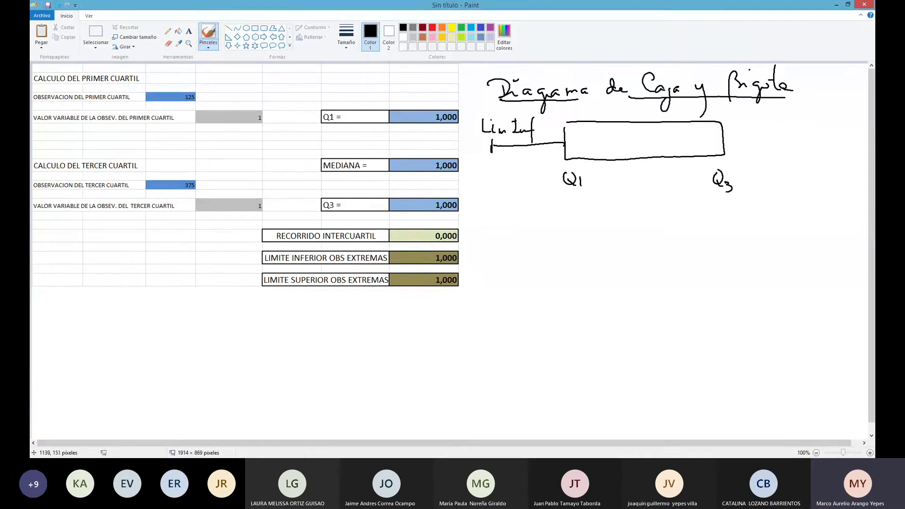
Draw a whisker with an end mark from the Q3 side of the box and label it "Lim Sup".
drag(724, 141, 816, 142)
drag(804, 108, 805, 124)
mouse_move(808, 116)
mouse_down()
mouse_move(847, 125)
mouse_move(848, 139)
mouse_up()
drag(849, 123, 854, 122)
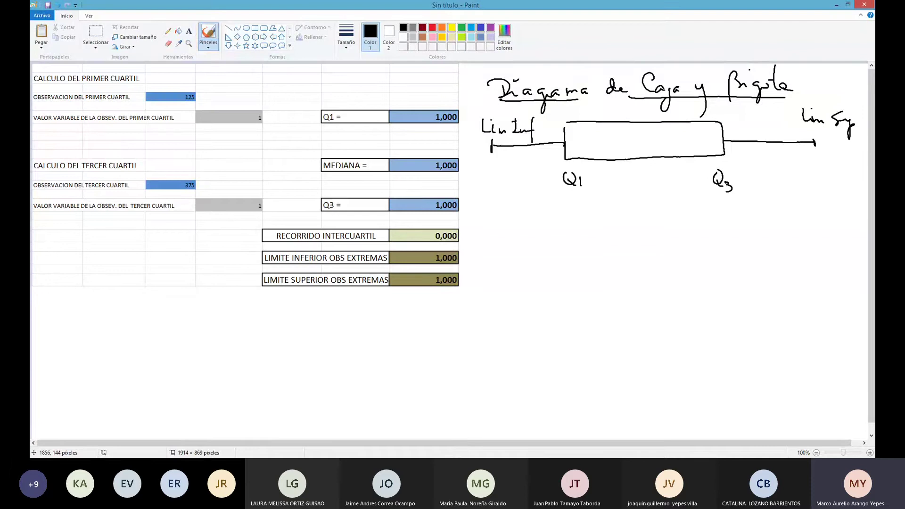
Draw a thick red vertical line below the box plot, labelled Q1 above and 1 and Q3 below.
click(432, 26)
mouse_move(589, 227)
mouse_down()
mouse_move(591, 259)
mouse_move(589, 228)
mouse_up()
drag(589, 281, 601, 295)
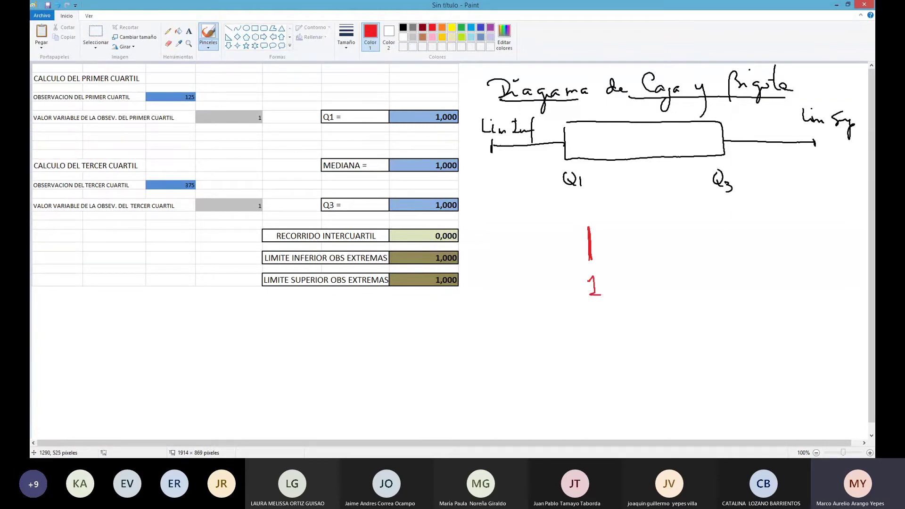
mouse_move(588, 202)
mouse_down()
mouse_move(580, 210)
mouse_move(588, 202)
mouse_move(597, 216)
mouse_up()
drag(591, 312, 608, 331)
drag(589, 231, 590, 257)
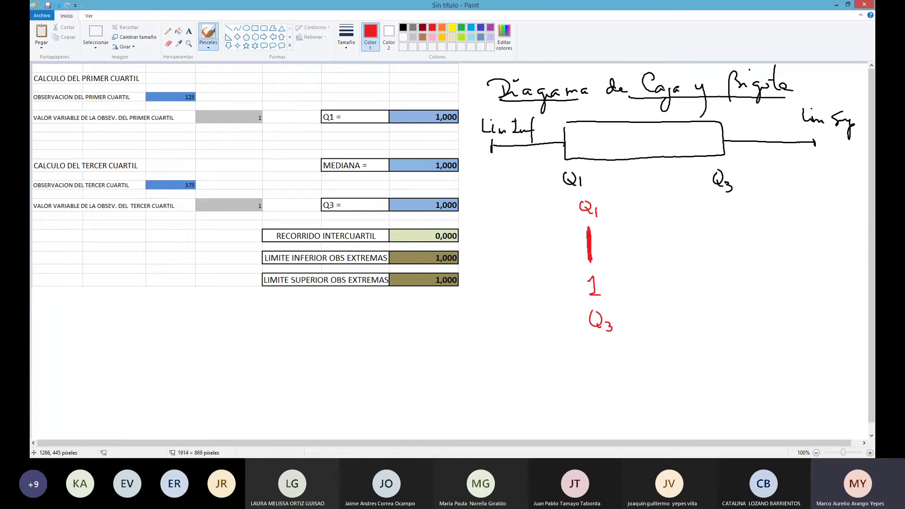
Handwrite the question "¿Hay observas extremas?" in red below the pasted table.
mouse_move(138, 309)
mouse_down()
mouse_move(139, 326)
mouse_move(134, 297)
mouse_move(159, 323)
mouse_move(169, 318)
mouse_up()
drag(167, 302, 186, 352)
mouse_move(214, 317)
mouse_down()
mouse_move(228, 321)
mouse_move(222, 325)
mouse_up()
mouse_move(233, 321)
mouse_down()
mouse_move(270, 324)
mouse_move(275, 334)
mouse_move(305, 328)
mouse_up()
mouse_move(309, 319)
mouse_down()
mouse_move(323, 331)
mouse_move(313, 331)
mouse_up()
mouse_move(327, 300)
mouse_down()
mouse_move(329, 326)
mouse_move(384, 330)
mouse_move(400, 312)
mouse_move(393, 324)
mouse_up()
click(349, 323)
click(396, 329)
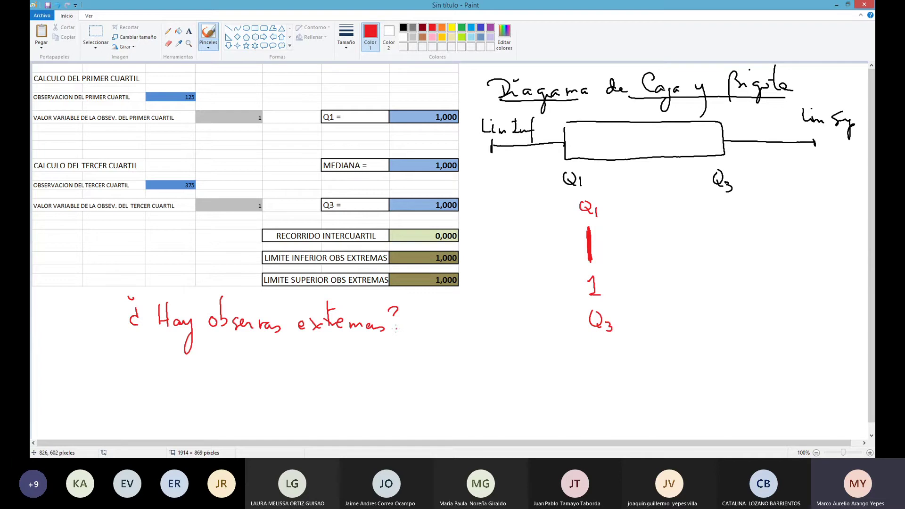
Mark the low extreme observation before the red line with a red asterisk labelled 0 and "120 Días".
mouse_move(501, 238)
mouse_down()
mouse_move(512, 252)
mouse_move(500, 253)
mouse_move(513, 245)
mouse_move(499, 281)
mouse_move(517, 272)
mouse_up()
mouse_move(511, 208)
mouse_down()
mouse_move(502, 217)
mouse_move(511, 207)
mouse_up()
mouse_move(501, 218)
mouse_down()
mouse_move(509, 210)
mouse_move(499, 220)
mouse_up()
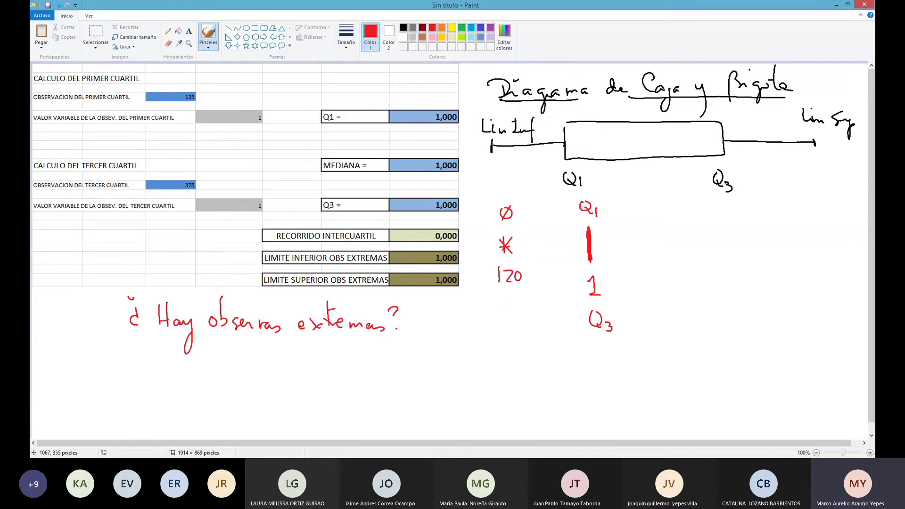
mouse_move(492, 296)
mouse_down()
mouse_move(501, 307)
mouse_move(522, 302)
mouse_move(530, 315)
mouse_up()
Mark a high extreme observation after the red line with a blue asterisk labelled 2 and "31 Días".
click(480, 27)
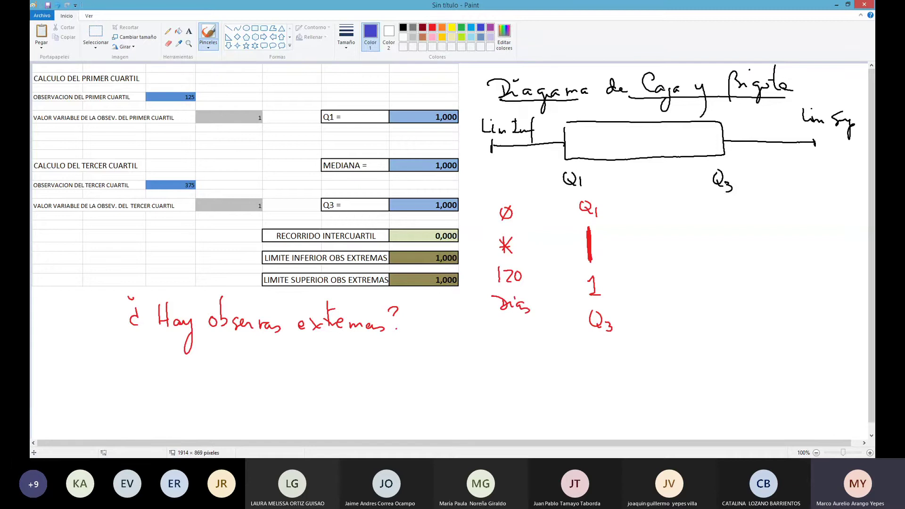
drag(649, 239, 654, 252)
drag(649, 269, 653, 280)
drag(663, 267, 652, 307)
mouse_move(643, 296)
mouse_down()
mouse_move(654, 309)
mouse_move(686, 313)
mouse_up()
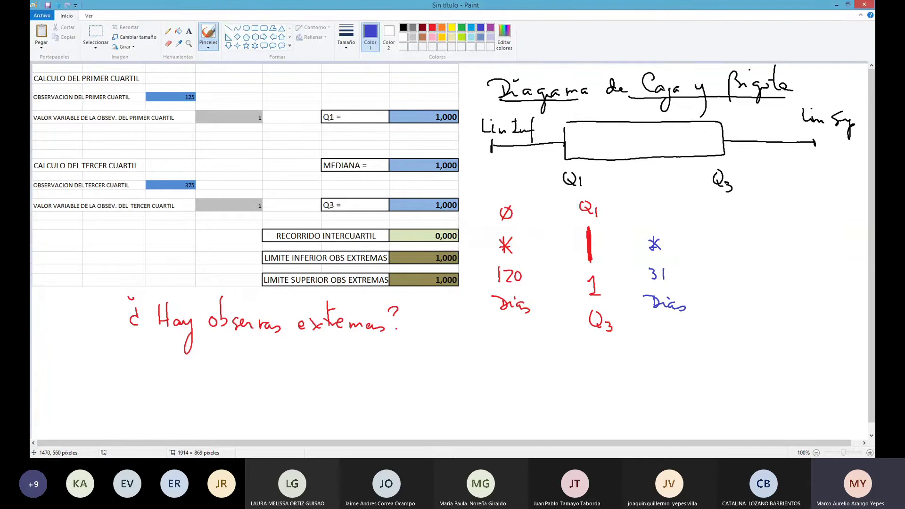
drag(642, 211, 656, 218)
Mark another high extreme observation with a green asterisk labelled 3 and "1 Día".
click(461, 28)
drag(722, 243, 715, 251)
mouse_move(707, 246)
mouse_down()
mouse_move(720, 246)
mouse_move(709, 250)
mouse_move(720, 311)
mouse_move(730, 301)
mouse_move(750, 313)
mouse_up()
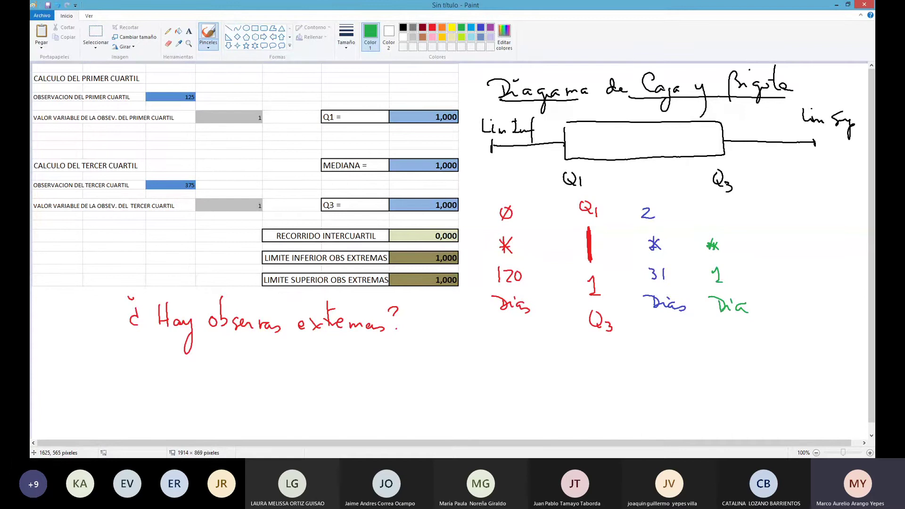
drag(702, 210, 705, 227)
Answer the question in green handwriting with an underlined "Sí!" and "Hay obs extremas bajas (120 días)".
mouse_move(175, 350)
mouse_down()
mouse_move(160, 356)
mouse_move(193, 365)
mouse_move(181, 372)
mouse_move(196, 368)
mouse_up()
mouse_move(169, 377)
mouse_down()
mouse_move(192, 374)
mouse_move(206, 354)
mouse_up()
drag(209, 367, 210, 369)
drag(252, 346, 254, 368)
mouse_move(255, 361)
mouse_down()
mouse_move(290, 363)
mouse_move(288, 390)
mouse_up()
mouse_move(316, 359)
mouse_down()
mouse_move(336, 368)
mouse_move(364, 357)
mouse_move(388, 371)
mouse_up()
drag(388, 356, 378, 371)
mouse_move(392, 334)
mouse_down()
mouse_move(394, 367)
mouse_move(400, 360)
mouse_up()
mouse_move(399, 367)
mouse_down()
mouse_move(477, 371)
mouse_move(511, 362)
mouse_move(519, 373)
mouse_move(546, 372)
mouse_up()
mouse_move(559, 356)
mouse_down()
mouse_move(560, 369)
mouse_move(585, 357)
mouse_move(621, 366)
mouse_up()
mouse_move(632, 356)
mouse_down()
mouse_move(626, 363)
mouse_move(636, 369)
mouse_up()
mouse_move(633, 334)
mouse_down()
mouse_move(645, 347)
mouse_move(649, 380)
mouse_up()
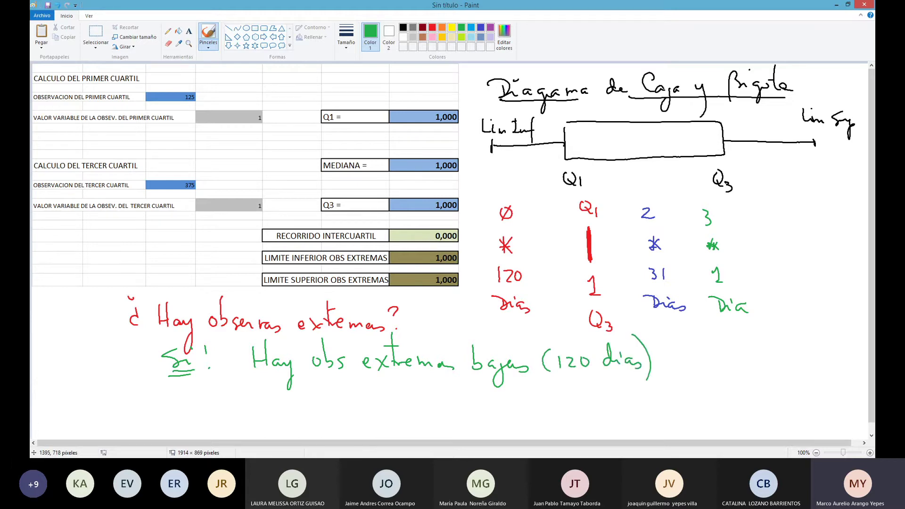
Handwrite "Hay obs extremas altas (32 días)" in green below the first answer and underline the 31 and 1 day counts.
drag(266, 384, 264, 404)
mouse_move(277, 378)
mouse_down()
mouse_move(276, 404)
mouse_move(302, 403)
mouse_move(300, 420)
mouse_up()
drag(326, 391, 338, 399)
mouse_move(349, 391)
mouse_down()
mouse_move(344, 401)
mouse_move(396, 401)
mouse_up()
mouse_move(397, 392)
mouse_down()
mouse_move(390, 401)
mouse_move(419, 400)
mouse_up()
drag(421, 395, 508, 400)
drag(495, 392, 520, 402)
mouse_move(528, 397)
mouse_down()
mouse_move(522, 404)
mouse_move(551, 386)
mouse_move(556, 403)
mouse_up()
drag(649, 283, 729, 283)
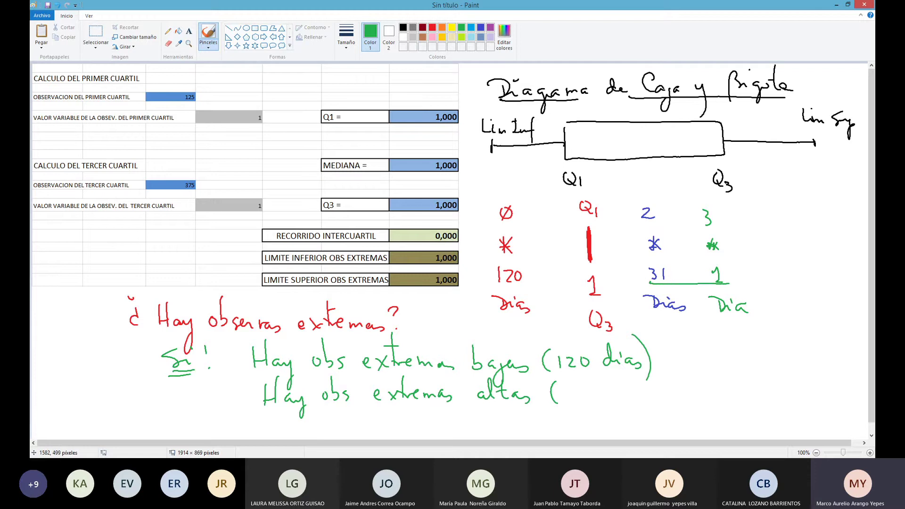
mouse_move(565, 386)
mouse_down()
mouse_move(565, 397)
mouse_move(627, 399)
mouse_move(645, 413)
mouse_up()
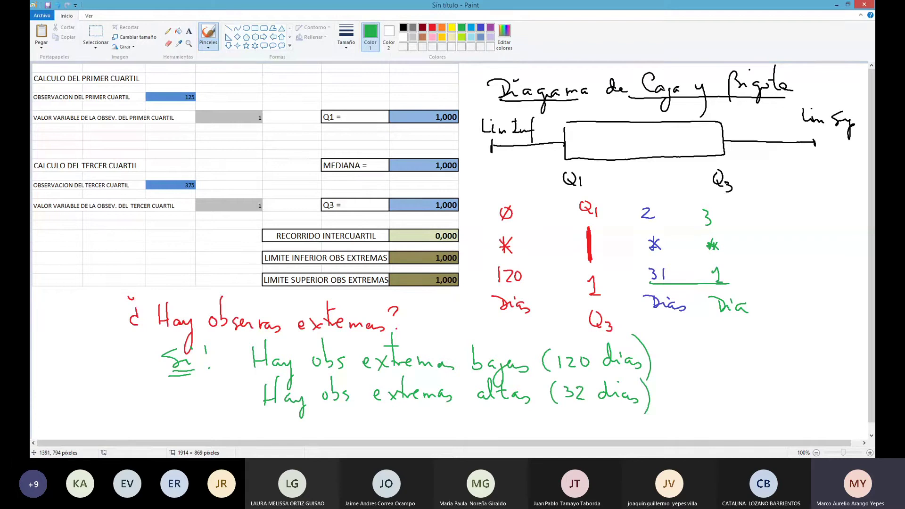
Draw a green sum line under the two day counts and write the total "152 días." below it.
drag(448, 408, 672, 415)
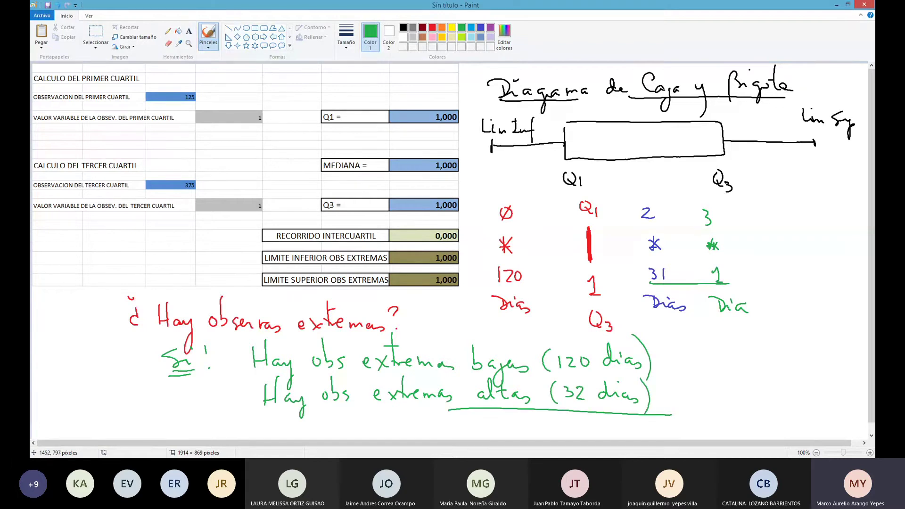
mouse_move(559, 420)
mouse_down()
mouse_move(559, 435)
mouse_move(577, 418)
mouse_move(595, 435)
mouse_move(633, 437)
mouse_up()
click(645, 430)
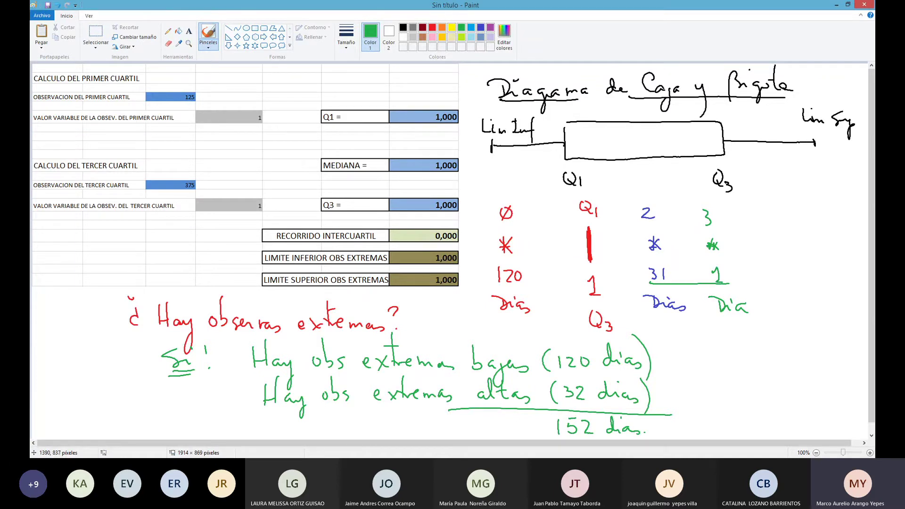
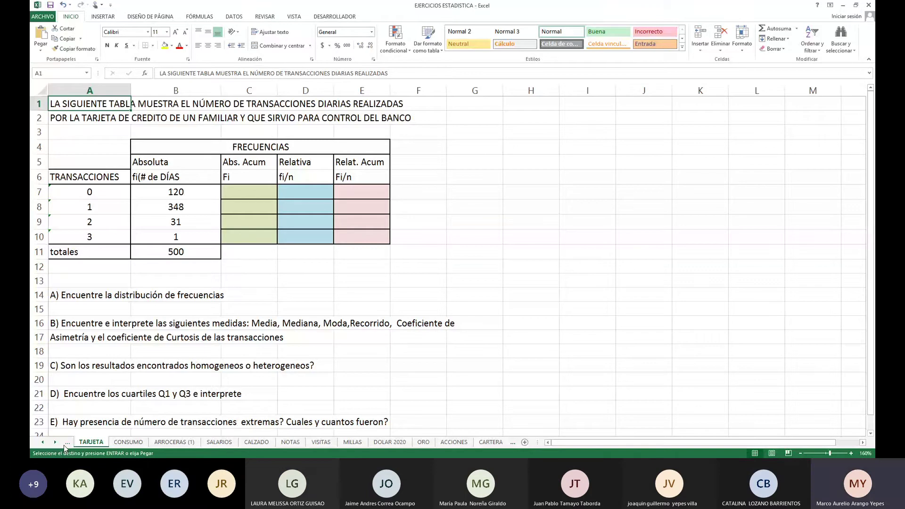
Open the ACCIDENTES sheet in the Excel exercise workbook and go up to the problem statement in cell A1.
click(66, 443)
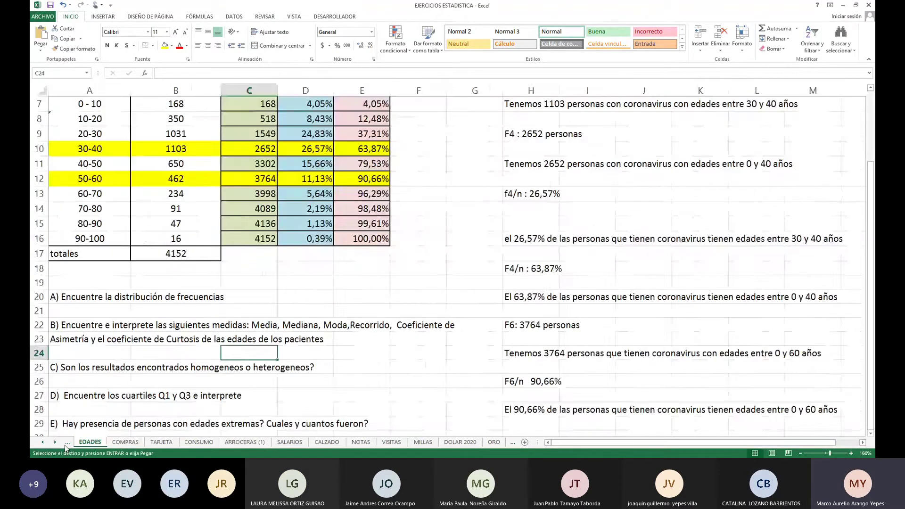
click(66, 444)
click(66, 443)
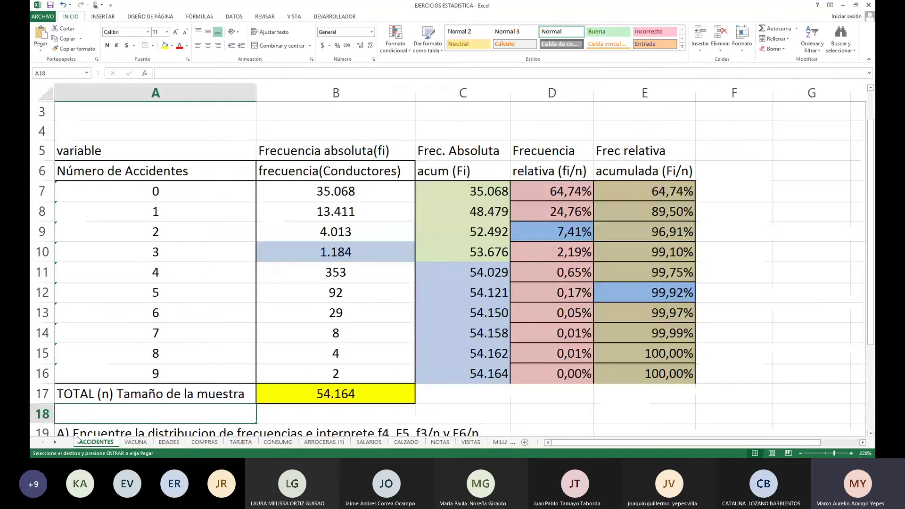
key(Up)
key(Up)
key(Up)
key(Up)
key(Up)
key(Up)
key(Up)
key(Up)
key(Up)
key(Up)
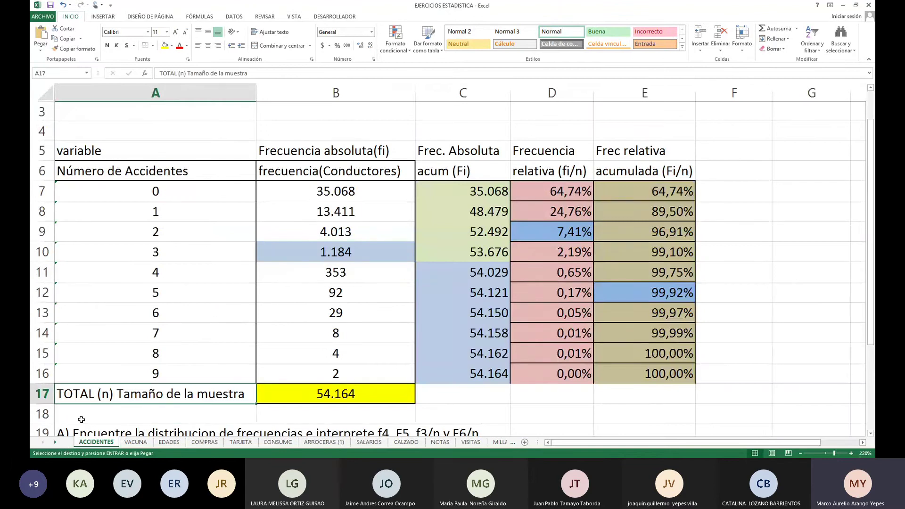
key(Up)
key(Up)
key(Up)
key(Up)
key(Up)
key(Up)
key(Up)
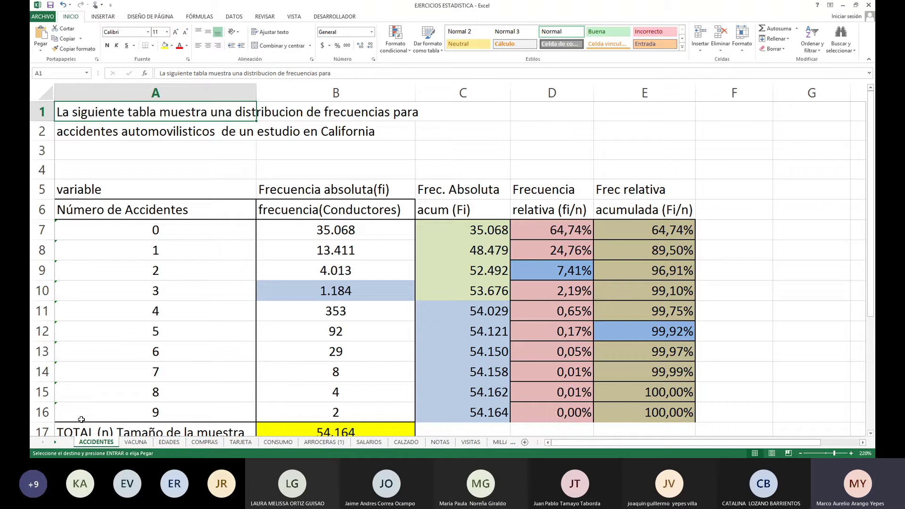
Examine the values in the Número de Accidentes column and go to the first driver frequency in cell B7.
key(Down)
key(Down)
key(Down)
key(Down)
key(Down)
key(Down)
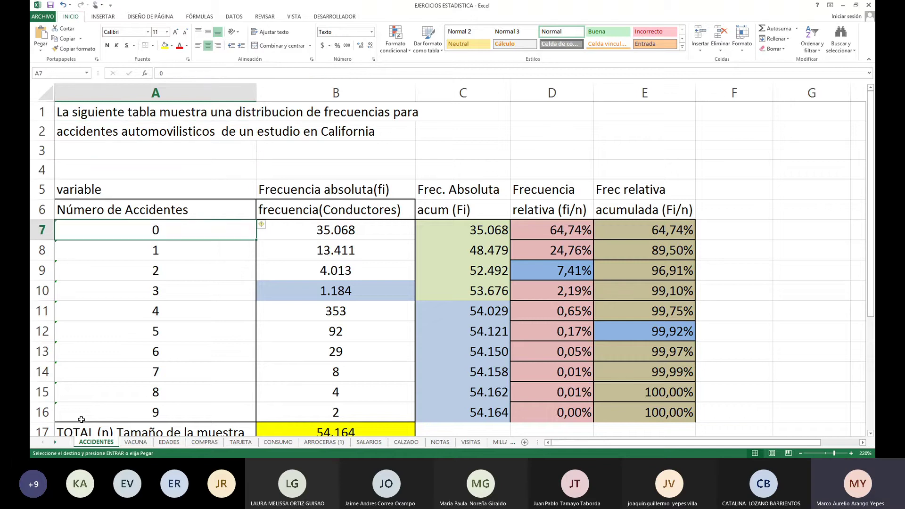
key(Down)
key(Down)
key(Down)
key(Down)
key(Up)
key(Up)
key(Up)
key(Up)
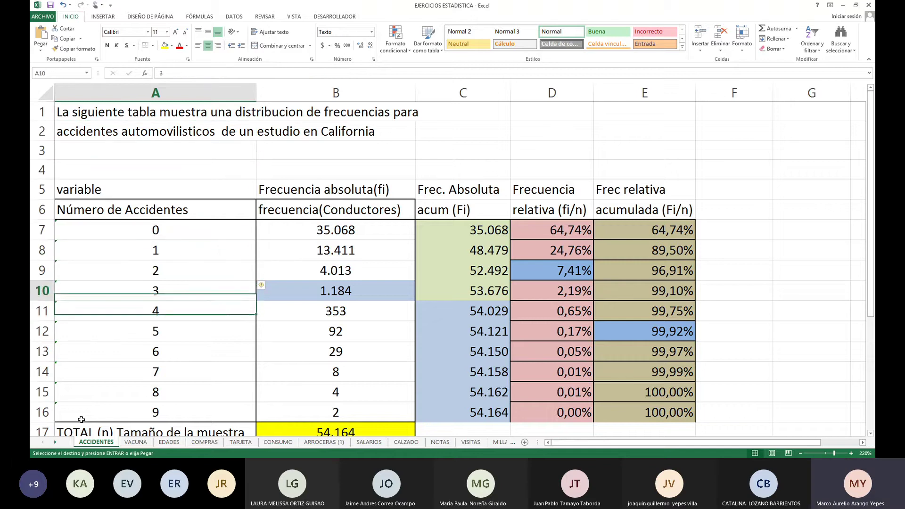
key(Down)
key(Down)
key(Down)
key(Down)
key(Down)
key(Down)
key(Down)
key(Down)
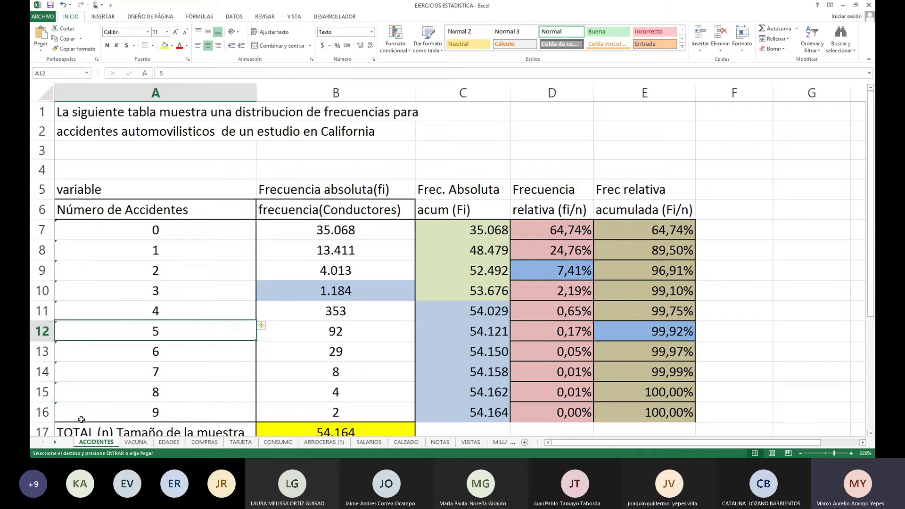
key(Down)
key(Up)
key(Up)
key(Up)
key(Up)
key(Up)
key(Up)
key(Up)
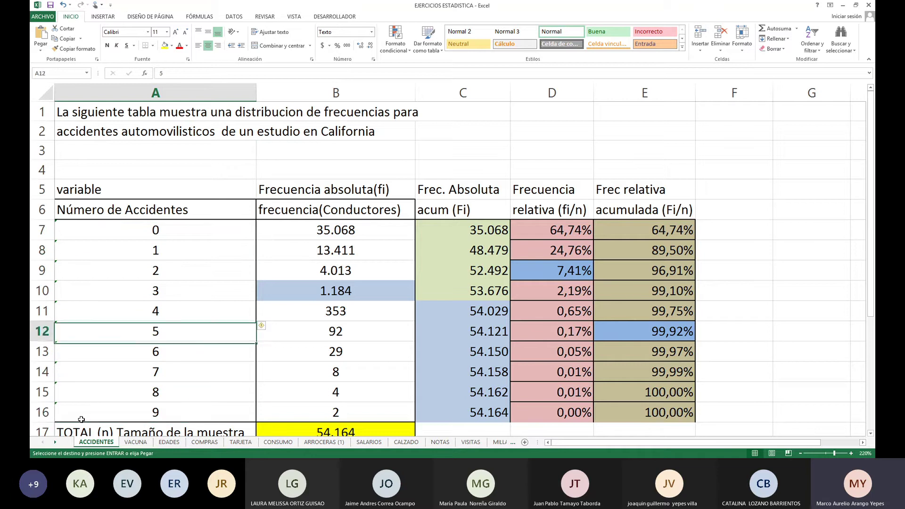
key(Up)
key(Up)
key(Right)
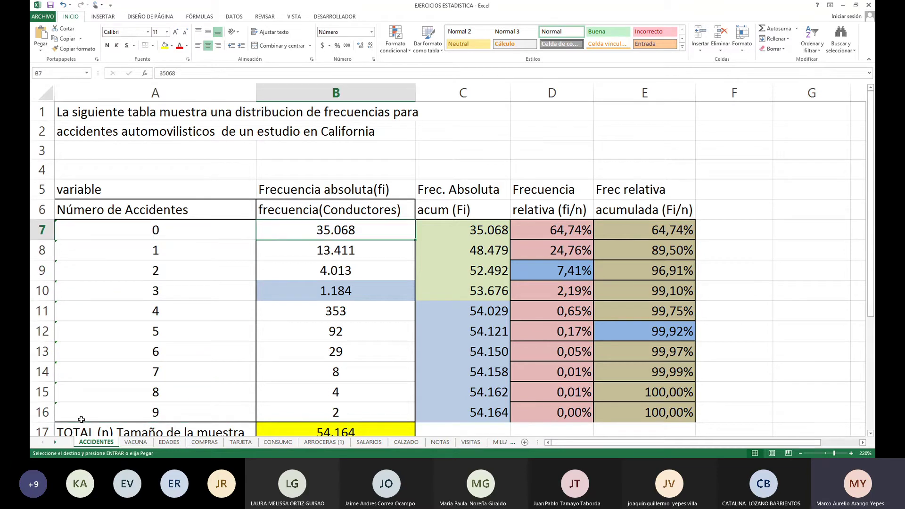
Examine the driver frequencies in column B from the first accident value down to B16.
key(Down)
key(Down)
key(Down)
key(Down)
key(Down)
key(Down)
key(Down)
key(Down)
key(Down)
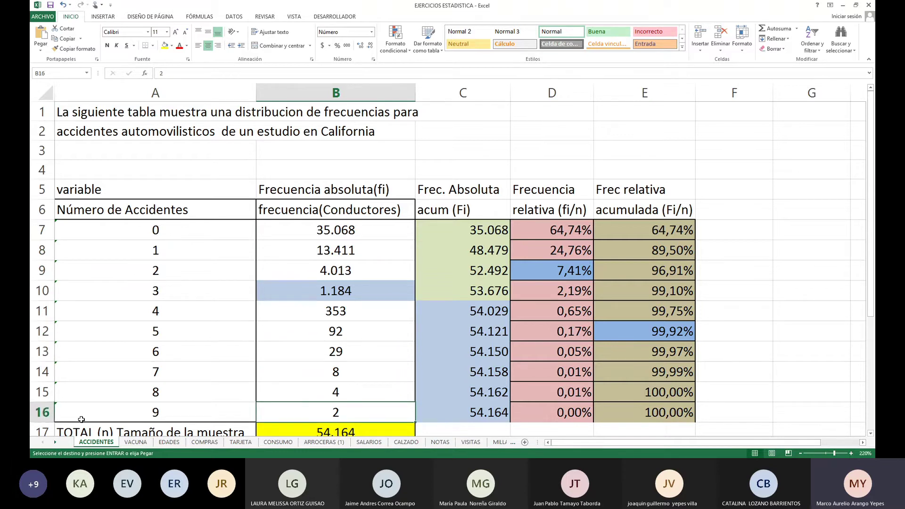
Select the accident values together with their driver frequencies, range A7:B16.
key(Left)
key(Up)
key(Up)
key(Up)
key(Up)
key(Up)
key(Up)
key(Up)
key(Up)
key(Up)
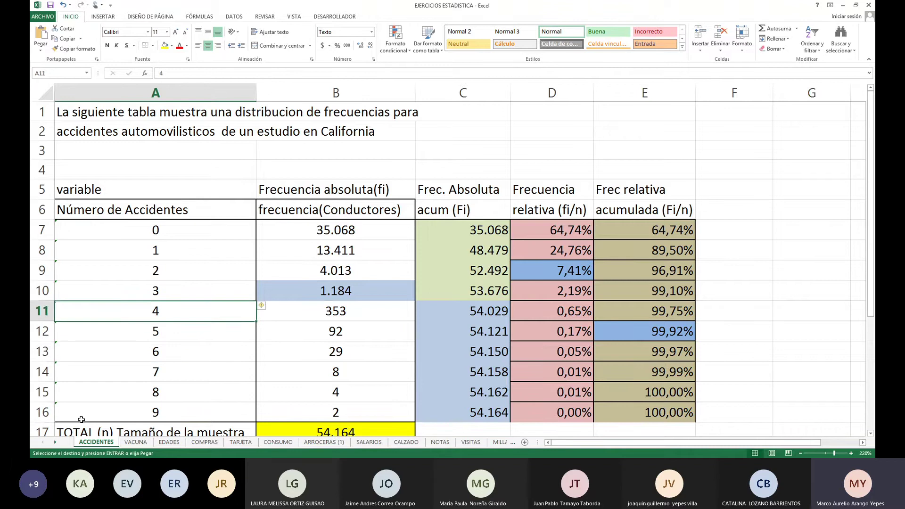
key(shift+Down)
key(shift+Down)
key(shift+Down)
key(shift+Down)
key(shift+Down)
key(shift+Down)
key(shift+Down)
key(shift+Down)
key(shift+Down)
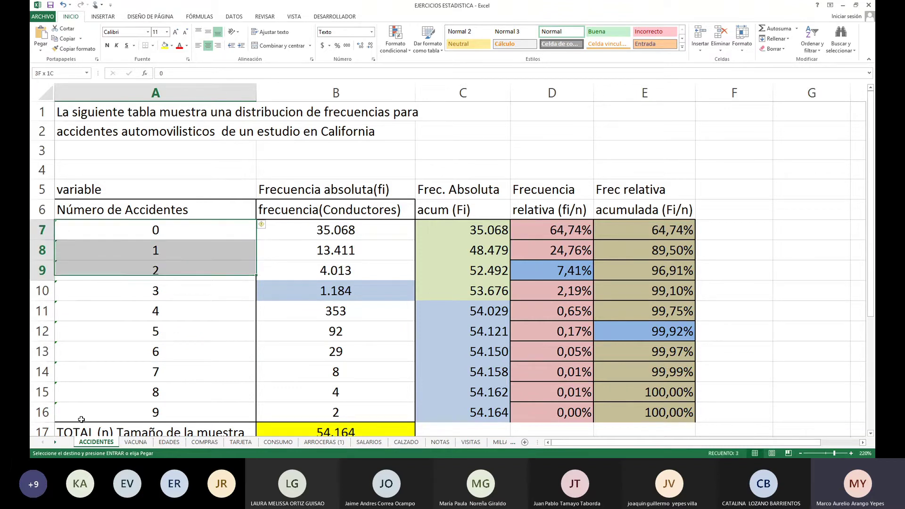
key(shift+Right)
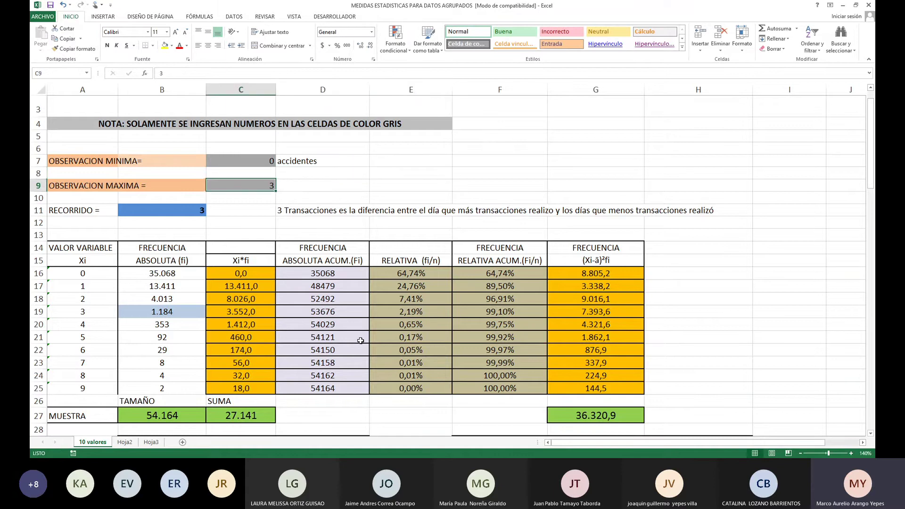
Set the OBSERVACION MAXIMA value in C9 to 9 and add the unit "accidentes" in D9.
text(9)
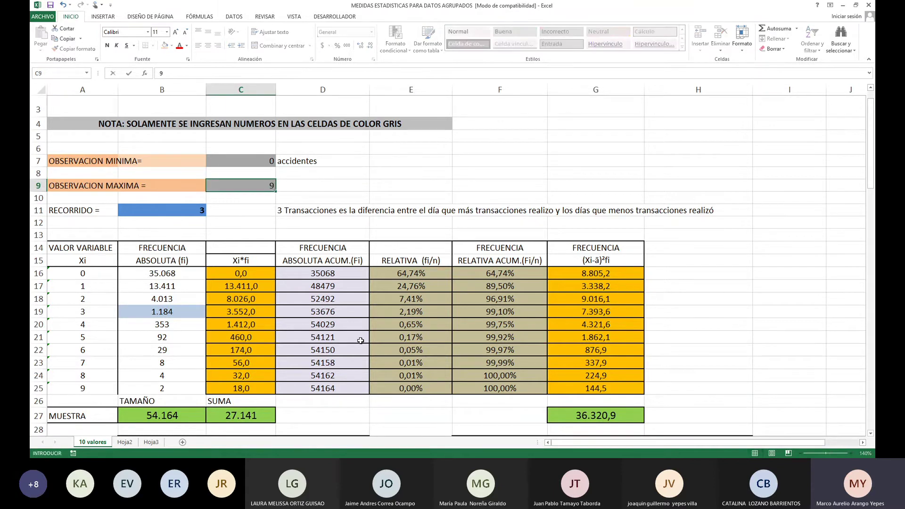
key(Return)
key(Up)
key(Right)
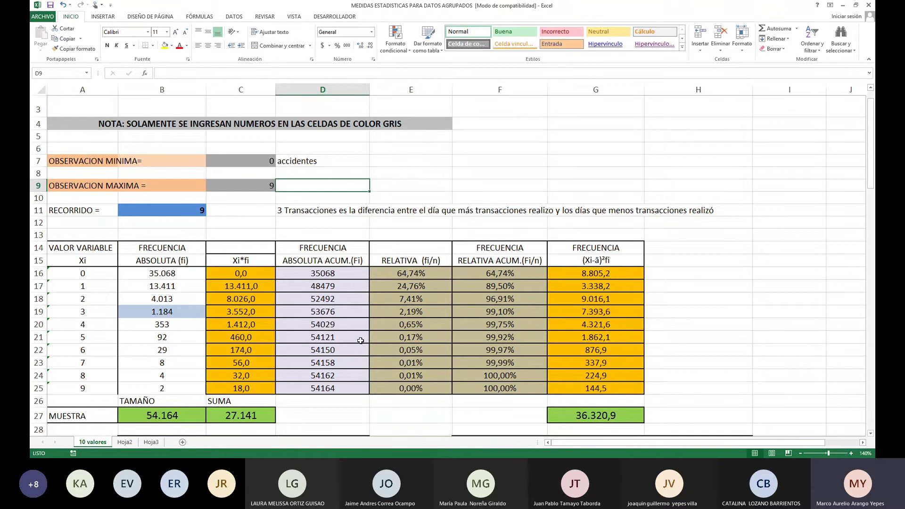
text(accide)
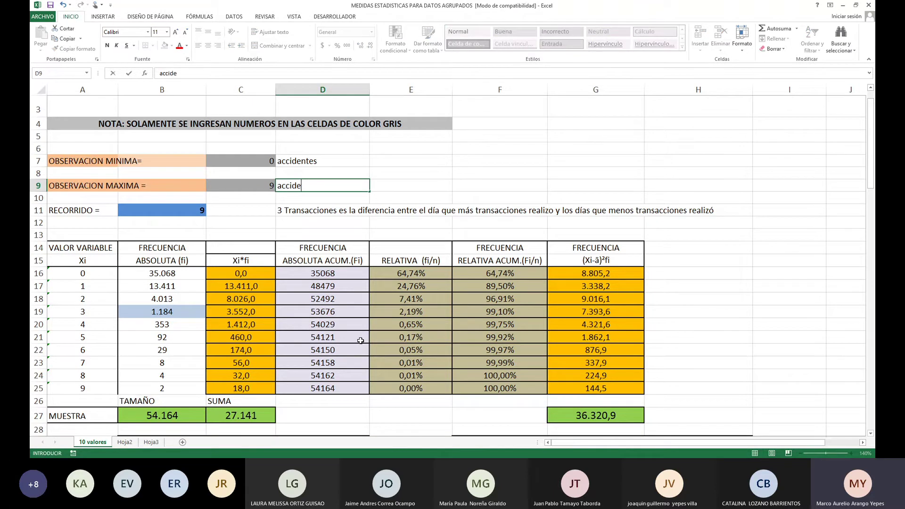
text(ntes)
key(Return)
Replace the RECORRIDO interpretation in D11 with "9 accidentes es la diferencia entre los conductores con mayores accidentes y los conductores con menos accidentes".
key(Down)
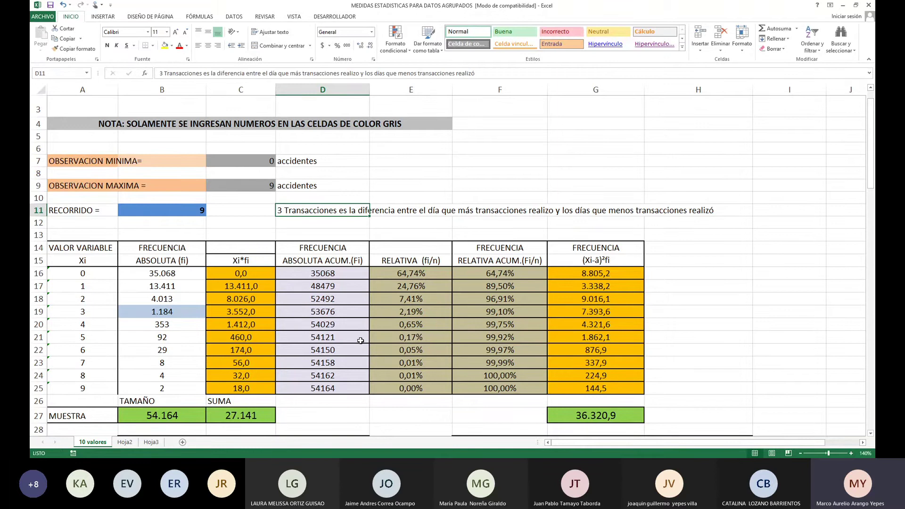
key(Delete)
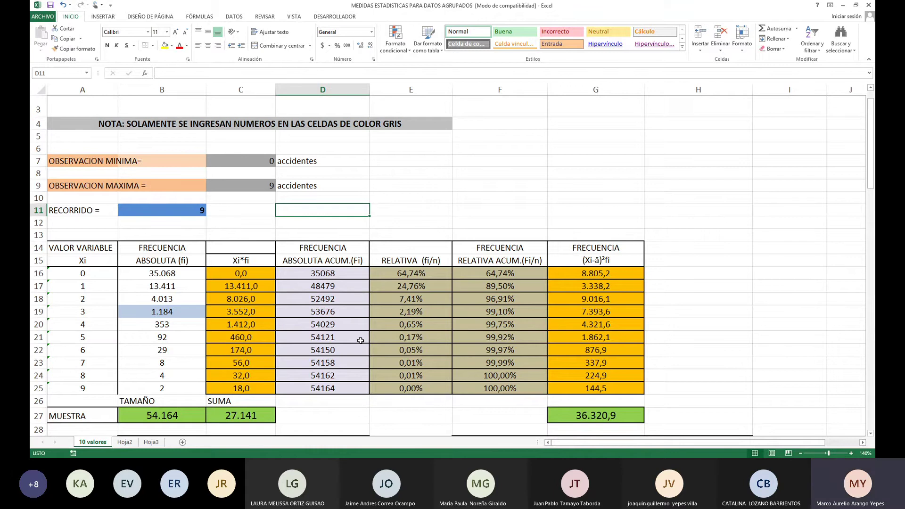
text(9 a)
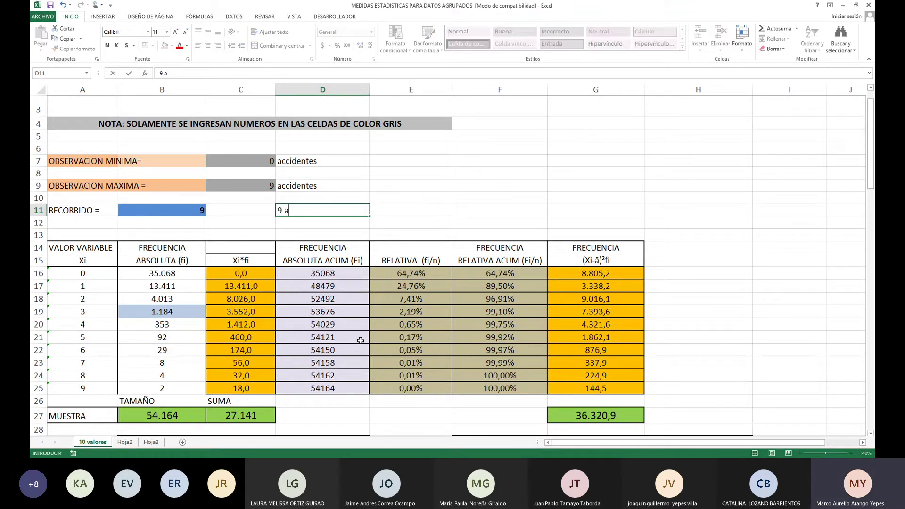
text(ccidentes es la diferencia)
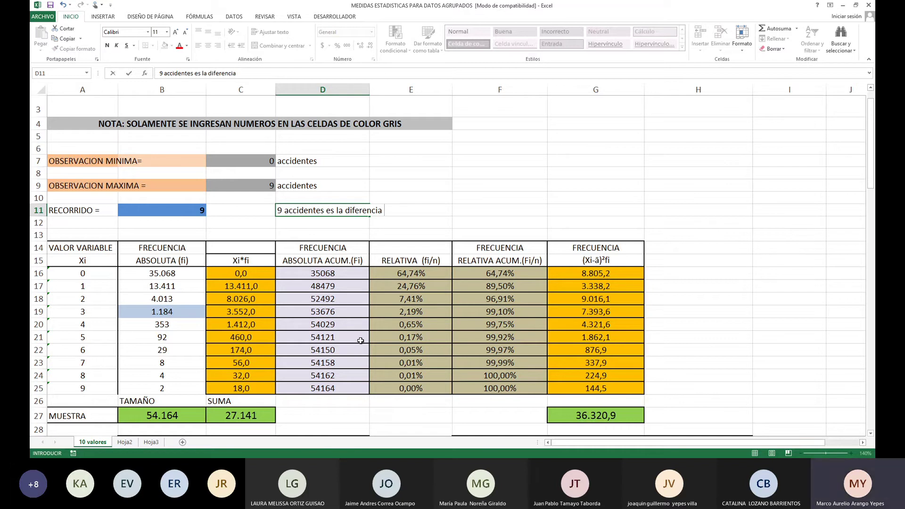
text(entre los conduct)
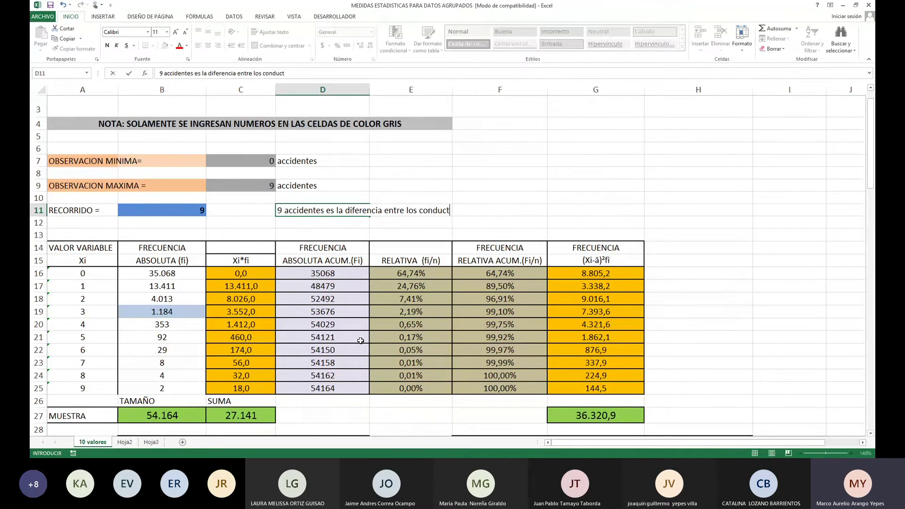
text(ores co)
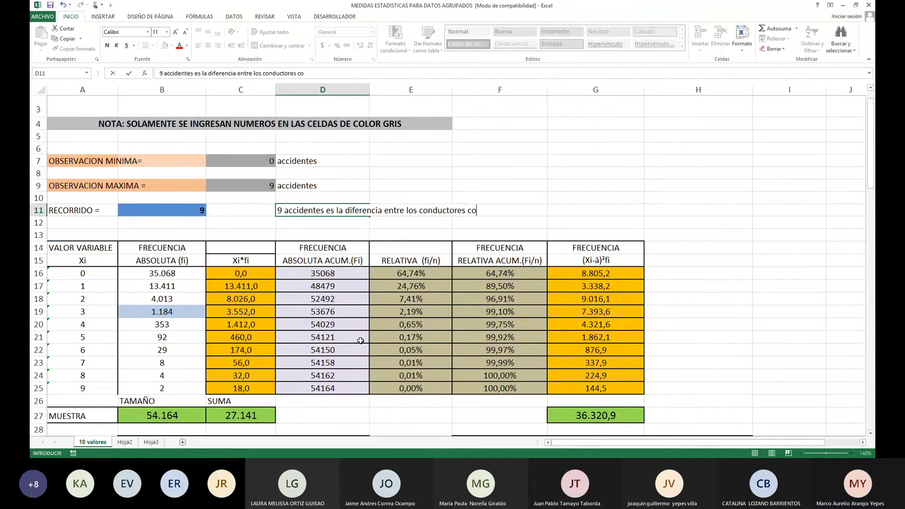
text(n mayores accidentes)
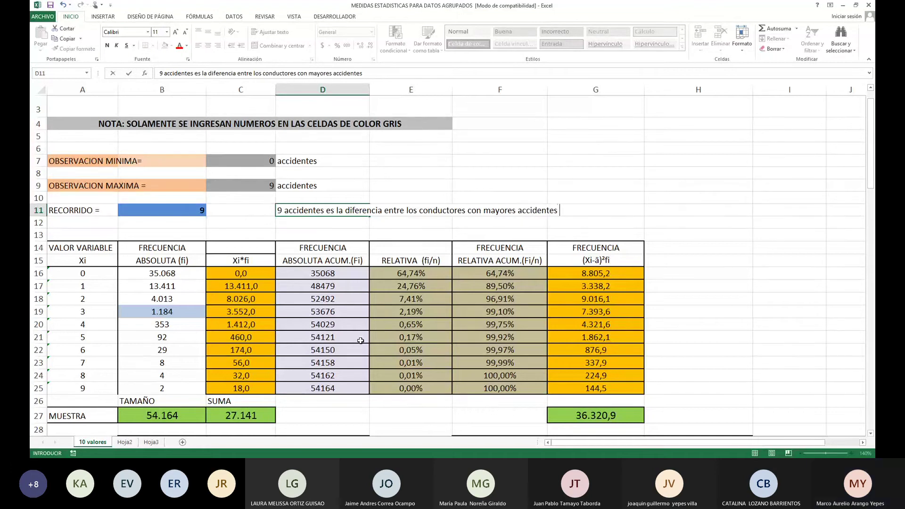
text( y los )
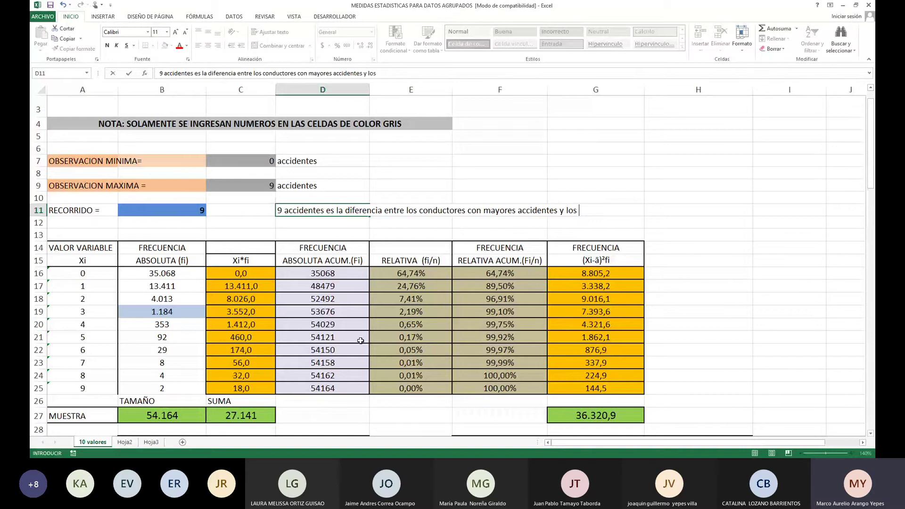
text(conductores con m)
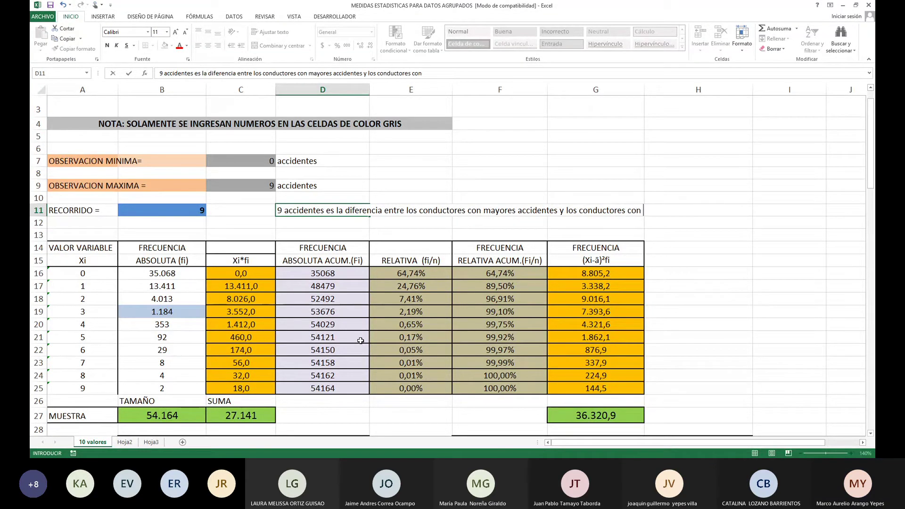
text(enos a)
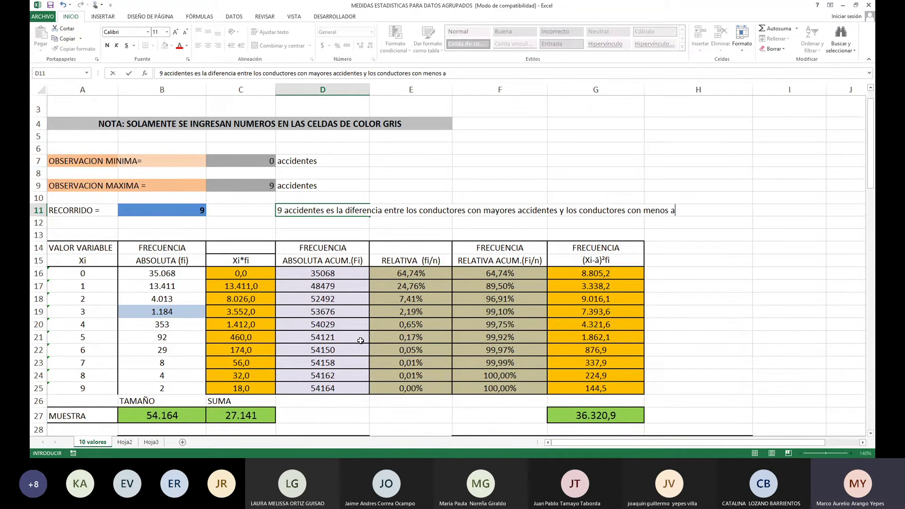
text(ccidentes)
key(Return)
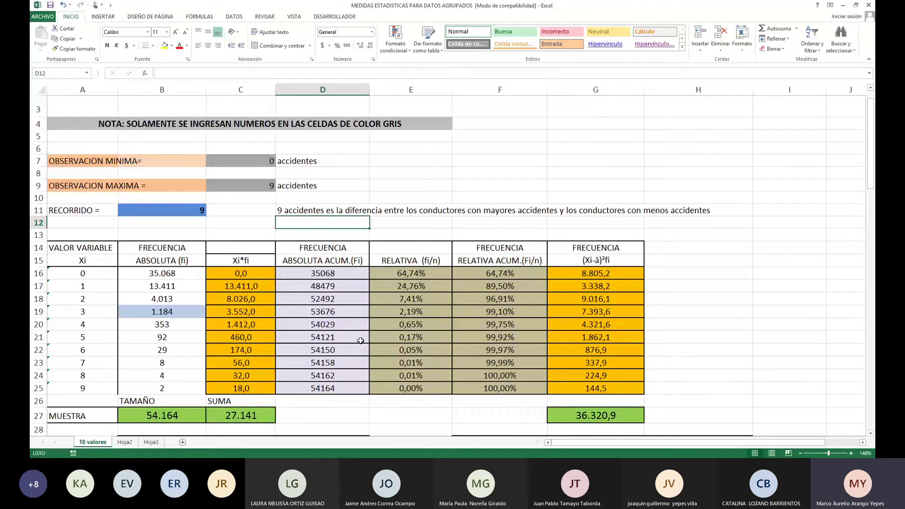
Enter the label "conductores" in B13 above the absolute frequency header.
key(Down)
key(Left)
key(Left)
text(conduct)
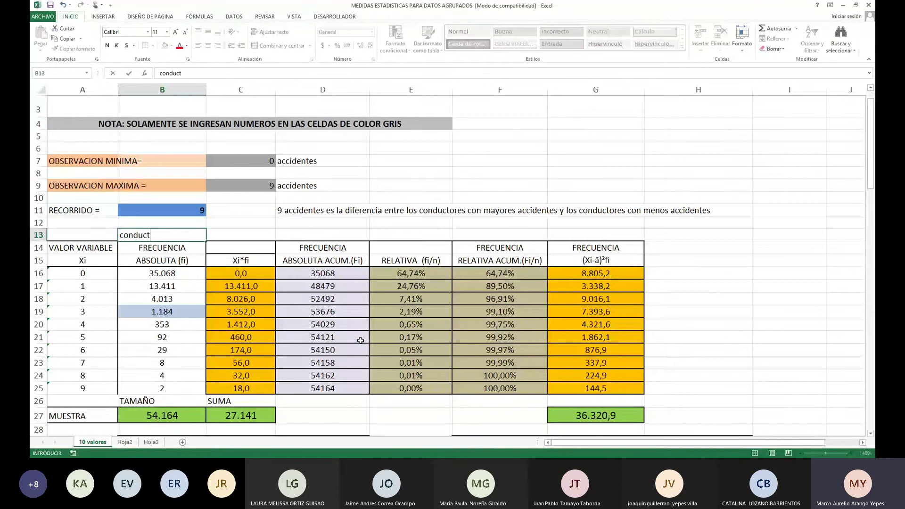
text(ores)
key(Return)
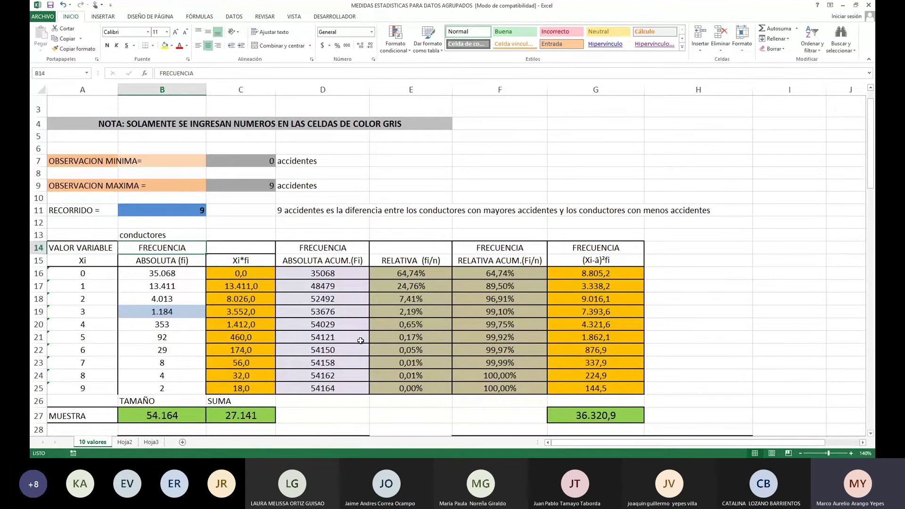
Examine the absolute and relative frequencies in row 16 and go to the first variable value in A16.
key(Up)
key(Up)
key(Up)
key(Down)
key(Down)
key(Down)
key(Down)
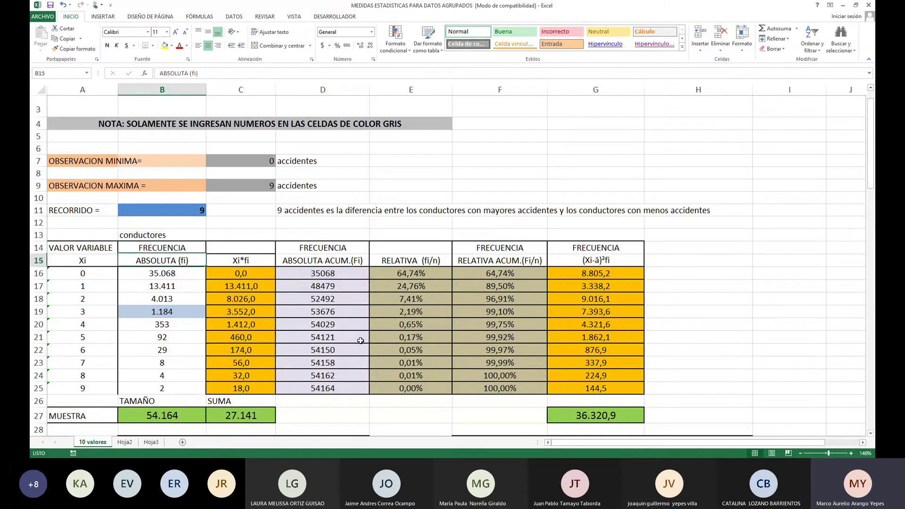
key(Down)
key(Right)
key(Right)
key(Right)
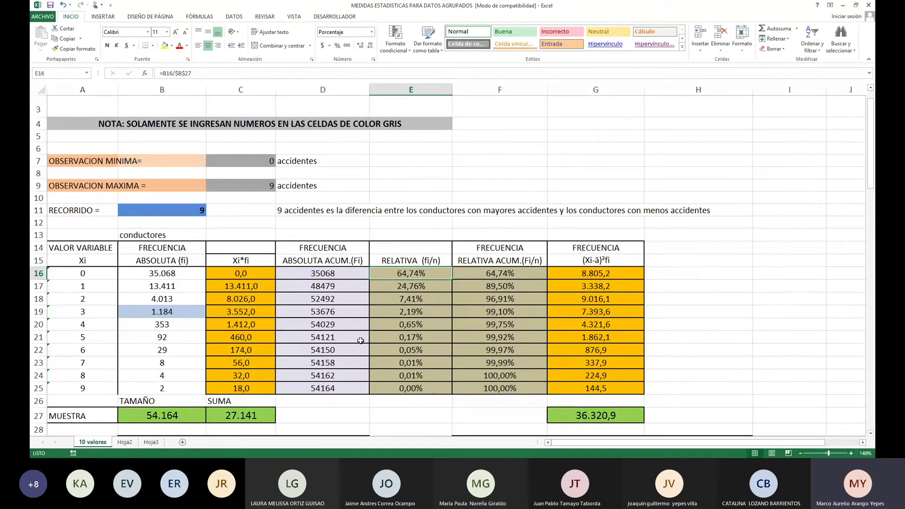
key(Left)
key(Left)
key(Left)
key(Left)
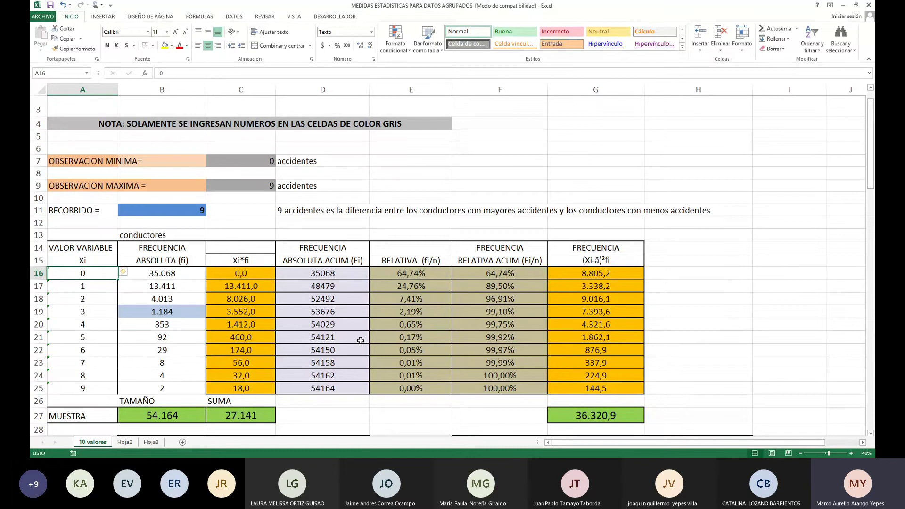
Review the mean, median, mode, asymmetry, kurtosis and quartile sections down to row 80 and return to the sheet title.
key(Down)
key(Down)
key(Down)
key(Down)
key(Down)
key(Down)
key(Down)
key(Down)
key(Down)
key(Down)
key(Down)
key(Down)
key(Down)
key(Down)
key(Down)
key(Down)
key(Down)
key(Down)
key(Down)
key(Down)
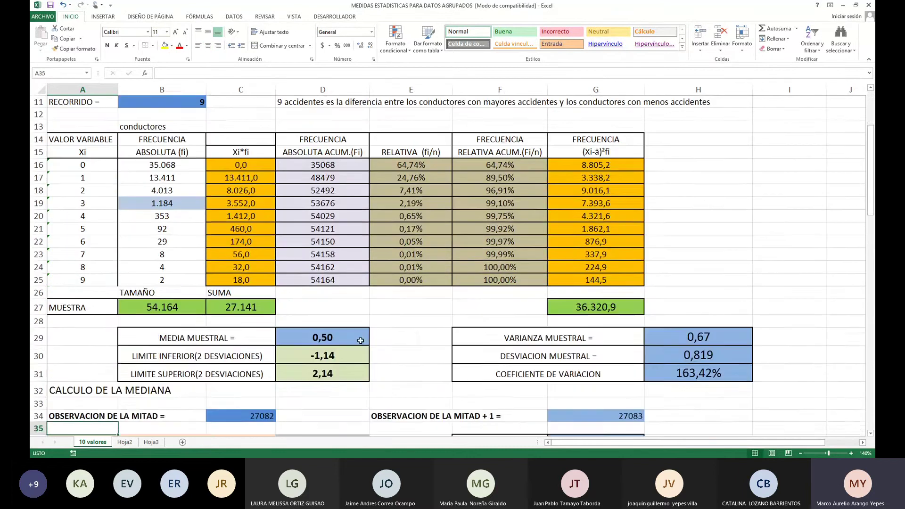
key(Down)
key(Down)
key(Down)
key(Down)
key(Down)
key(Down)
key(Down)
key(Down)
key(Down)
key(Down)
key(Down)
key(Down)
key(Down)
key(Down)
key(Down)
key(Down)
key(Down)
key(Down)
key(Down)
key(Down)
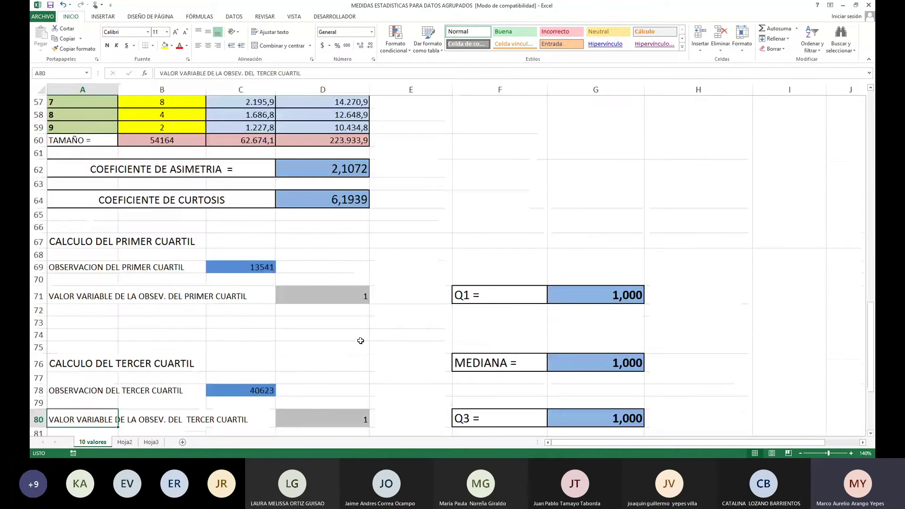
key(Up)
key(Up)
key(Up)
key(Up)
key(Up)
key(Up)
key(Up)
key(Up)
key(Up)
key(Up)
key(Up)
key(Up)
key(Up)
key(Up)
key(Up)
key(Up)
key(Up)
key(Up)
key(Up)
key(Up)
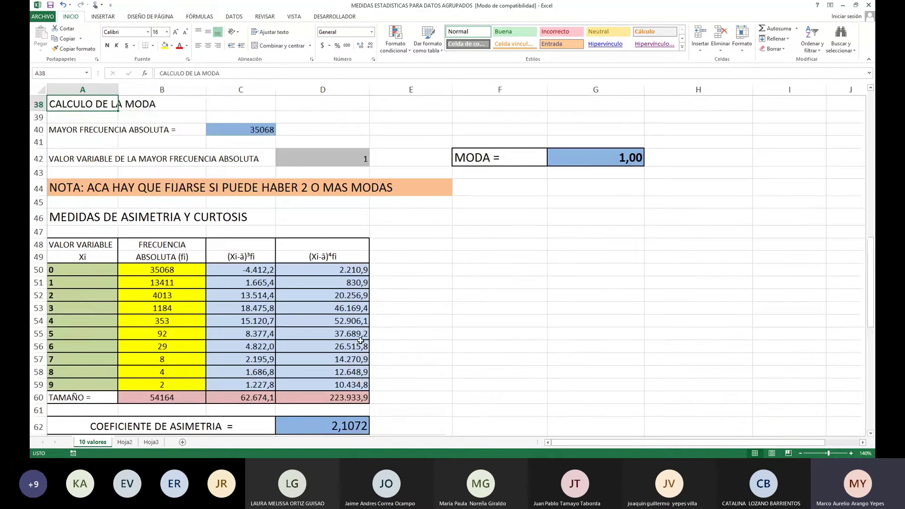
key(Up)
key(Up)
key(Up)
key(Up)
key(Up)
key(Up)
key(Up)
key(Up)
key(Up)
key(Up)
key(Up)
key(Up)
key(Up)
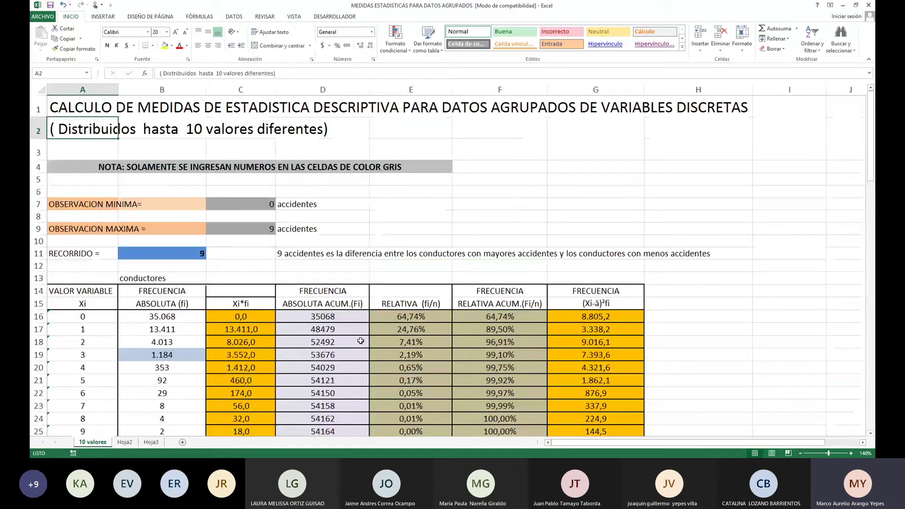
Examine the relative frequencies in column E from row 16 down to row 22.
key(Down)
key(Down)
key(Down)
key(Down)
key(Right)
key(Right)
key(Right)
key(Right)
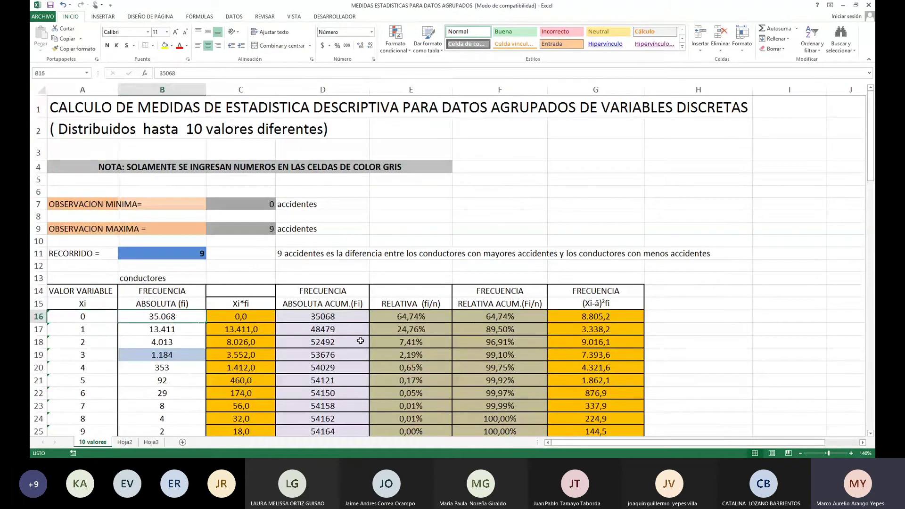
key(Down)
key(Down)
key(Down)
key(Down)
key(Down)
key(Down)
key(Down)
key(Down)
key(Down)
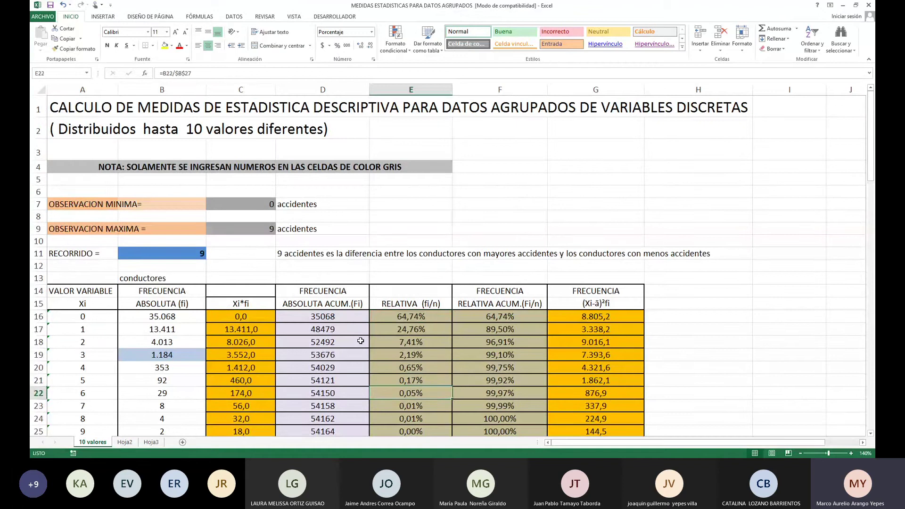
Go back up column E and examine the relative frequencies for zero and one accident in E16 and E17.
key(Up)
key(Up)
key(Up)
key(Up)
key(Up)
key(Up)
key(Up)
key(Up)
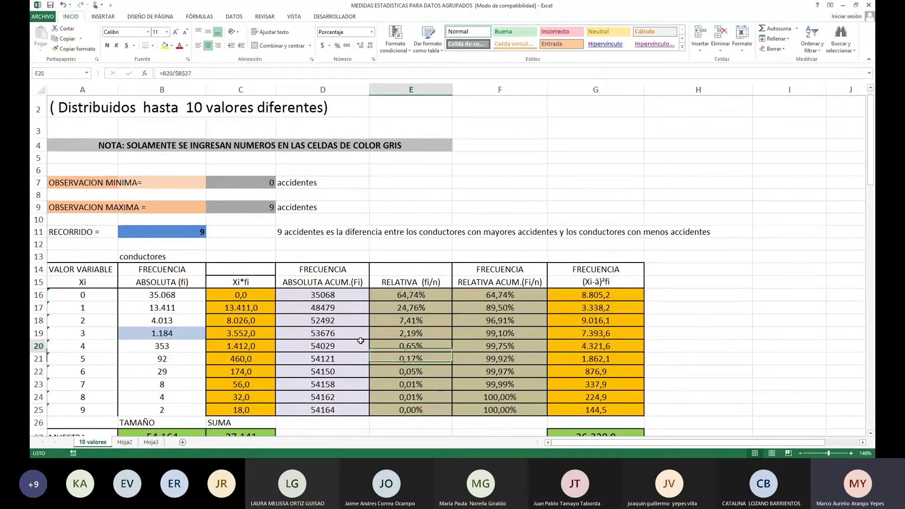
key(Up)
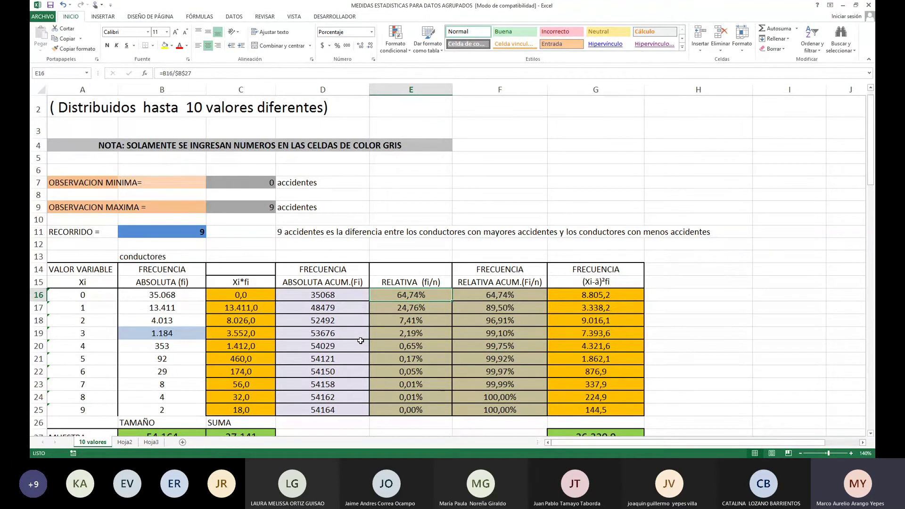
key(Down)
key(Down)
key(Down)
key(Down)
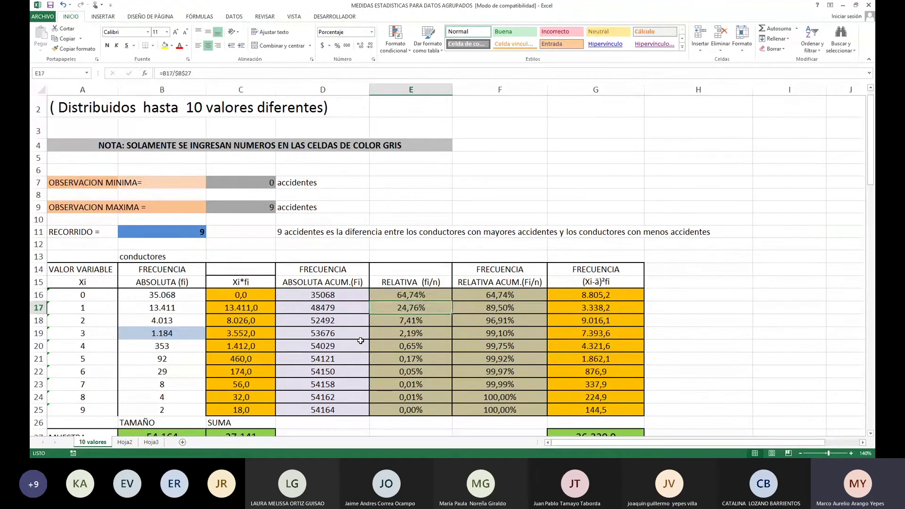
Copy the frequency table with the sample mean, limits and variation results, range A12:H31.
key(Up)
key(Up)
key(Up)
key(Up)
key(Up)
key(Up)
key(Up)
key(Up)
key(Up)
key(Up)
key(Up)
key(Up)
key(Up)
key(Up)
key(Up)
key(Up)
key(Up)
key(Up)
key(Up)
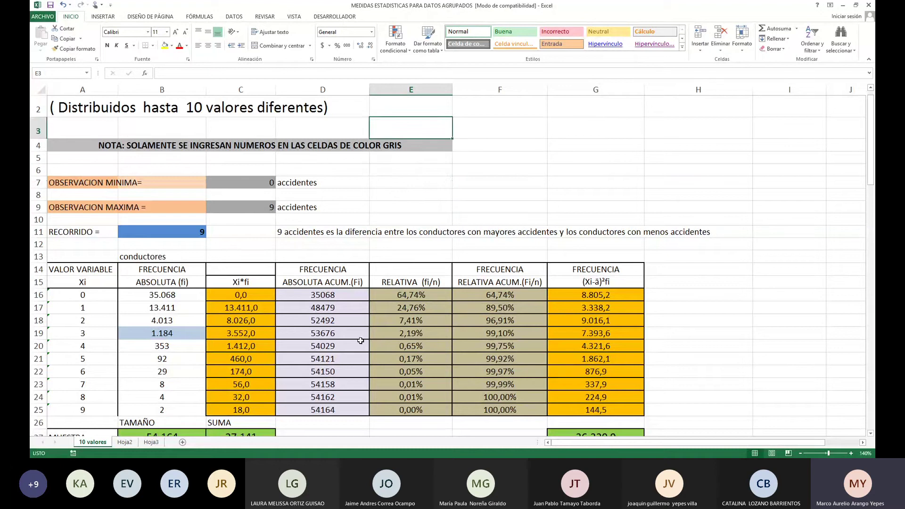
key(Down)
key(Down)
key(Down)
key(Down)
key(Down)
key(Down)
key(Down)
key(Down)
key(Down)
key(Left)
key(Left)
key(Left)
key(Left)
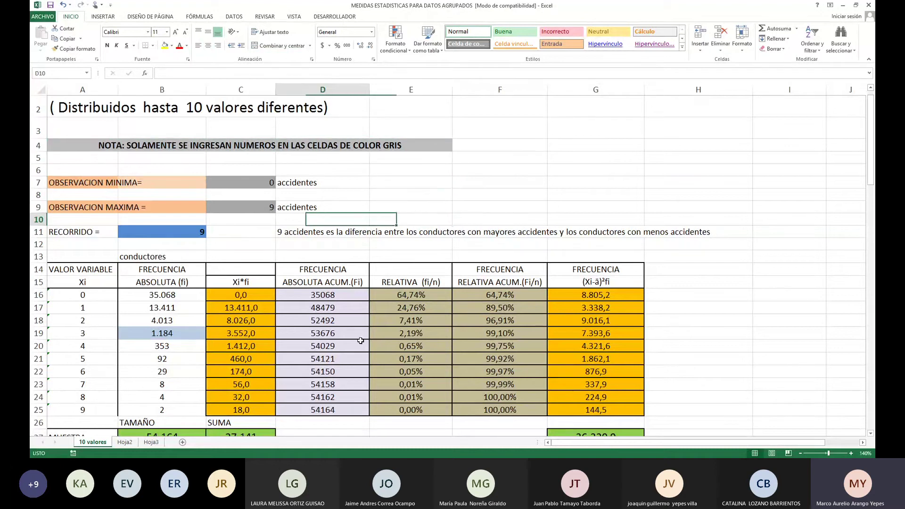
key(Down)
key(Down)
key(shift+Down)
key(shift+Down)
key(shift+Down)
key(shift+Down)
key(shift+Down)
key(shift+Down)
key(shift+Down)
key(shift+Down)
key(shift+Down)
key(shift+Down)
key(shift+Down)
key(shift+Down)
key(shift+Down)
key(shift+Down)
key(shift+Down)
key(shift+Down)
key(shift+Down)
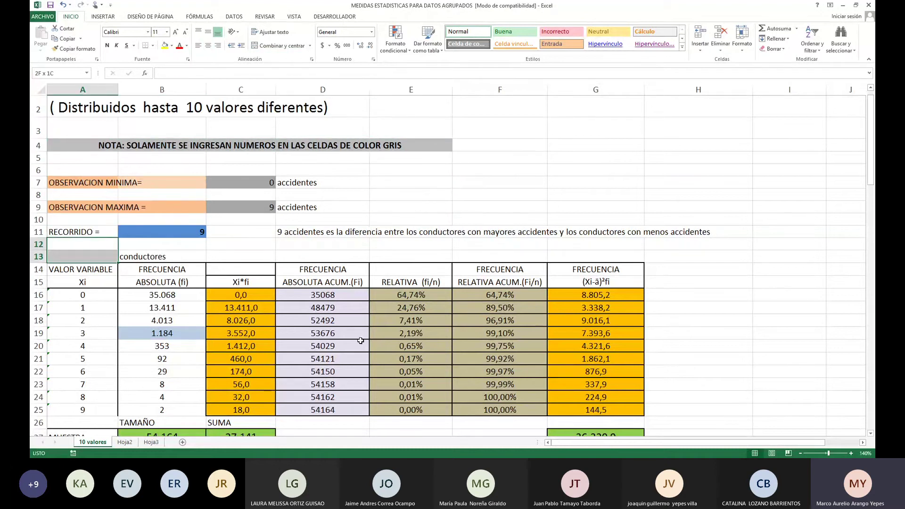
key(shift+Down)
key(shift+Down)
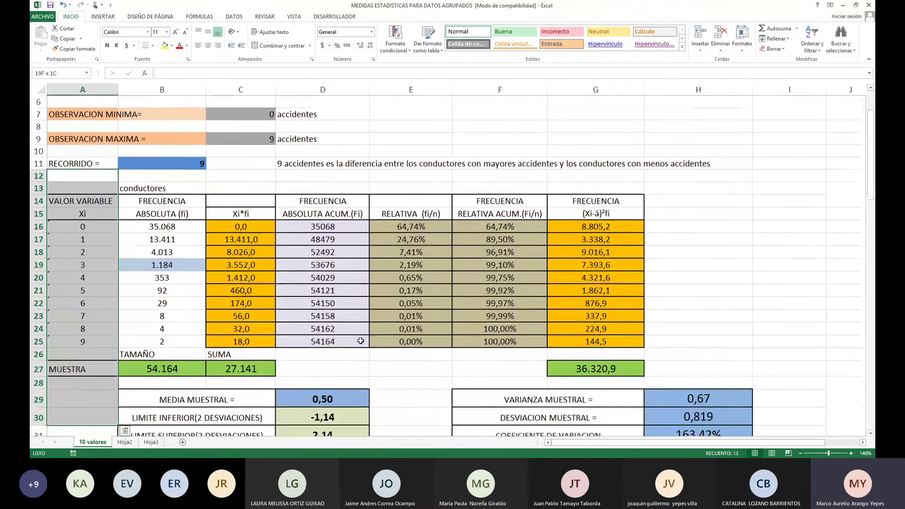
key(shift+Right)
key(shift+Right)
key(shift+Right)
key(shift+Right)
key(shift+Right)
key(shift+Right)
key(shift+Right)
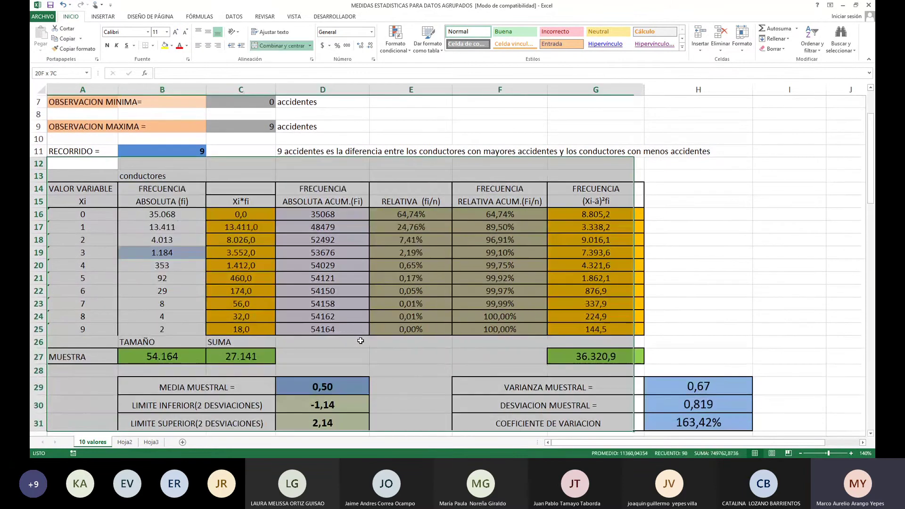
key(ctrl+c)
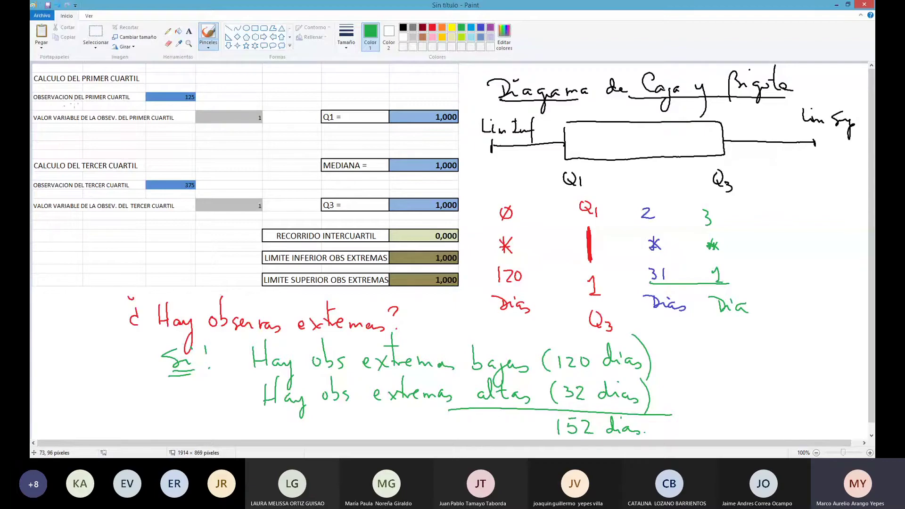
Switch to Paint, start a new image without saving the current drawing, and paste the copied table.
click(45, 18)
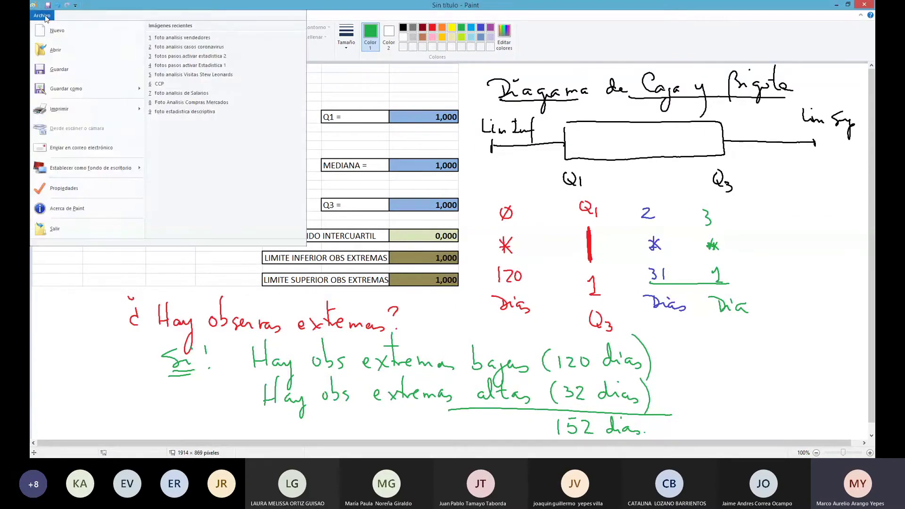
click(51, 35)
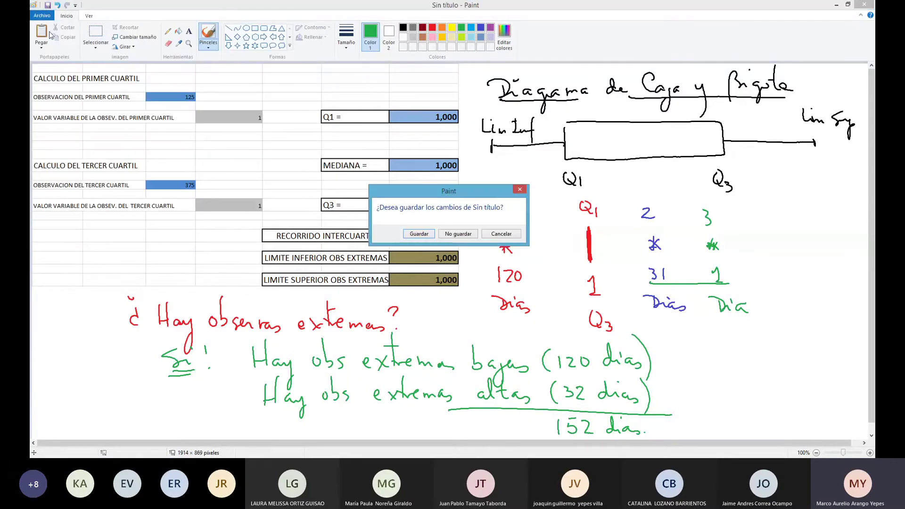
click(468, 233)
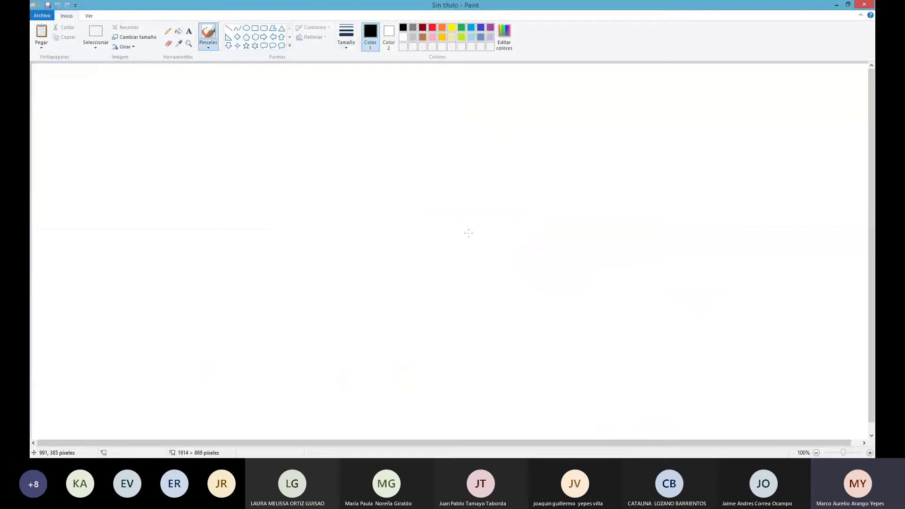
key(ctrl+v)
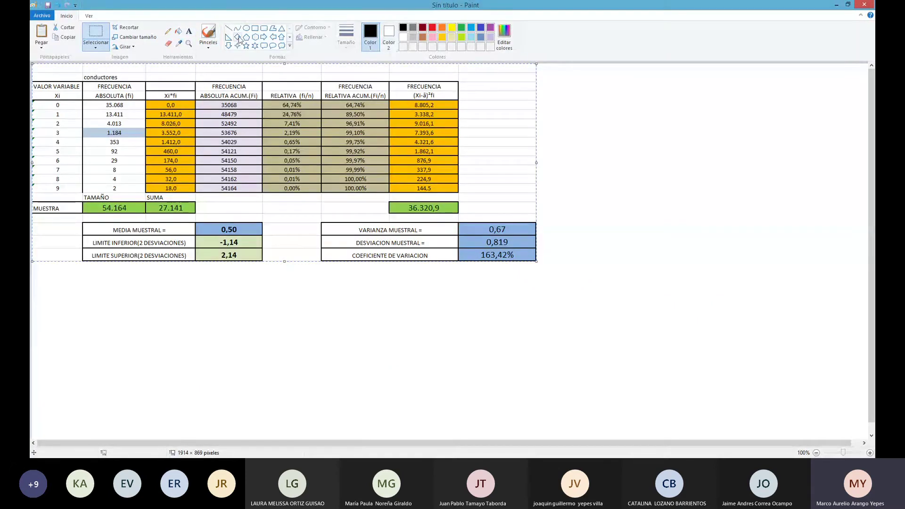
With the black brush, circle the sample size 54.164 and handwrite "n = 54164 Conductores (par)" beside the table.
click(209, 33)
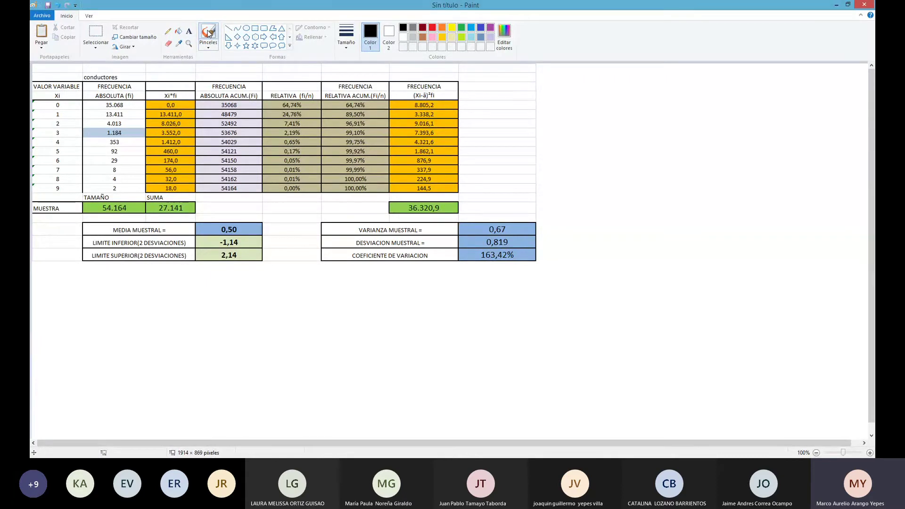
mouse_move(145, 195)
mouse_down()
mouse_move(110, 193)
mouse_move(137, 220)
mouse_move(148, 208)
mouse_up()
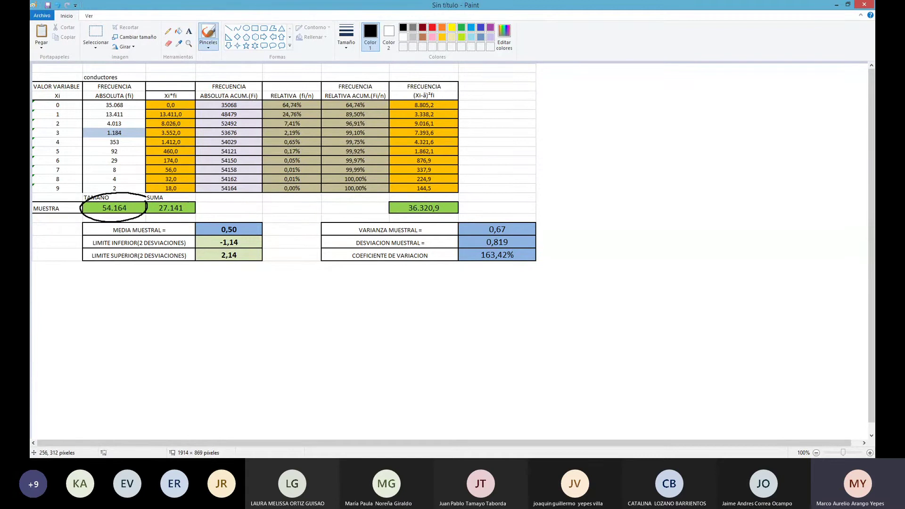
mouse_move(551, 79)
mouse_down()
mouse_move(560, 90)
mouse_move(593, 88)
mouse_move(599, 77)
mouse_move(610, 92)
mouse_move(649, 85)
mouse_move(645, 92)
mouse_move(700, 87)
mouse_move(700, 68)
mouse_move(725, 90)
mouse_up()
mouse_move(729, 64)
mouse_down()
mouse_move(729, 95)
mouse_move(770, 97)
mouse_move(734, 76)
mouse_move(798, 112)
mouse_move(797, 93)
mouse_move(835, 88)
mouse_move(834, 100)
mouse_up()
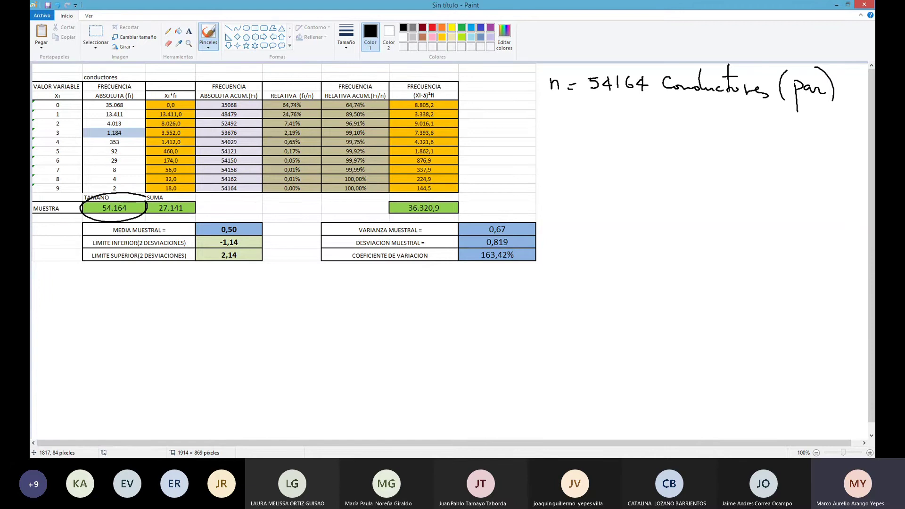
Handwrite "Suma = Total de Accidentes = 27141" beneath the sample size note.
mouse_move(563, 112)
mouse_down()
mouse_move(551, 118)
mouse_move(558, 128)
mouse_move(625, 121)
mouse_up()
mouse_move(617, 126)
mouse_down()
mouse_move(679, 126)
mouse_move(686, 115)
mouse_move(686, 126)
mouse_up()
mouse_move(705, 119)
mouse_down()
mouse_move(696, 124)
mouse_move(708, 110)
mouse_move(717, 125)
mouse_up()
mouse_move(732, 109)
mouse_down()
mouse_move(728, 128)
mouse_move(738, 126)
mouse_up()
drag(729, 120, 762, 126)
mouse_move(763, 122)
mouse_down()
mouse_move(773, 122)
mouse_move(769, 110)
mouse_up()
mouse_move(770, 124)
mouse_down()
mouse_move(789, 127)
mouse_move(792, 114)
mouse_move(809, 134)
mouse_up()
drag(620, 154, 698, 159)
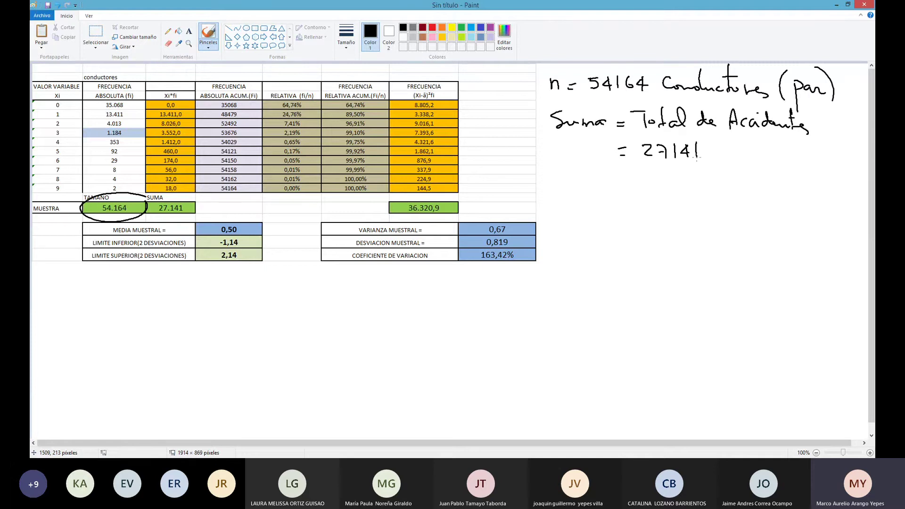
In green, circle the sample mean 0,50 and handwrite "X̄ = 0.50 Accidentes/conductor" under the total of accidents.
click(462, 27)
mouse_move(258, 218)
mouse_down()
mouse_move(208, 223)
mouse_move(250, 237)
mouse_move(241, 217)
mouse_up()
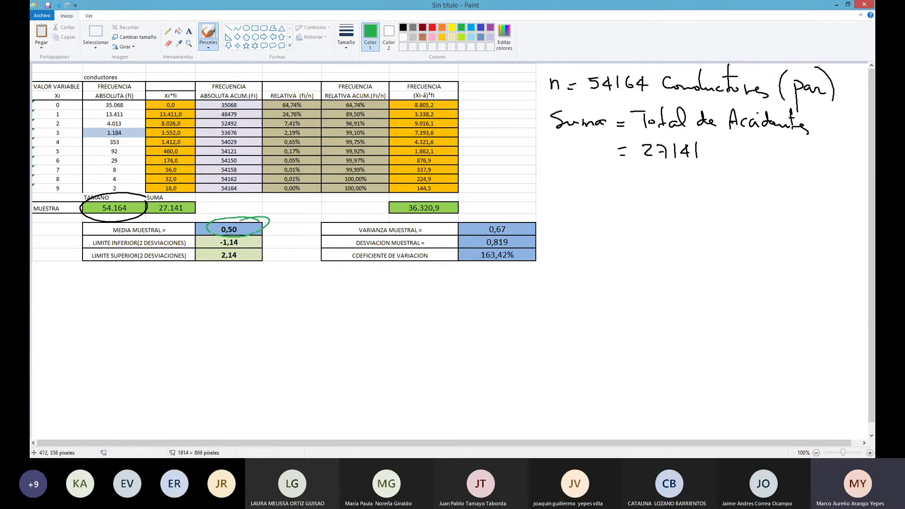
mouse_move(556, 178)
mouse_down()
mouse_move(570, 194)
mouse_move(556, 195)
mouse_move(567, 172)
mouse_move(607, 196)
mouse_move(611, 184)
mouse_move(645, 193)
mouse_move(634, 197)
mouse_up()
mouse_move(635, 183)
mouse_down()
mouse_move(716, 196)
mouse_move(728, 178)
mouse_move(762, 195)
mouse_move(751, 178)
mouse_up()
drag(772, 165, 761, 211)
mouse_move(781, 185)
mouse_down()
mouse_move(775, 193)
mouse_move(803, 202)
mouse_move(851, 199)
mouse_move(835, 178)
mouse_up()
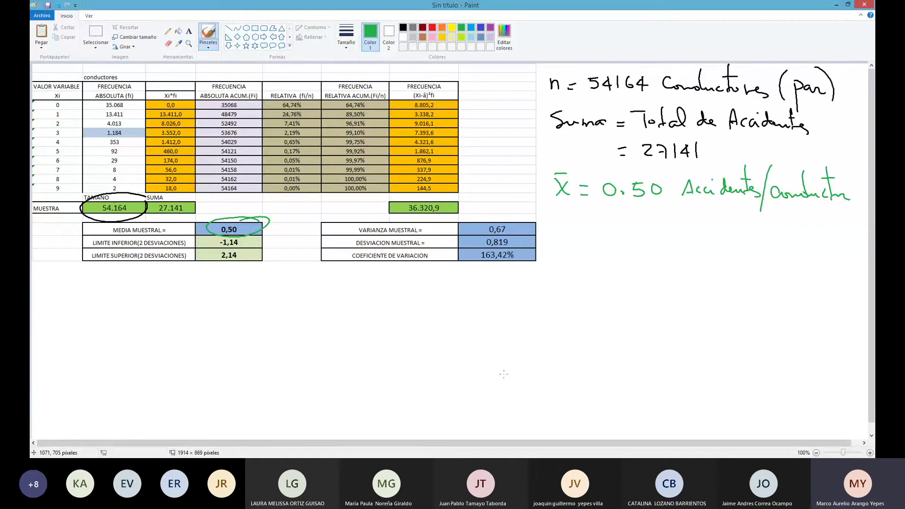
Handwrite the interpretation of the mean: "El número promedio de Accidentes por conductor es de 0.50".
mouse_move(567, 220)
mouse_down()
mouse_move(578, 239)
mouse_move(657, 231)
mouse_up()
drag(599, 214, 600, 211)
mouse_move(674, 232)
mouse_down()
mouse_move(677, 264)
mouse_move(686, 236)
mouse_move(722, 238)
mouse_move(726, 209)
mouse_move(750, 239)
mouse_up()
drag(765, 240, 789, 244)
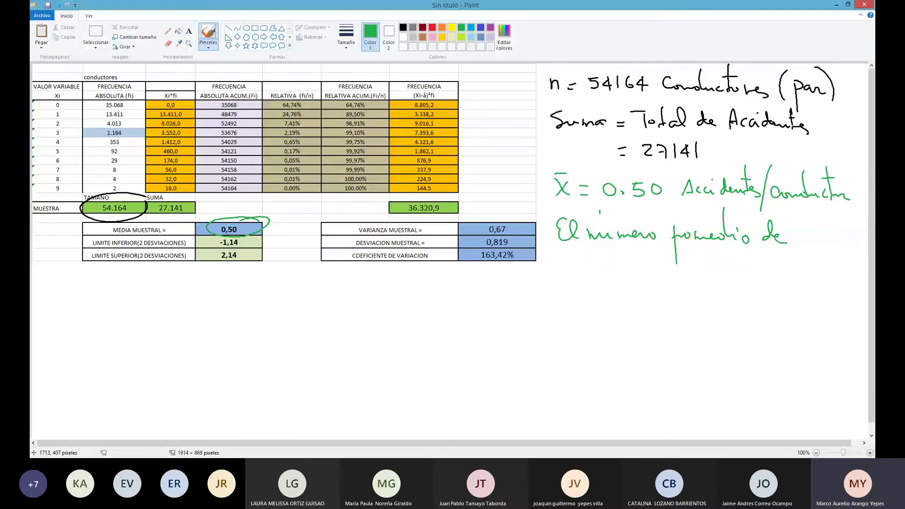
mouse_move(558, 275)
mouse_down()
mouse_move(563, 257)
mouse_move(568, 272)
mouse_move(583, 271)
mouse_up()
mouse_move(592, 265)
mouse_down()
mouse_move(648, 270)
mouse_move(667, 297)
mouse_move(679, 267)
mouse_move(738, 276)
mouse_move(795, 267)
mouse_move(824, 282)
mouse_up()
mouse_move(571, 297)
mouse_down()
mouse_move(563, 304)
mouse_move(622, 300)
mouse_move(622, 310)
mouse_move(647, 295)
mouse_up()
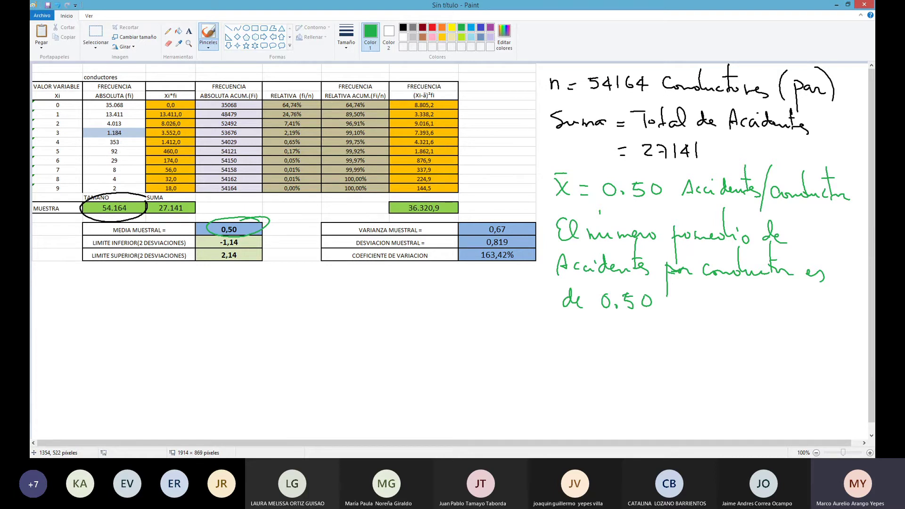
Circle the relative frequency 64,74% with an arrow to variable value 0, and circle the variance and standard deviation.
mouse_move(317, 99)
mouse_down()
mouse_move(284, 91)
mouse_move(299, 112)
mouse_move(317, 97)
mouse_move(188, 85)
mouse_move(66, 107)
mouse_up()
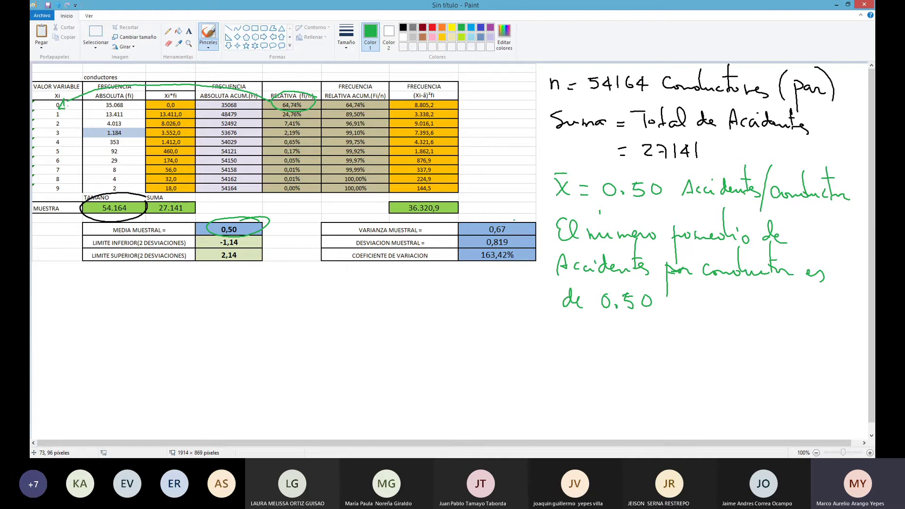
mouse_move(516, 220)
mouse_down()
mouse_move(485, 235)
mouse_move(490, 249)
mouse_move(515, 238)
mouse_up()
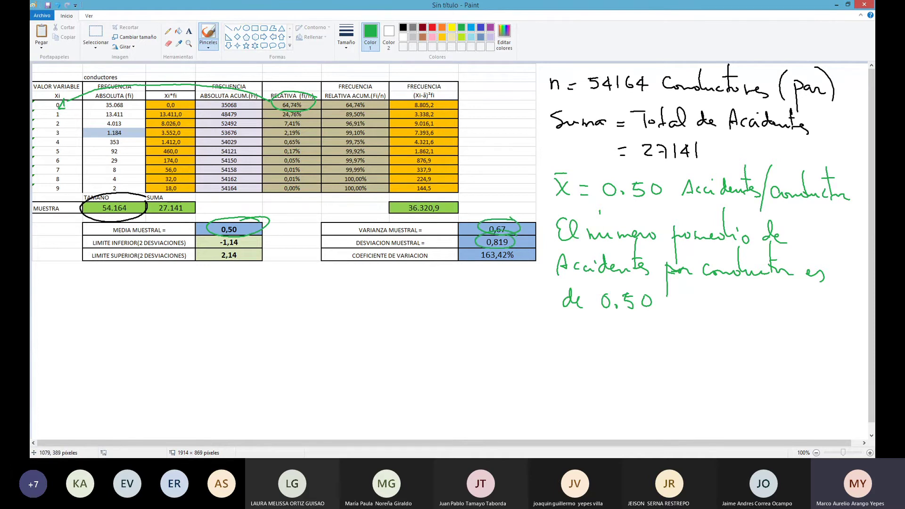
In indigo, box the coefficient of variation and handwrite "Cof = 163.42%" below the table with the percentage underlined.
click(481, 27)
mouse_move(471, 267)
mouse_down()
mouse_move(525, 268)
mouse_move(516, 247)
mouse_move(466, 264)
mouse_move(532, 266)
mouse_move(468, 260)
mouse_up()
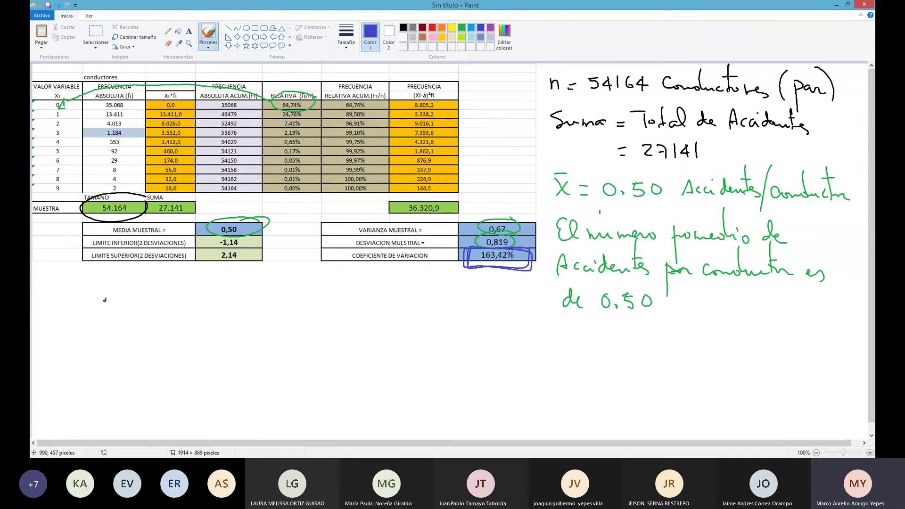
mouse_move(105, 300)
mouse_down()
mouse_move(122, 309)
mouse_move(130, 331)
mouse_move(136, 313)
mouse_up()
drag(151, 304, 184, 314)
drag(200, 298, 193, 309)
drag(210, 300, 212, 312)
click(222, 309)
mouse_move(239, 296)
mouse_down()
mouse_move(237, 305)
mouse_move(249, 303)
mouse_move(243, 311)
mouse_up()
mouse_move(250, 302)
mouse_down()
mouse_move(259, 300)
mouse_move(259, 314)
mouse_move(268, 298)
mouse_up()
drag(274, 291, 267, 317)
drag(275, 312, 276, 315)
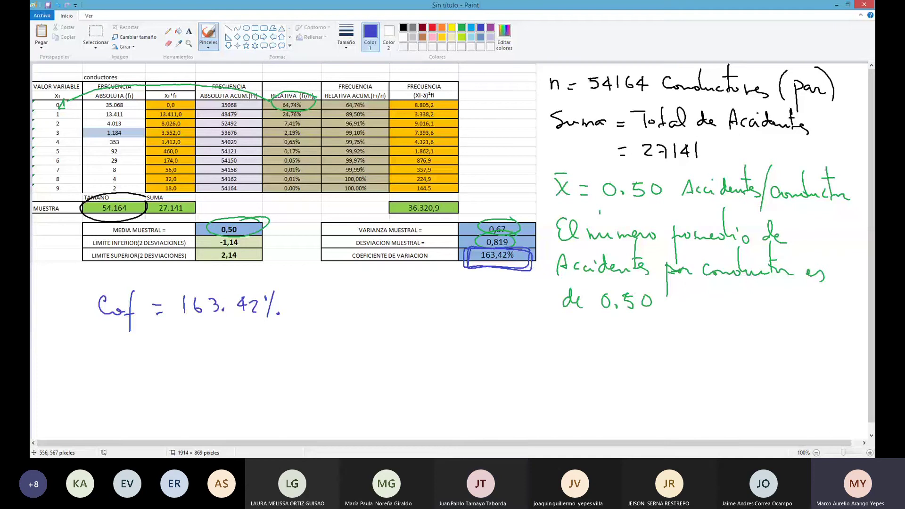
drag(184, 322, 285, 322)
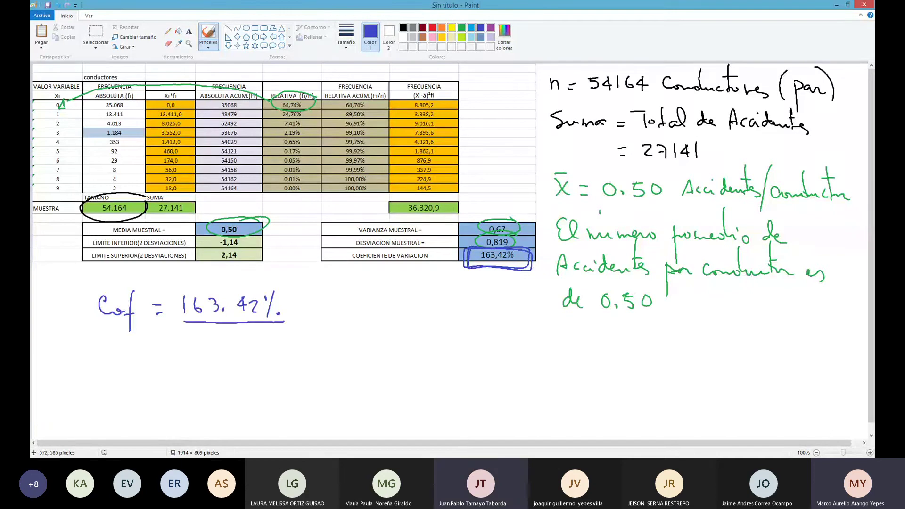
Handwrite the interpretation "El # de accidentes es bastante Heterogeneo" beside the coefficient.
mouse_move(336, 293)
mouse_down()
mouse_move(348, 313)
mouse_move(381, 317)
mouse_up()
mouse_move(409, 297)
mouse_down()
mouse_move(409, 315)
mouse_move(420, 316)
mouse_up()
mouse_move(447, 305)
mouse_down()
mouse_move(442, 312)
mouse_move(473, 315)
mouse_up()
mouse_move(489, 293)
mouse_down()
mouse_move(490, 315)
mouse_move(509, 312)
mouse_up()
mouse_move(510, 279)
mouse_down()
mouse_move(518, 304)
mouse_move(538, 312)
mouse_up()
mouse_move(334, 338)
mouse_down()
mouse_move(349, 351)
mouse_move(400, 352)
mouse_up()
mouse_move(409, 334)
mouse_down()
mouse_move(409, 348)
mouse_move(465, 349)
mouse_move(485, 335)
mouse_move(485, 348)
mouse_up()
mouse_move(487, 338)
mouse_down()
mouse_move(498, 338)
mouse_move(499, 349)
mouse_up()
drag(504, 340, 512, 347)
mouse_move(514, 315)
mouse_down()
mouse_move(514, 345)
mouse_move(527, 347)
mouse_up()
mouse_move(528, 340)
mouse_down()
mouse_move(554, 342)
mouse_move(550, 362)
mouse_move(569, 345)
mouse_move(596, 344)
mouse_up()
drag(511, 325, 535, 325)
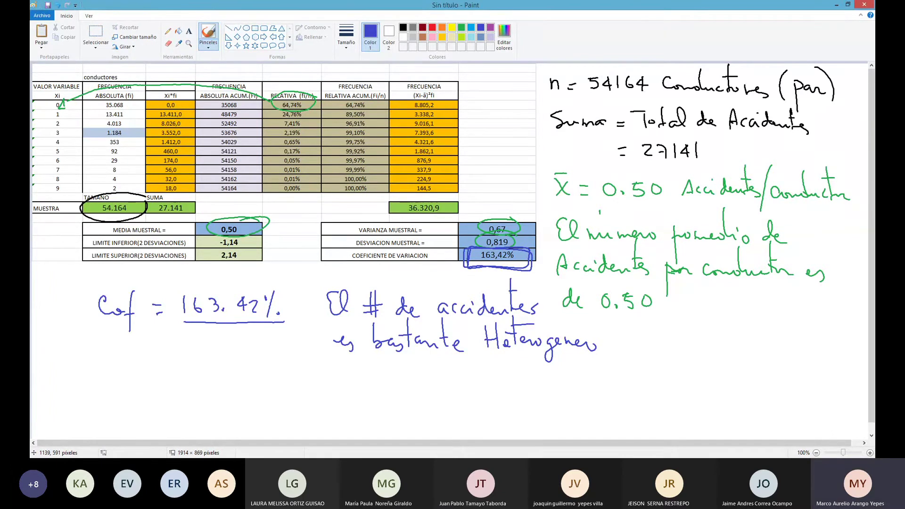
Handwrite "(Mediana)" in parentheses under the heterogeneity interpretation.
mouse_move(373, 370)
mouse_down()
mouse_move(374, 383)
mouse_move(387, 365)
mouse_move(391, 385)
mouse_move(475, 387)
mouse_up()
drag(482, 357, 486, 389)
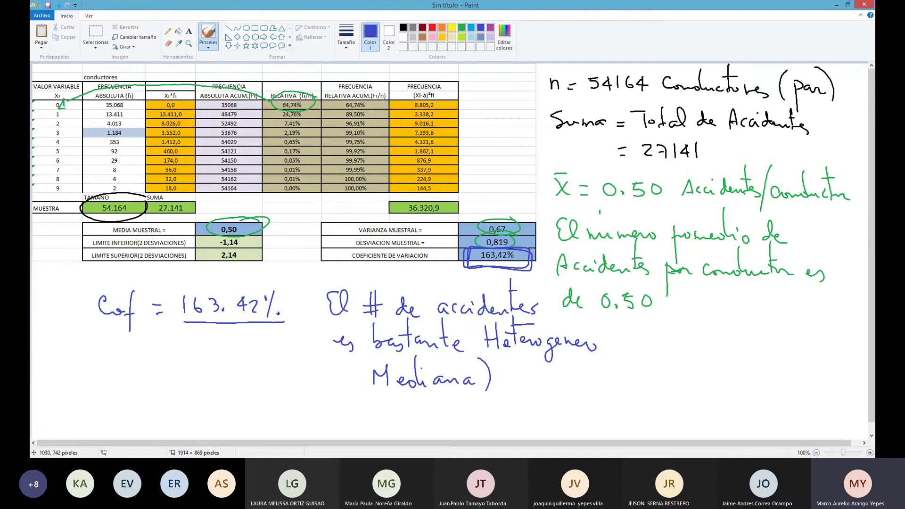
drag(368, 354, 363, 395)
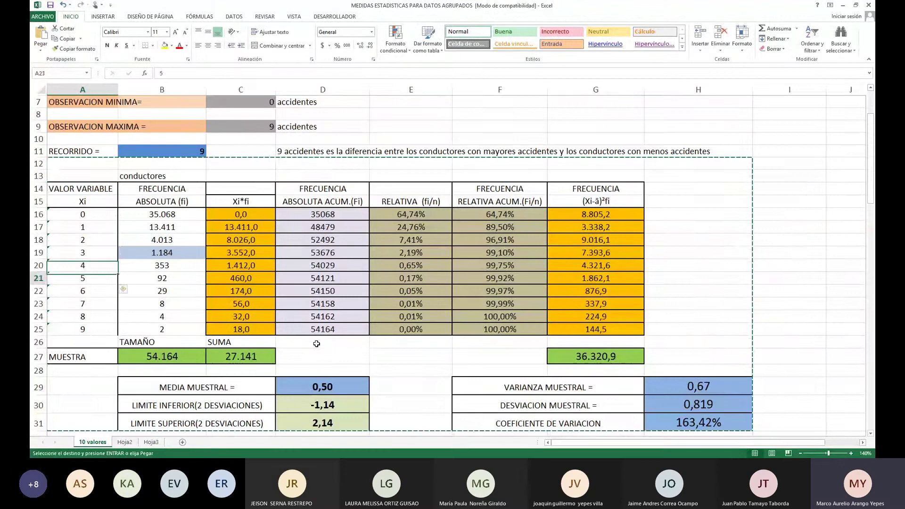
Select the skewness and kurtosis block from the "MEDIDAS DE ASIMETRIA Y CURTOSIS" title through the kurtosis coefficient, A46:D64, and copy it.
key(Down)
key(Down)
key(Down)
key(Down)
key(Down)
key(Down)
key(Down)
key(Down)
key(Down)
key(Down)
key(Down)
key(Down)
key(Down)
key(Down)
key(Down)
key(Down)
key(Down)
key(Down)
key(Down)
key(Down)
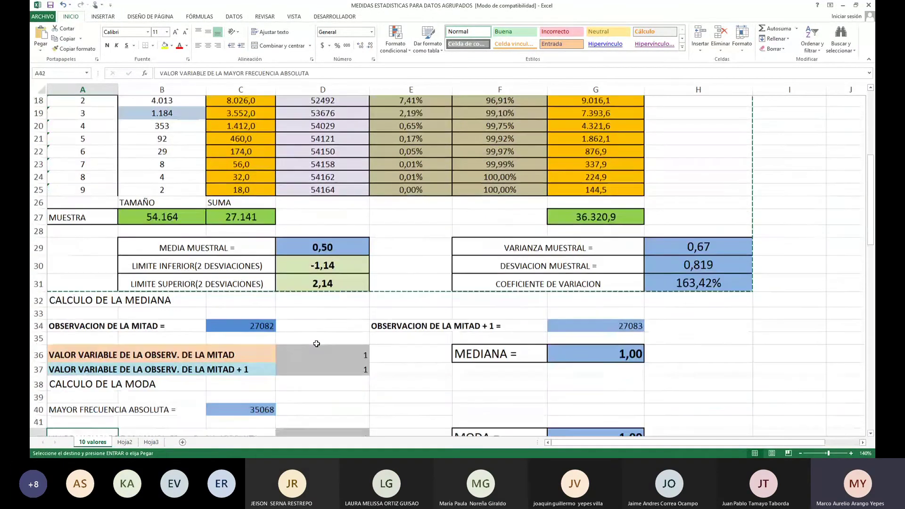
key(Down)
key(Down)
key(Down)
key(Down)
key(Down)
key(Down)
key(Down)
key(Down)
key(Down)
key(Down)
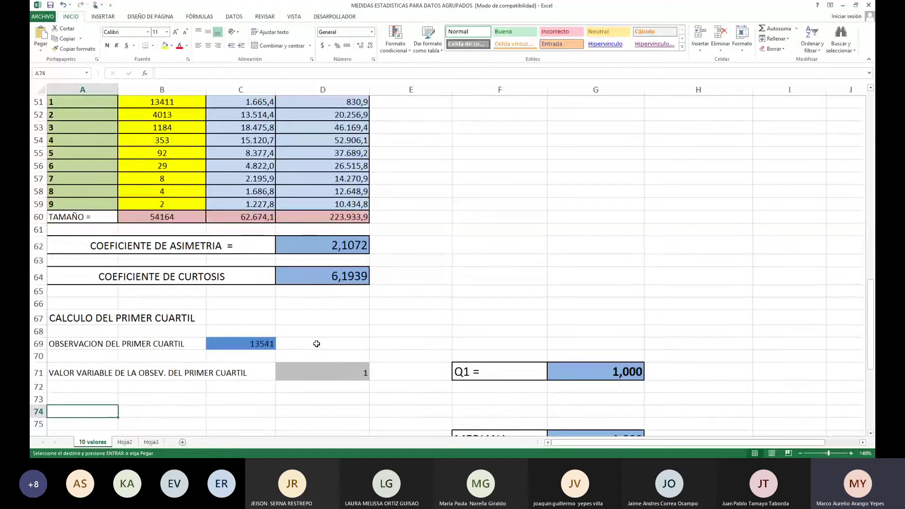
key(Up)
key(Up)
key(Up)
key(Up)
key(Up)
key(Up)
key(Up)
key(Up)
key(Up)
key(Up)
key(Up)
key(Up)
key(Up)
key(Up)
key(Up)
key(Up)
key(Up)
key(Up)
key(Up)
key(Up)
scroll(317, 344, up, 1)
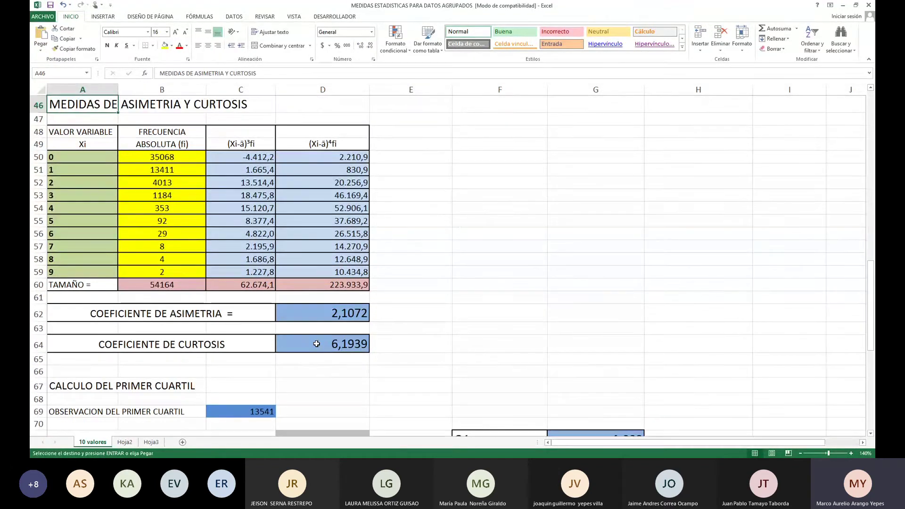
key(shift+Down)
key(shift+Down)
key(shift+Down)
key(shift+Down)
key(shift+Down)
key(shift+Down)
key(shift+Down)
key(shift+Down)
key(shift+Down)
key(shift+Down)
key(shift+Down)
key(shift+Down)
key(shift+Down)
key(shift+Down)
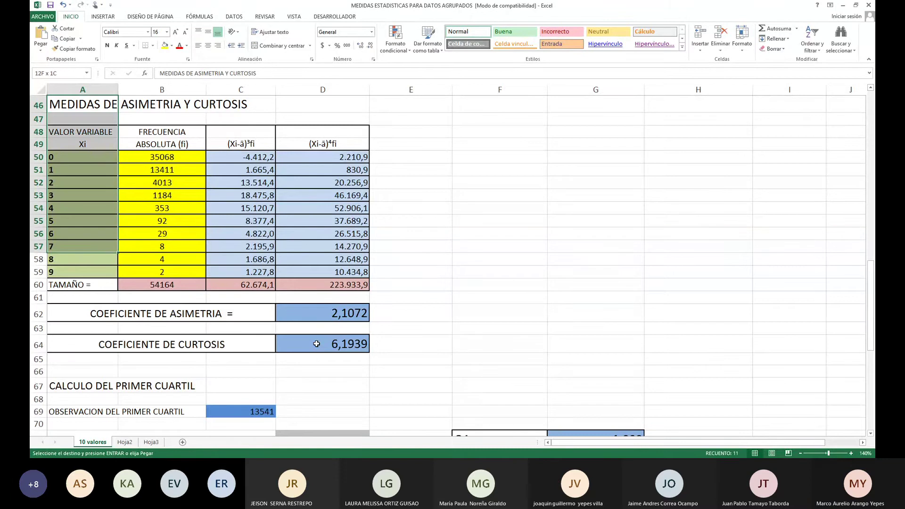
key(shift+Down)
key(shift+Down)
key(shift+Right)
key(shift+Right)
key(shift+Down)
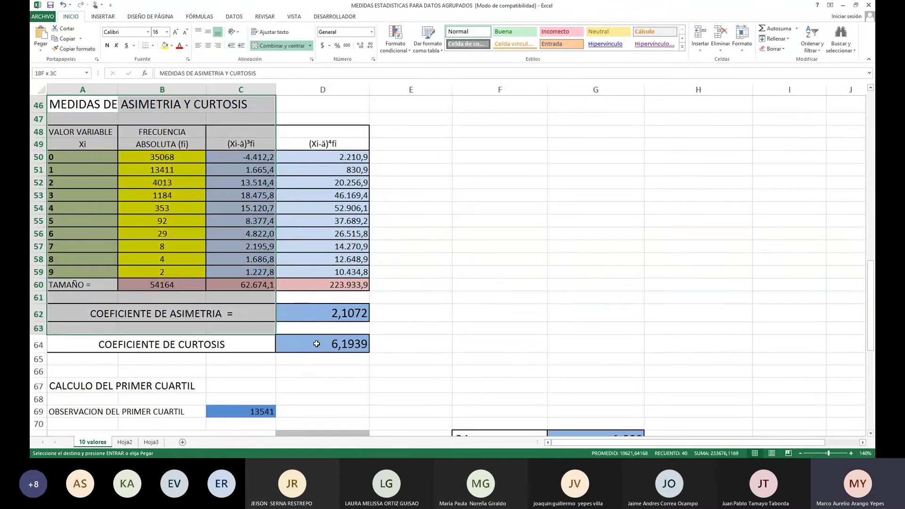
key(shift+Down)
key(shift+Right)
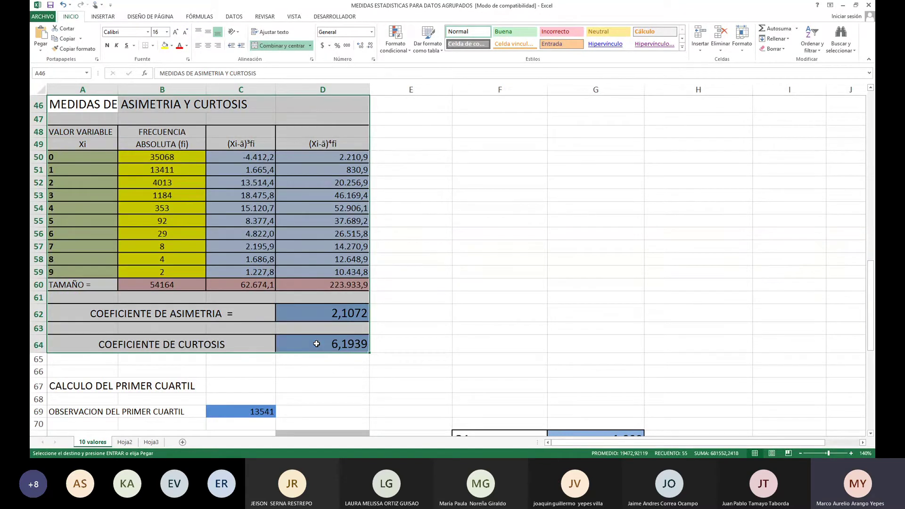
key(ctrl+c)
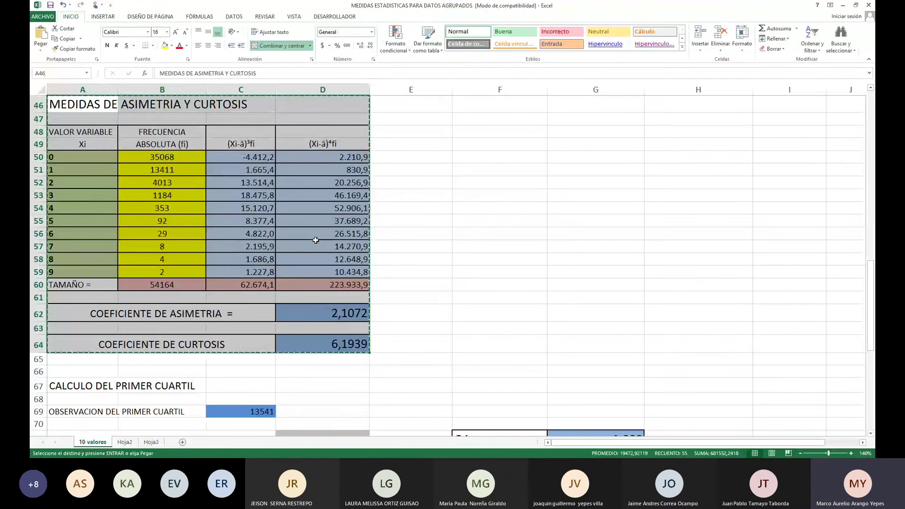
key(ctrl+v)
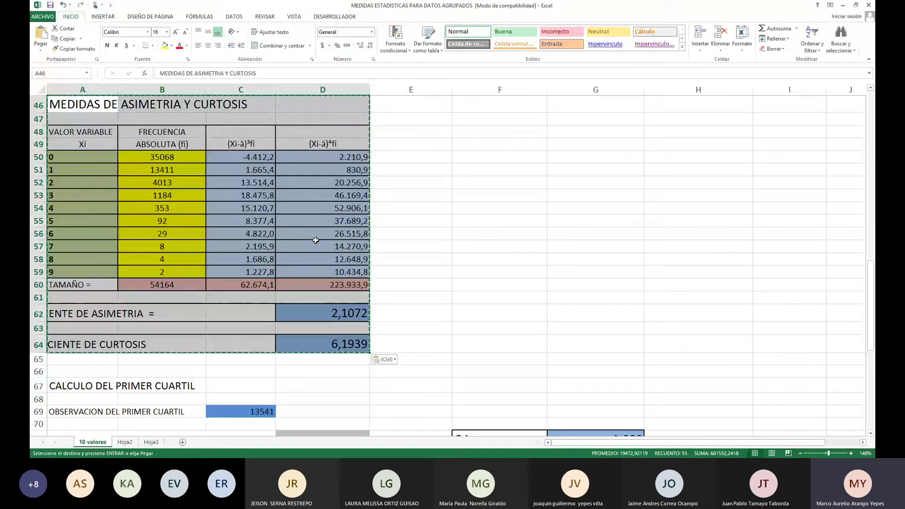
click(508, 293)
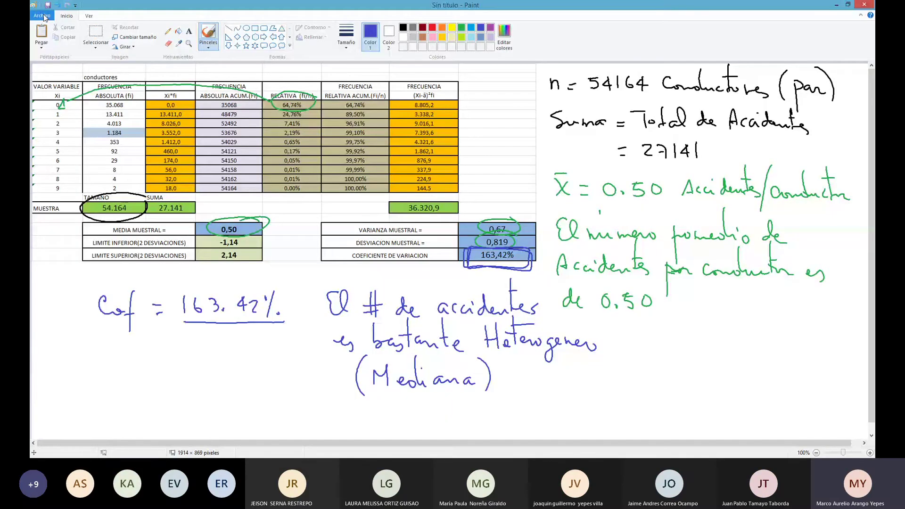
In Paint, start a new blank image without saving the current notes and paste the copied skewness and kurtosis table.
click(43, 15)
click(47, 33)
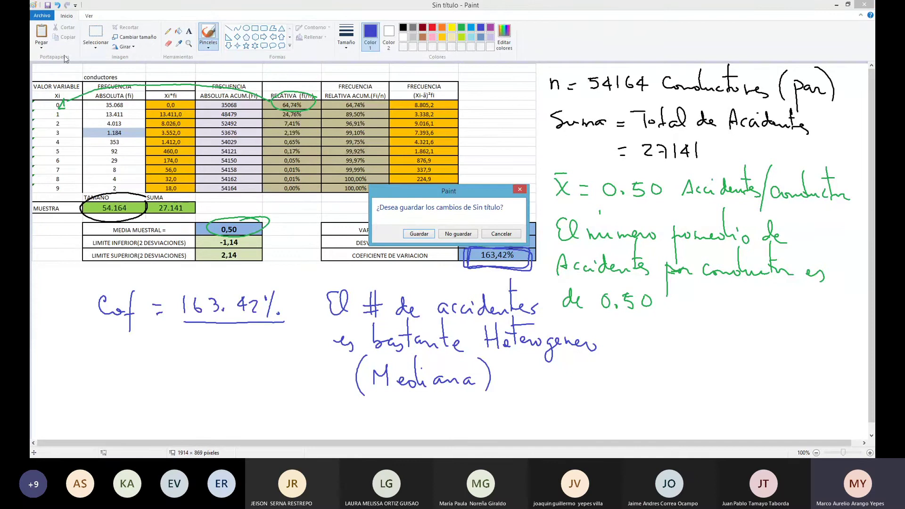
click(456, 234)
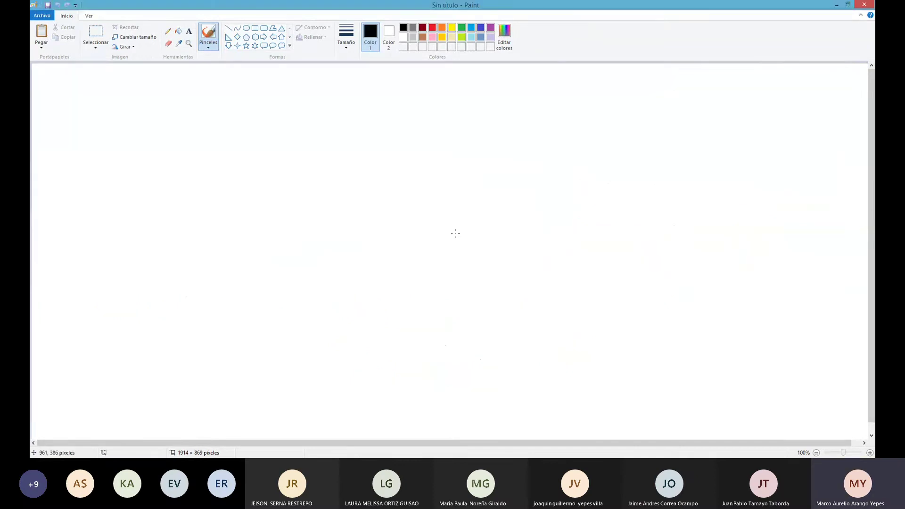
key(ctrl+v)
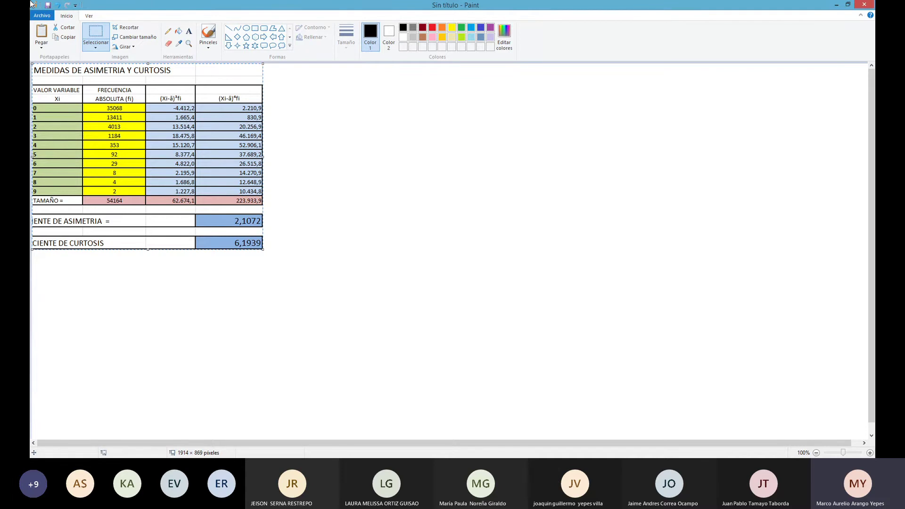
With the black brush, handwrite "Coef de Asimetría = 2.1072" beside the top of the table and underline the coefficient's name.
click(208, 35)
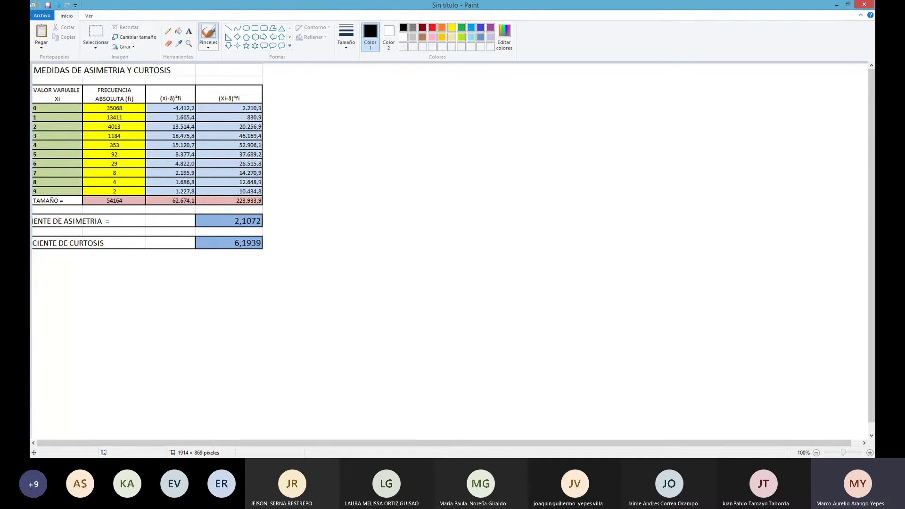
mouse_move(322, 82)
mouse_down()
mouse_move(327, 94)
mouse_move(343, 92)
mouse_move(350, 113)
mouse_up()
mouse_move(344, 87)
mouse_down()
mouse_move(371, 77)
mouse_move(376, 90)
mouse_up()
drag(378, 87, 387, 91)
mouse_move(409, 75)
mouse_down()
mouse_move(407, 95)
mouse_move(419, 93)
mouse_up()
mouse_move(407, 85)
mouse_down()
mouse_move(475, 93)
mouse_move(484, 78)
mouse_up()
click(433, 77)
drag(490, 89, 493, 94)
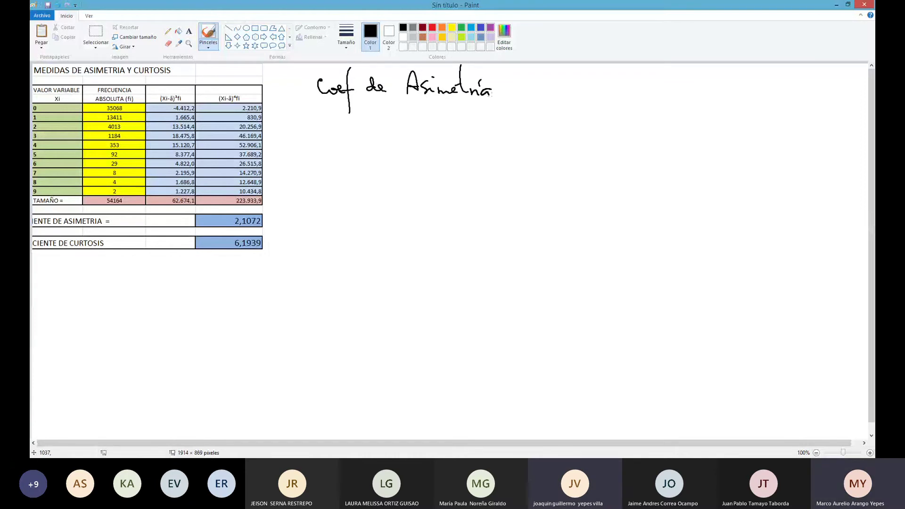
drag(504, 92, 514, 91)
drag(505, 98, 515, 97)
click(547, 91)
mouse_move(531, 83)
mouse_down()
mouse_move(543, 92)
mouse_move(589, 80)
mouse_move(588, 91)
mouse_move(607, 92)
mouse_up()
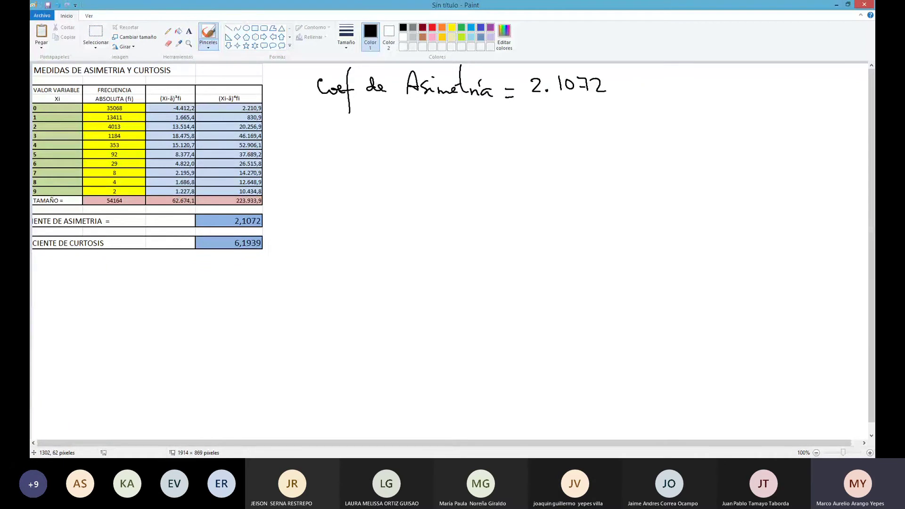
drag(446, 76, 477, 75)
drag(322, 101, 488, 105)
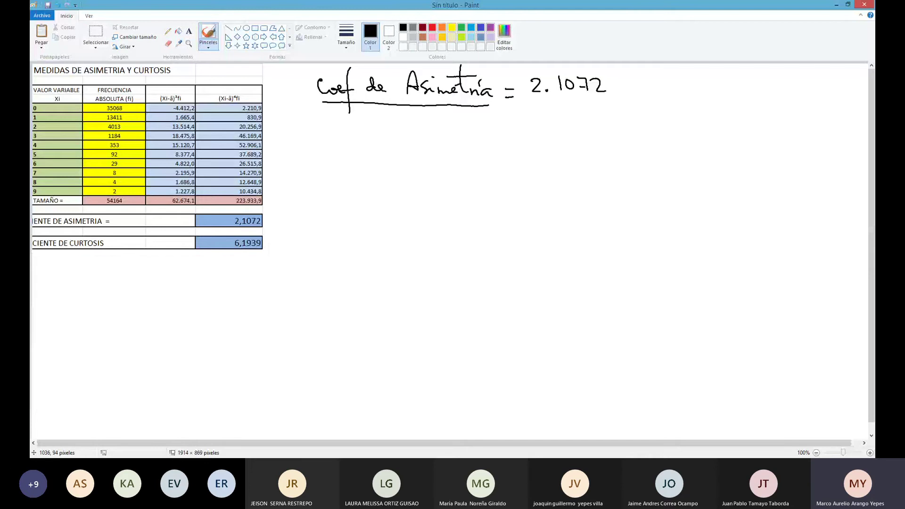
Handwrite the interpretation "El # de Accidentes son Asimétricos a la derecha" under the skewness coefficient and underline "derecha".
drag(347, 120, 351, 140)
drag(377, 113, 378, 138)
drag(362, 127, 386, 123)
mouse_move(363, 136)
mouse_down()
mouse_move(422, 136)
mouse_move(443, 122)
mouse_move(447, 136)
mouse_up()
drag(439, 132, 453, 137)
drag(467, 129, 471, 142)
drag(473, 132, 486, 137)
drag(495, 127, 512, 133)
mouse_move(510, 128)
mouse_down()
mouse_move(533, 134)
mouse_move(515, 113)
mouse_move(548, 135)
mouse_move(665, 123)
mouse_up()
drag(658, 122, 693, 124)
mouse_move(702, 118)
mouse_down()
mouse_move(695, 128)
mouse_move(721, 126)
mouse_up()
mouse_move(736, 126)
mouse_down()
mouse_move(742, 116)
mouse_move(744, 125)
mouse_up()
drag(752, 122, 766, 128)
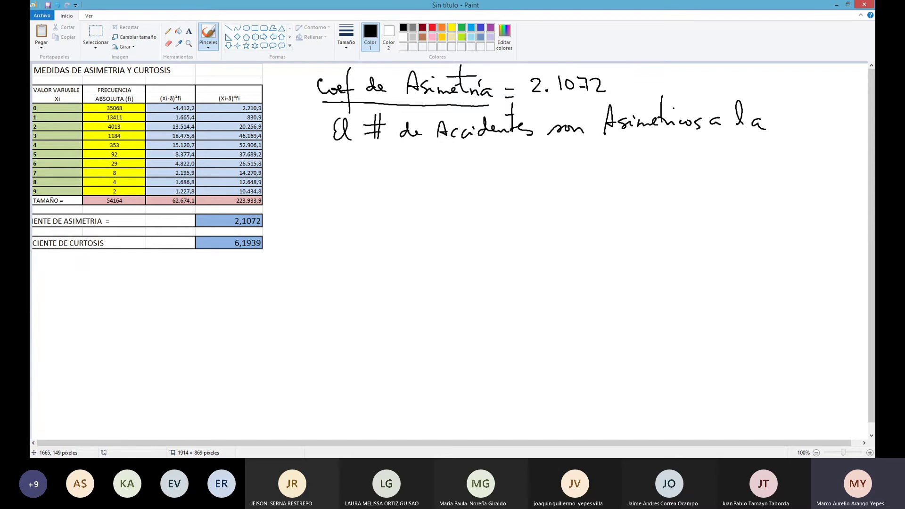
mouse_move(353, 164)
mouse_down()
mouse_move(348, 176)
mouse_move(372, 169)
mouse_move(390, 177)
mouse_up()
drag(392, 144, 404, 176)
mouse_move(413, 168)
mouse_down()
mouse_move(410, 176)
mouse_move(424, 178)
mouse_up()
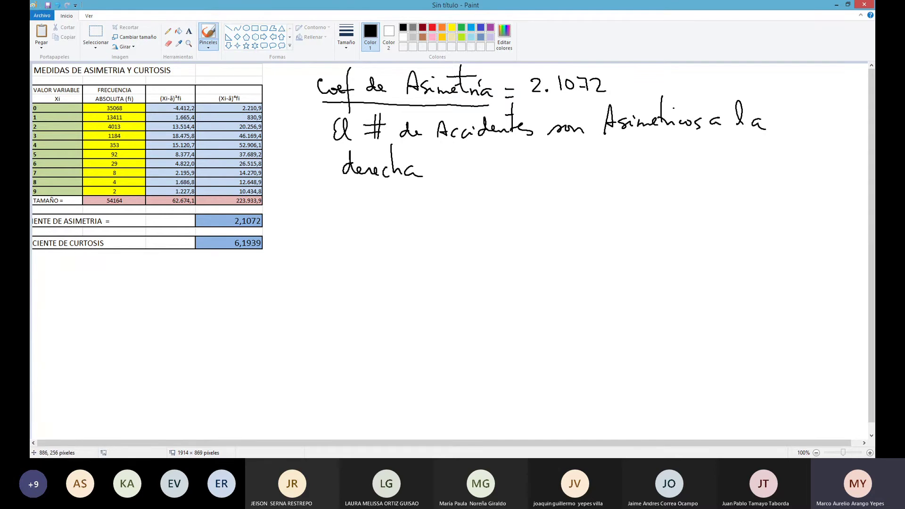
drag(346, 186, 418, 187)
Handwrite "Curtosis = 6.19" below the skewness interpretation, with the word "Curtosis" underlined.
mouse_move(338, 202)
mouse_down()
mouse_move(343, 220)
mouse_move(411, 225)
mouse_up()
click(403, 204)
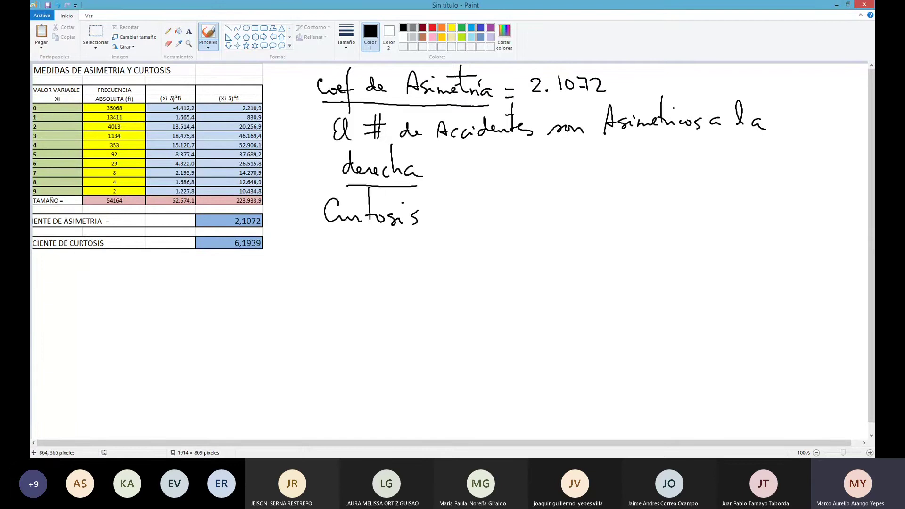
drag(327, 225, 402, 230)
drag(435, 216, 443, 222)
mouse_move(468, 201)
mouse_down()
mouse_move(463, 218)
mouse_move(513, 213)
mouse_move(511, 219)
mouse_up()
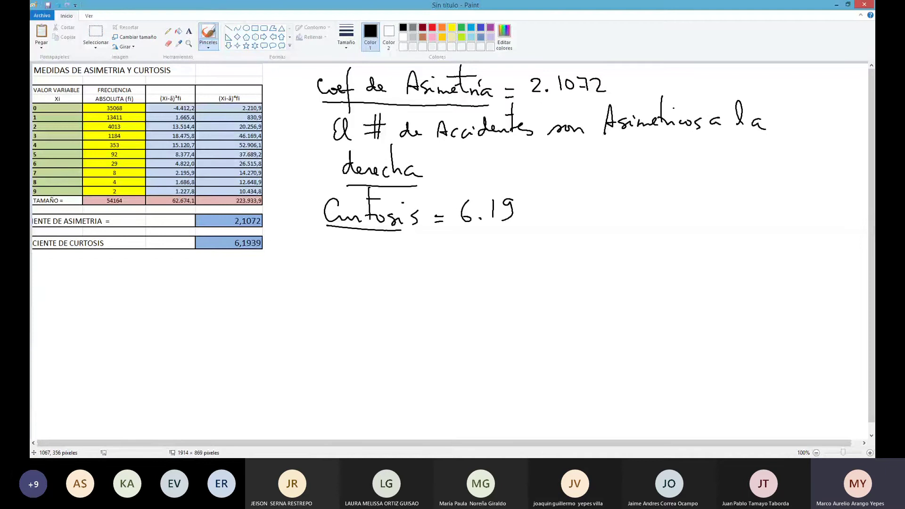
Handwrite the interpretation "El # de Accidentes es Leptocúrtica" under the kurtosis value.
mouse_move(336, 240)
mouse_down()
mouse_move(354, 260)
mouse_move(382, 262)
mouse_move(389, 244)
mouse_move(389, 252)
mouse_up()
mouse_move(417, 253)
mouse_down()
mouse_move(408, 259)
mouse_move(458, 259)
mouse_up()
drag(450, 254, 500, 260)
mouse_move(508, 238)
mouse_down()
mouse_move(509, 254)
mouse_move(526, 259)
mouse_up()
drag(532, 225, 531, 249)
drag(525, 249, 584, 265)
mouse_move(612, 228)
mouse_down()
mouse_move(614, 258)
mouse_move(631, 257)
mouse_move(639, 282)
mouse_up()
drag(635, 251, 636, 259)
mouse_move(645, 221)
mouse_down()
mouse_move(644, 257)
mouse_move(652, 245)
mouse_up()
drag(652, 252, 694, 252)
drag(695, 211, 698, 252)
drag(697, 251, 722, 254)
mouse_move(737, 250)
mouse_down()
mouse_move(730, 257)
mouse_move(738, 259)
mouse_up()
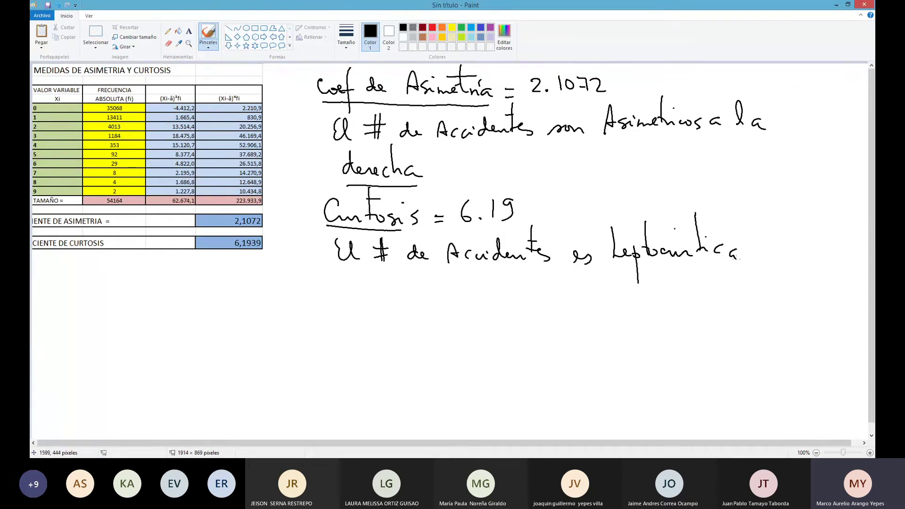
drag(675, 229, 674, 236)
drag(638, 233, 653, 232)
Handwrite the explanation "Alta concentración de obs alrededor del valor central" on the line below the leptokurtic interpretation.
mouse_move(176, 290)
mouse_down()
mouse_move(181, 279)
mouse_move(196, 292)
mouse_up()
mouse_move(203, 263)
mouse_down()
mouse_move(204, 291)
mouse_move(210, 283)
mouse_up()
drag(216, 286, 257, 292)
drag(257, 287, 269, 294)
mouse_move(276, 287)
mouse_down()
mouse_move(275, 295)
mouse_move(295, 295)
mouse_up()
mouse_move(297, 259)
mouse_down()
mouse_move(300, 294)
mouse_move(309, 282)
mouse_move(325, 294)
mouse_move(353, 292)
mouse_up()
mouse_move(354, 289)
mouse_down()
mouse_move(371, 294)
mouse_move(351, 272)
mouse_up()
mouse_move(383, 287)
mouse_down()
mouse_move(376, 293)
mouse_move(397, 292)
mouse_up()
mouse_move(421, 285)
mouse_down()
mouse_move(416, 291)
mouse_move(423, 286)
mouse_up()
mouse_move(426, 263)
mouse_down()
mouse_move(433, 293)
mouse_move(446, 287)
mouse_move(482, 296)
mouse_move(487, 268)
mouse_move(490, 294)
mouse_up()
drag(495, 285, 519, 295)
mouse_move(518, 263)
mouse_down()
mouse_move(524, 291)
mouse_move(547, 294)
mouse_up()
drag(550, 288, 565, 298)
drag(582, 292, 595, 271)
mouse_move(593, 274)
mouse_down()
mouse_move(611, 296)
mouse_move(727, 289)
mouse_up()
mouse_move(724, 257)
mouse_down()
mouse_move(722, 291)
mouse_move(753, 292)
mouse_up()
drag(753, 291, 759, 268)
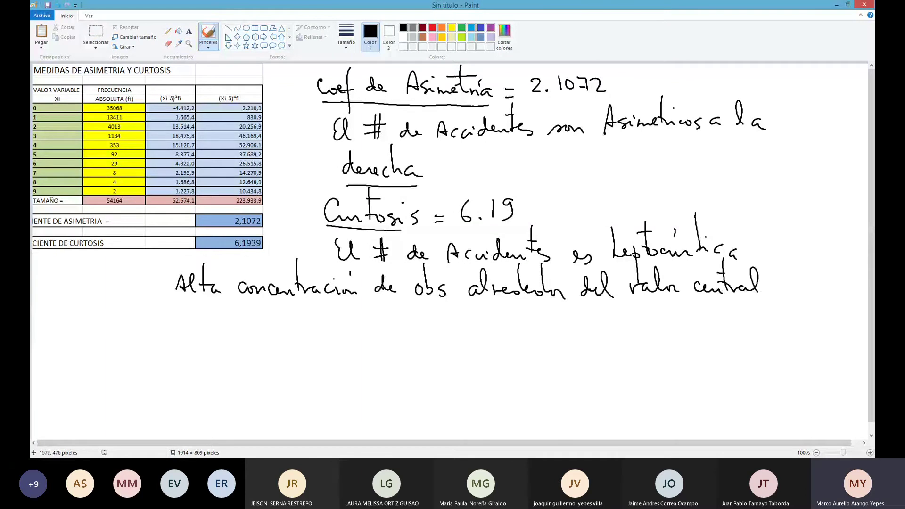
Complete the explanation by handwriting "elegido (Mediana)" on the line beneath "Alta concentración".
mouse_move(189, 322)
mouse_down()
mouse_move(208, 311)
mouse_move(212, 325)
mouse_up()
click(234, 312)
mouse_move(231, 323)
mouse_down()
mouse_move(223, 344)
mouse_move(246, 306)
mouse_move(251, 326)
mouse_move(278, 330)
mouse_move(301, 315)
mouse_move(322, 327)
mouse_up()
drag(324, 321, 336, 326)
click(341, 307)
mouse_move(339, 317)
mouse_down()
mouse_move(341, 326)
mouse_move(357, 327)
mouse_up()
drag(360, 327, 385, 328)
drag(389, 303, 394, 337)
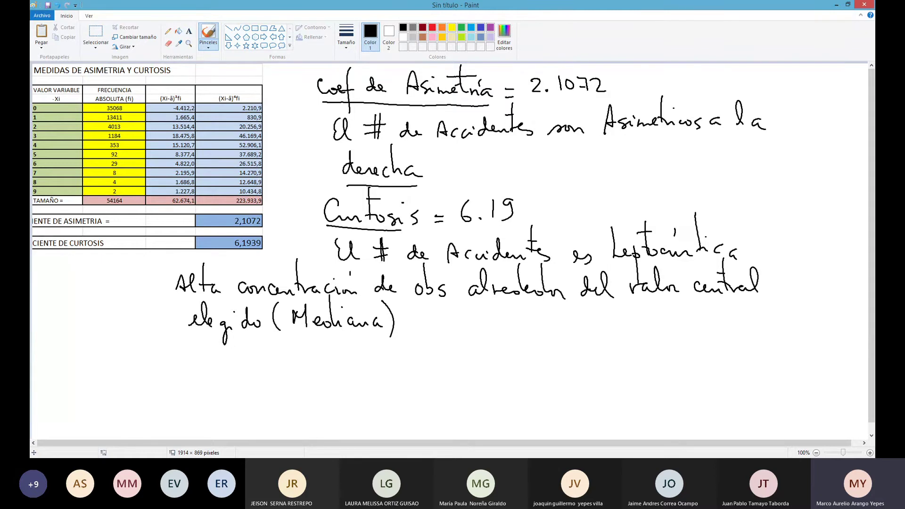
Circle the variable values 0 to 9 in the first column of the pasted table.
mouse_move(53, 97)
mouse_down()
mouse_move(32, 101)
mouse_move(56, 190)
mouse_move(67, 120)
mouse_move(43, 96)
mouse_up()
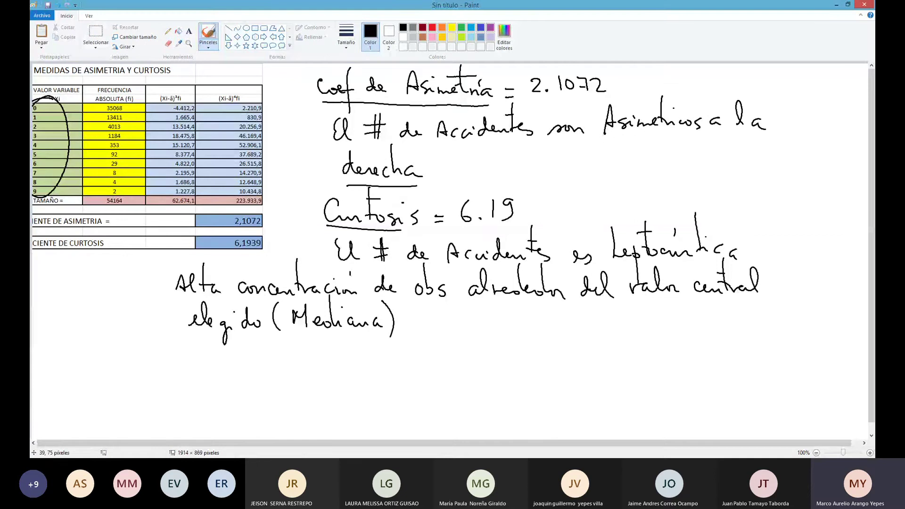
Circle the sample size 54164 in the pasted table and handwrite the underlined note "n = 54164 es par" below the kurtosis explanation.
drag(143, 197, 101, 195)
mouse_move(202, 357)
mouse_down()
mouse_move(202, 373)
mouse_move(235, 363)
mouse_move(245, 372)
mouse_move(254, 358)
mouse_move(278, 372)
mouse_up()
mouse_move(291, 357)
mouse_down()
mouse_move(286, 369)
mouse_move(338, 370)
mouse_move(365, 391)
mouse_up()
click(333, 370)
mouse_move(365, 362)
mouse_down()
mouse_move(366, 374)
mouse_move(410, 369)
mouse_up()
drag(199, 384, 401, 384)
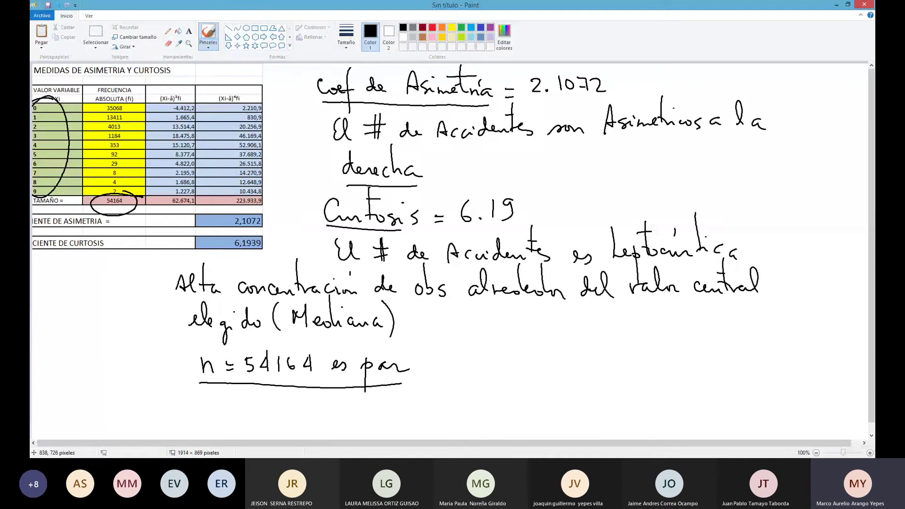
Continue the handwritten note after "n = 54164 es par" on the same line and the line just beneath.
drag(440, 351, 441, 378)
drag(439, 354, 446, 365)
drag(454, 367, 471, 377)
mouse_move(475, 370)
mouse_down()
mouse_move(507, 375)
mouse_move(506, 346)
mouse_up()
drag(514, 370, 535, 380)
drag(545, 378, 569, 381)
mouse_move(591, 364)
mouse_down()
mouse_move(604, 380)
mouse_move(627, 372)
mouse_up()
drag(632, 346, 642, 378)
mouse_move(655, 368)
mouse_down()
mouse_move(649, 379)
mouse_move(665, 377)
mouse_up()
mouse_move(673, 355)
mouse_down()
mouse_move(675, 379)
mouse_move(686, 377)
mouse_up()
mouse_move(452, 383)
mouse_down()
mouse_move(453, 404)
mouse_move(519, 408)
mouse_up()
drag(515, 401, 550, 403)
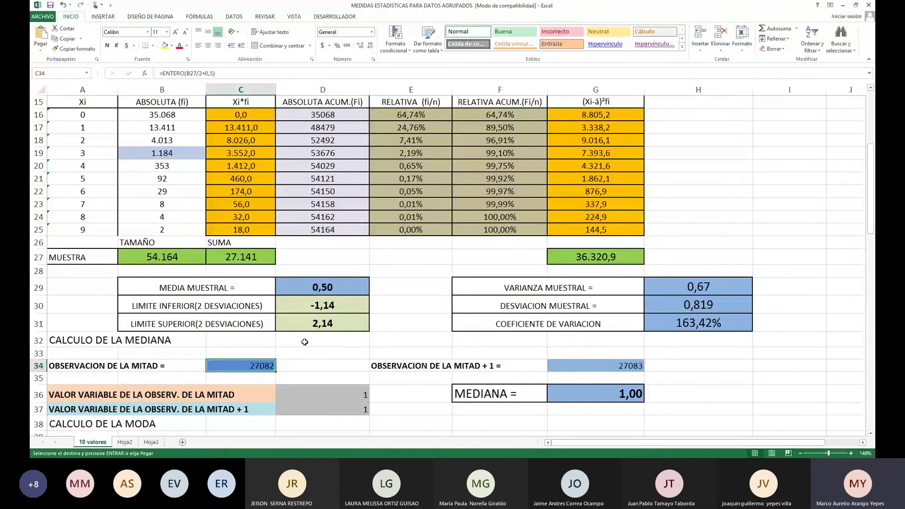
Switch to Excel and examine the formulas for the middle observation in C34 and the middle observation + 1 in G34.
key(Right)
key(Right)
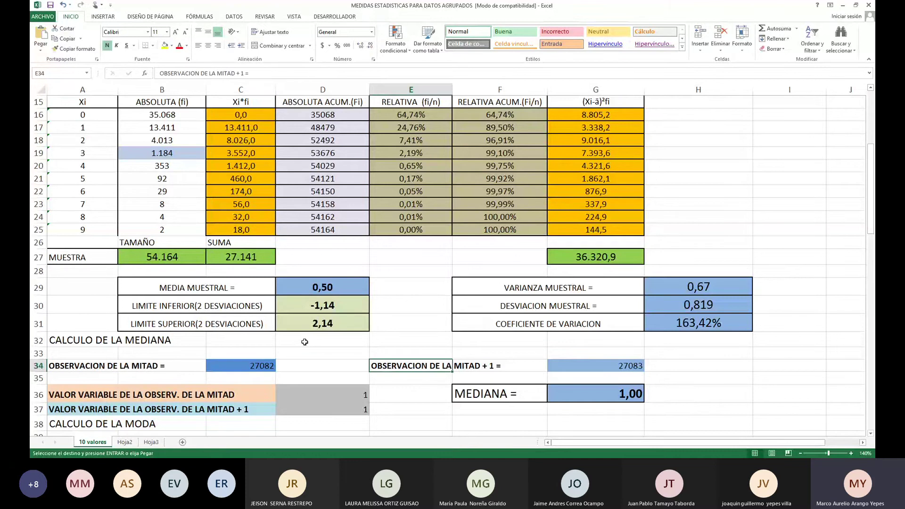
key(Right)
key(Right)
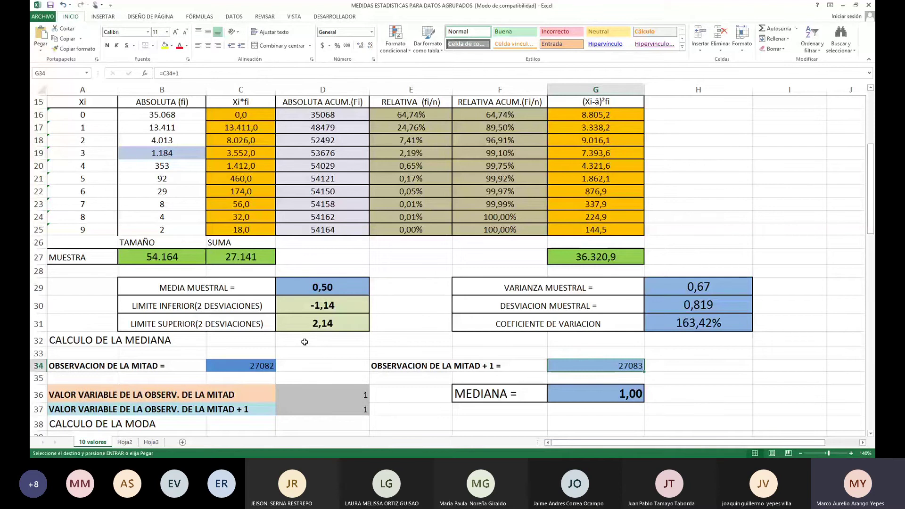
key(Left)
key(Left)
key(Left)
key(Left)
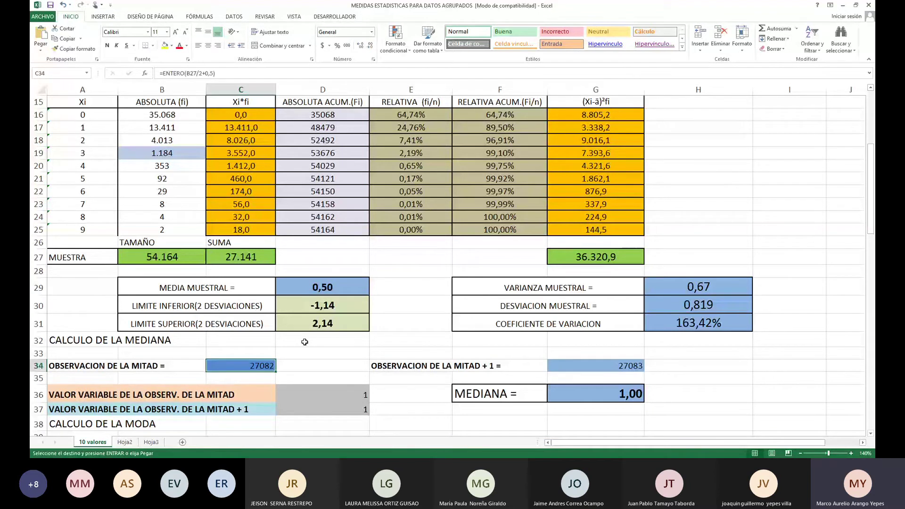
Highlight the cumulative absolute frequency column D14:D25 and examine where the middle observations fall, starting at D16.
key(Up)
key(Up)
key(Up)
key(Up)
key(Up)
key(Up)
key(Up)
key(Up)
key(Up)
key(Up)
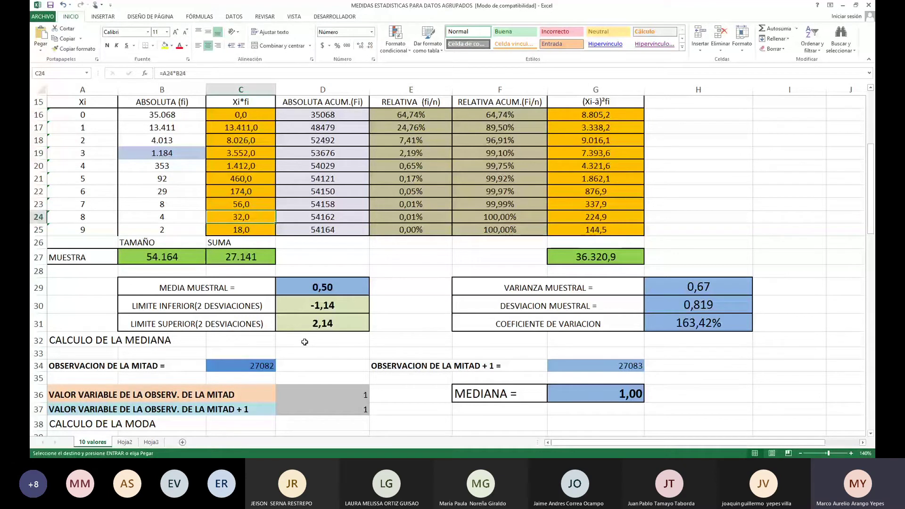
key(Up)
key(Up)
key(Up)
key(Up)
key(Up)
key(Up)
key(Up)
key(Up)
key(Up)
key(Up)
key(Right)
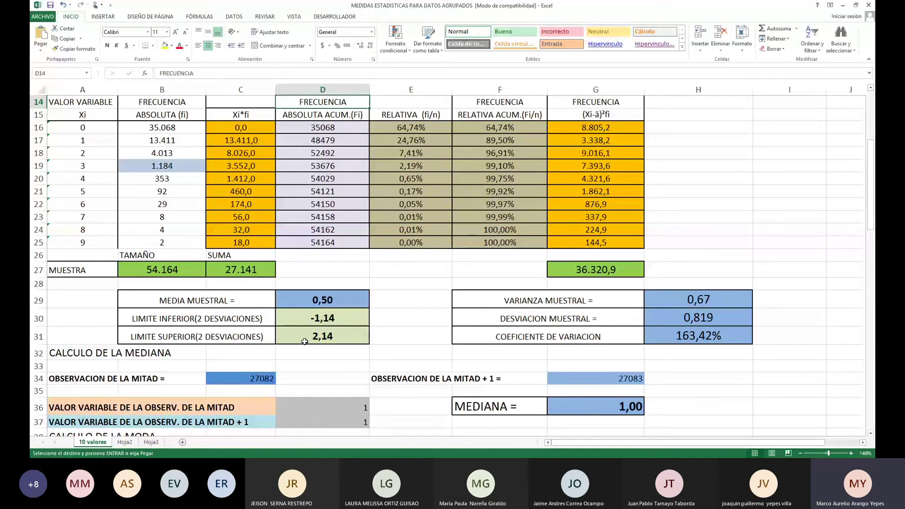
key(shift+Down)
key(shift+Down)
key(shift+Down)
key(shift+Down)
key(shift+Down)
key(shift+Down)
key(shift+Down)
key(shift+Down)
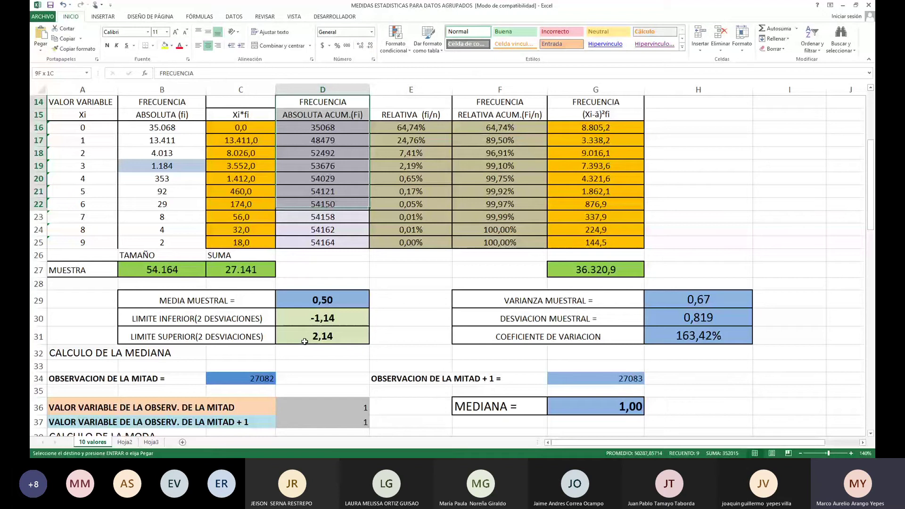
key(shift+Down)
key(shift+Down)
key(shift+Down)
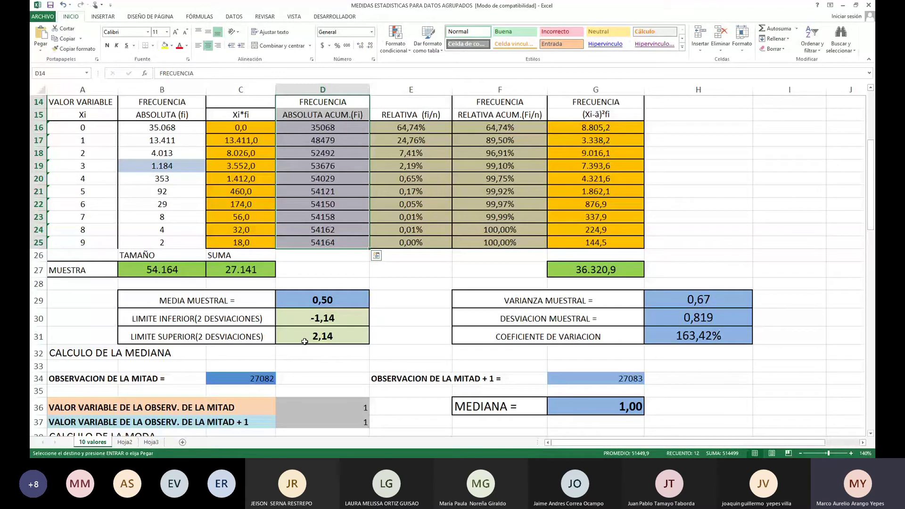
key(ctrl+z)
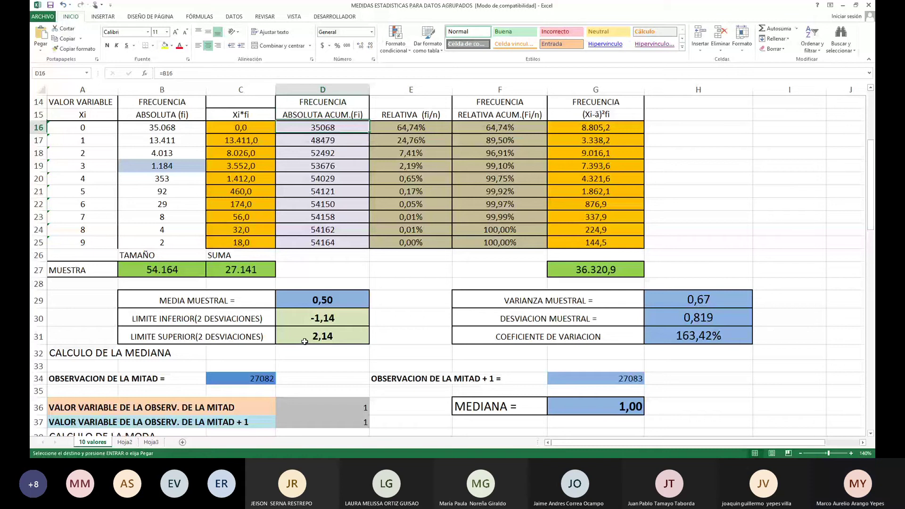
Set the variable values of the middle observation and the middle observation + 1 in D36 and D37 to 0.
click(323, 391)
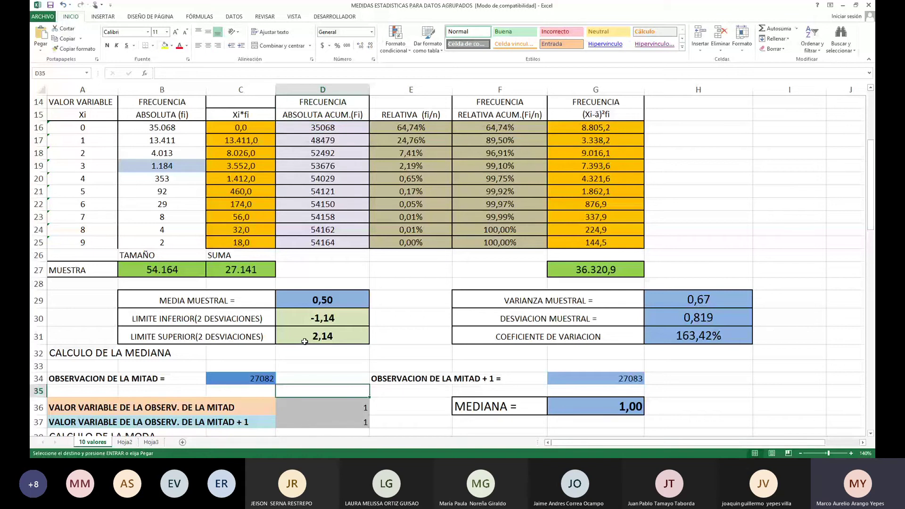
key(Down)
key(Down)
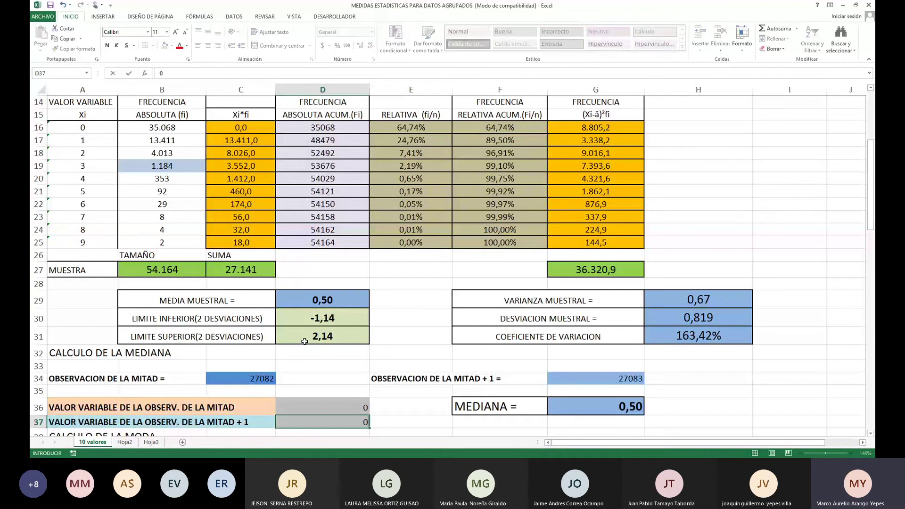
text(0)
key(Return)
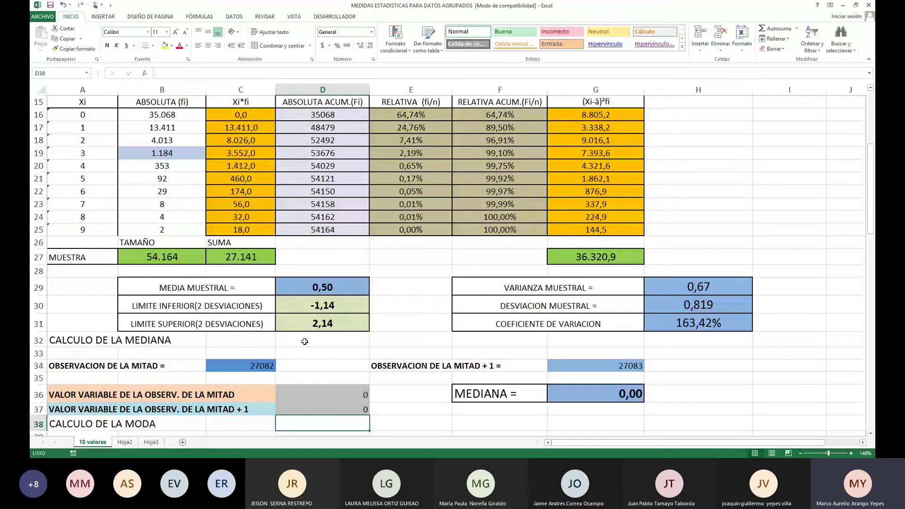
Inspect the highest absolute frequency formula in C40 of the mode calculation.
key(Down)
key(Down)
key(Down)
key(Down)
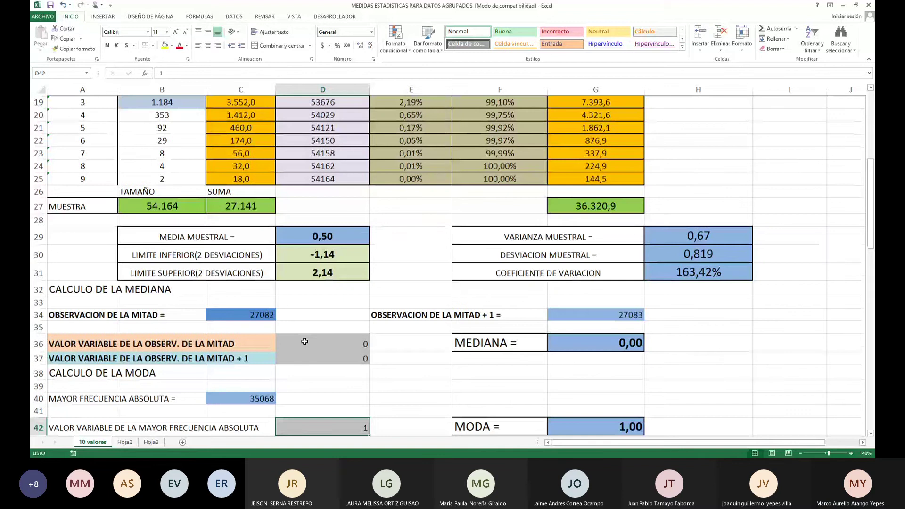
scroll(304, 341, down, 2)
click(301, 339)
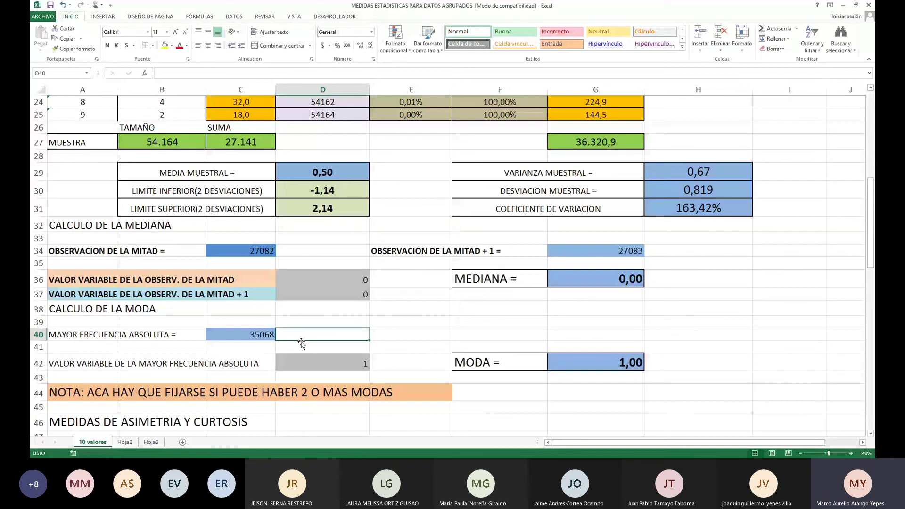
key(Left)
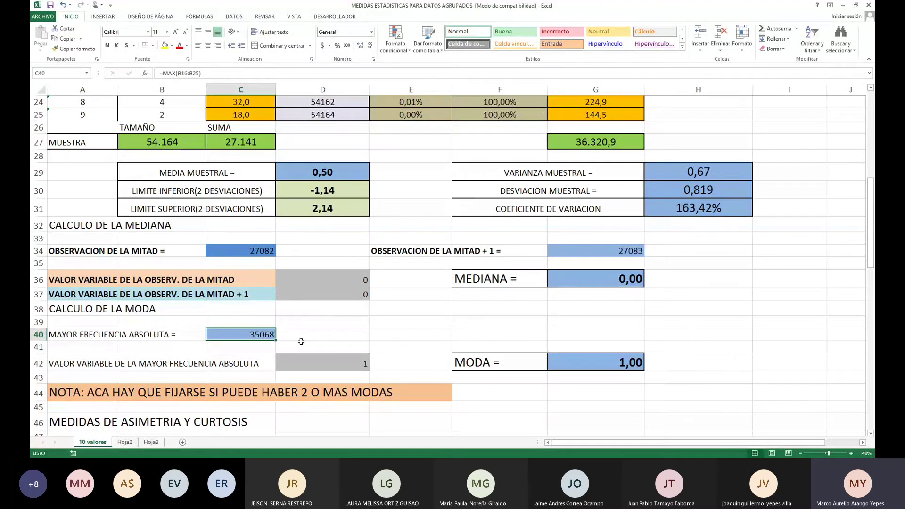
Examine the first row of the frequency table to match the highest frequency with its variable value in A16.
key(Up)
key(Up)
key(Up)
key(Up)
key(Up)
key(Up)
key(Up)
key(Up)
key(Up)
key(Up)
key(Up)
key(Up)
key(Up)
key(Up)
key(Up)
key(Up)
key(Up)
key(Up)
key(Up)
key(Up)
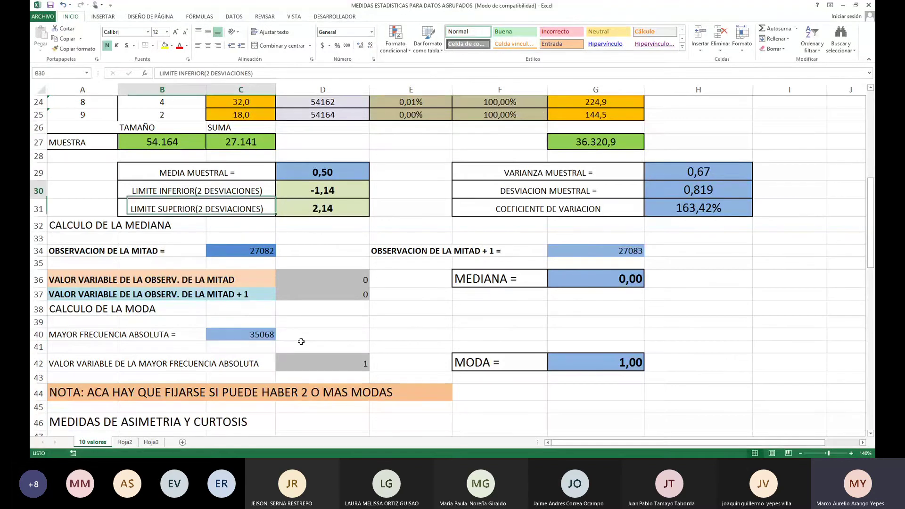
key(Up)
key(Up)
key(Up)
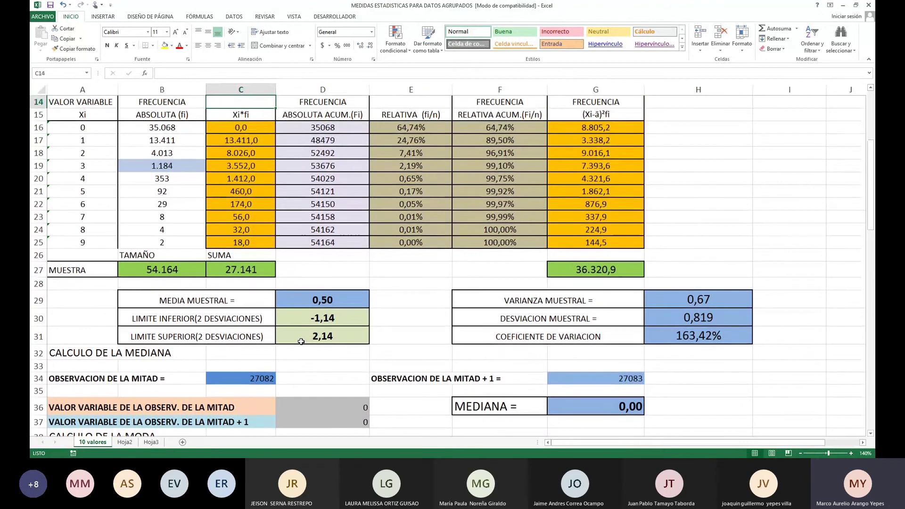
key(Down)
key(Down)
key(Right)
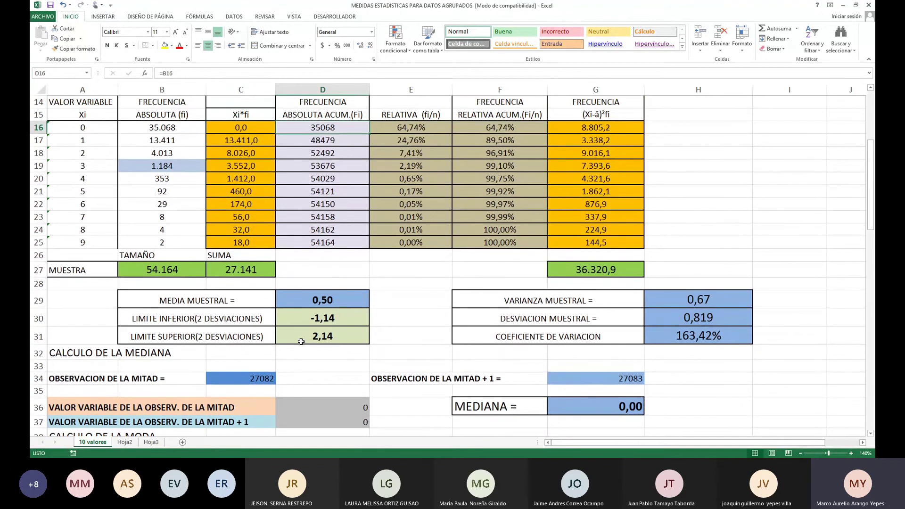
key(Left)
key(Left)
key(Left)
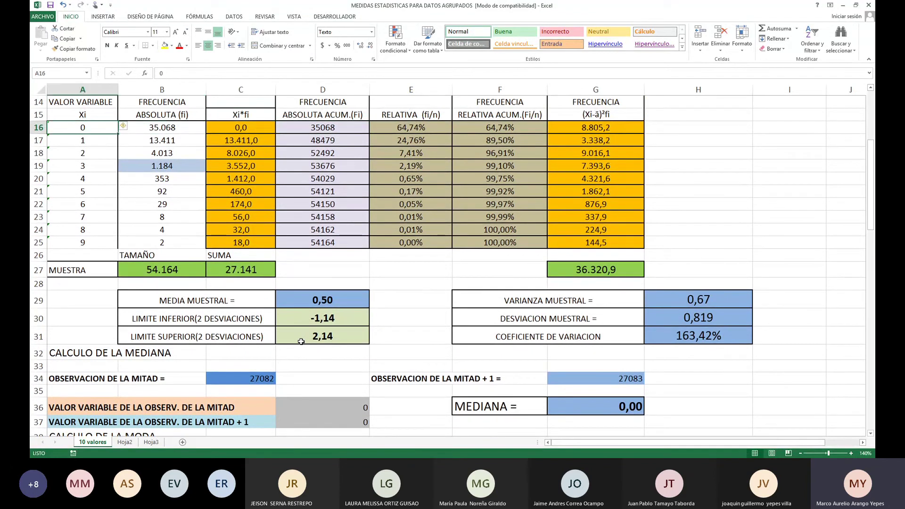
Highlight the absolute frequencies B16:B25 to compare them, and check the variable value beside the largest one.
key(Right)
key(shift+Down)
key(shift+Down)
key(shift+Down)
key(shift+Down)
key(shift+Down)
key(shift+Down)
key(shift+Down)
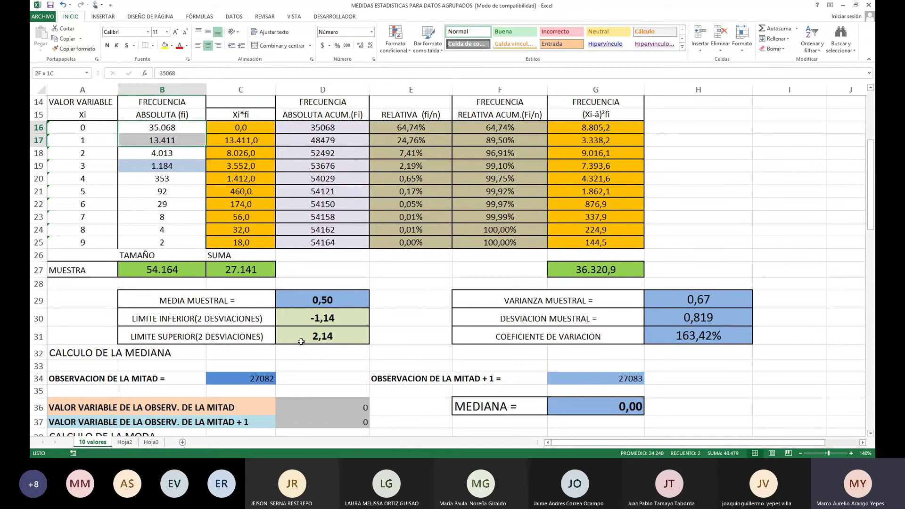
key(shift+Down)
key(shift+Down)
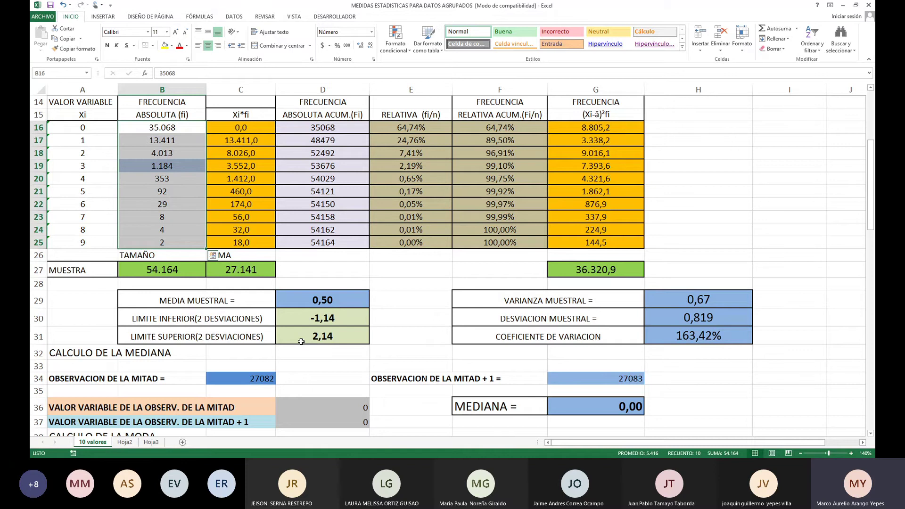
key(Up)
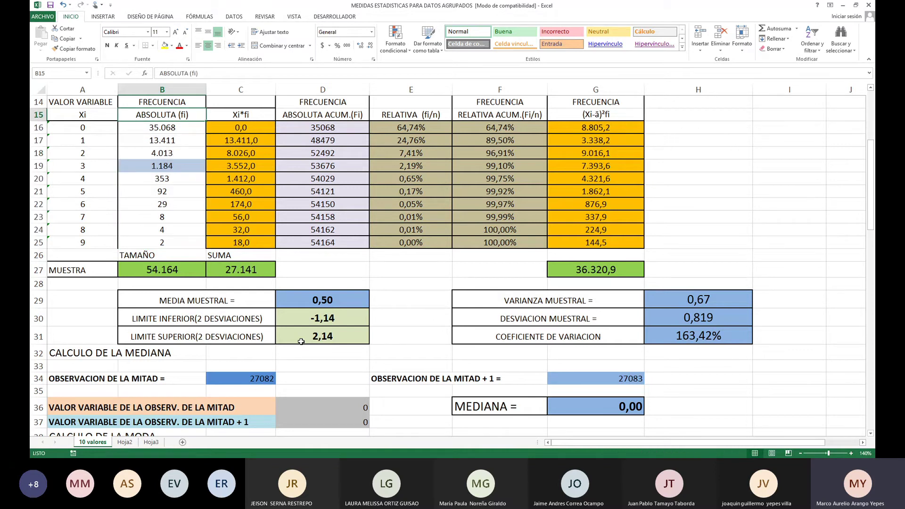
key(Down)
key(Left)
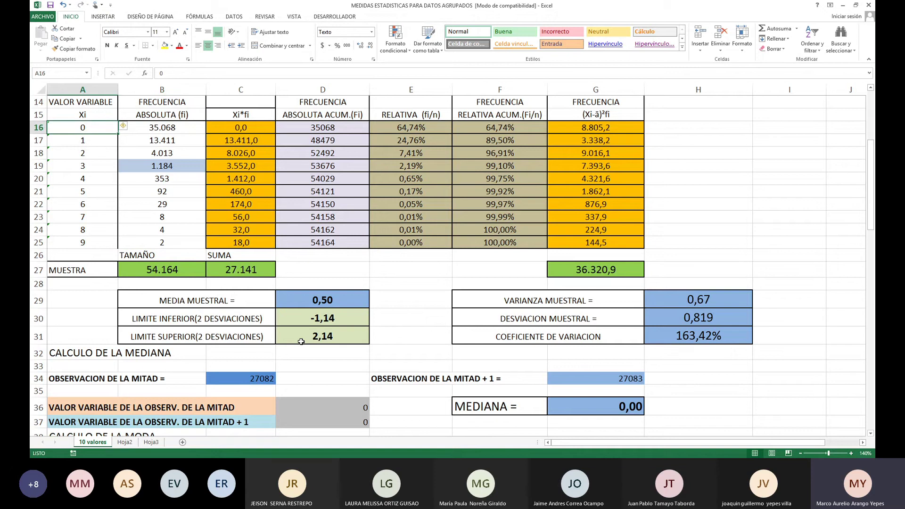
Set the variable value of the highest absolute frequency in D42 to 0.
key(Down)
key(Down)
key(Down)
key(Down)
key(Down)
key(Down)
key(Down)
key(Down)
key(Down)
key(Down)
key(Down)
key(Down)
key(Down)
key(Down)
key(Down)
key(Down)
key(Down)
key(Down)
key(Down)
key(Down)
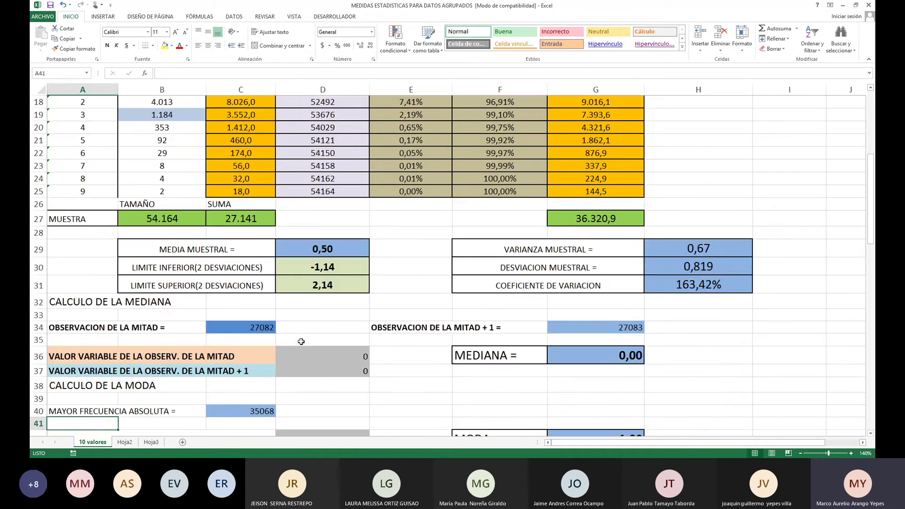
key(Down)
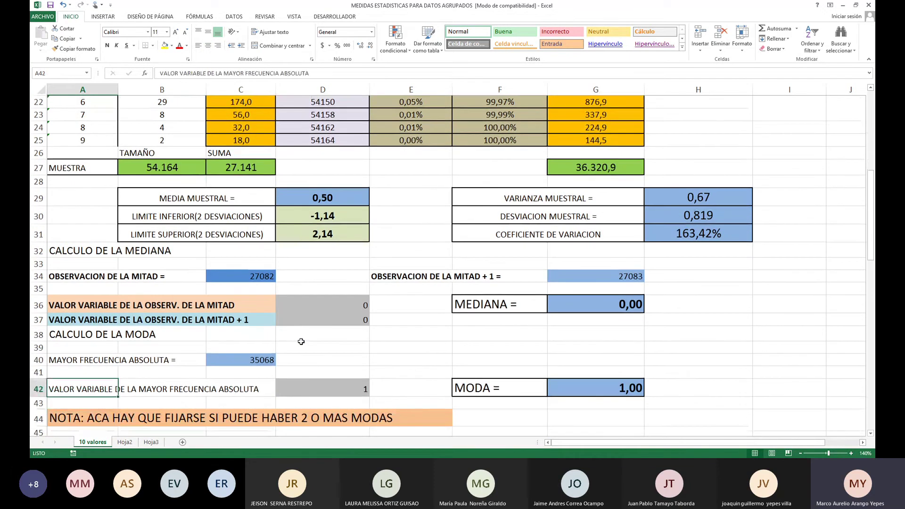
key(Right)
key(Right)
key(Right)
text(0)
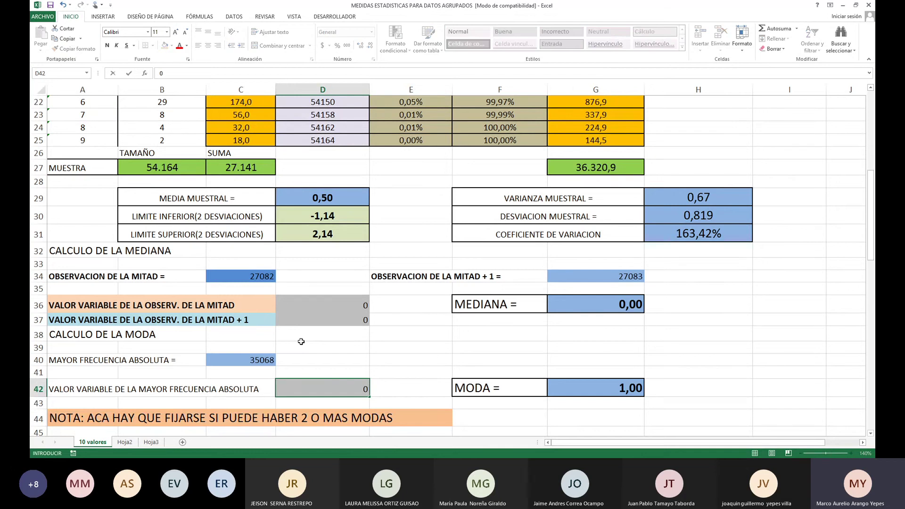
key(Return)
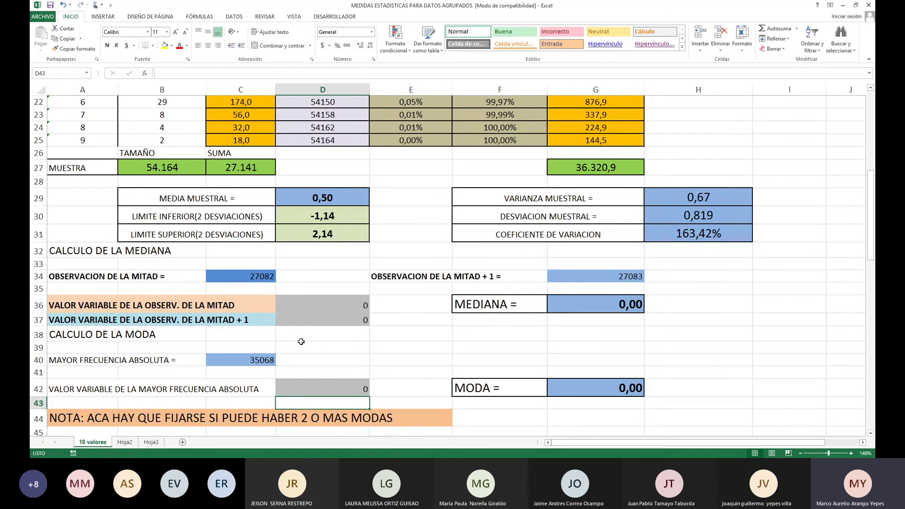
Return to the median calculation heading in A32 and review the median and mode sections.
key(Up)
key(Up)
key(Up)
key(Up)
key(Up)
key(Up)
key(Up)
key(Up)
key(Up)
key(Up)
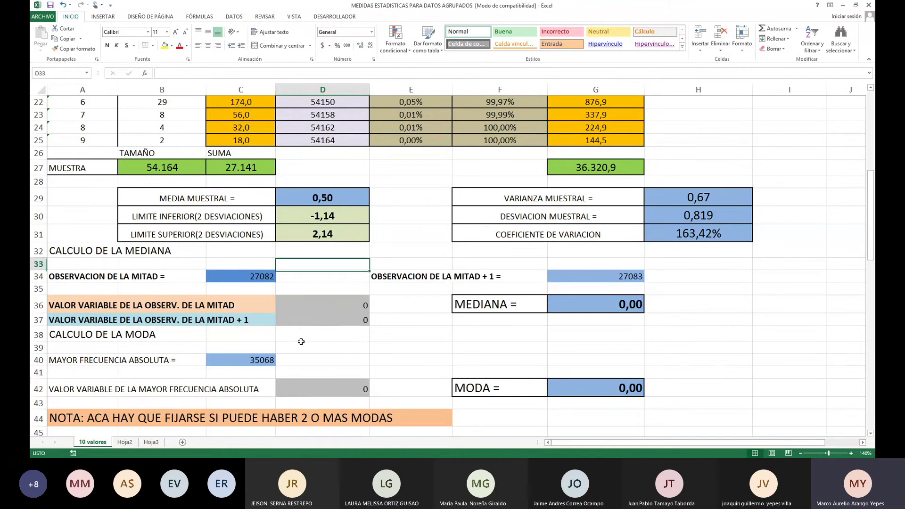
key(Up)
key(Left)
key(Left)
key(Left)
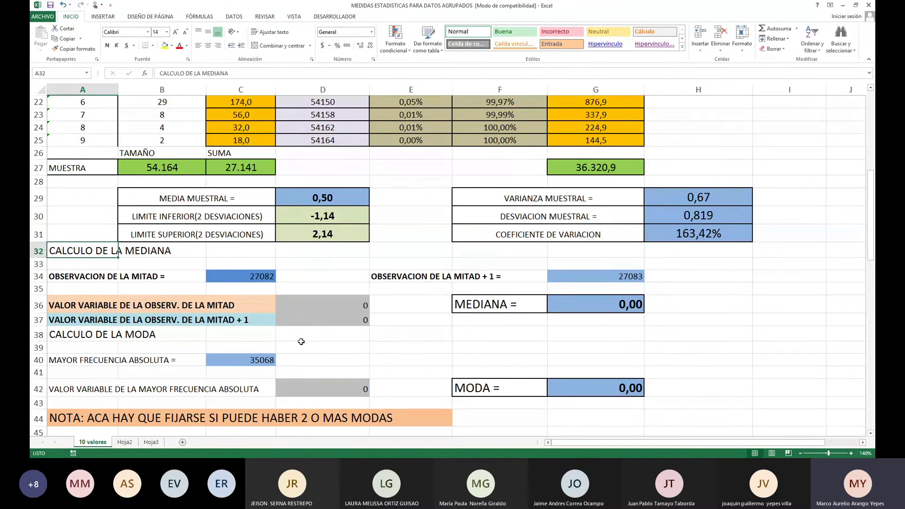
Copy the median and mode calculation block, cells A32:H42.
key(shift+Down)
key(shift+Down)
key(shift+Down)
key(shift+Down)
key(shift+Down)
key(shift+Down)
key(shift+Down)
key(shift+Down)
key(shift+Down)
key(shift+Down)
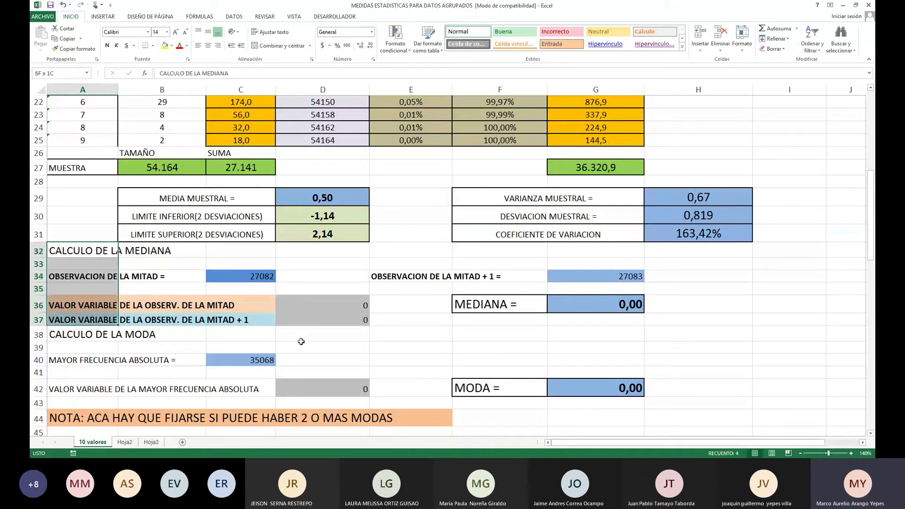
key(shift+Right)
key(shift+Right)
key(shift+Right)
key(shift+Right)
key(shift+Right)
key(shift+Right)
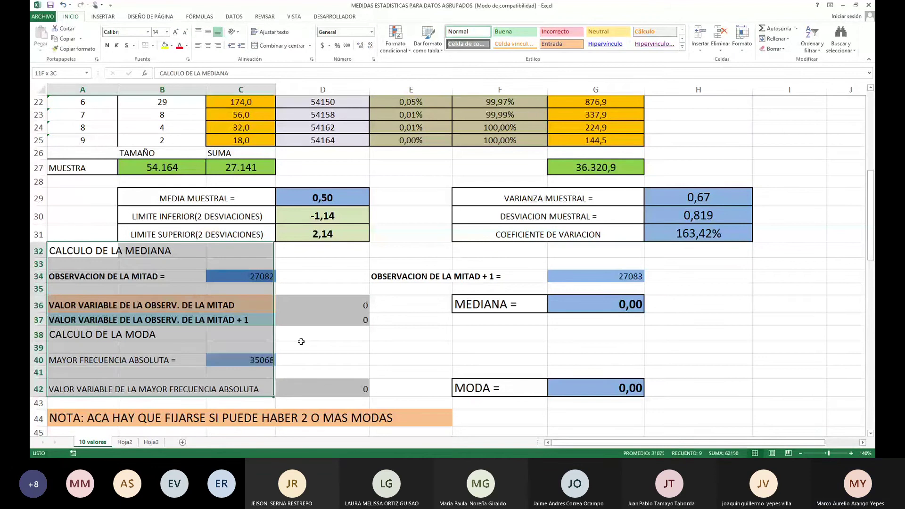
key(shift+Right)
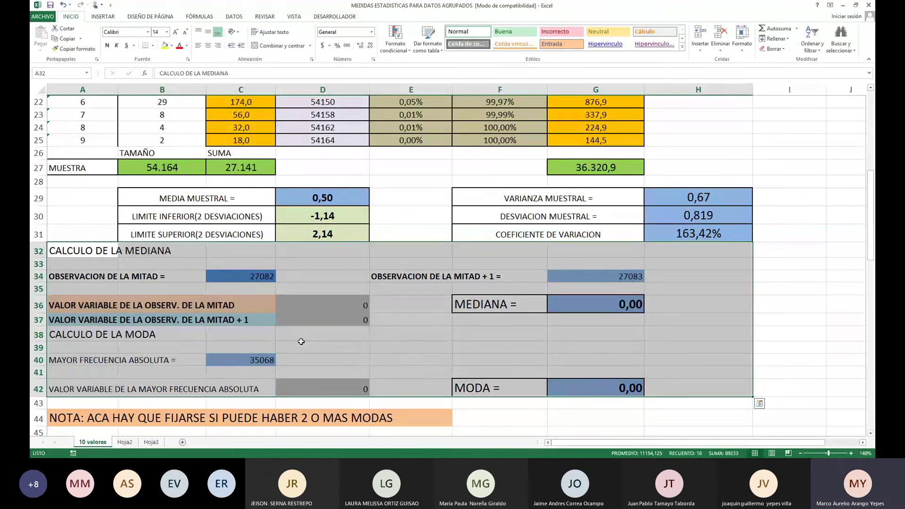
right_click(286, 273)
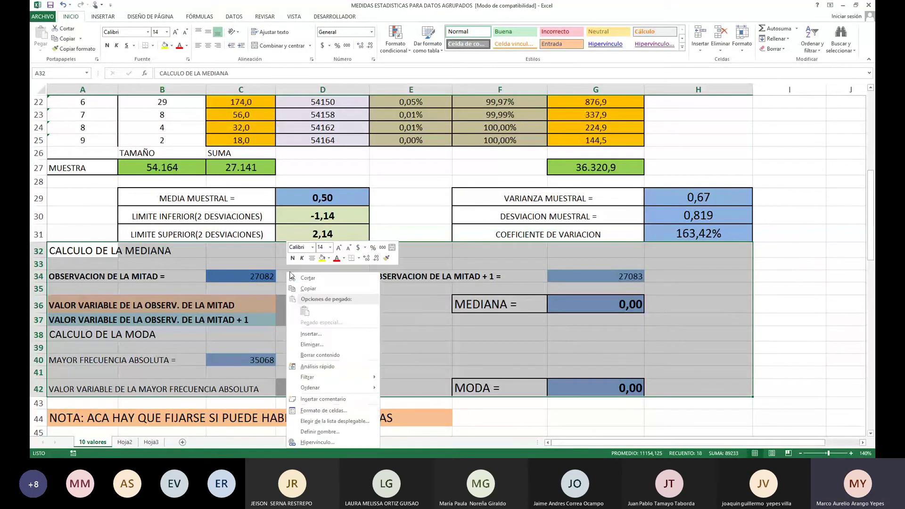
click(308, 289)
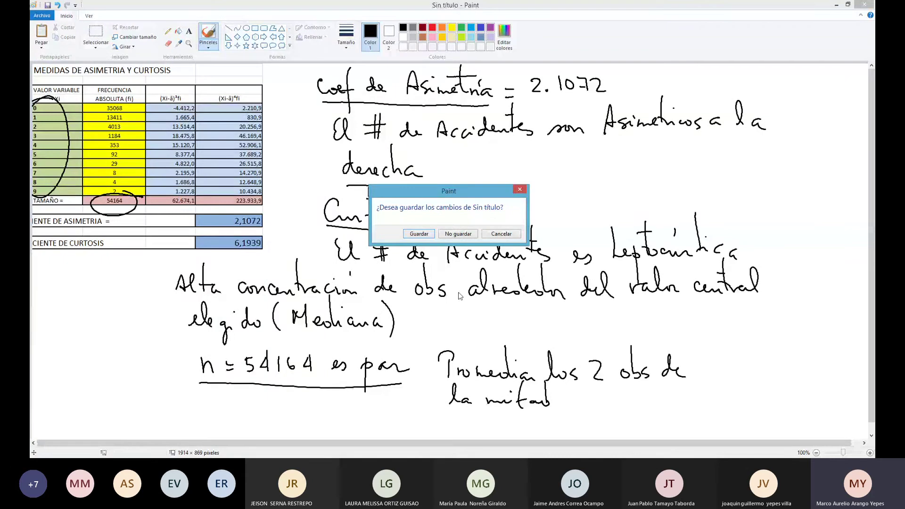
In Paint, discard the previous notes without saving and paste the copied median and mode block onto the blank canvas.
click(453, 235)
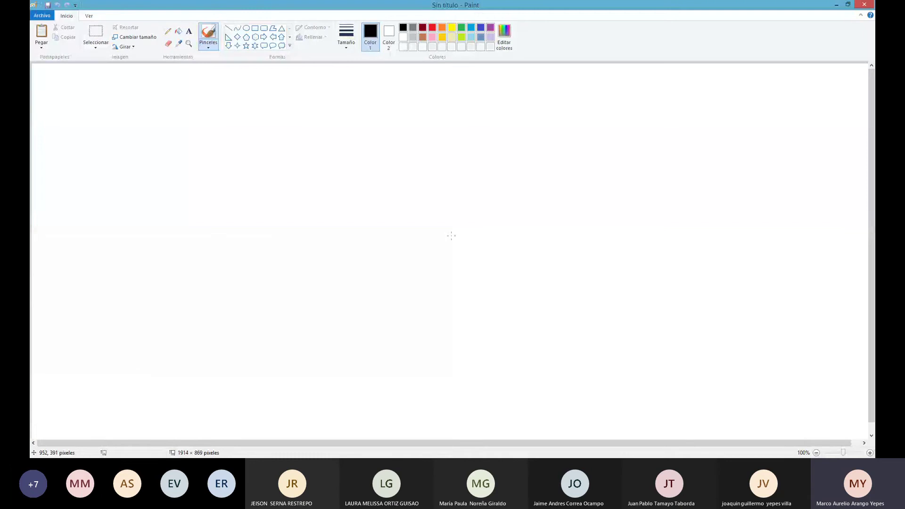
click(41, 34)
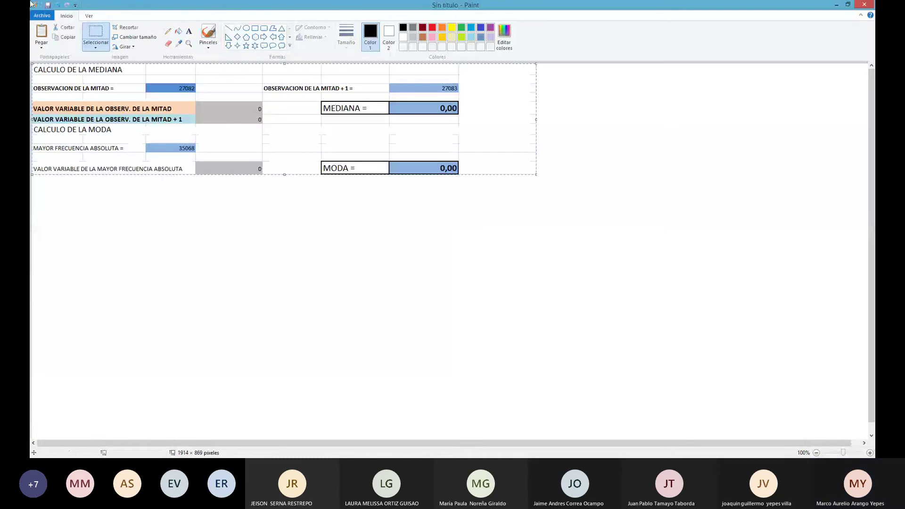
click(71, 202)
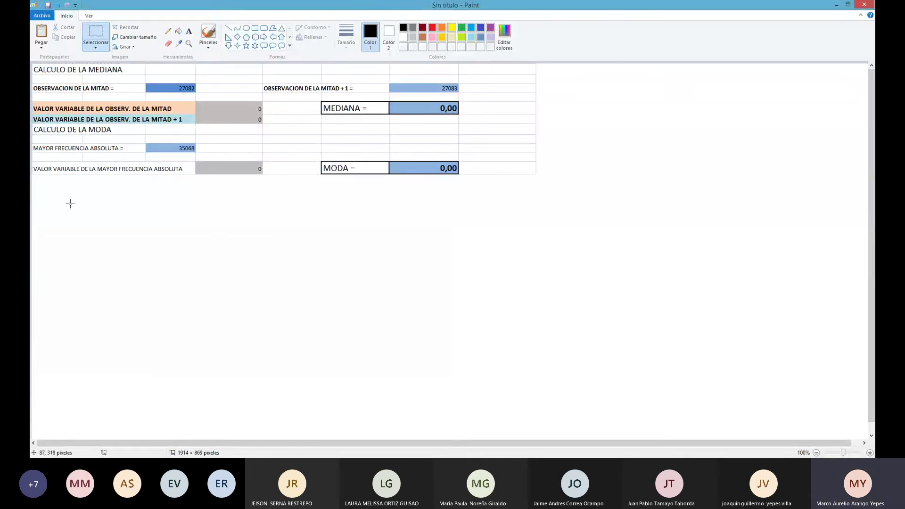
Handwrite "Mediana = 0 Accidentes" with the brush below the pasted block.
click(203, 37)
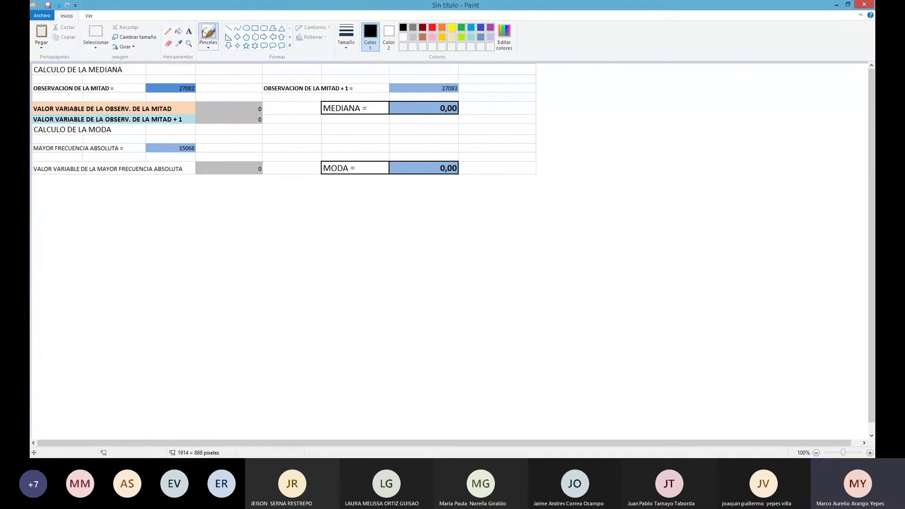
mouse_move(89, 213)
mouse_down()
mouse_move(104, 191)
mouse_move(104, 215)
mouse_up()
drag(108, 215, 219, 209)
mouse_move(210, 218)
mouse_down()
mouse_move(254, 210)
mouse_move(248, 202)
mouse_move(283, 215)
mouse_move(359, 215)
mouse_up()
drag(345, 201, 378, 219)
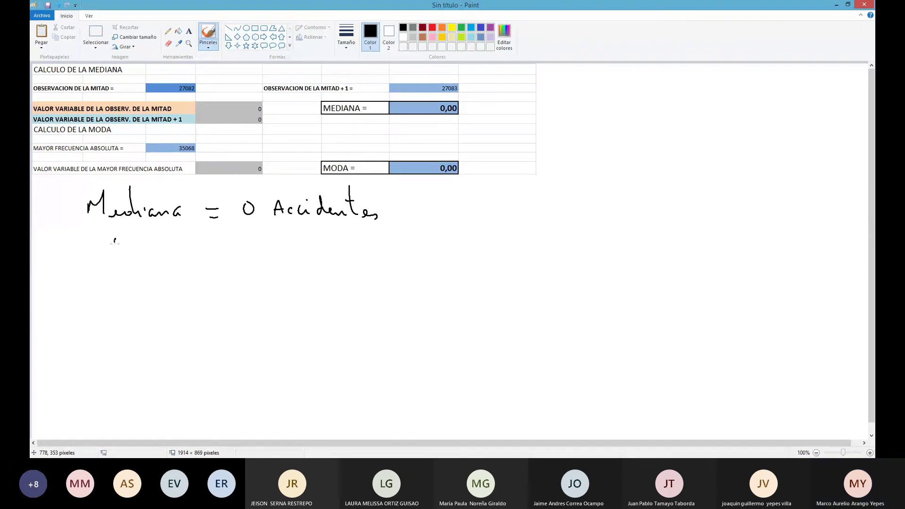
Begin the median interpretation with handwritten "El 50% de los", erasing the mistaken "Ac" after it.
mouse_move(119, 239)
mouse_down()
mouse_move(121, 257)
mouse_move(133, 258)
mouse_move(157, 257)
mouse_move(166, 240)
mouse_move(192, 258)
mouse_move(286, 255)
mouse_move(314, 241)
mouse_move(322, 255)
mouse_move(320, 248)
mouse_up()
drag(331, 247, 329, 254)
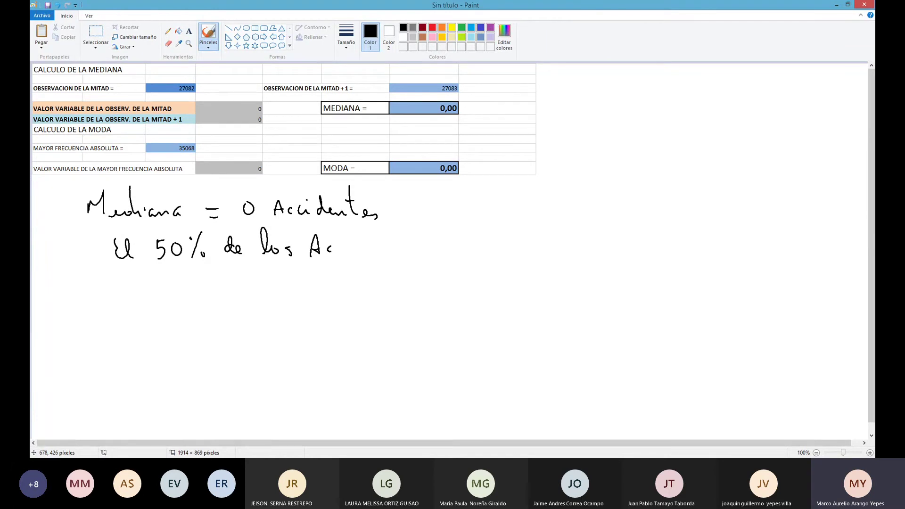
click(168, 43)
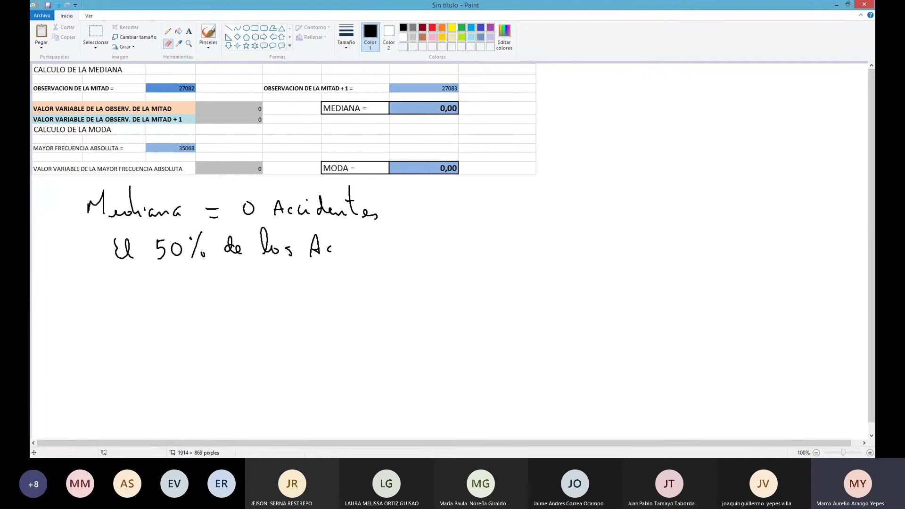
drag(312, 256, 314, 245)
click(208, 33)
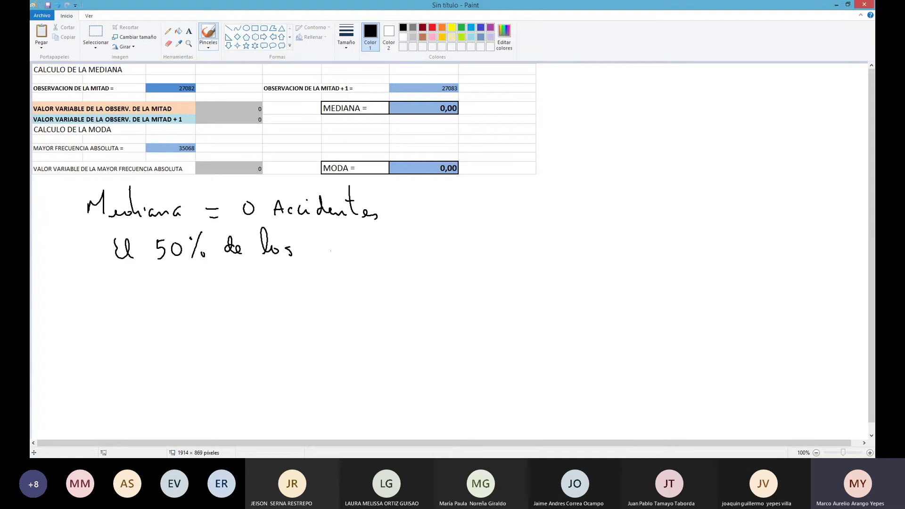
Continue the handwritten median sentence with "Conductores ha tenido 0 Accidentes".
mouse_move(326, 235)
mouse_down()
mouse_move(324, 255)
mouse_move(379, 254)
mouse_move(391, 244)
mouse_move(413, 254)
mouse_move(468, 245)
mouse_move(472, 254)
mouse_up()
mouse_move(496, 218)
mouse_down()
mouse_move(507, 254)
mouse_move(505, 238)
mouse_up()
mouse_move(508, 250)
mouse_down()
mouse_move(539, 253)
mouse_move(556, 225)
mouse_move(577, 243)
mouse_up()
mouse_move(611, 226)
mouse_down()
mouse_move(607, 248)
mouse_move(655, 249)
mouse_up()
drag(644, 243, 720, 249)
drag(724, 211, 727, 249)
mouse_move(716, 235)
mouse_down()
mouse_move(734, 233)
mouse_move(753, 250)
mouse_up()
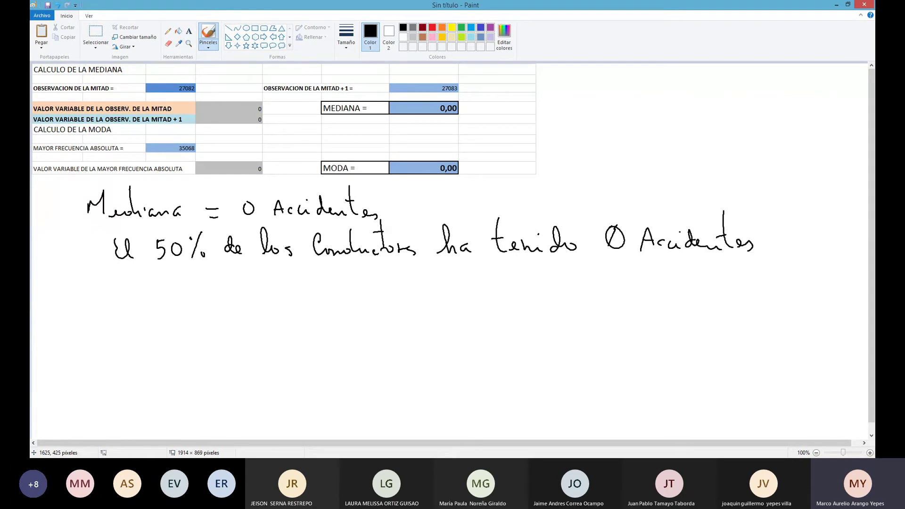
Handwrite "y el otro 50% de los Conductores han tenido 0 Accidentes o más." below, and correct "ha" to "han" in the line above.
drag(125, 285, 131, 295)
drag(135, 286, 127, 320)
mouse_move(152, 293)
mouse_down()
mouse_move(218, 296)
mouse_move(208, 274)
mouse_move(236, 292)
mouse_up()
drag(237, 274, 266, 297)
mouse_move(277, 291)
mouse_down()
mouse_move(396, 289)
mouse_move(397, 259)
mouse_move(414, 289)
mouse_up()
mouse_move(424, 255)
mouse_down()
mouse_move(426, 289)
mouse_move(435, 282)
mouse_up()
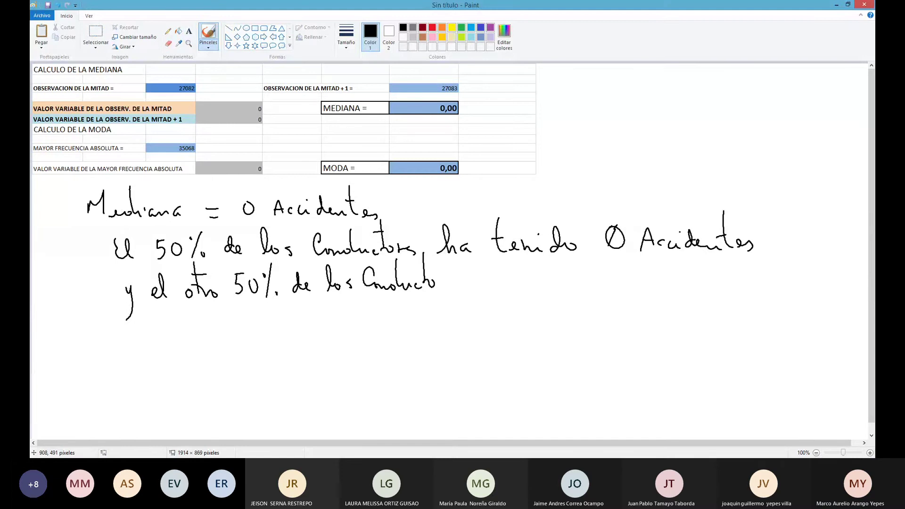
drag(471, 245, 481, 254)
drag(435, 285, 508, 287)
mouse_move(524, 259)
mouse_down()
mouse_move(524, 288)
mouse_move(530, 275)
mouse_move(572, 282)
mouse_move(613, 265)
mouse_move(608, 280)
mouse_move(681, 281)
mouse_move(686, 262)
mouse_move(700, 280)
mouse_up()
mouse_move(709, 250)
mouse_down()
mouse_move(709, 278)
mouse_move(721, 266)
mouse_up()
mouse_move(714, 276)
mouse_down()
mouse_move(745, 279)
mouse_move(752, 269)
mouse_up()
mouse_move(765, 271)
mouse_down()
mouse_move(797, 281)
mouse_move(794, 257)
mouse_up()
click(817, 278)
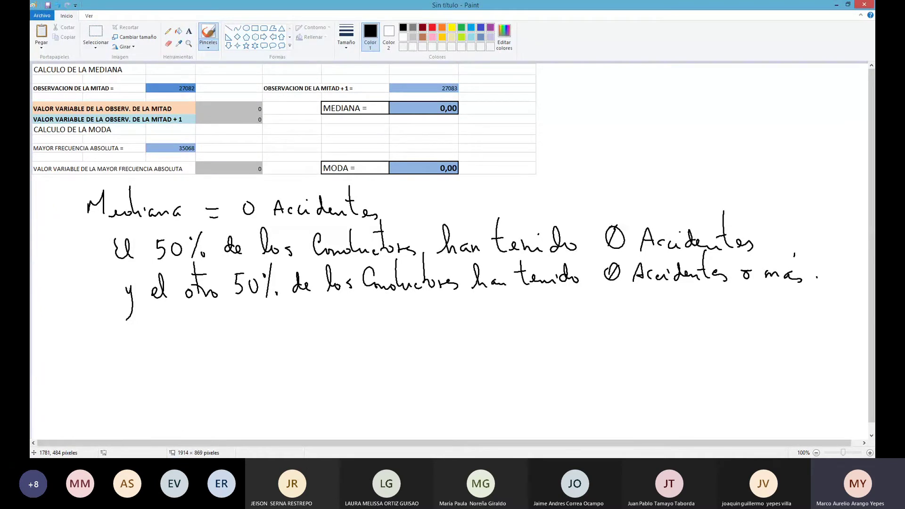
Handwrite "Moda = 0 Accidentes." beneath the median interpretation.
mouse_move(100, 343)
mouse_down()
mouse_move(109, 331)
mouse_move(119, 341)
mouse_move(148, 335)
mouse_move(166, 345)
mouse_move(195, 333)
mouse_move(231, 337)
mouse_move(241, 326)
mouse_move(229, 337)
mouse_move(284, 335)
mouse_up()
mouse_move(294, 328)
mouse_down()
mouse_move(295, 337)
mouse_move(332, 338)
mouse_up()
mouse_move(336, 304)
mouse_down()
mouse_move(337, 337)
mouse_move(354, 334)
mouse_up()
drag(361, 332, 357, 343)
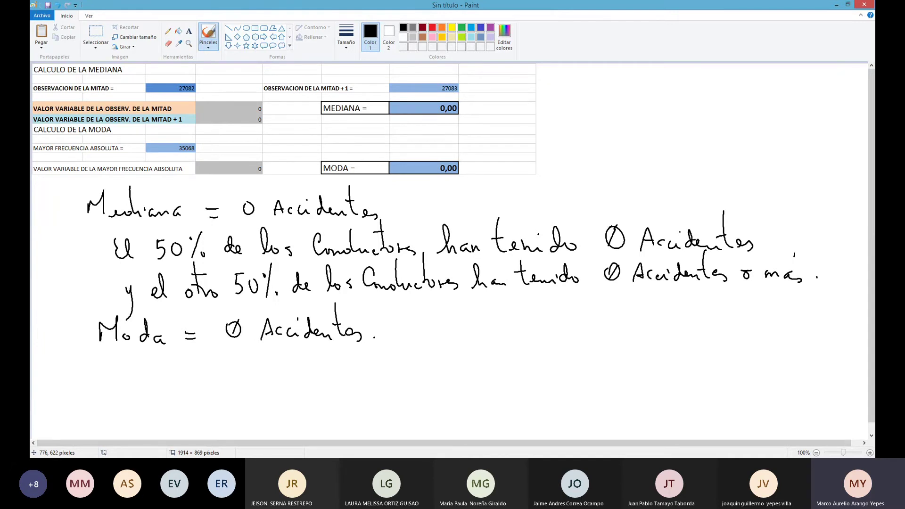
Handwrite the mode interpretation "Lo más frecuente es que los conductores no hayan tenido accidentes." under the mode line.
mouse_move(210, 348)
mouse_down()
mouse_move(205, 372)
mouse_move(277, 373)
mouse_move(265, 354)
mouse_move(298, 391)
mouse_move(317, 372)
mouse_move(371, 364)
mouse_up()
drag(367, 367, 384, 373)
mouse_move(367, 355)
mouse_down()
mouse_move(438, 376)
mouse_move(439, 393)
mouse_move(464, 372)
mouse_up()
mouse_move(483, 347)
mouse_down()
mouse_move(479, 378)
mouse_move(495, 364)
mouse_move(501, 373)
mouse_move(564, 371)
mouse_move(562, 341)
mouse_up()
mouse_move(562, 341)
mouse_down()
mouse_move(565, 370)
mouse_move(592, 372)
mouse_up()
drag(590, 338, 588, 364)
mouse_move(590, 363)
mouse_down()
mouse_move(659, 369)
mouse_move(689, 336)
mouse_move(700, 369)
mouse_move(746, 367)
mouse_up()
drag(758, 330, 757, 368)
mouse_move(747, 357)
mouse_down()
mouse_move(811, 361)
mouse_move(808, 345)
mouse_move(823, 358)
mouse_up()
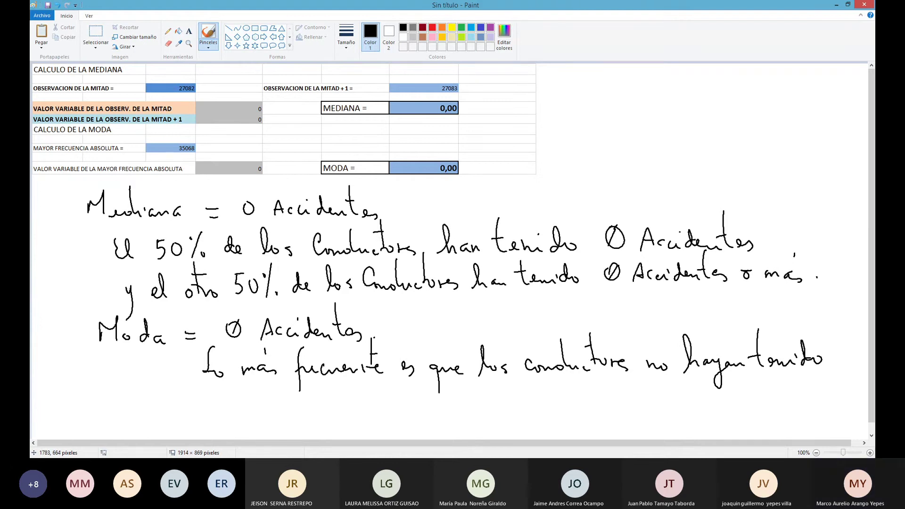
mouse_move(229, 395)
mouse_down()
mouse_move(232, 404)
mouse_move(270, 404)
mouse_move(282, 379)
mouse_move(288, 402)
mouse_move(298, 404)
mouse_up()
mouse_move(306, 373)
mouse_down()
mouse_move(309, 403)
mouse_move(311, 390)
mouse_move(327, 404)
mouse_up()
click(343, 401)
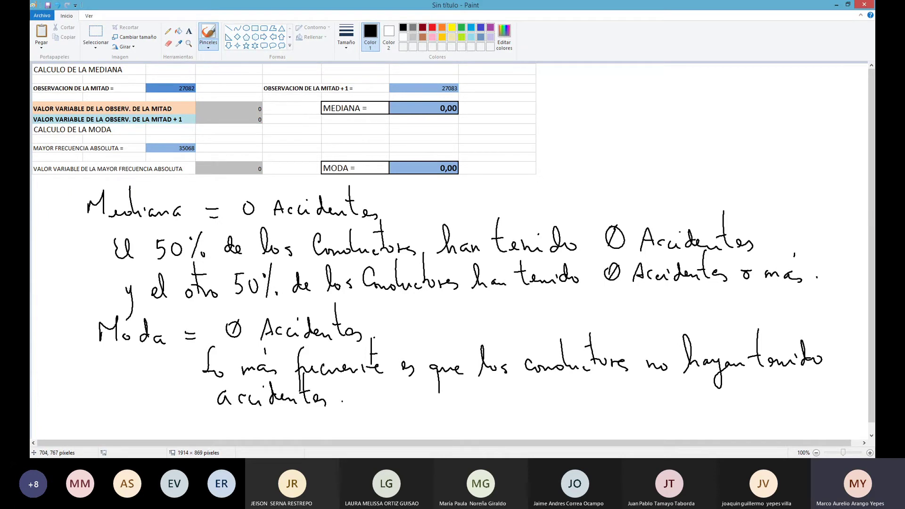
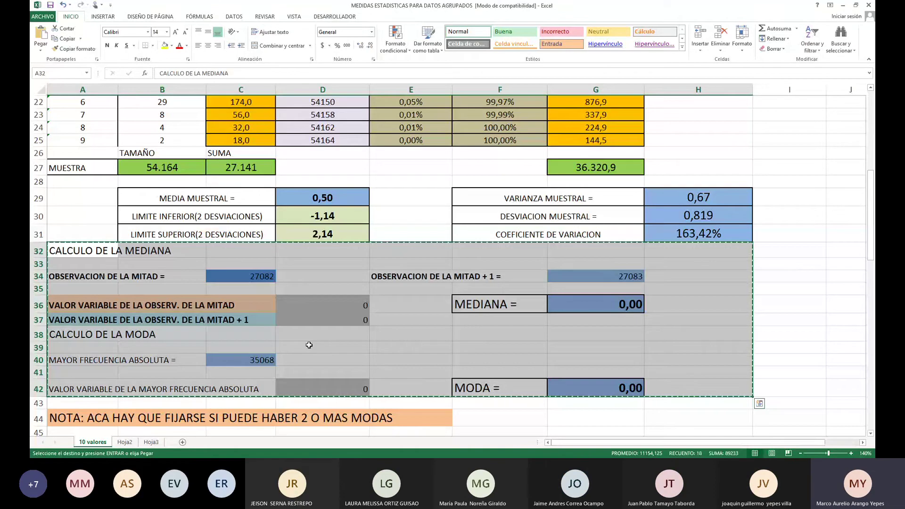
Switch to the Excel workbook and examine the first quartile section, checking the observation formula in C69.
key(Down)
key(Down)
key(Down)
key(Down)
key(Down)
key(Down)
key(Down)
key(Down)
key(Down)
key(Down)
key(Down)
key(Down)
key(Down)
key(Down)
key(Down)
key(Down)
key(Down)
key(Down)
key(Down)
key(Down)
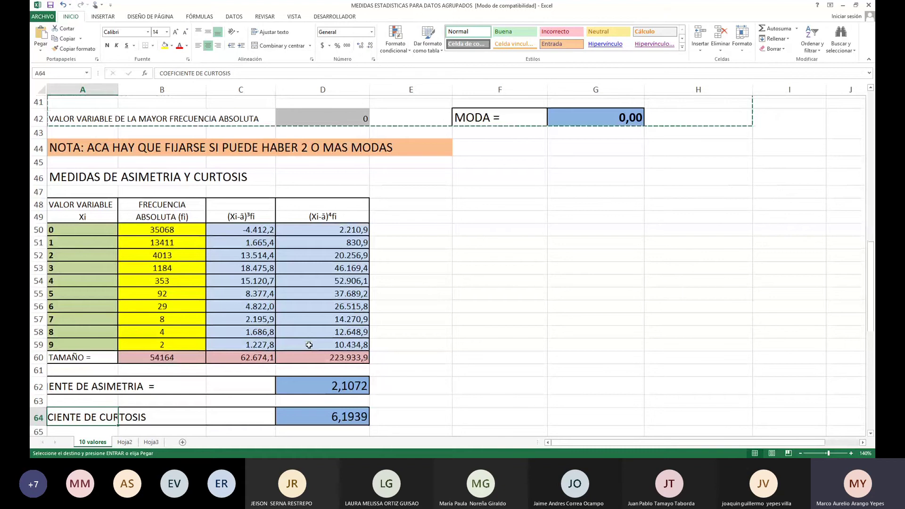
key(Down)
key(Down)
key(Down)
key(Down)
key(Down)
key(Down)
key(Down)
key(Down)
key(Down)
key(Down)
key(Down)
key(Down)
key(Down)
key(Down)
key(Down)
key(Up)
key(Up)
key(Up)
key(Up)
key(Up)
key(Up)
key(Up)
key(Up)
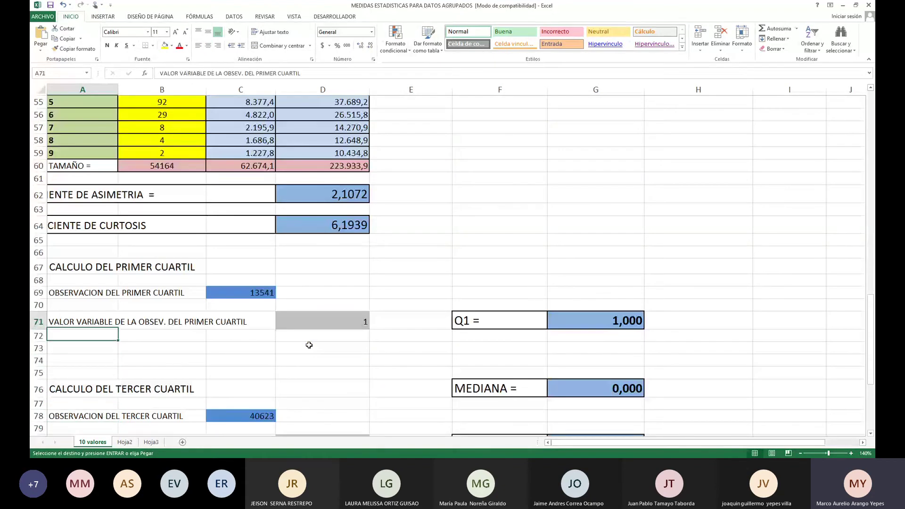
key(Up)
key(Up)
key(Right)
key(Right)
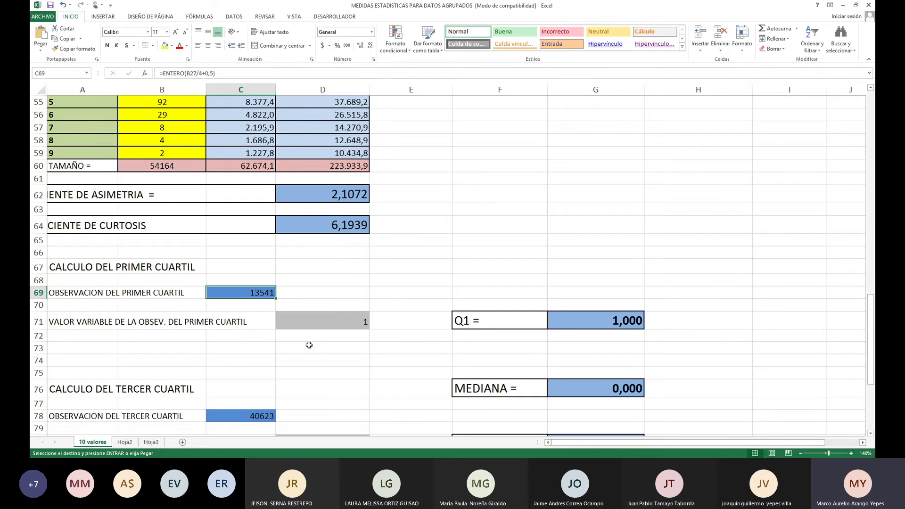
Return to the top of the sheet and examine the frequency table's cumulative absolute frequencies for the first quartile observation.
key(Up)
key(Up)
key(Up)
key(Up)
key(Up)
key(Up)
key(Up)
key(Up)
key(Up)
key(Up)
key(Up)
key(Up)
key(Up)
key(Up)
key(Up)
key(Up)
key(Up)
key(Up)
key(Up)
key(Up)
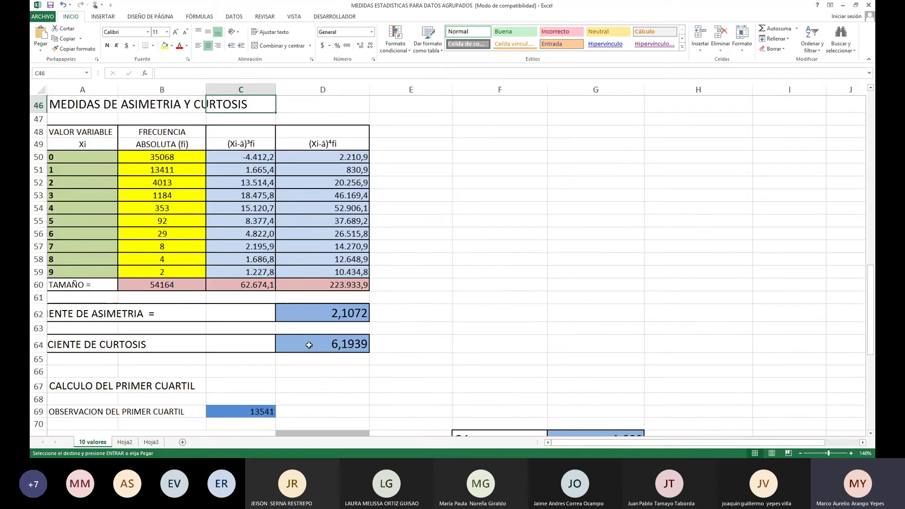
key(Up)
key(Up)
key(Up)
key(Up)
key(Up)
key(ctrl+Up)
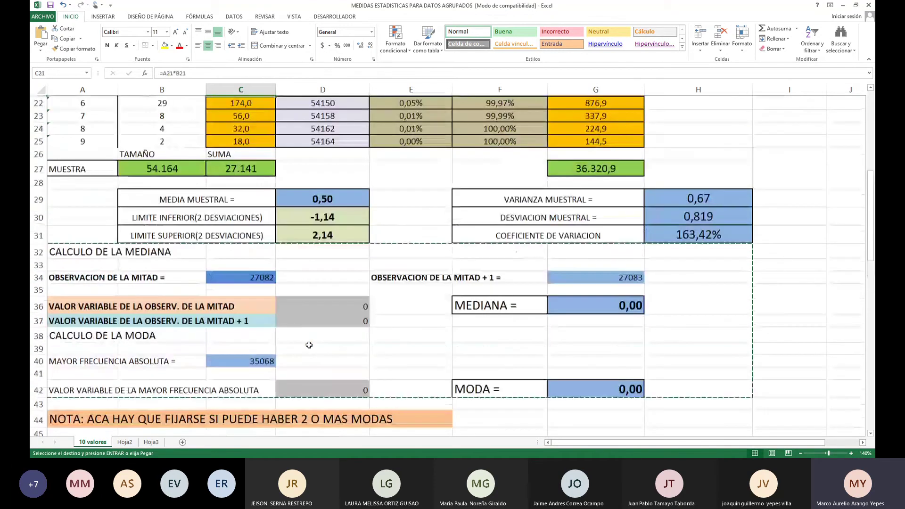
key(ctrl+Up)
key(ctrl+Up)
key(ctrl+Up)
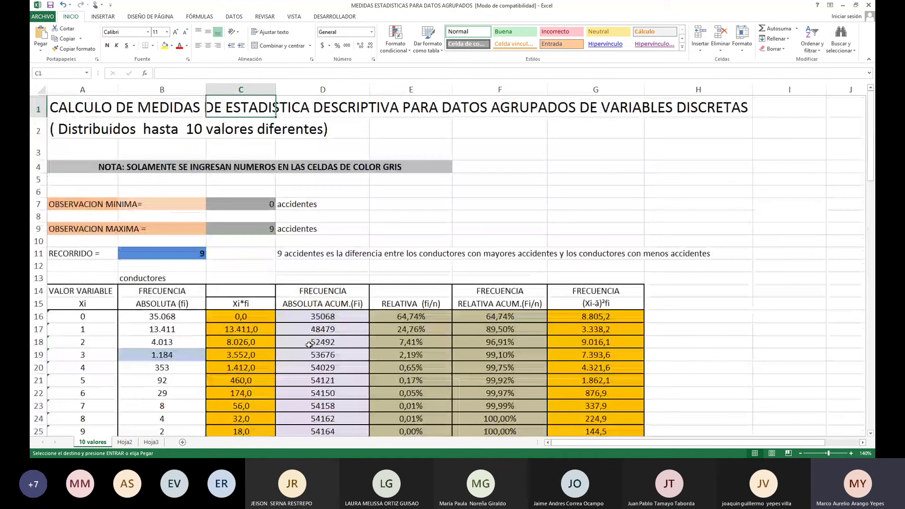
Examine the cumulative absolute frequency column D14:D25 to locate the first quartile observation.
key(Down)
key(Down)
key(Down)
key(Down)
key(Down)
key(Down)
key(Down)
key(Down)
key(Down)
key(Down)
key(Down)
key(Down)
key(Down)
key(Down)
key(Down)
key(Down)
key(Down)
key(Up)
key(Up)
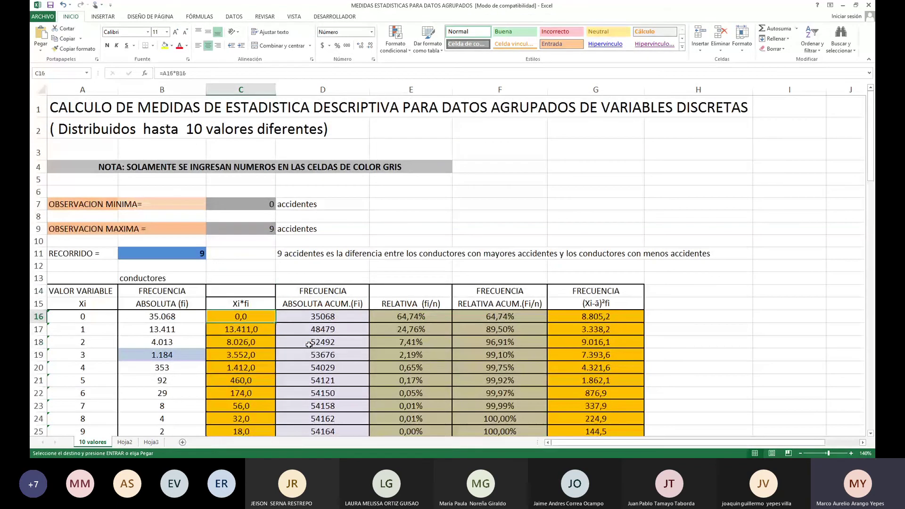
key(Right)
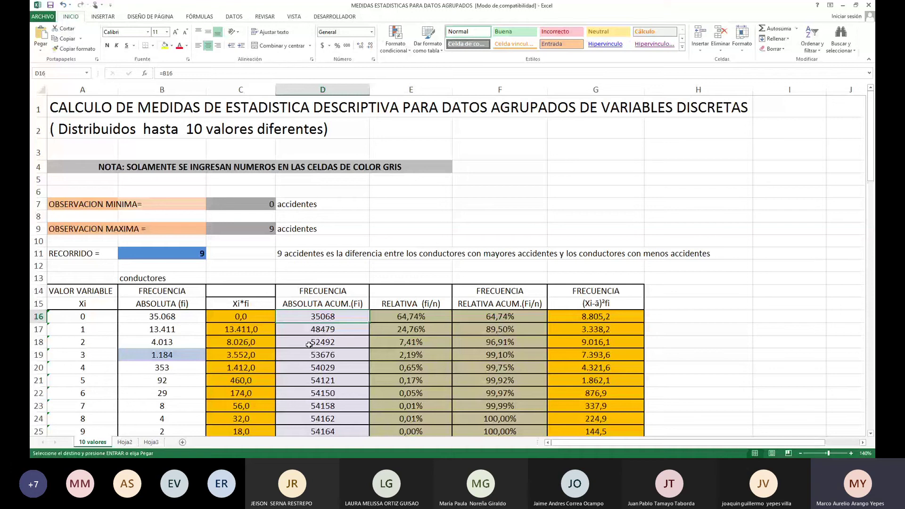
key(Up)
key(Up)
key(shift+Down)
key(shift+Down)
key(shift+Down)
key(shift+Down)
key(shift+Down)
key(shift+Down)
key(shift+Down)
key(shift+Down)
key(shift+Down)
key(shift+Down)
key(shift+Down)
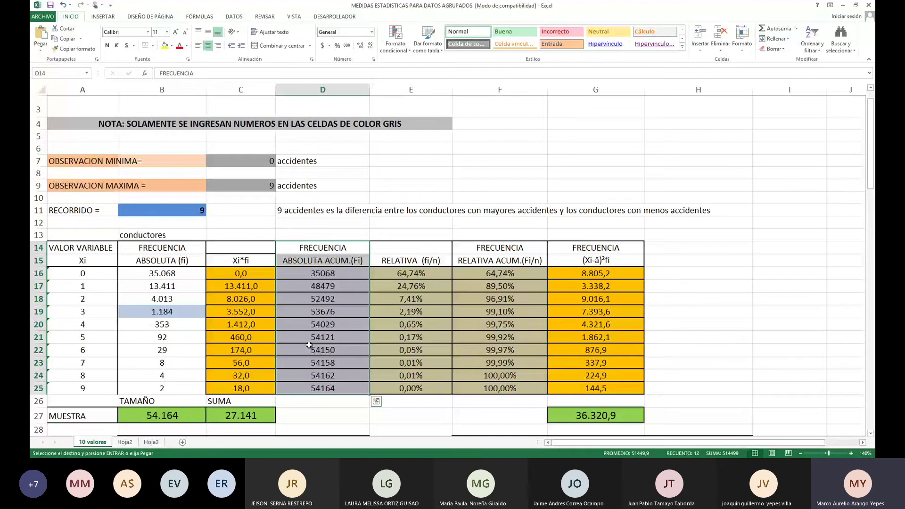
key(Down)
key(Down)
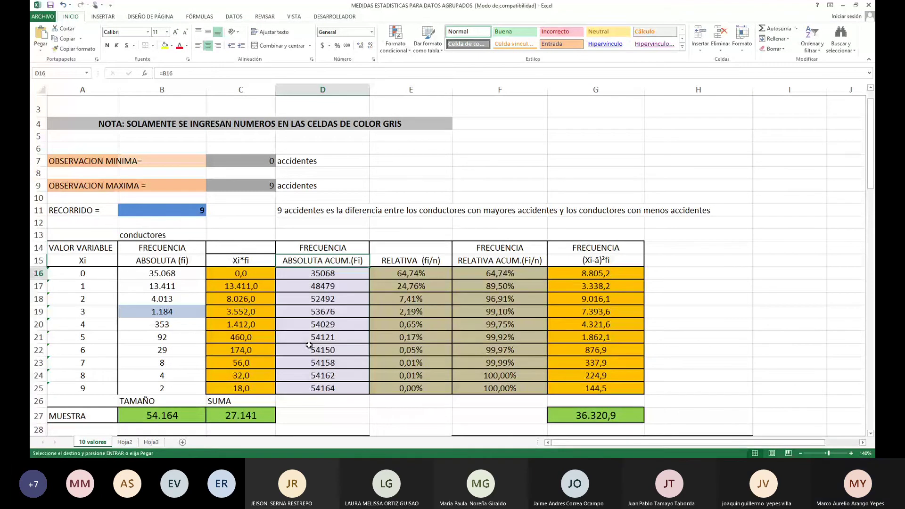
Set the variable value of the first quartile observation in D71 to 0.
key(Page_Down)
key(Page_Down)
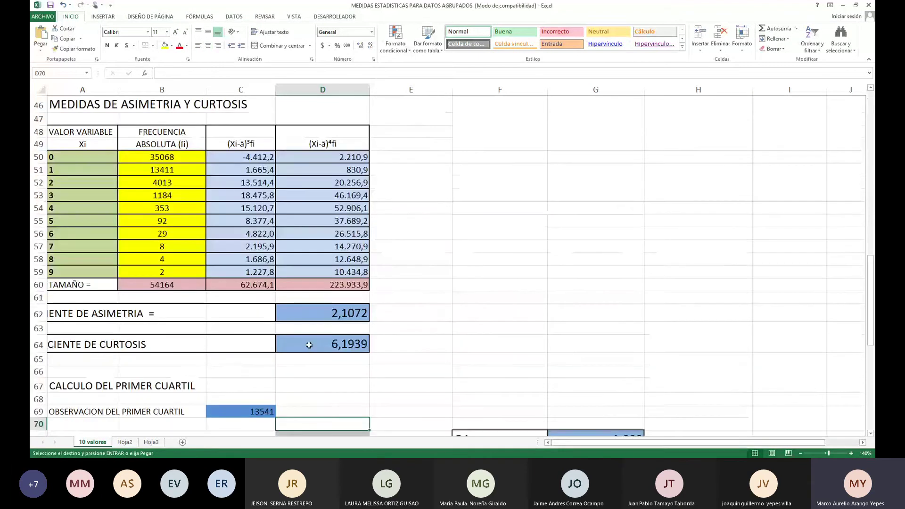
key(Up)
key(Up)
key(Up)
key(Up)
key(Up)
key(Up)
key(Up)
key(Up)
key(Up)
key(Up)
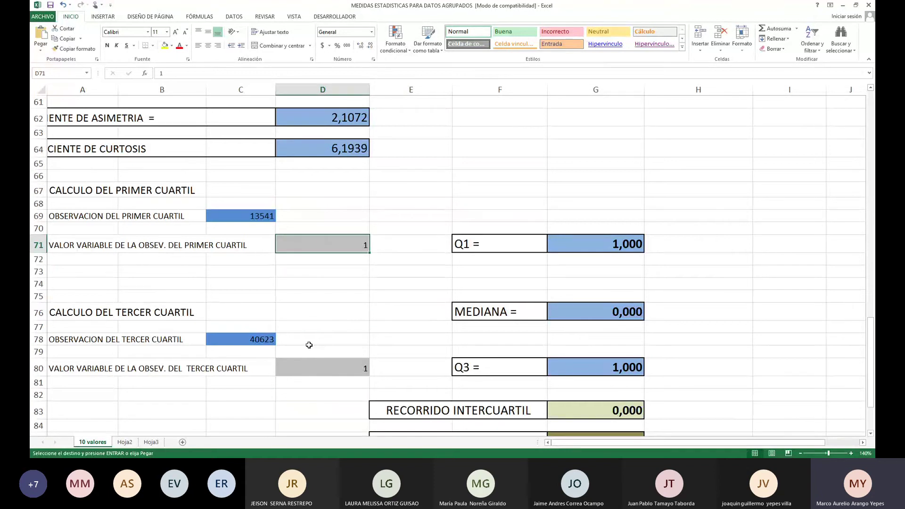
text(0)
key(Return)
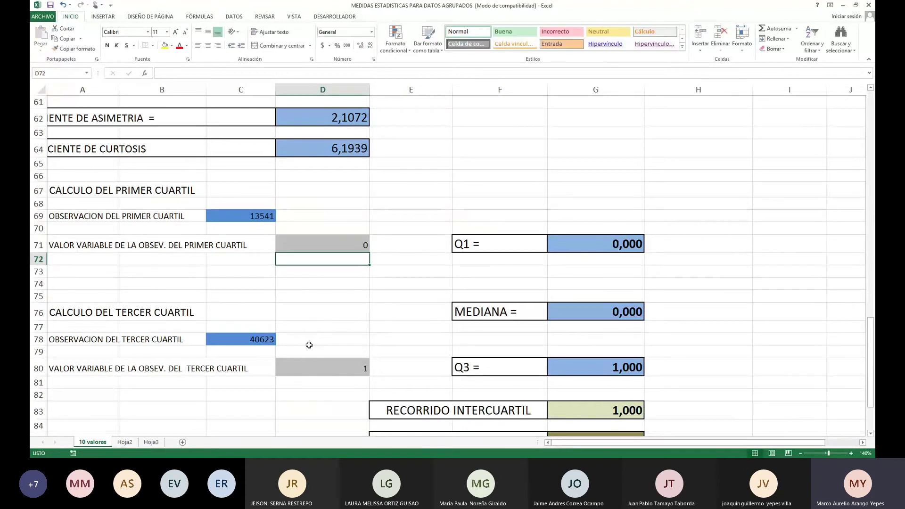
Check the third quartile observation in C78 and look for it in the frequency table's cumulative absolute frequencies, highlighting D14:D25.
key(Down)
key(Down)
key(Down)
key(Down)
key(Down)
key(Down)
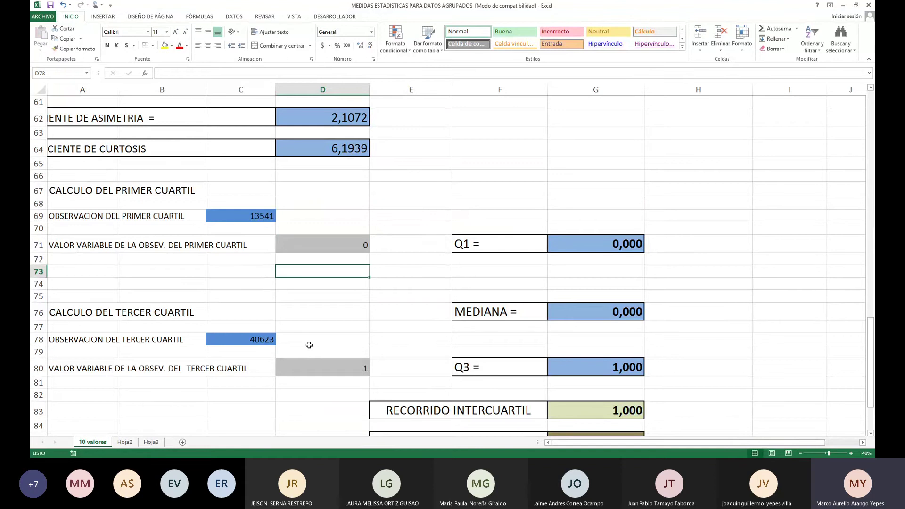
key(Down)
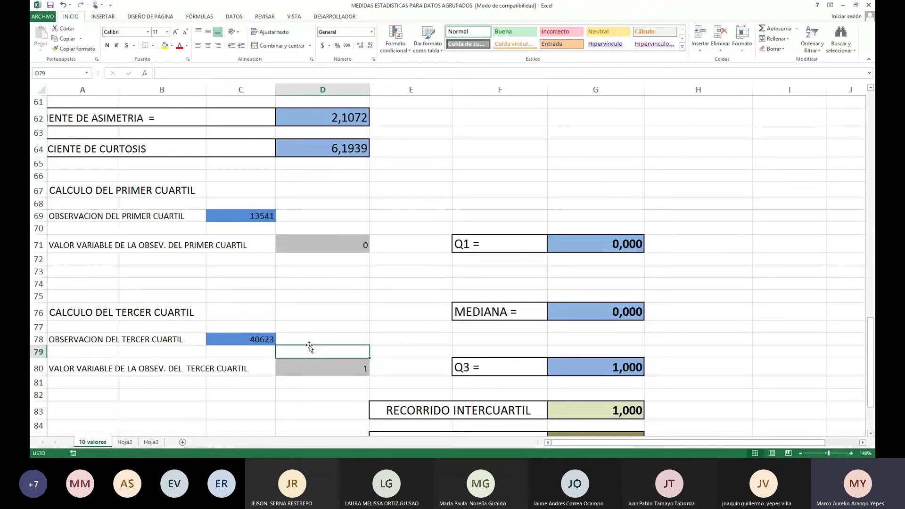
key(Up)
key(Up)
key(Up)
key(Up)
key(Up)
key(Up)
key(Up)
key(Up)
key(Up)
key(Up)
key(Up)
key(Up)
key(Up)
key(Up)
key(Up)
key(Up)
key(Up)
key(Up)
key(Up)
key(Up)
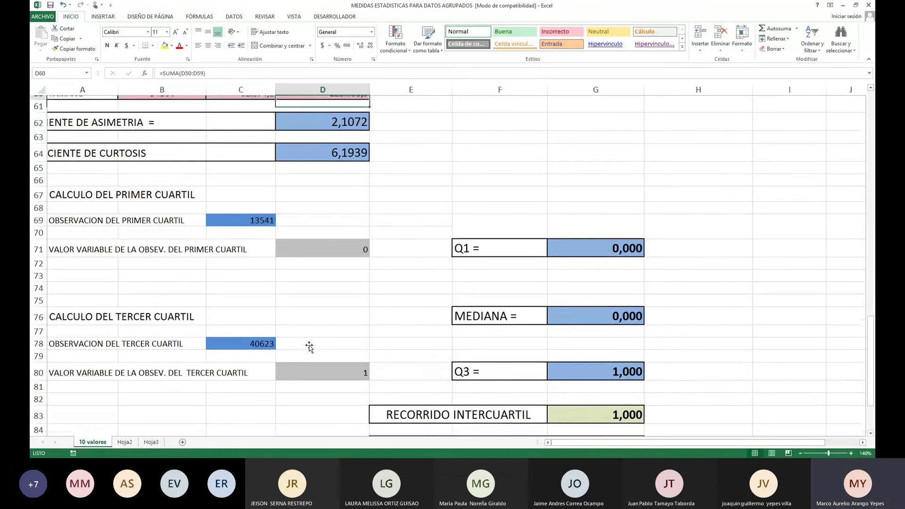
key(Up)
key(Up)
key(Up)
key(Up)
key(Up)
key(Up)
key(Up)
key(Up)
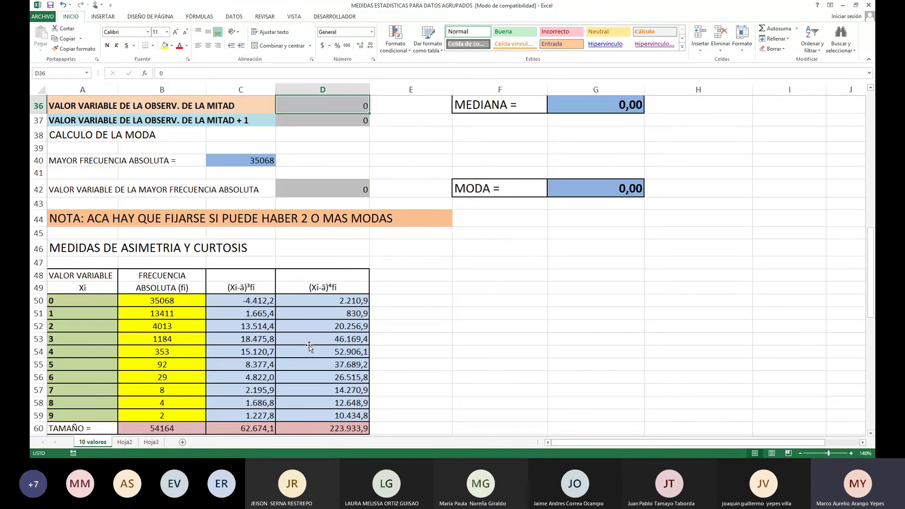
key(Up)
key(Up)
key(Up)
key(Up)
key(Up)
key(Up)
key(Up)
key(Up)
key(Up)
key(Up)
key(Up)
key(Up)
key(Up)
key(Up)
key(Up)
key(Up)
key(Up)
key(Up)
key(Up)
key(Up)
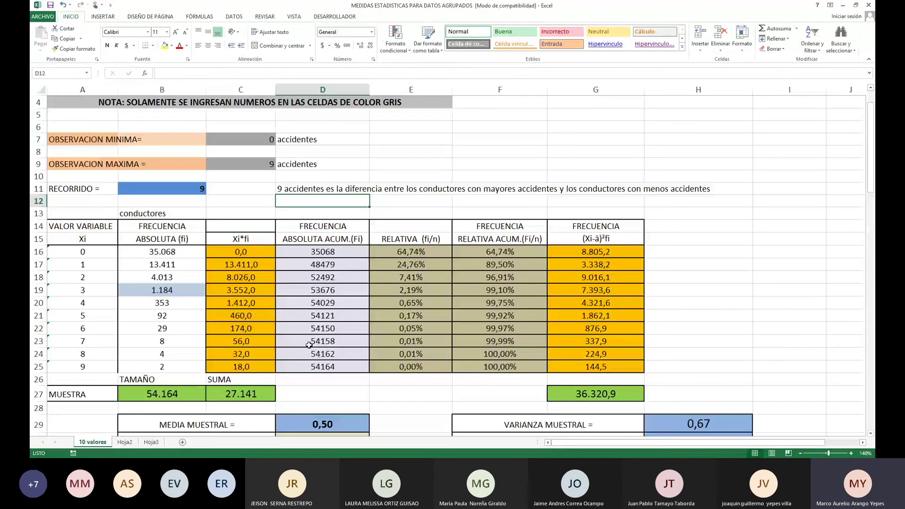
key(Down)
key(Down)
key(ctrl+shift+Down)
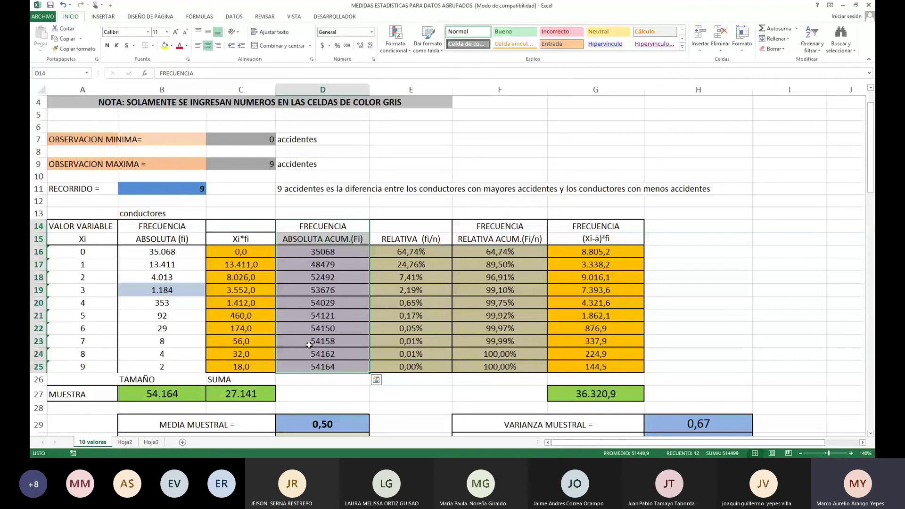
Highlight the frequency table row for the variable value 1, from D17 back to A17, for the third quartile.
key(Down)
key(Down)
key(Down)
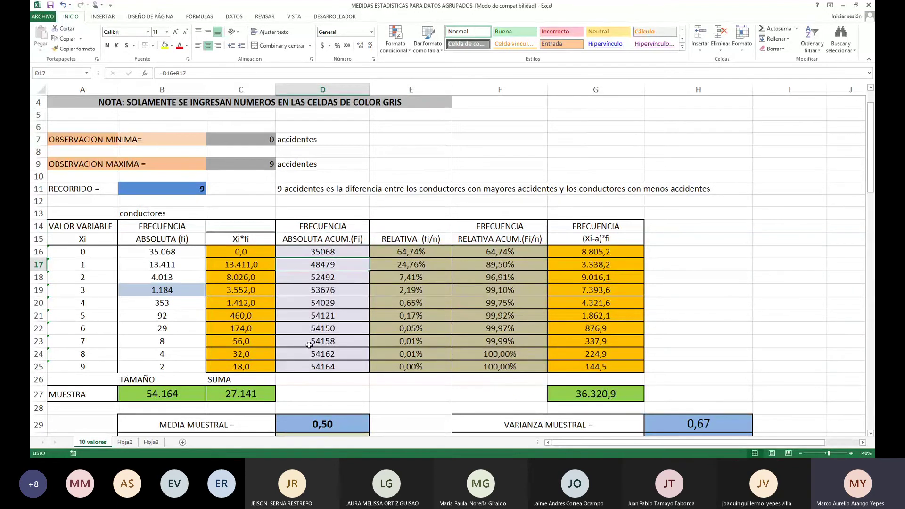
key(shift+Left)
key(shift+Left)
key(shift+Left)
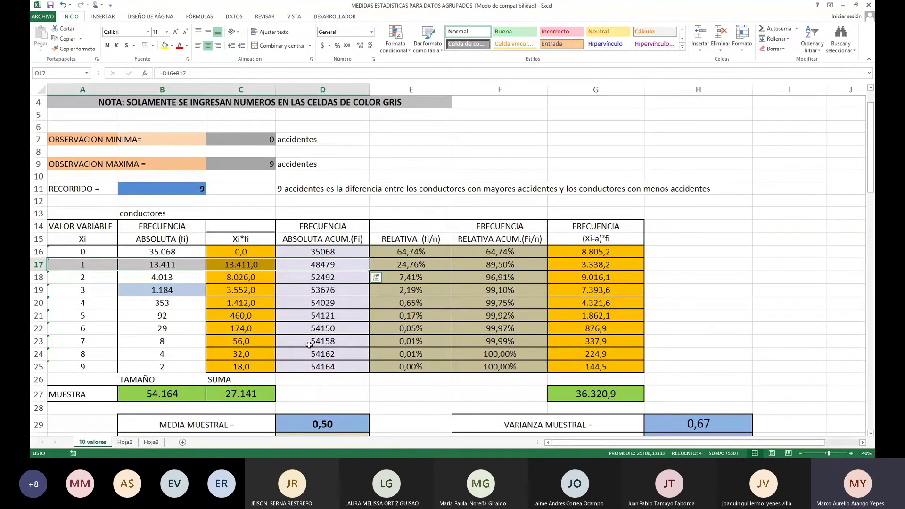
Set the variable value of the third quartile observation in D80 to 1.
key(Down)
key(Down)
key(Down)
key(Down)
key(Down)
key(Down)
key(Down)
key(Down)
key(Down)
key(Down)
key(Down)
key(Down)
key(Down)
key(Down)
key(Down)
key(Down)
key(Down)
key(Down)
key(Down)
key(Down)
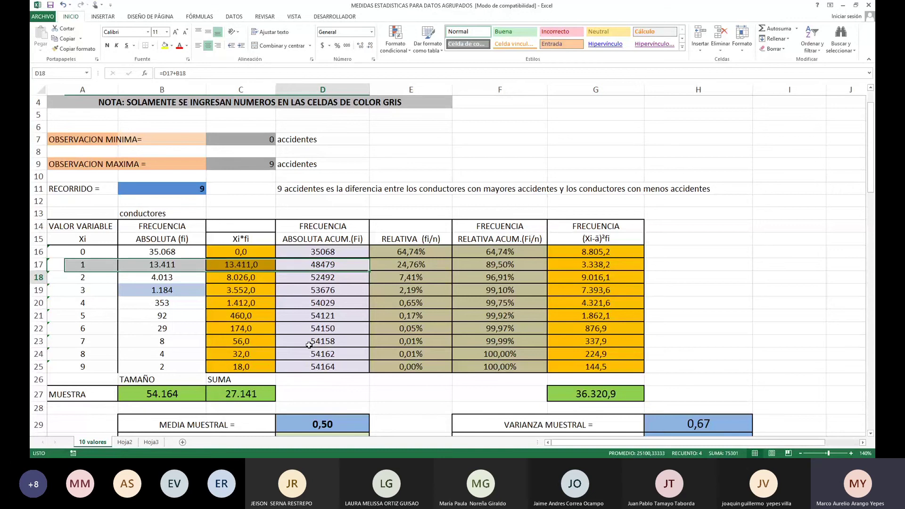
key(Down)
key(Down)
key(Down)
key(Down)
key(Down)
key(Down)
key(Down)
key(Down)
key(Down)
key(Down)
key(Down)
key(Down)
key(Down)
key(Down)
key(Down)
key(Down)
key(Down)
key(Down)
key(Down)
key(Down)
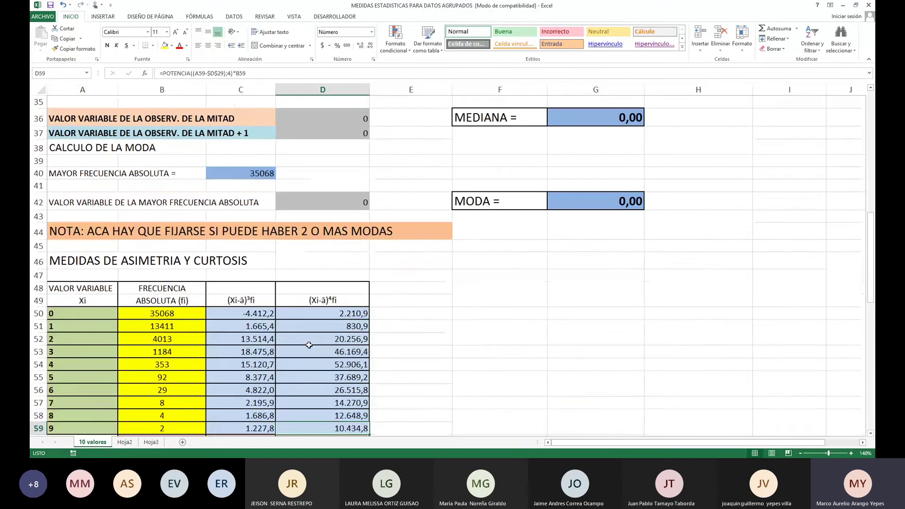
key(Up)
key(Up)
key(Up)
key(Up)
key(Up)
key(Up)
key(Up)
key(Up)
key(Up)
key(Up)
key(Up)
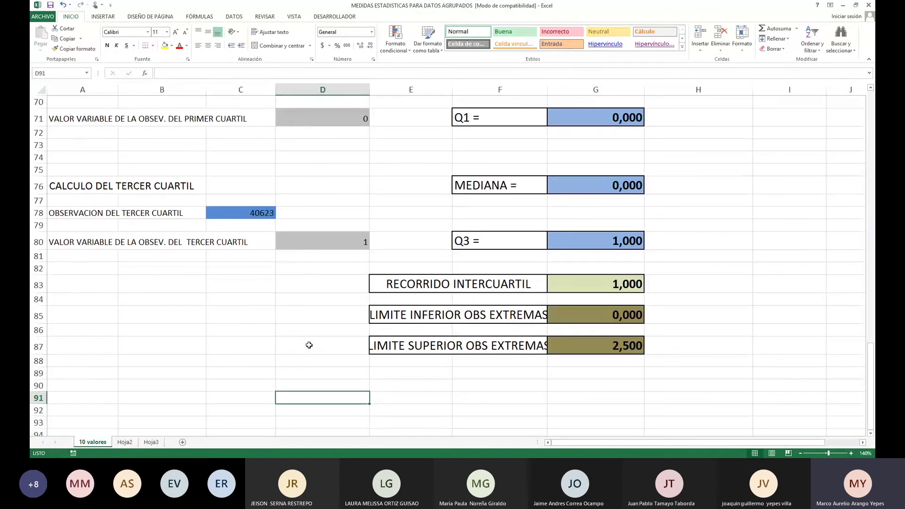
key(Up)
key(Up)
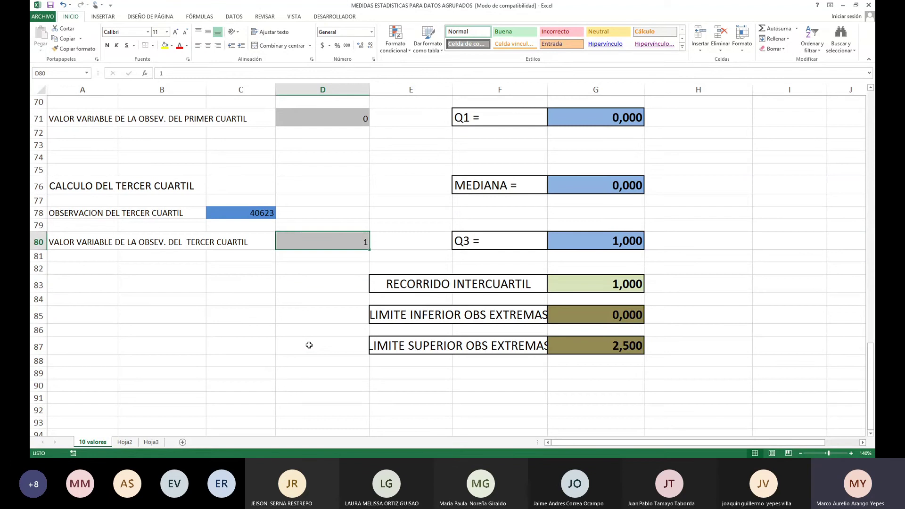
text(1)
key(Return)
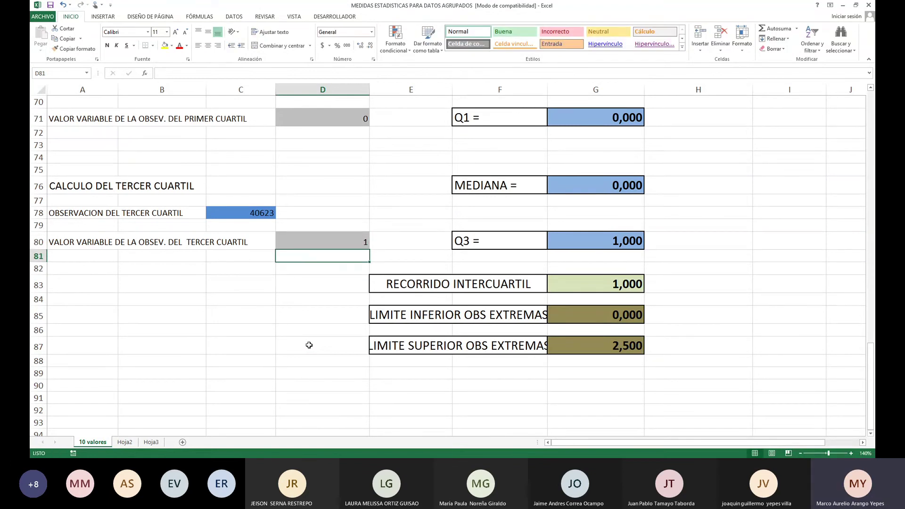
Examine the third quartile, interquartile range and extreme observation limit results in column G.
key(Right)
key(Right)
key(Right)
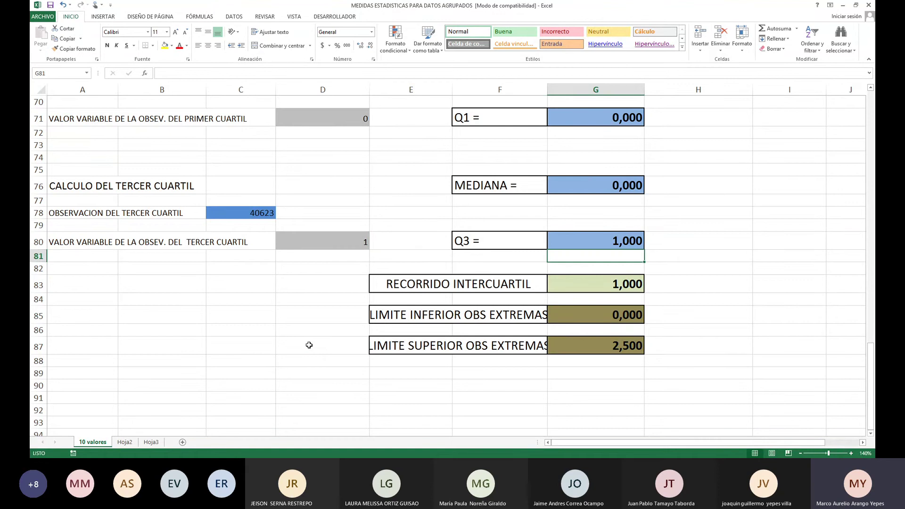
key(Down)
key(Down)
key(Down)
key(Down)
key(Up)
key(Up)
key(Up)
key(Up)
key(Up)
key(Up)
key(Up)
key(Up)
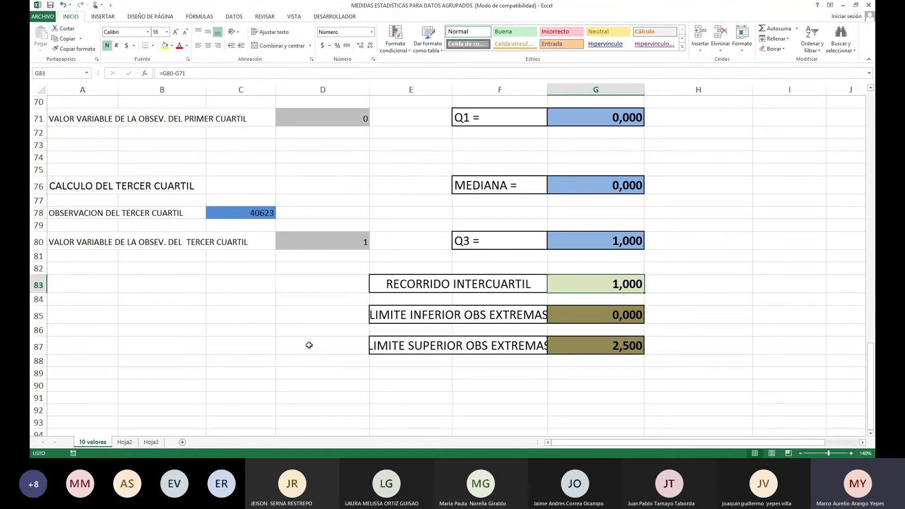
Copy the first and third quartile calculation block A68:G80.
key(Up)
key(Up)
key(Up)
key(Up)
key(Up)
key(Up)
key(Up)
key(Up)
key(Up)
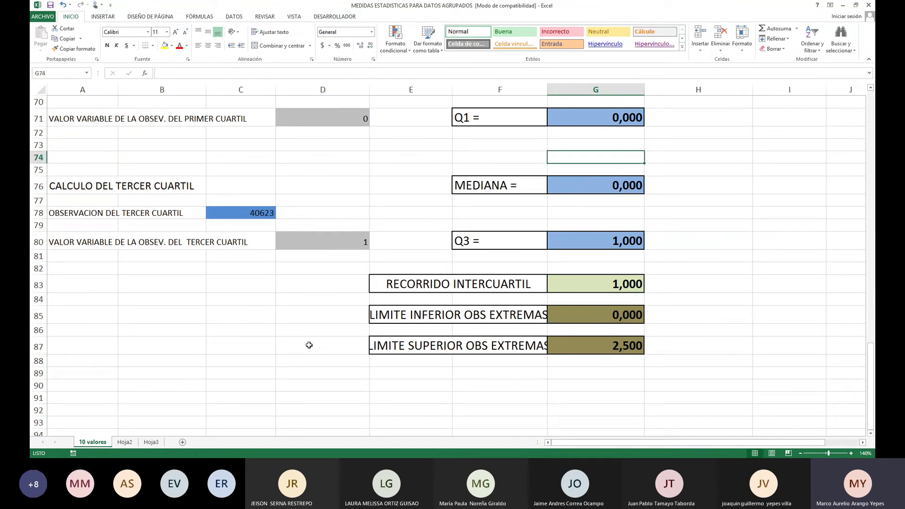
key(Left)
key(Left)
key(Left)
key(Left)
key(Left)
key(Left)
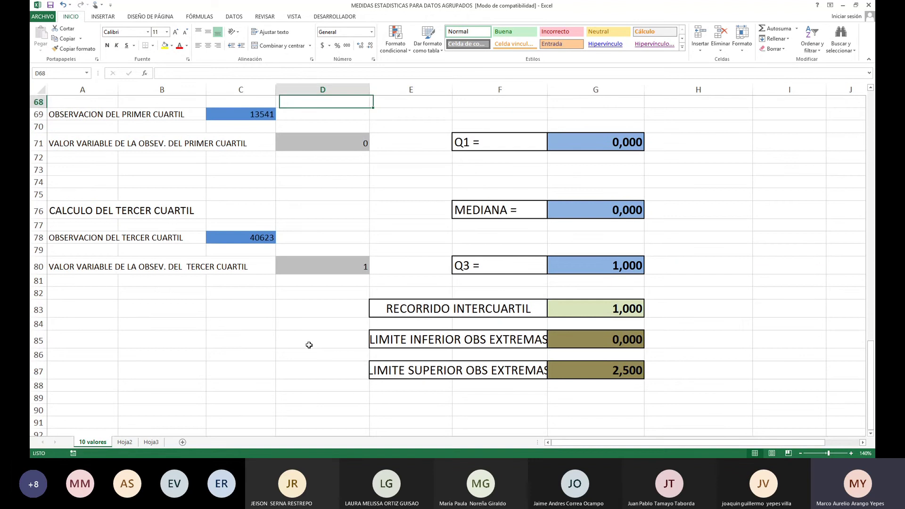
key(shift+Down)
key(shift+Down)
key(shift+Down)
key(shift+Down)
key(shift+Down)
key(shift+Down)
key(shift+Down)
key(shift+Down)
key(shift+Down)
key(shift+Down)
key(shift+Down)
key(shift+Down)
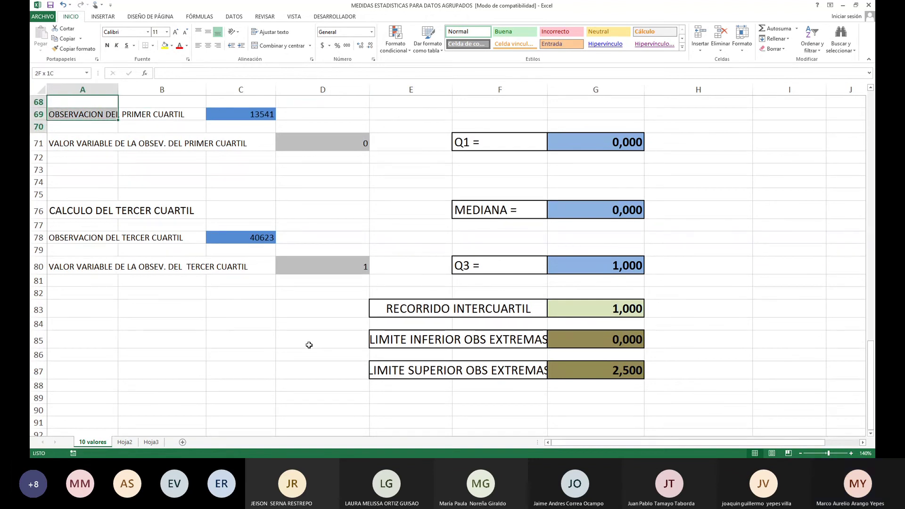
key(shift+Right)
key(shift+Right)
key(shift+Right)
key(shift+Right)
key(shift+Right)
key(shift+Right)
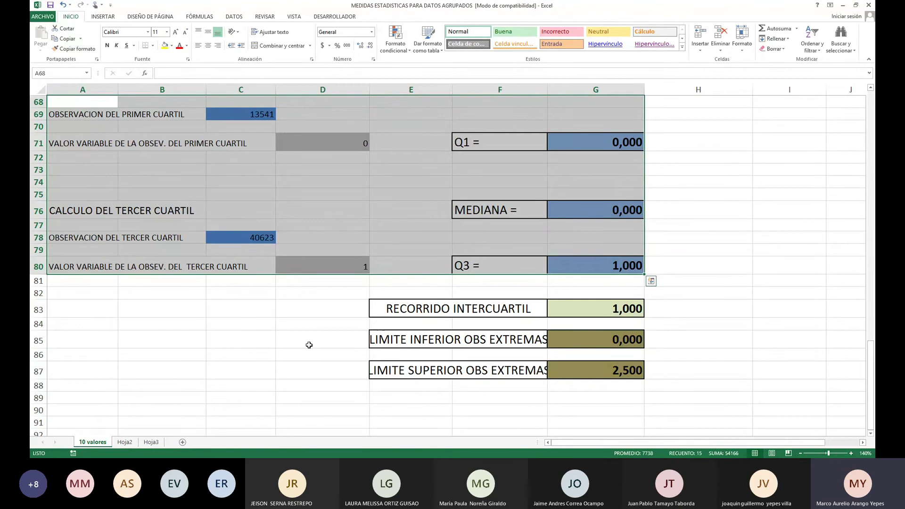
key(ctrl+c)
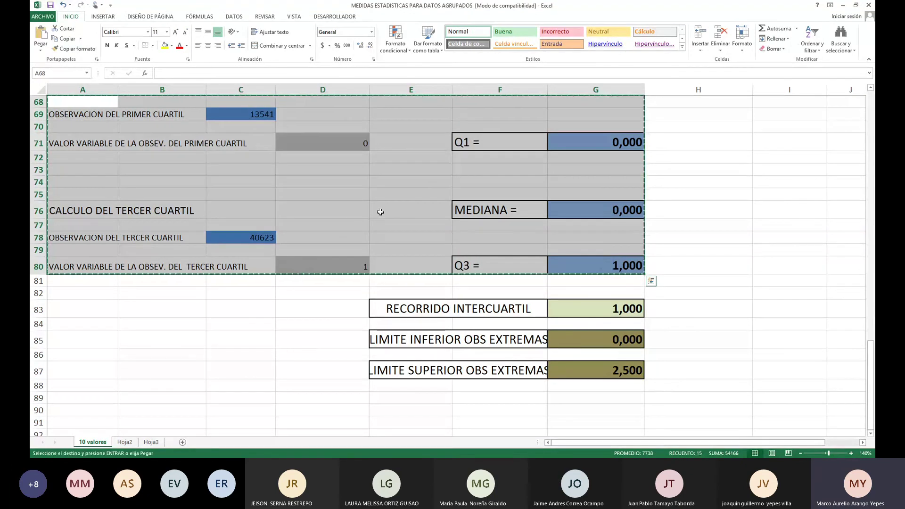
right_click(371, 148)
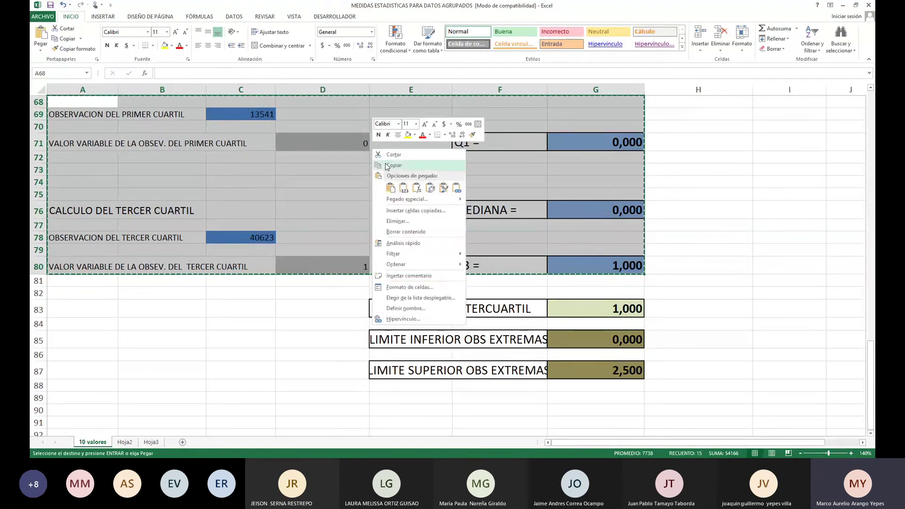
click(386, 165)
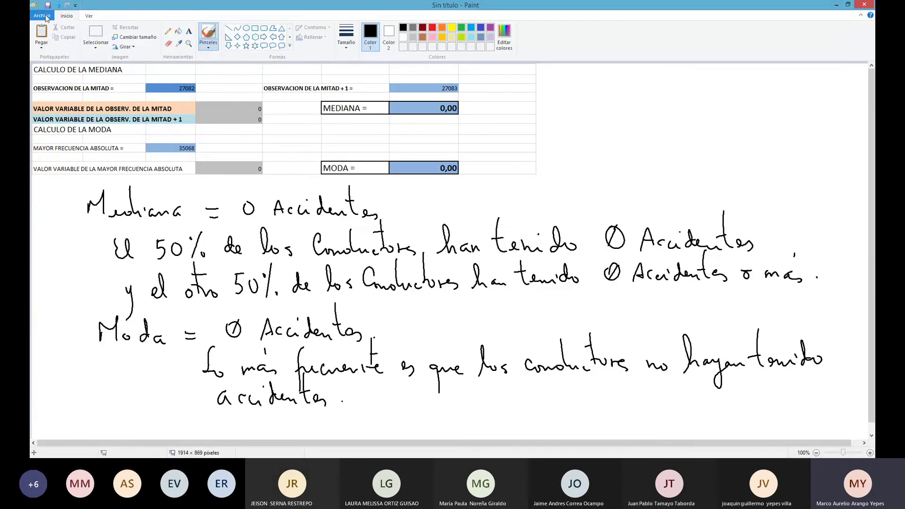
In Paint, start a new blank image without saving the current notes and paste the copied quartile block into it.
click(43, 15)
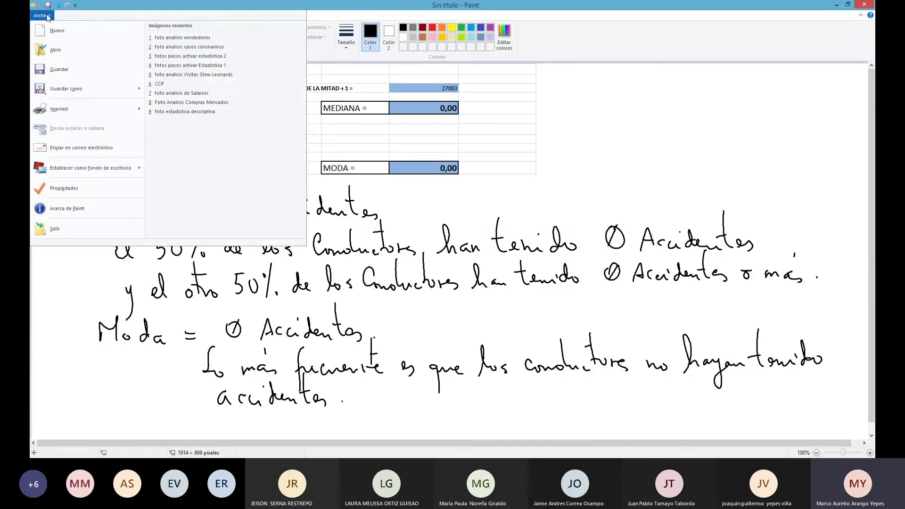
click(49, 30)
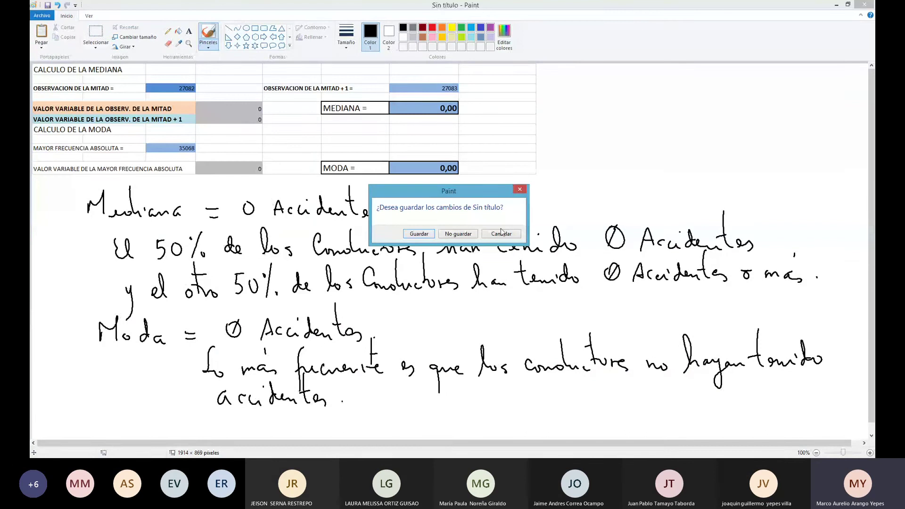
click(454, 233)
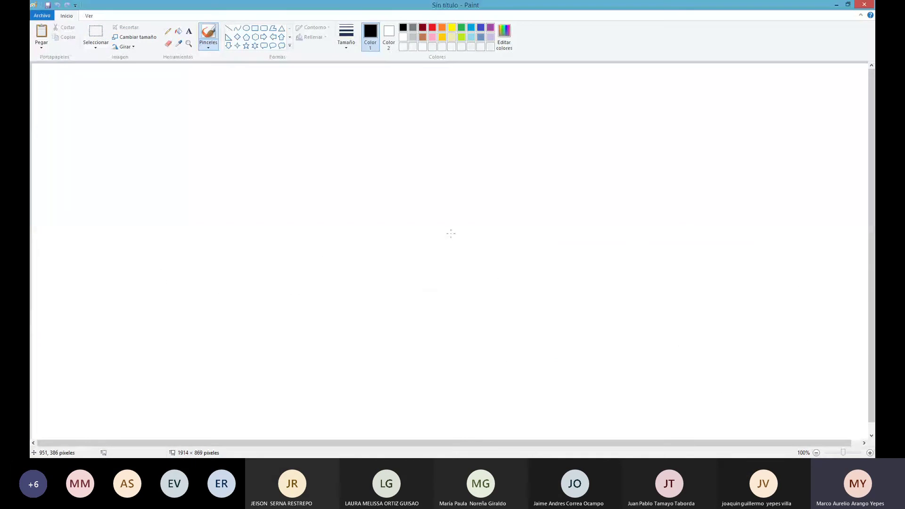
key(ctrl+v)
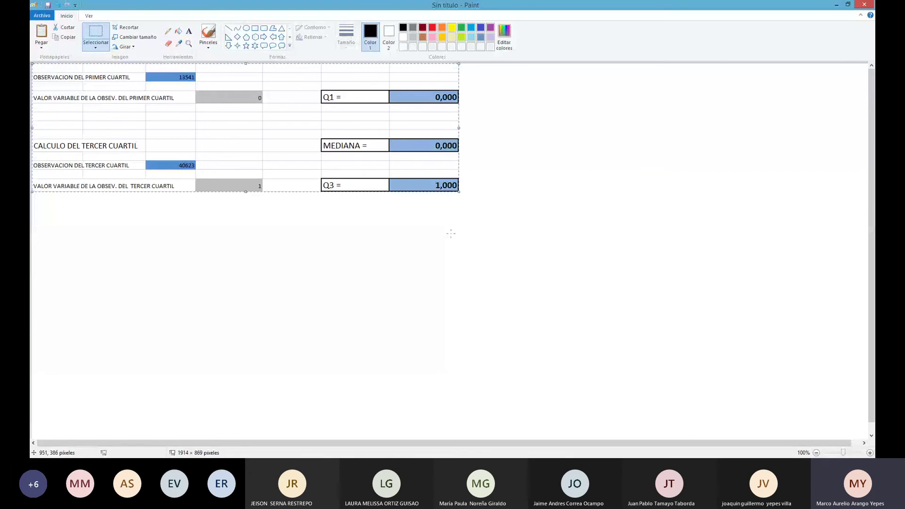
Handwrite "Q1 = 0 Accidentes" with the black brush beside the top of the pasted quartile block.
click(208, 36)
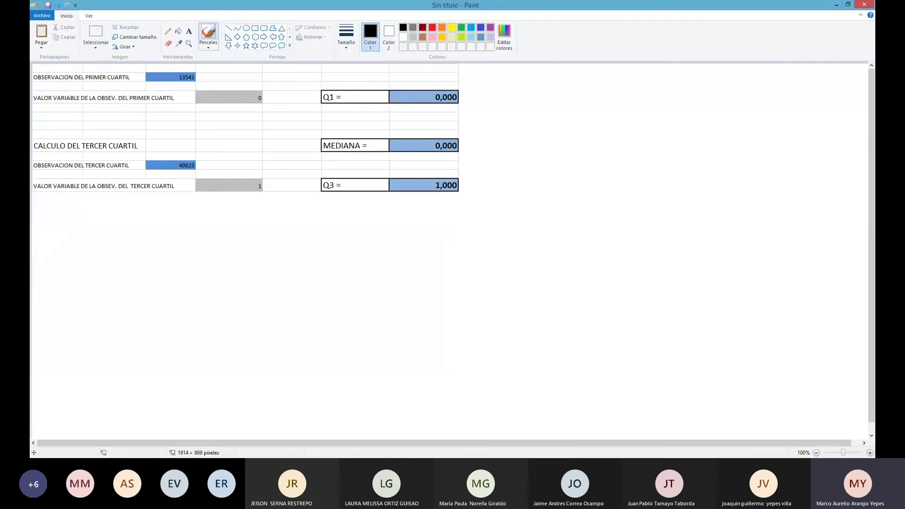
drag(512, 86, 544, 80)
mouse_move(534, 89)
mouse_down()
mouse_move(564, 77)
mouse_move(593, 83)
mouse_up()
mouse_move(598, 80)
mouse_down()
mouse_move(596, 88)
mouse_move(615, 86)
mouse_move(622, 71)
mouse_move(631, 84)
mouse_move(668, 93)
mouse_up()
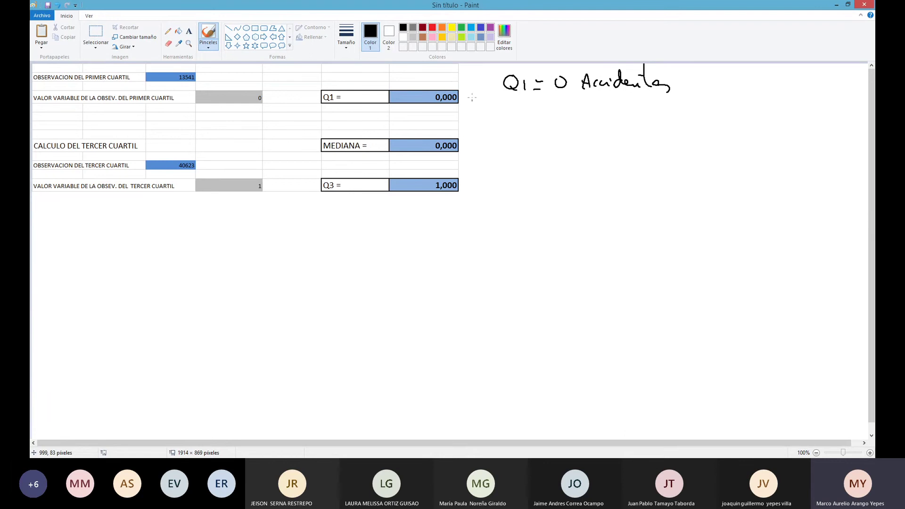
Handwrite "El 25% de los conductores han tenido" in black on the line below the Q1 value.
mouse_move(487, 104)
mouse_down()
mouse_move(494, 119)
mouse_move(528, 110)
mouse_up()
mouse_move(538, 102)
mouse_down()
mouse_move(531, 120)
mouse_move(560, 101)
mouse_move(561, 119)
mouse_up()
drag(564, 114, 684, 118)
mouse_move(698, 89)
mouse_down()
mouse_move(690, 116)
mouse_move(696, 108)
mouse_up()
mouse_move(694, 114)
mouse_down()
mouse_move(777, 121)
mouse_move(786, 108)
mouse_move(794, 119)
mouse_move(817, 119)
mouse_up()
mouse_move(824, 115)
mouse_down()
mouse_move(825, 102)
mouse_move(836, 122)
mouse_up()
Continue the Q1 interpretation on a new line with "0 accidentes y el otro 75% de los".
mouse_move(480, 136)
mouse_down()
mouse_move(504, 150)
mouse_move(528, 145)
mouse_up()
drag(535, 144, 535, 150)
mouse_move(546, 149)
mouse_down()
mouse_move(563, 137)
mouse_move(595, 151)
mouse_up()
mouse_move(602, 144)
mouse_down()
mouse_move(585, 168)
mouse_move(665, 148)
mouse_move(665, 132)
mouse_up()
mouse_move(666, 144)
mouse_down()
mouse_move(691, 138)
mouse_move(684, 152)
mouse_move(703, 147)
mouse_move(689, 151)
mouse_up()
mouse_move(694, 140)
mouse_down()
mouse_move(710, 139)
mouse_move(709, 155)
mouse_move(724, 155)
mouse_up()
drag(728, 153, 742, 154)
mouse_move(741, 135)
mouse_down()
mouse_move(740, 153)
mouse_move(764, 153)
mouse_up()
drag(774, 147, 776, 147)
drag(787, 148, 780, 156)
Finish the Q1 interpretation on a third line with "conductores han tenido 0 accidentes o más".
mouse_move(484, 166)
mouse_down()
mouse_move(480, 178)
mouse_move(652, 185)
mouse_move(665, 165)
mouse_move(665, 183)
mouse_up()
click(616, 181)
mouse_move(669, 179)
mouse_down()
mouse_move(702, 172)
mouse_move(721, 183)
mouse_move(785, 178)
mouse_up()
mouse_move(793, 159)
mouse_down()
mouse_move(785, 183)
mouse_move(798, 184)
mouse_up()
mouse_move(784, 169)
mouse_down()
mouse_move(851, 188)
mouse_move(853, 169)
mouse_up()
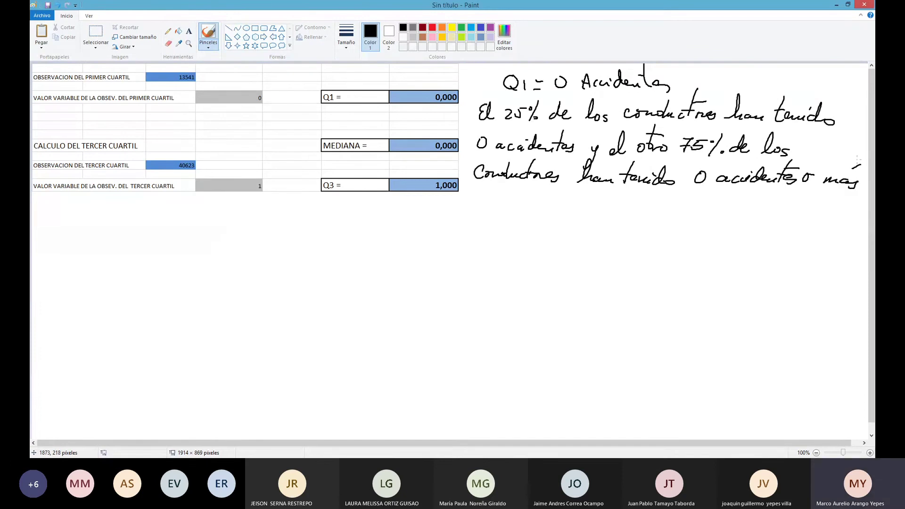
Handwrite "Q3 = 1 Accidente" in red below the Q1 interpretation and circle the Q3 value in the pasted block.
click(432, 37)
click(423, 27)
click(432, 27)
mouse_move(484, 206)
mouse_down()
mouse_move(498, 222)
mouse_move(521, 221)
mouse_up()
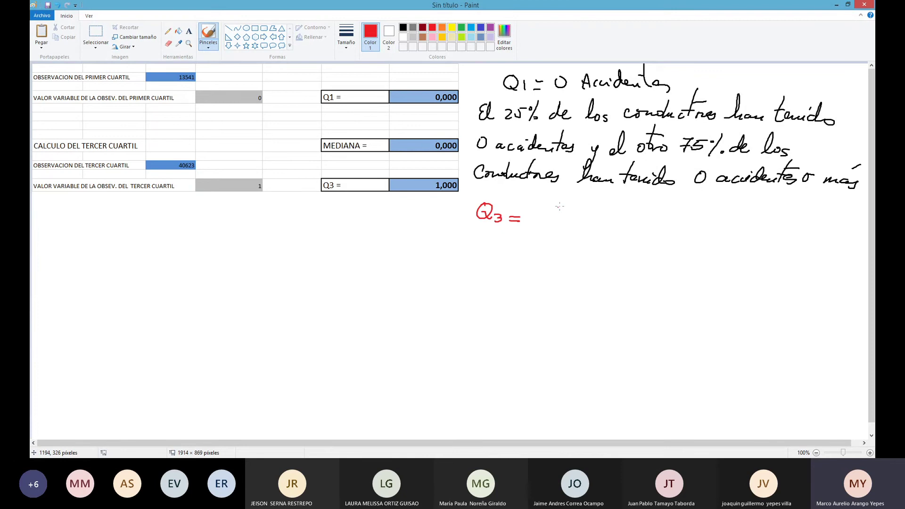
mouse_move(484, 173)
mouse_down()
mouse_move(448, 171)
mouse_move(482, 179)
mouse_up()
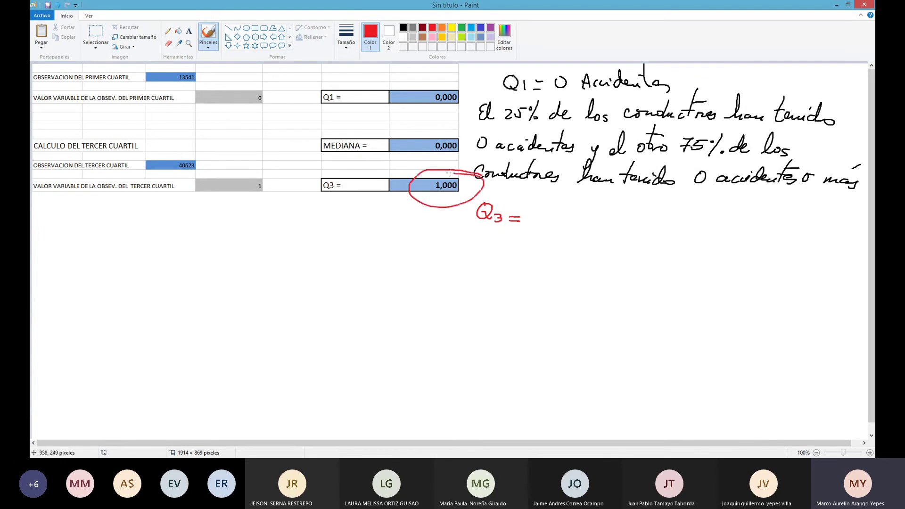
mouse_move(542, 206)
mouse_down()
mouse_move(543, 216)
mouse_move(571, 218)
mouse_move(614, 213)
mouse_move(627, 200)
mouse_move(636, 218)
mouse_up()
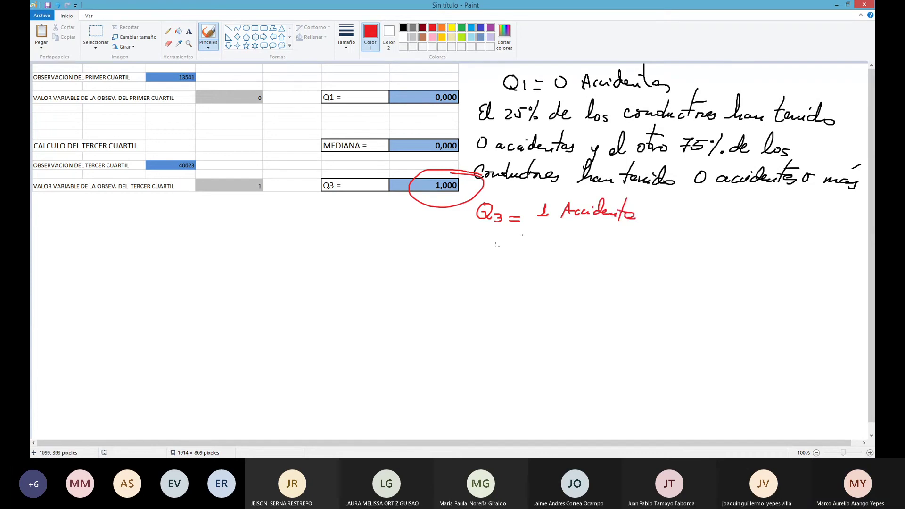
Handwrite "El 75% de los conductores han tenido" in red on the line below the Q3 value.
mouse_move(485, 233)
mouse_down()
mouse_move(488, 253)
mouse_move(514, 248)
mouse_move(517, 238)
mouse_up()
mouse_move(519, 238)
mouse_down()
mouse_move(529, 240)
mouse_move(517, 247)
mouse_move(530, 248)
mouse_move(612, 243)
mouse_up()
mouse_move(626, 238)
mouse_down()
mouse_move(706, 242)
mouse_move(727, 217)
mouse_move(726, 241)
mouse_move(747, 242)
mouse_move(776, 217)
mouse_move(781, 242)
mouse_move(833, 244)
mouse_move(849, 225)
mouse_move(847, 245)
mouse_up()
drag(851, 241, 859, 243)
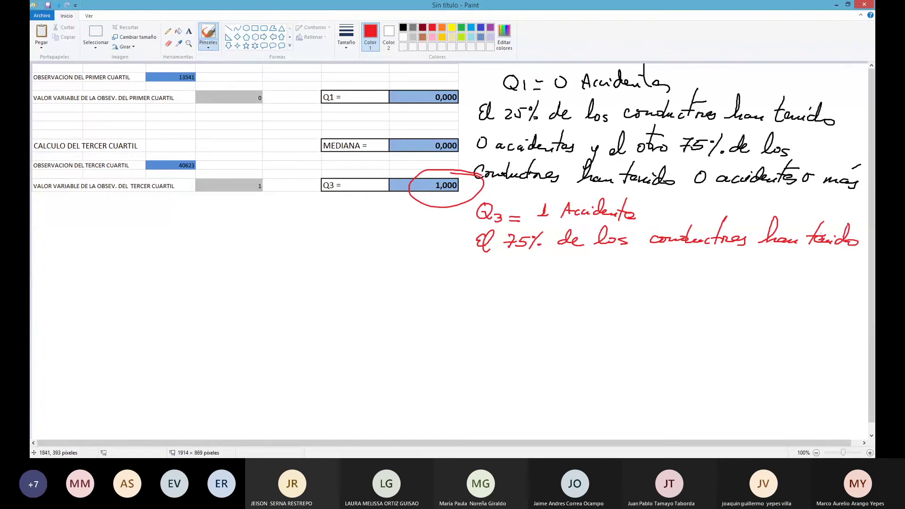
Handwrite "1 accidente" in red on the next line and erase the cramped letter right after it.
drag(480, 267, 483, 280)
drag(476, 280, 536, 278)
drag(539, 274, 567, 276)
mouse_move(574, 258)
mouse_down()
mouse_move(568, 280)
mouse_move(604, 272)
mouse_up()
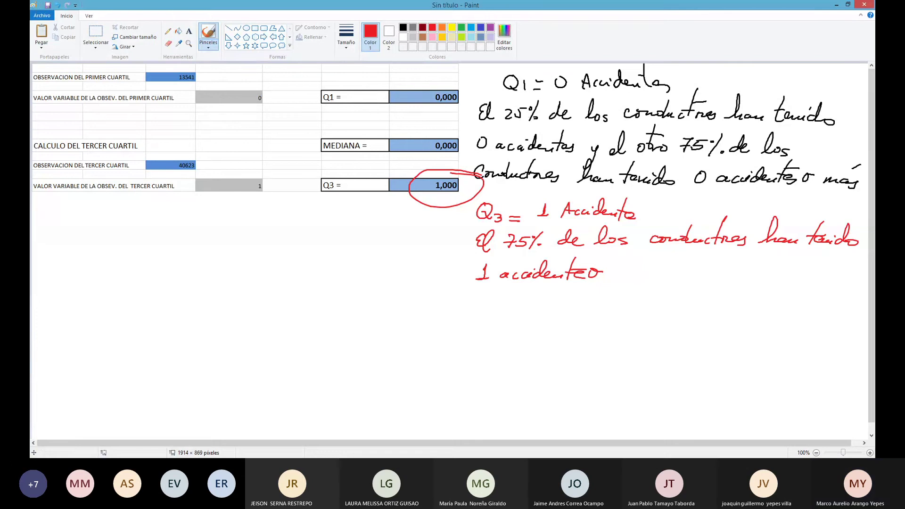
drag(597, 268, 598, 284)
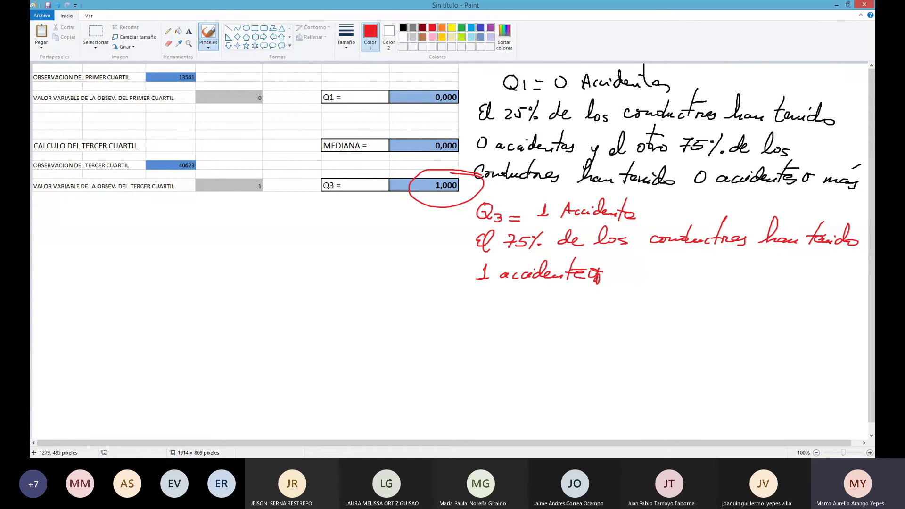
click(168, 43)
drag(600, 270, 595, 278)
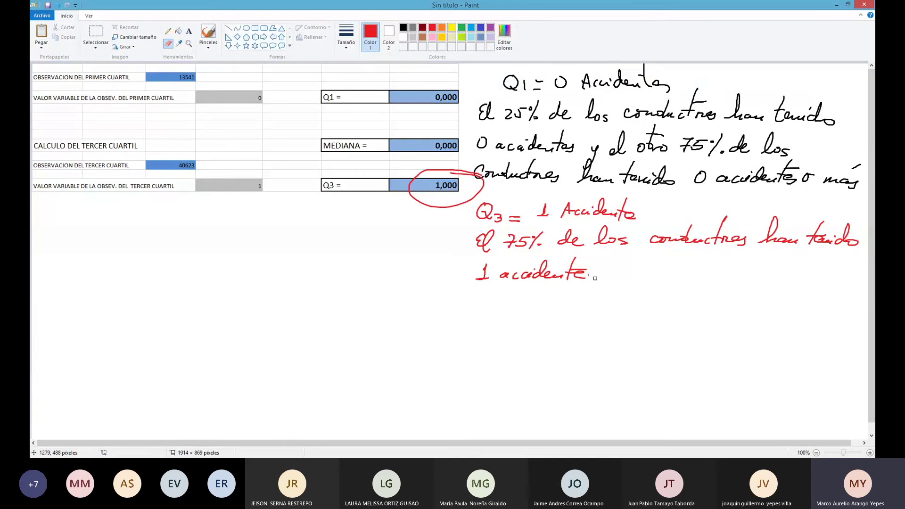
Continue the Q3 interpretation after "1 accidente" with "o menos y el otro 25%" using the red brush.
click(208, 36)
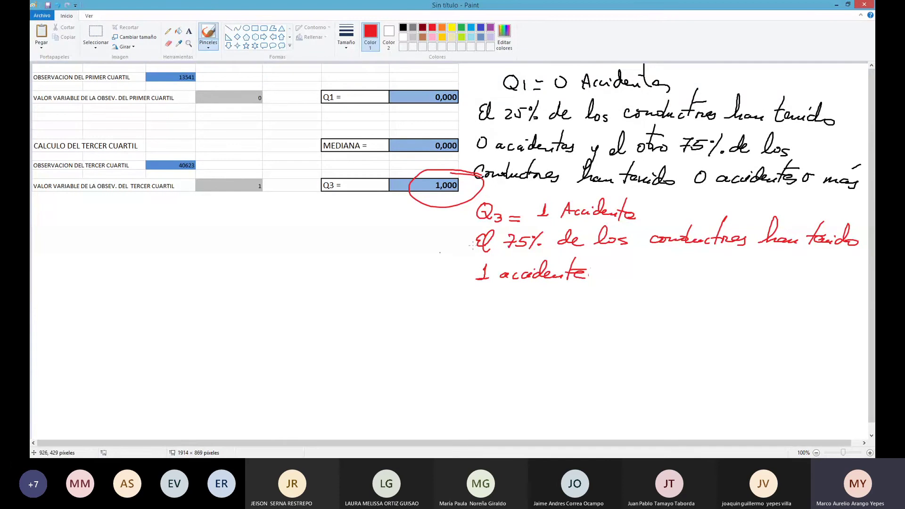
drag(604, 272, 615, 269)
mouse_move(623, 278)
mouse_down()
mouse_move(704, 271)
mouse_move(691, 292)
mouse_up()
mouse_move(716, 275)
mouse_down()
mouse_move(757, 275)
mouse_move(771, 254)
mouse_move(783, 277)
mouse_up()
mouse_move(763, 266)
mouse_down()
mouse_move(780, 262)
mouse_move(808, 283)
mouse_move(828, 274)
mouse_up()
drag(842, 264, 823, 284)
drag(832, 279, 830, 283)
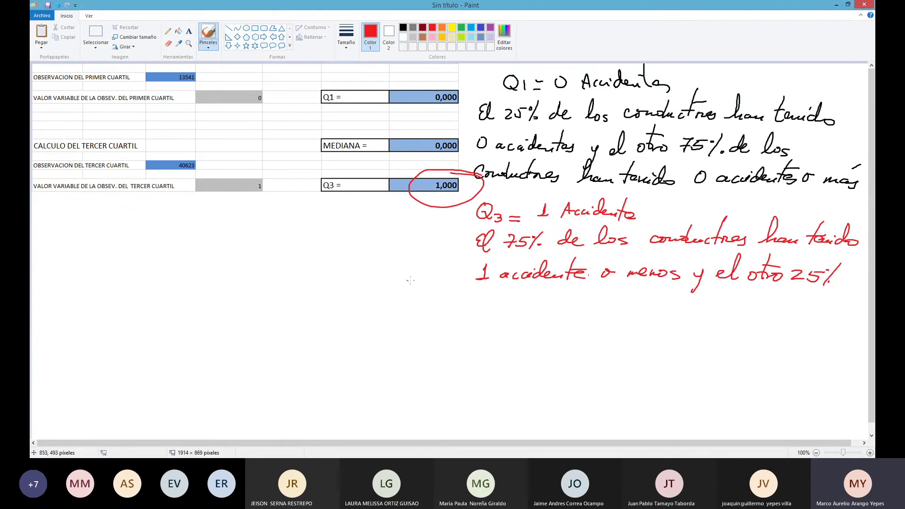
Finish the Q3 interpretation by handwriting "de los conductores han tenido 1 accidente o más" in red on the next two lines.
mouse_move(472, 296)
mouse_down()
mouse_move(527, 301)
mouse_move(521, 308)
mouse_up()
mouse_move(552, 302)
mouse_down()
mouse_move(543, 306)
mouse_move(624, 302)
mouse_move(697, 313)
mouse_up()
mouse_move(723, 285)
mouse_down()
mouse_move(712, 309)
mouse_move(726, 302)
mouse_up()
drag(717, 305, 796, 315)
drag(785, 315, 804, 315)
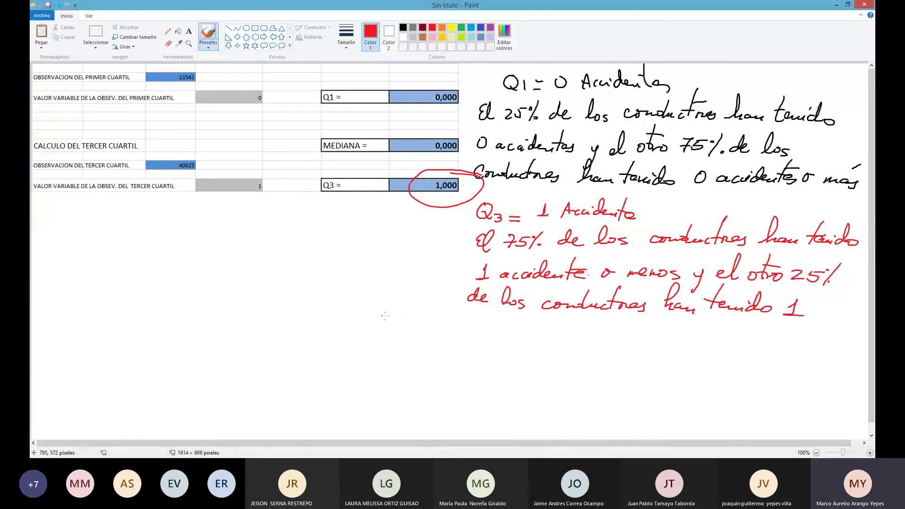
drag(471, 322, 496, 326)
mouse_move(499, 328)
mouse_down()
mouse_move(507, 318)
mouse_move(518, 330)
mouse_move(543, 326)
mouse_up()
drag(564, 325, 615, 340)
drag(610, 322, 613, 323)
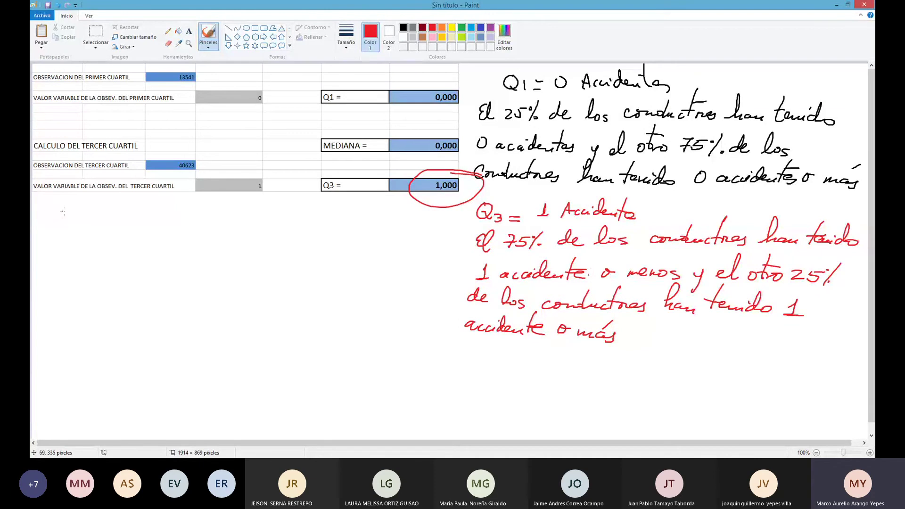
Handwrite the interquartile range calculation "RIC = Q3 - Q1 = 1 - 0 = 1" in red below the pasted block.
mouse_move(63, 211)
mouse_down()
mouse_move(65, 224)
mouse_move(74, 207)
mouse_move(77, 223)
mouse_move(85, 206)
mouse_move(97, 223)
mouse_move(124, 212)
mouse_up()
mouse_move(113, 220)
mouse_down()
mouse_move(156, 212)
mouse_move(171, 221)
mouse_up()
mouse_move(177, 213)
mouse_down()
mouse_move(175, 224)
mouse_move(202, 216)
mouse_up()
mouse_move(219, 208)
mouse_down()
mouse_move(211, 220)
mouse_move(225, 221)
mouse_up()
drag(227, 213, 229, 222)
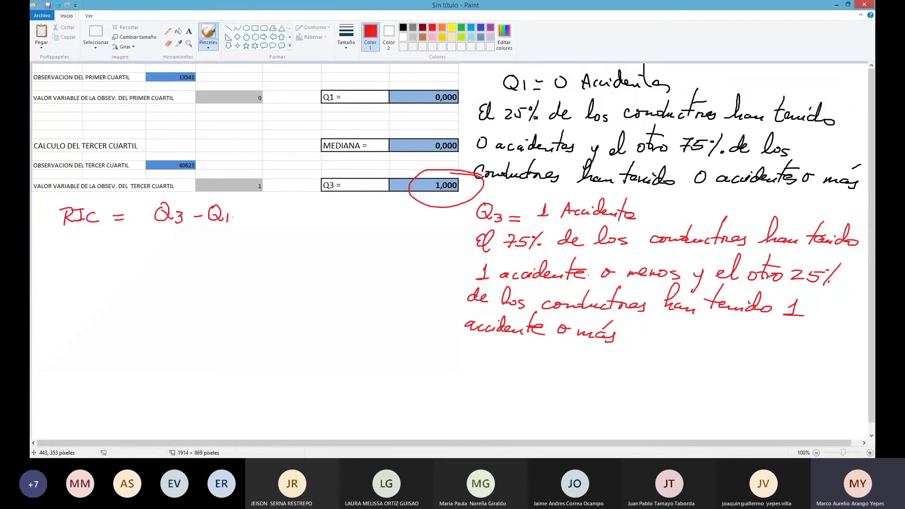
mouse_move(125, 246)
mouse_down()
mouse_move(248, 246)
mouse_move(264, 233)
mouse_move(262, 247)
mouse_move(274, 246)
mouse_up()
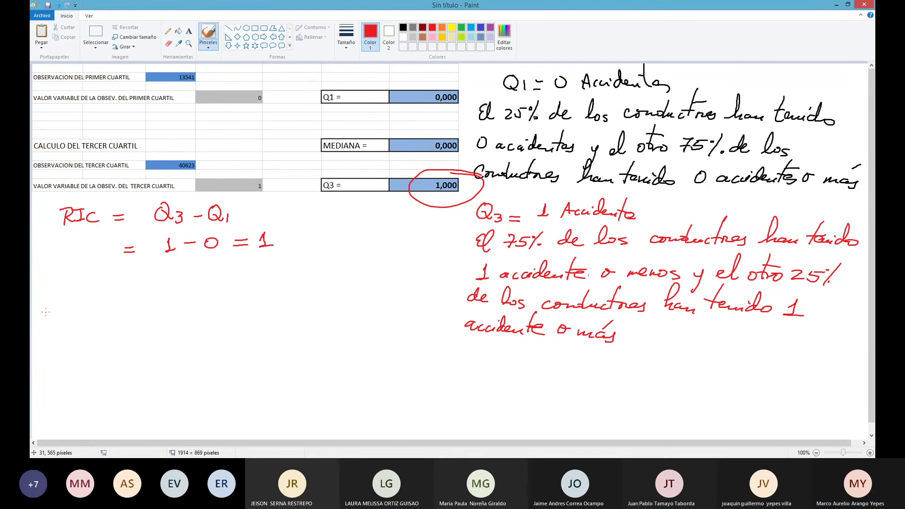
Handwrite the whisker length calculation "Largo del Bigote = 1.5 * RIC = 1.5 * 1 = 1.5" in red below the RIC lines.
mouse_move(61, 275)
mouse_down()
mouse_move(66, 289)
mouse_move(83, 285)
mouse_move(89, 302)
mouse_move(119, 274)
mouse_move(137, 292)
mouse_move(172, 288)
mouse_move(181, 276)
mouse_move(188, 298)
mouse_move(203, 262)
mouse_move(220, 285)
mouse_move(218, 274)
mouse_move(279, 288)
mouse_move(298, 278)
mouse_move(333, 281)
mouse_up()
mouse_move(334, 271)
mouse_down()
mouse_move(322, 281)
mouse_move(336, 275)
mouse_move(349, 284)
mouse_move(352, 277)
mouse_up()
mouse_move(351, 276)
mouse_down()
mouse_move(363, 283)
mouse_move(377, 268)
mouse_move(394, 281)
mouse_up()
drag(235, 307, 248, 307)
drag(239, 312, 236, 313)
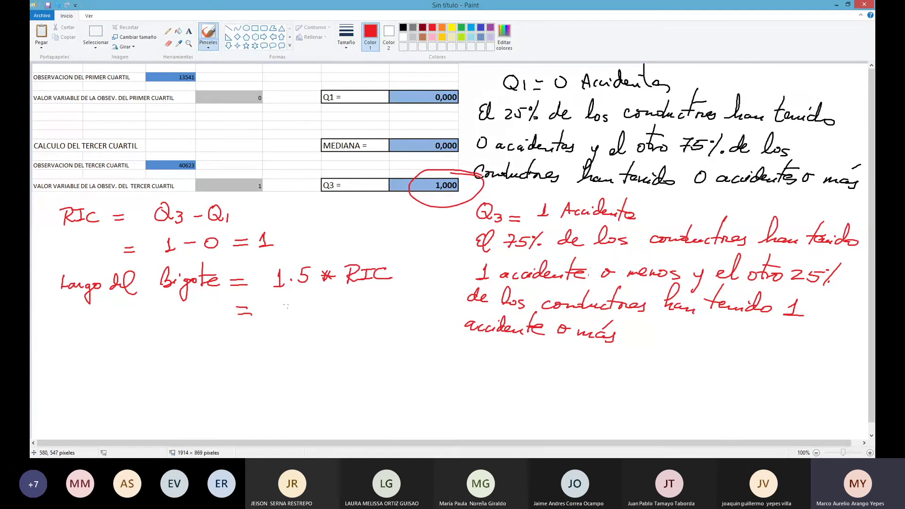
mouse_move(287, 302)
mouse_down()
mouse_move(282, 315)
mouse_move(315, 309)
mouse_move(301, 312)
mouse_up()
click(297, 309)
mouse_move(316, 301)
mouse_down()
mouse_move(307, 299)
mouse_move(341, 310)
mouse_move(380, 304)
mouse_up()
mouse_move(367, 310)
mouse_down()
mouse_move(404, 310)
mouse_move(425, 296)
mouse_up()
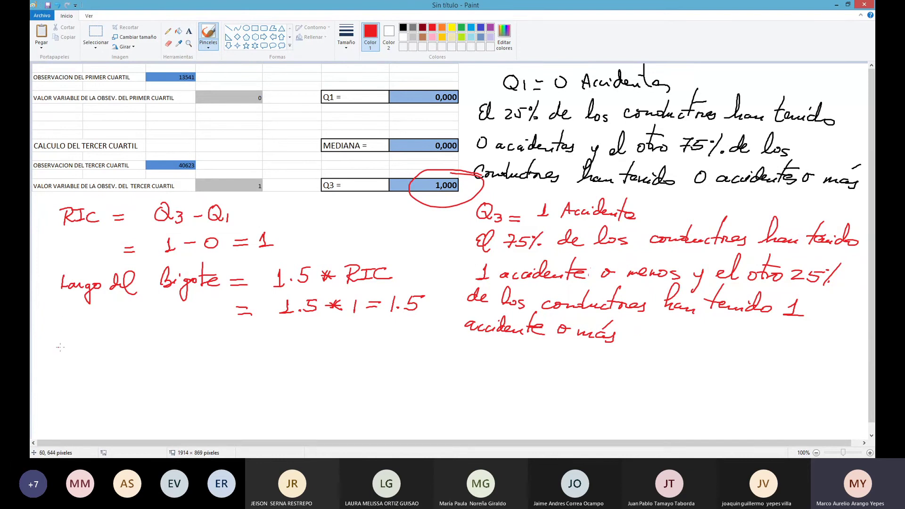
Handwrite the lower limit formula "Limite Inf obs extremas = Q1 - Largo del Bigote" in red below the whisker calculation.
mouse_move(67, 339)
mouse_down()
mouse_move(66, 357)
mouse_move(128, 354)
mouse_move(121, 345)
mouse_move(161, 350)
mouse_up()
mouse_move(159, 345)
mouse_down()
mouse_move(160, 353)
mouse_move(164, 343)
mouse_move(176, 352)
mouse_move(181, 370)
mouse_up()
mouse_move(170, 349)
mouse_down()
mouse_move(214, 343)
mouse_move(228, 353)
mouse_up()
drag(242, 347, 232, 359)
drag(253, 353, 277, 356)
drag(274, 348, 310, 349)
drag(310, 354, 349, 353)
mouse_move(336, 358)
mouse_down()
mouse_move(377, 340)
mouse_move(394, 357)
mouse_move(453, 357)
mouse_move(485, 341)
mouse_up()
mouse_move(506, 340)
mouse_down()
mouse_move(533, 356)
mouse_move(526, 373)
mouse_move(555, 358)
mouse_up()
drag(557, 353, 565, 357)
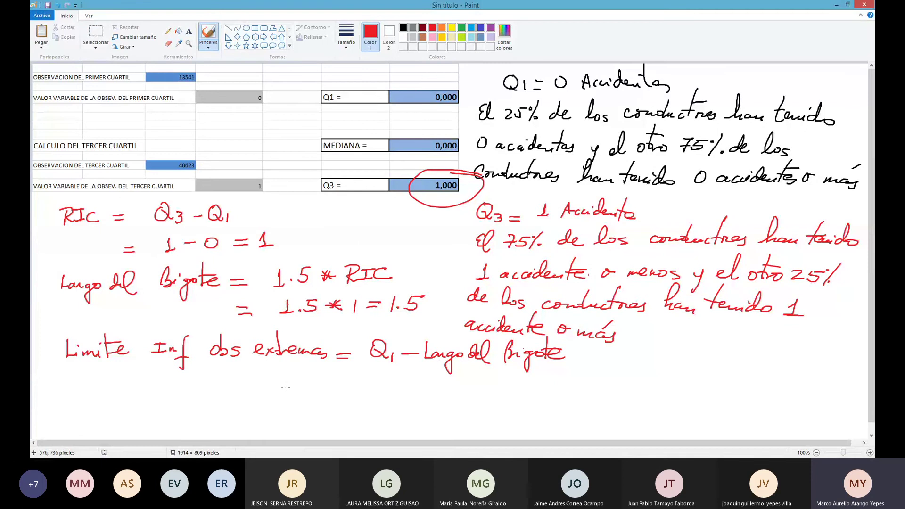
Handwrite "= 0 - 1.5 = -1.5" in blue under the lower limit formula.
click(480, 27)
mouse_move(333, 386)
mouse_down()
mouse_move(371, 387)
mouse_move(374, 377)
mouse_move(421, 385)
mouse_move(447, 374)
mouse_move(447, 387)
mouse_up()
drag(442, 389, 468, 375)
click(458, 386)
mouse_move(468, 376)
mouse_down()
mouse_move(466, 388)
mouse_move(484, 376)
mouse_move(521, 388)
mouse_move(584, 381)
mouse_move(581, 389)
mouse_up()
click(575, 385)
drag(584, 376, 598, 377)
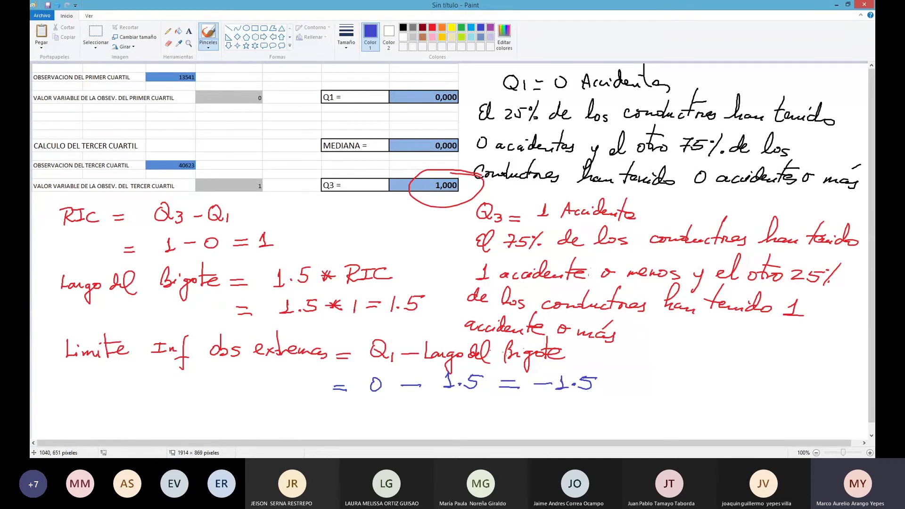
Label the -1.5 result as "matemática" in blue, circle it and cross it out.
mouse_move(535, 398)
mouse_down()
mouse_move(528, 402)
mouse_move(542, 409)
mouse_move(610, 400)
mouse_move(572, 394)
mouse_move(542, 362)
mouse_move(524, 410)
mouse_move(587, 419)
mouse_move(610, 397)
mouse_move(608, 381)
mouse_up()
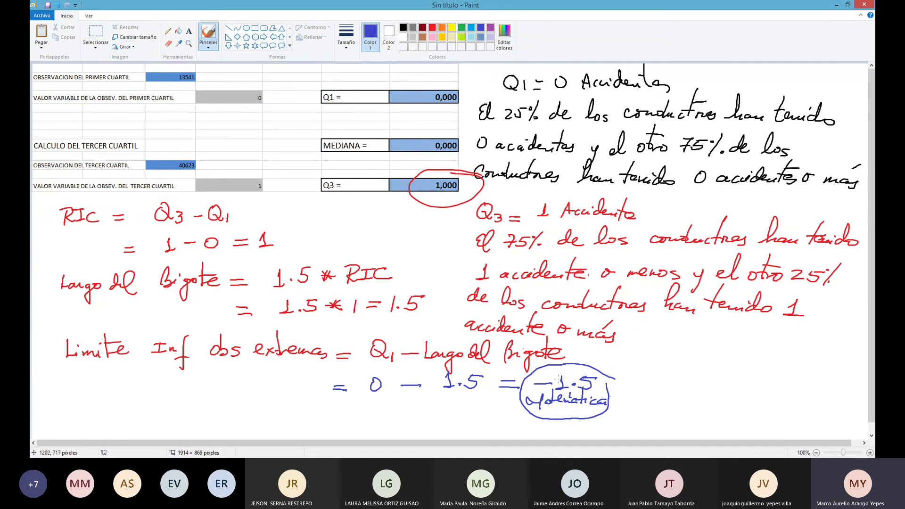
drag(532, 357, 585, 405)
drag(596, 367, 550, 414)
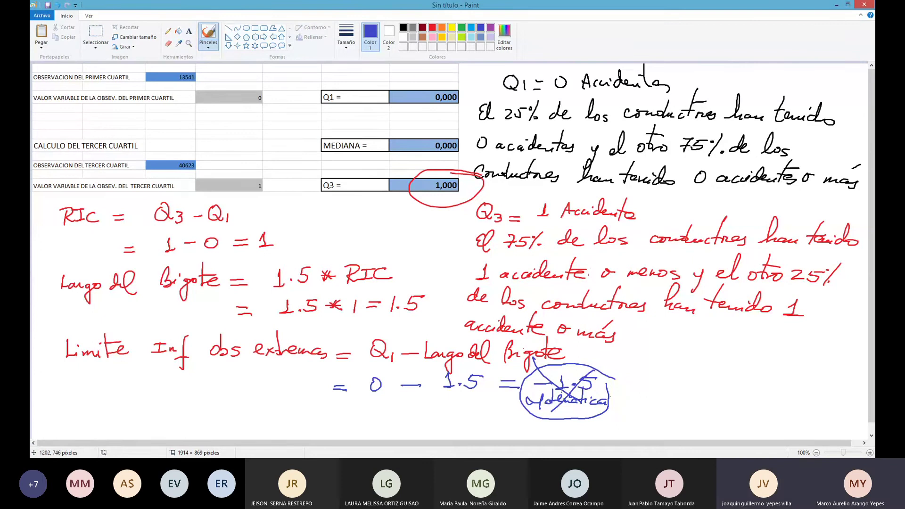
Handwrite "Resp lógica" in blue beside the crossed-out result, with a 0 below it.
mouse_move(646, 354)
mouse_down()
mouse_move(647, 368)
mouse_move(668, 369)
mouse_move(673, 384)
mouse_move(690, 370)
mouse_up()
drag(693, 363, 708, 364)
mouse_move(709, 361)
mouse_down()
mouse_move(707, 383)
mouse_move(713, 371)
mouse_up()
mouse_move(714, 362)
mouse_down()
mouse_move(720, 353)
mouse_move(718, 369)
mouse_up()
drag(731, 365, 738, 372)
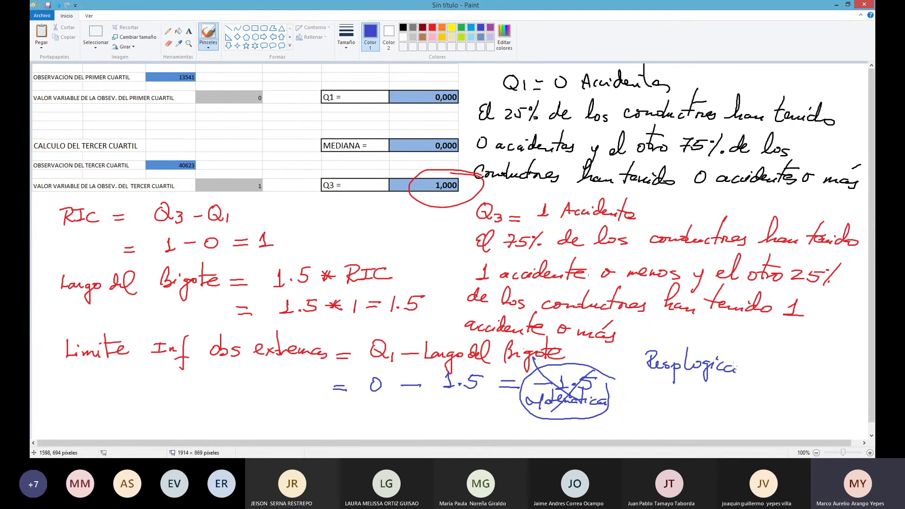
drag(702, 344, 697, 356)
mouse_move(672, 394)
mouse_down()
mouse_move(688, 403)
mouse_move(677, 391)
mouse_up()
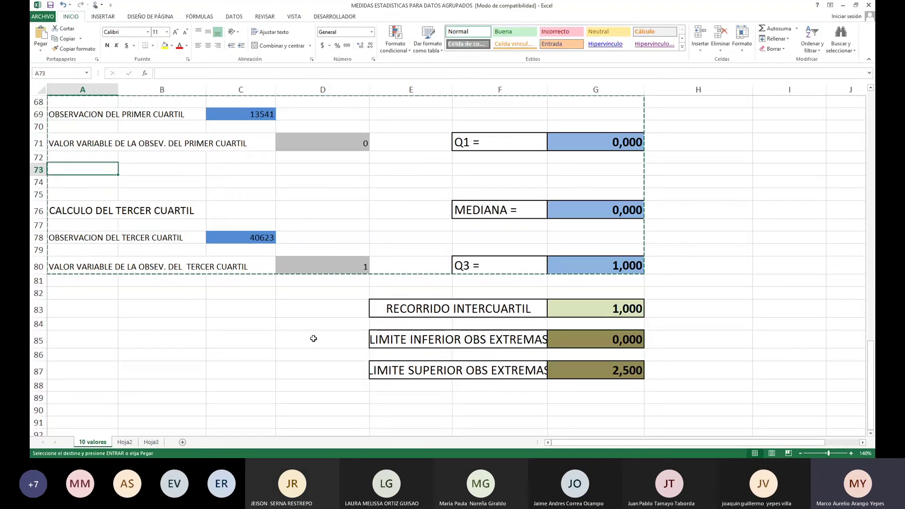
Switch to Excel and examine the formula behind the LIMITE INFERIOR OBS EXTREMAS value in G85 without changing it.
key(Down)
key(Down)
key(Down)
key(Down)
key(Down)
key(Down)
key(Down)
key(Down)
key(Down)
key(Down)
key(Down)
key(Right)
key(Right)
key(Right)
key(Right)
key(Right)
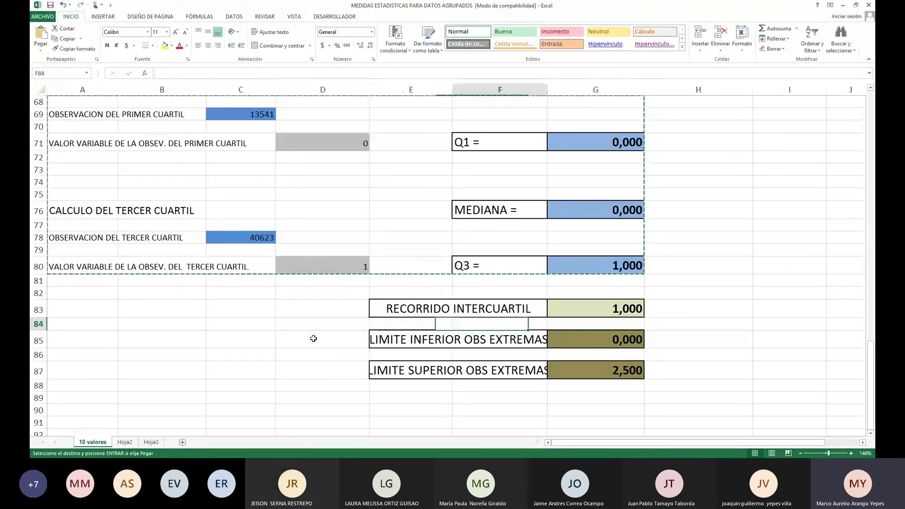
key(Right)
key(Down)
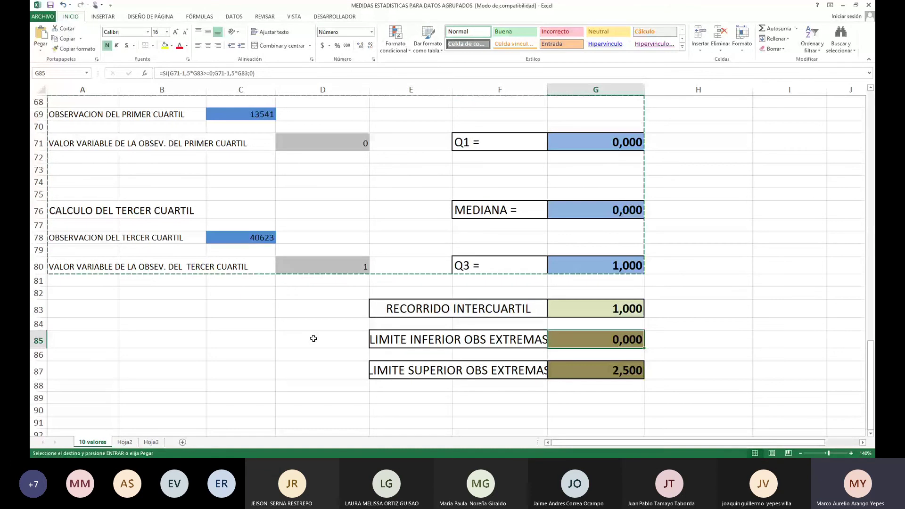
key(F2)
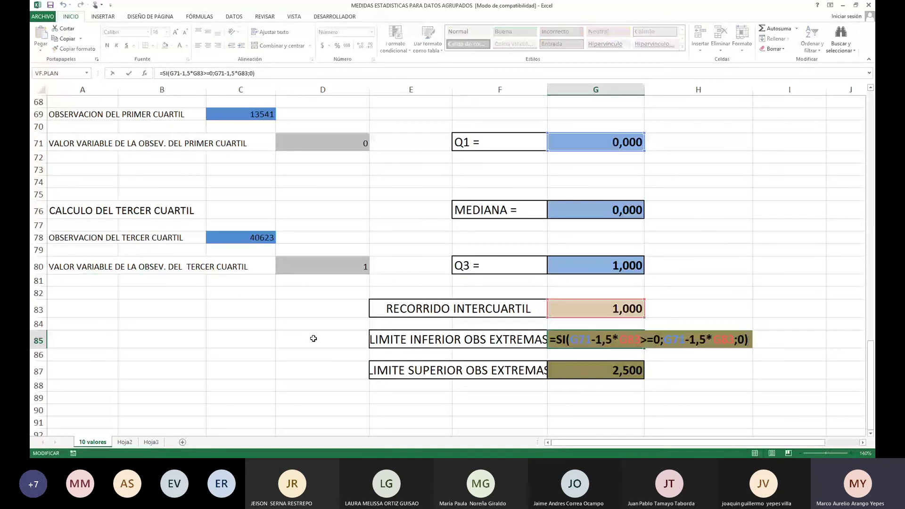
key(Escape)
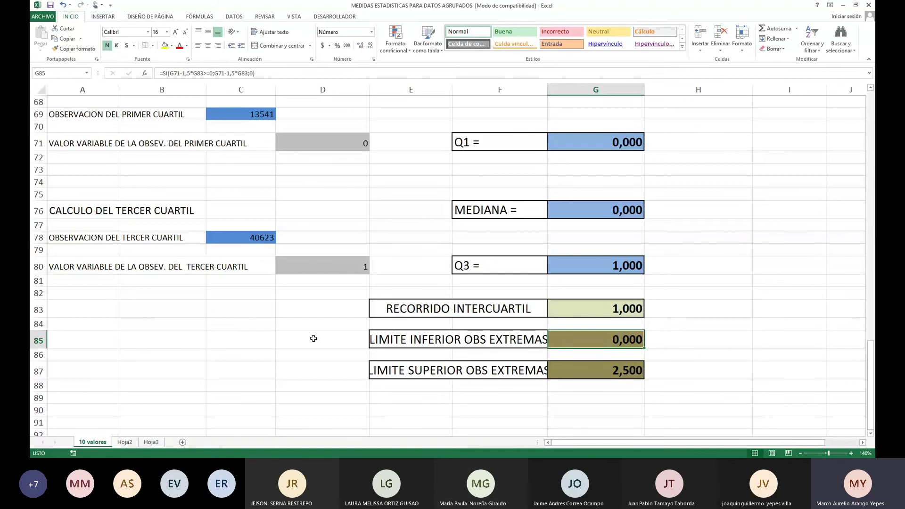
Copy the range A69:G88, covering the quartiles, the interquartile range and the limits for extreme observations.
key(Up)
key(Up)
key(Up)
key(Up)
key(Up)
key(Up)
key(Up)
key(Up)
key(Up)
key(Up)
key(Up)
key(Up)
key(Up)
key(Up)
key(Up)
key(Up)
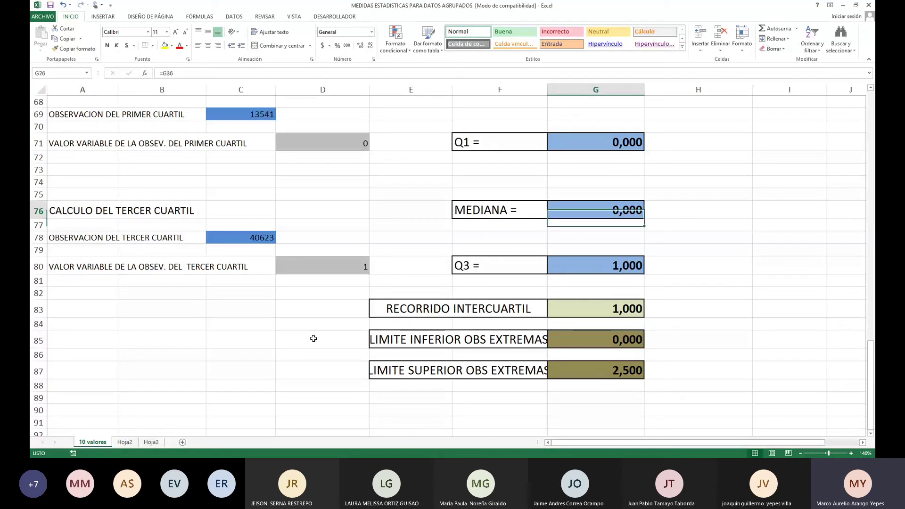
key(Left)
key(Left)
key(Left)
key(Left)
key(Left)
key(Left)
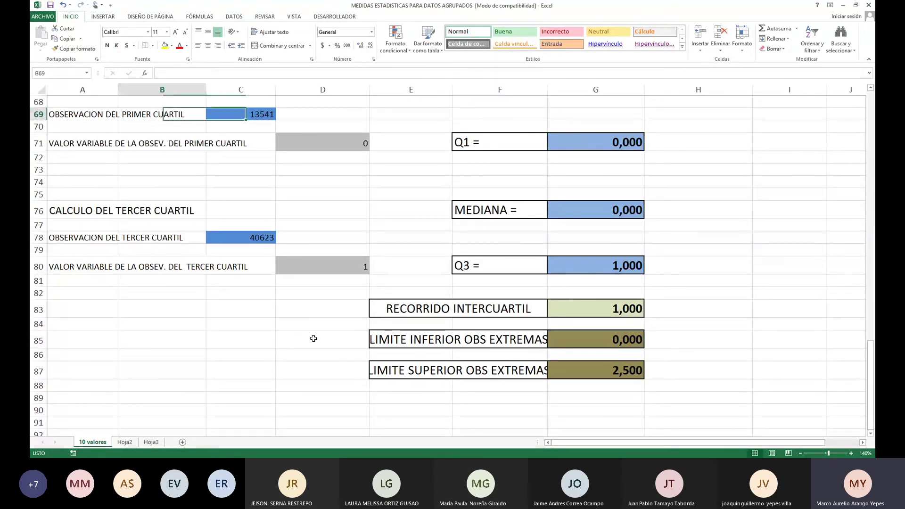
key(shift+Down)
key(shift+Down)
key(shift+Down)
key(shift+Down)
key(shift+Down)
key(shift+Down)
key(shift+Down)
key(shift+Down)
key(shift+Down)
key(shift+Down)
key(shift+Down)
key(shift+Down)
key(shift+Down)
key(shift+Down)
key(shift+Down)
key(shift+Down)
key(shift+Down)
key(shift+Down)
key(shift+Down)
key(shift+Down)
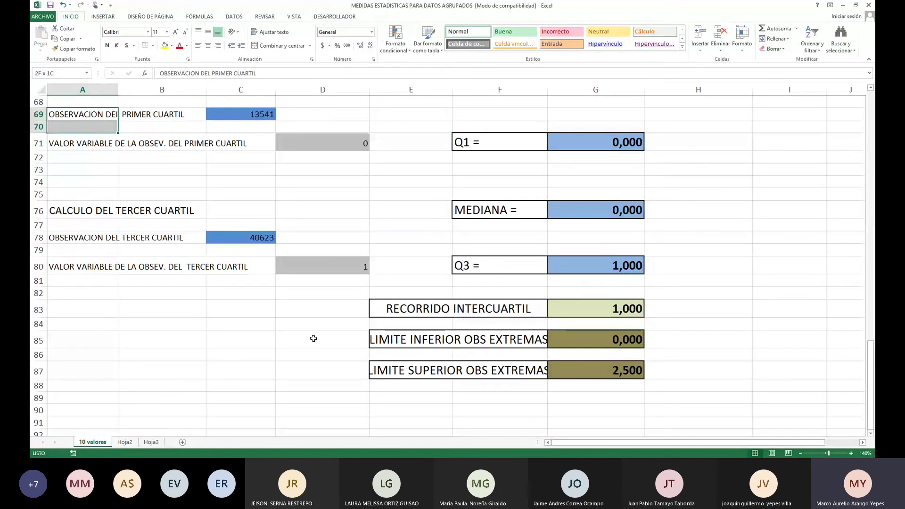
key(shift+Right)
key(shift+Right)
key(shift+Right)
key(shift+Right)
key(shift+Right)
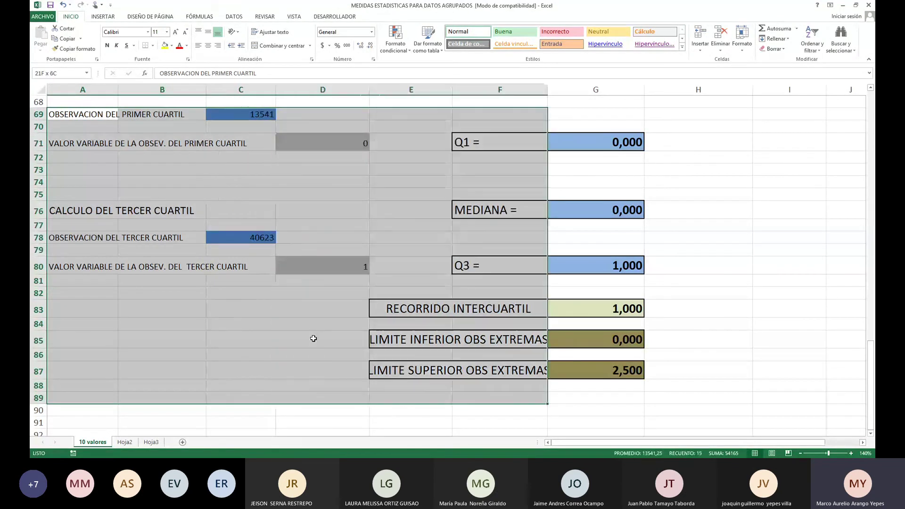
key(shift+Up)
key(shift+Right)
key(shift+Right)
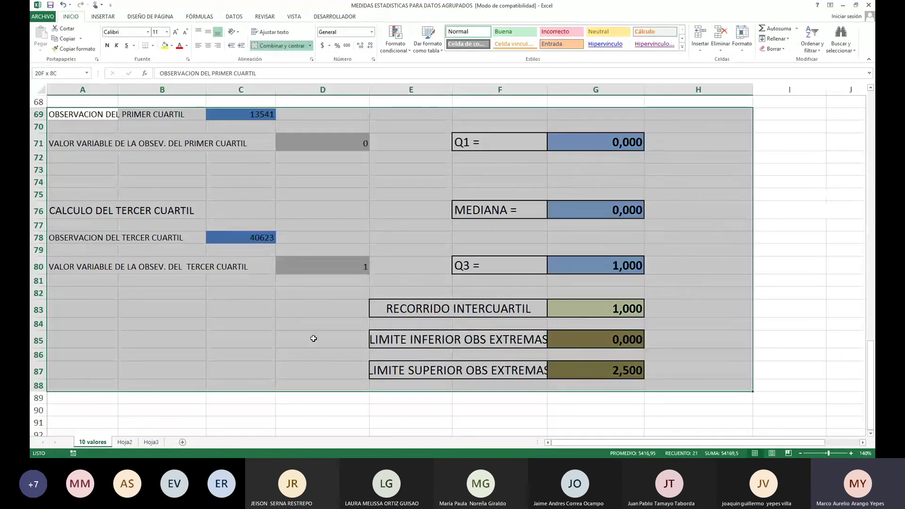
key(shift+Left)
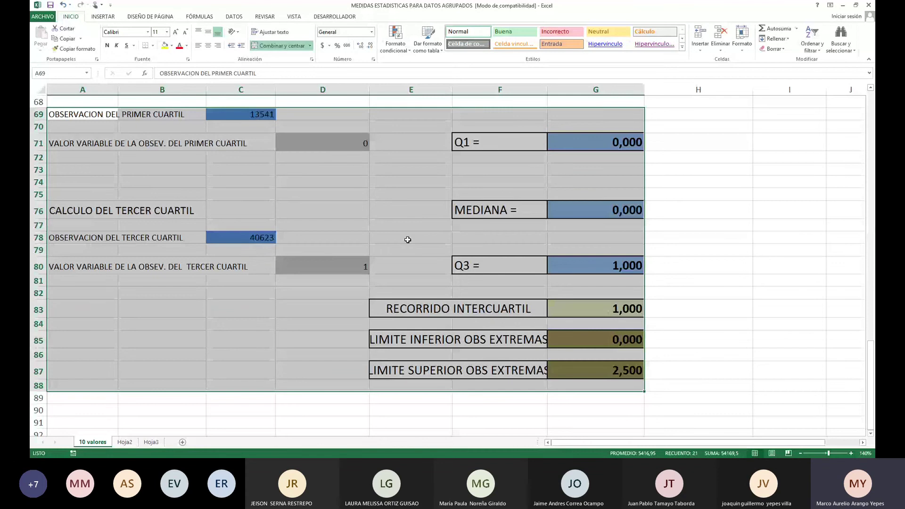
key(ctrl+c)
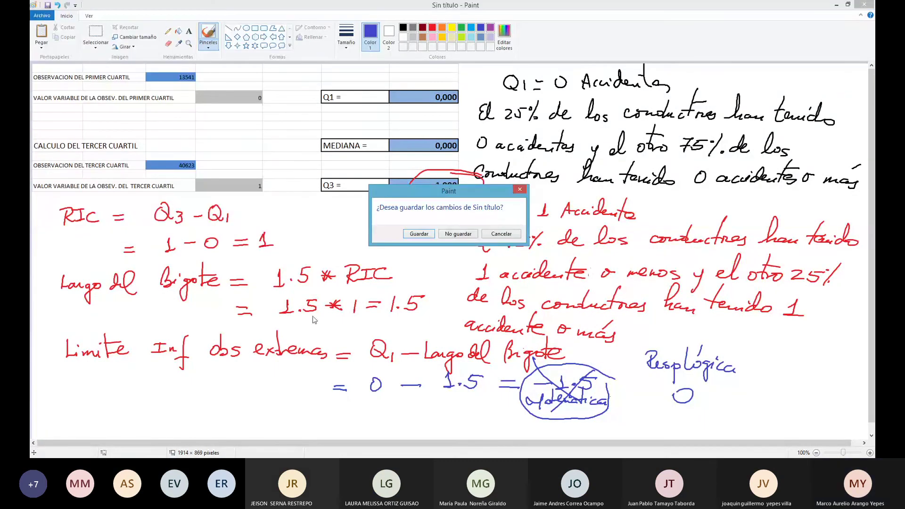
In Paint, discard the current drawing without saving and paste the copied Excel block onto the blank canvas.
click(451, 235)
key(ctrl+v)
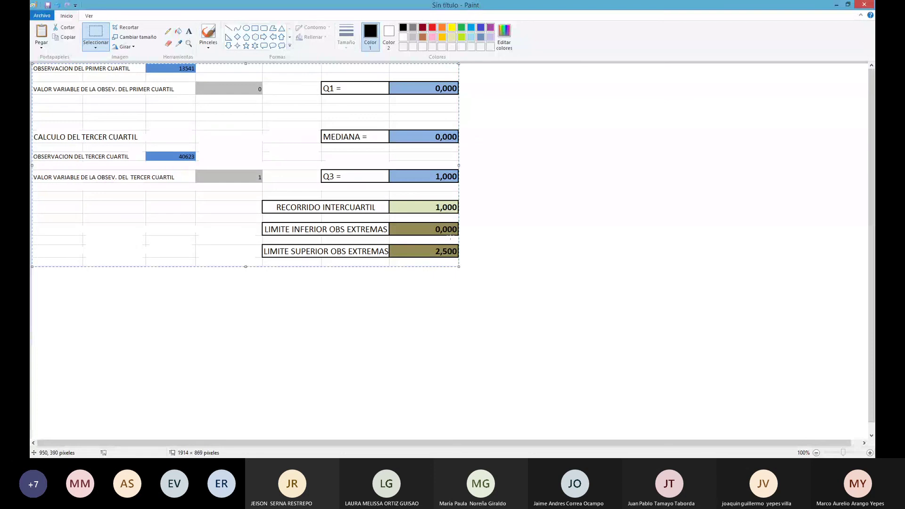
Handwrite the title "Diagrama de Caja y Bigote" with the black brush beside the pasted block and underline it.
click(209, 31)
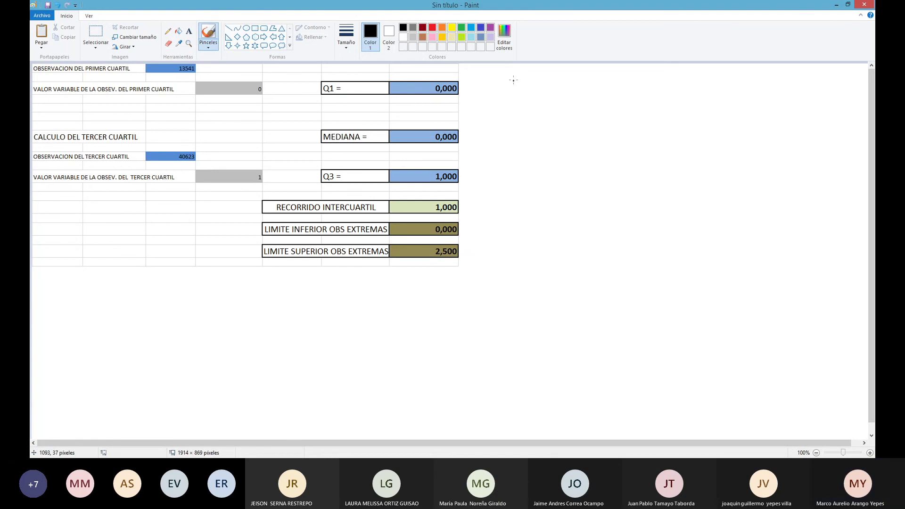
mouse_move(513, 91)
mouse_down()
mouse_move(498, 81)
mouse_move(596, 95)
mouse_move(614, 80)
mouse_move(626, 97)
mouse_move(662, 92)
mouse_move(660, 112)
mouse_move(682, 97)
mouse_move(714, 114)
mouse_move(710, 119)
mouse_move(756, 94)
mouse_move(762, 116)
mouse_move(785, 95)
mouse_move(807, 99)
mouse_move(810, 86)
mouse_up()
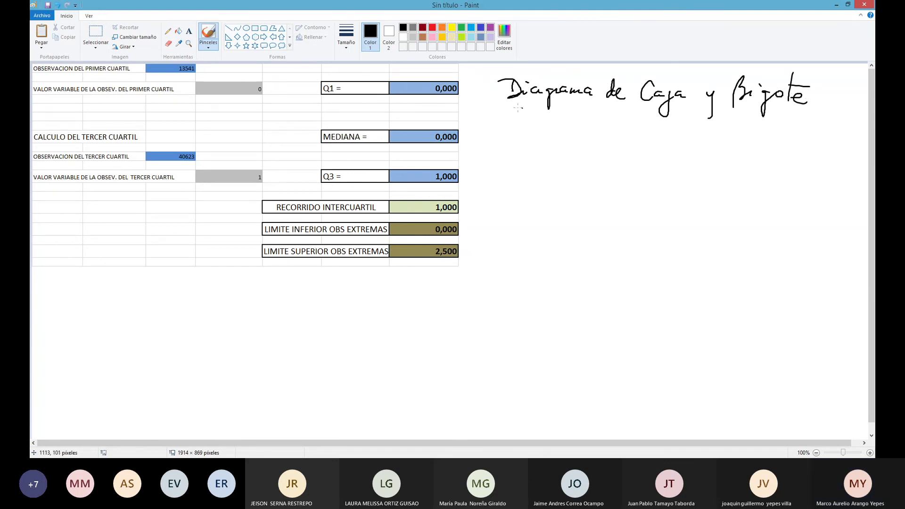
drag(511, 108, 798, 131)
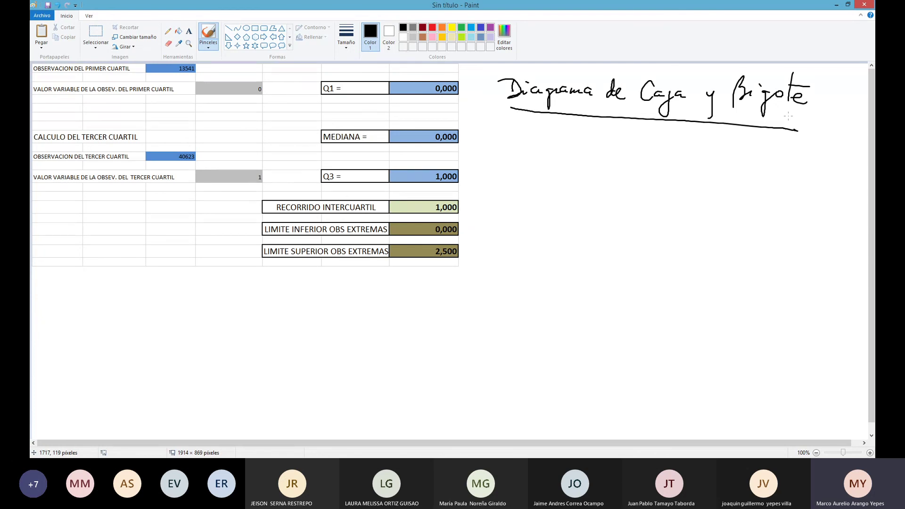
Draw the black diagram box below the block, label its ends "Q1 = 0" and "Q3 = 1", and circle the block's Q1 value.
mouse_move(263, 305)
mouse_down()
mouse_move(262, 335)
mouse_move(323, 307)
mouse_move(478, 314)
mouse_move(479, 340)
mouse_move(264, 336)
mouse_move(274, 368)
mouse_move(296, 364)
mouse_up()
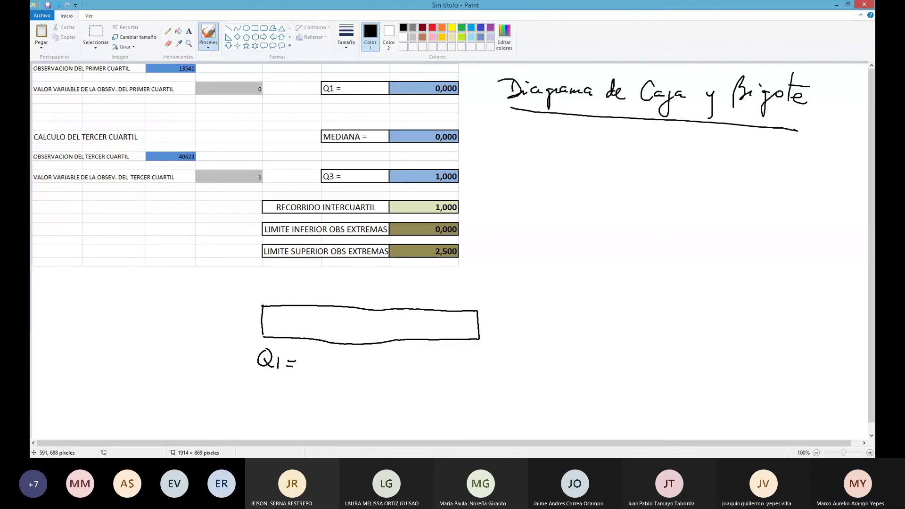
drag(446, 73, 471, 80)
mouse_move(309, 354)
mouse_down()
mouse_move(304, 368)
mouse_move(309, 355)
mouse_up()
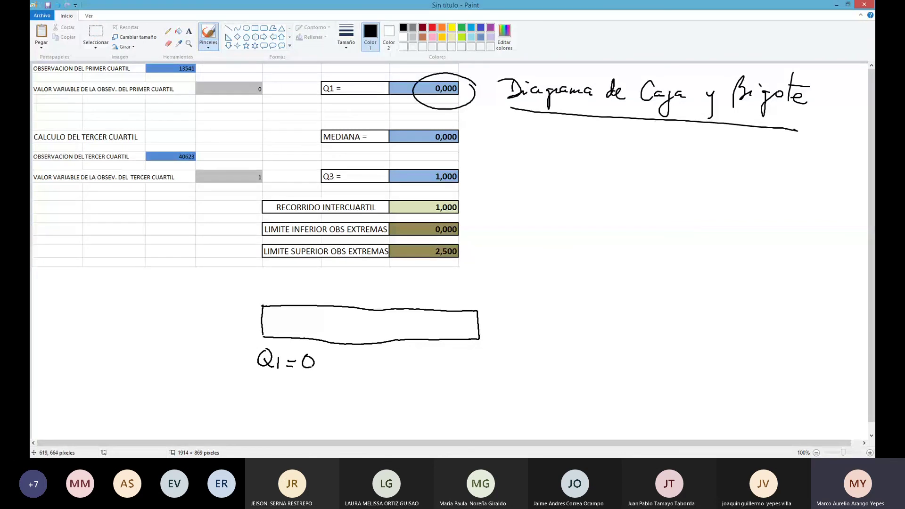
drag(459, 357, 511, 371)
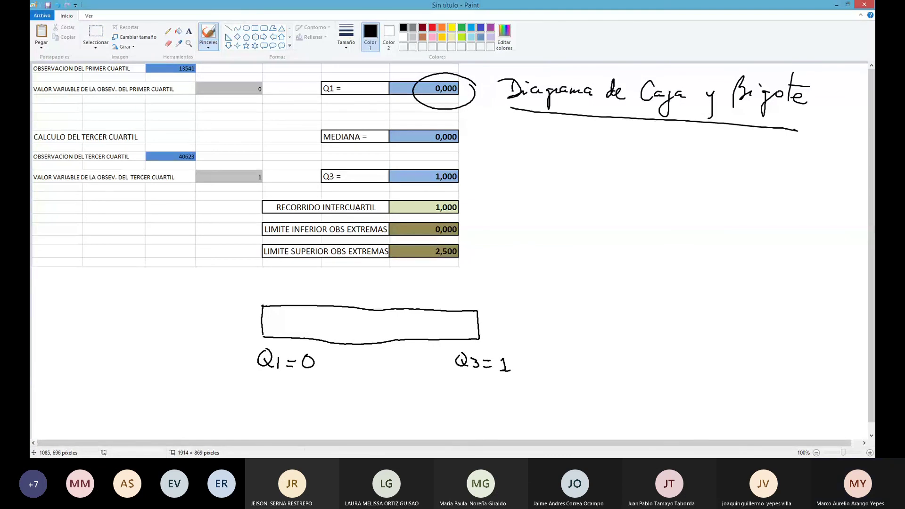
Handwrite "Lim Inf" in red above the box's Q1 end and circle the LIMITE INFERIOR OBS EXTREMAS value in the block.
click(433, 27)
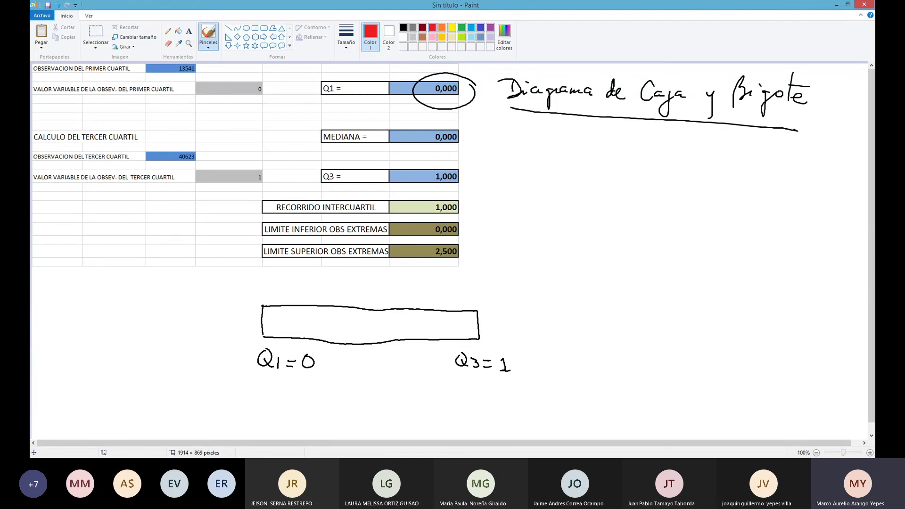
mouse_move(254, 286)
mouse_down()
mouse_move(273, 294)
mouse_move(285, 283)
mouse_move(298, 295)
mouse_up()
click(259, 284)
click(290, 290)
mouse_move(469, 221)
mouse_down()
mouse_move(420, 227)
mouse_move(468, 221)
mouse_up()
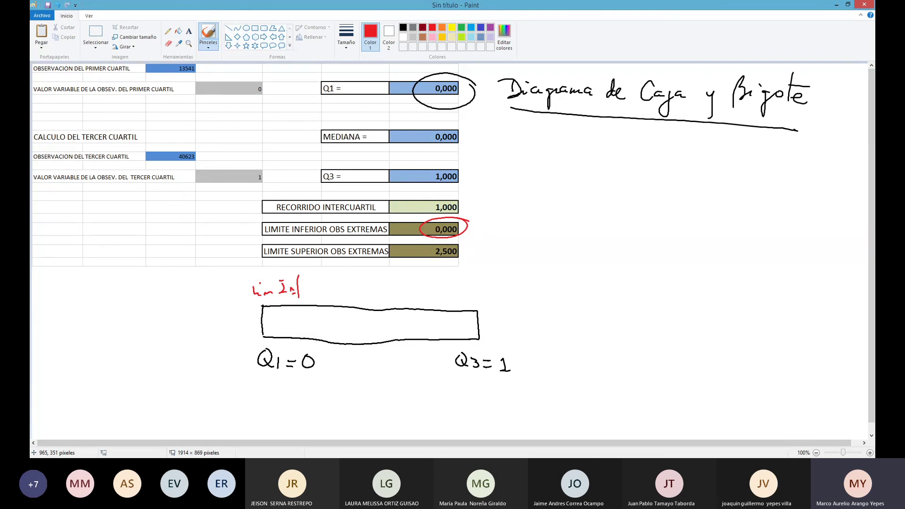
Draw a red whisker with an end mark from the box's Q3 side and label it "Lim Sup" and "2.5 Accidentes".
mouse_move(478, 326)
mouse_down()
mouse_move(622, 326)
mouse_move(622, 334)
mouse_up()
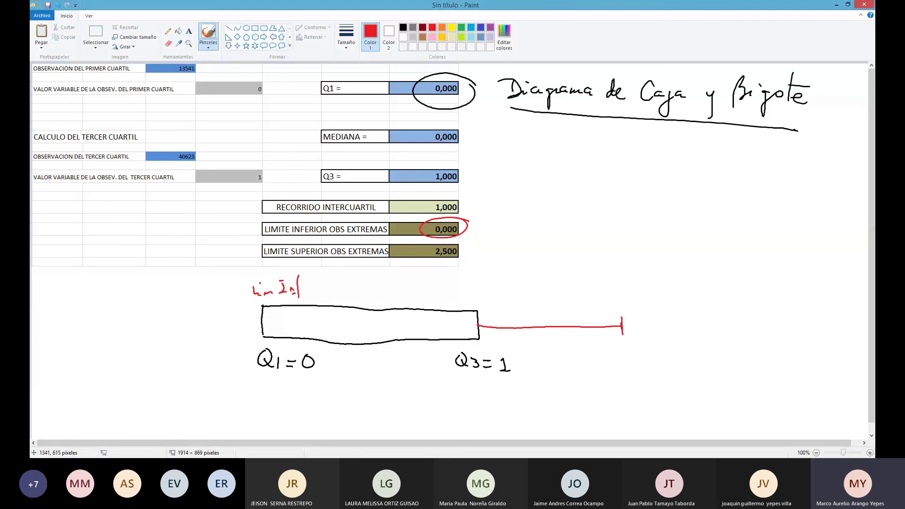
mouse_move(597, 282)
mouse_down()
mouse_move(599, 297)
mouse_move(623, 296)
mouse_move(623, 285)
mouse_move(626, 296)
mouse_move(649, 293)
mouse_up()
mouse_move(608, 343)
mouse_down()
mouse_move(616, 354)
mouse_move(627, 340)
mouse_move(625, 353)
mouse_move(634, 337)
mouse_up()
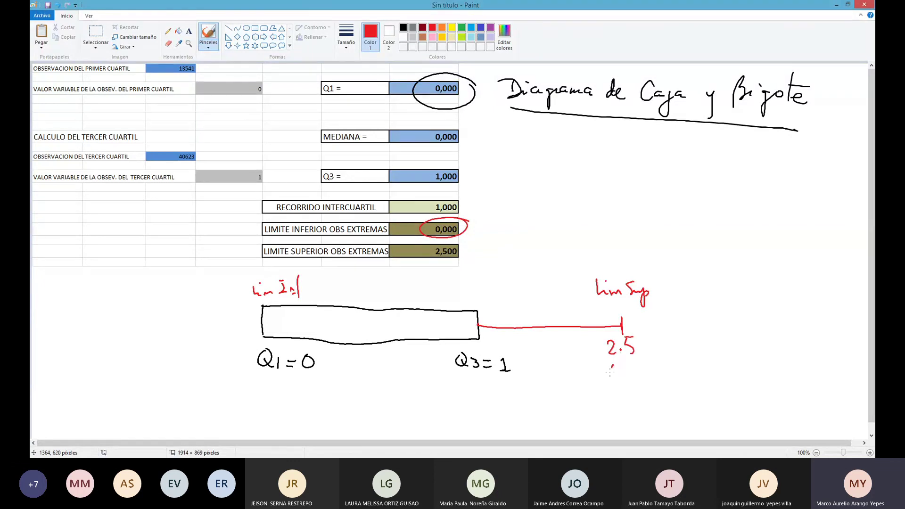
mouse_move(610, 373)
mouse_down()
mouse_move(636, 375)
mouse_move(647, 356)
mouse_move(651, 373)
mouse_move(676, 377)
mouse_move(668, 357)
mouse_up()
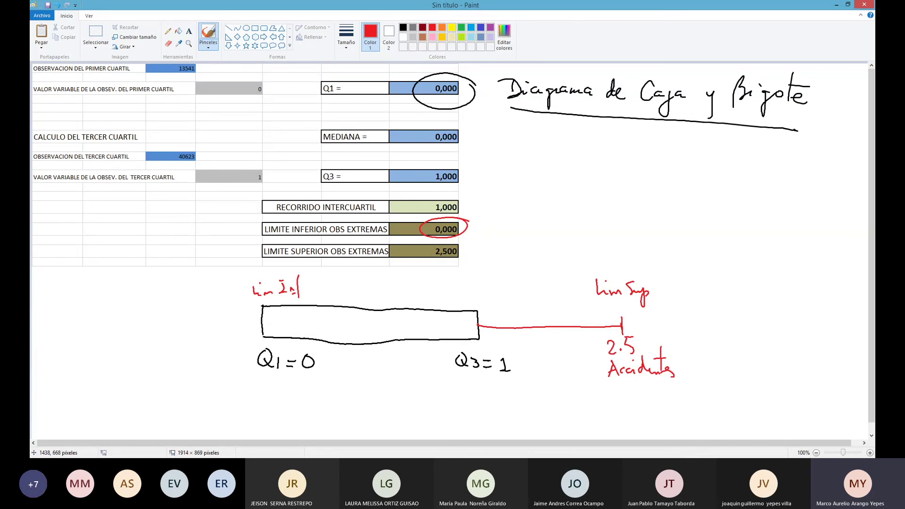
Handwrite the question "¿Hay obs. extremas?" in red beneath the diagram title and answer it with "Si!!!" on the line below.
mouse_move(505, 141)
mouse_down()
mouse_move(513, 156)
mouse_move(537, 146)
mouse_up()
mouse_move(536, 129)
mouse_down()
mouse_move(537, 155)
mouse_move(557, 151)
mouse_move(563, 176)
mouse_move(572, 150)
mouse_move(596, 145)
mouse_up()
mouse_move(605, 128)
mouse_down()
mouse_move(606, 154)
mouse_move(679, 155)
mouse_up()
click(639, 154)
mouse_move(679, 145)
mouse_down()
mouse_move(670, 155)
mouse_move(685, 154)
mouse_move(690, 140)
mouse_move(700, 147)
mouse_up()
drag(702, 151, 746, 155)
drag(747, 134, 751, 142)
click(752, 149)
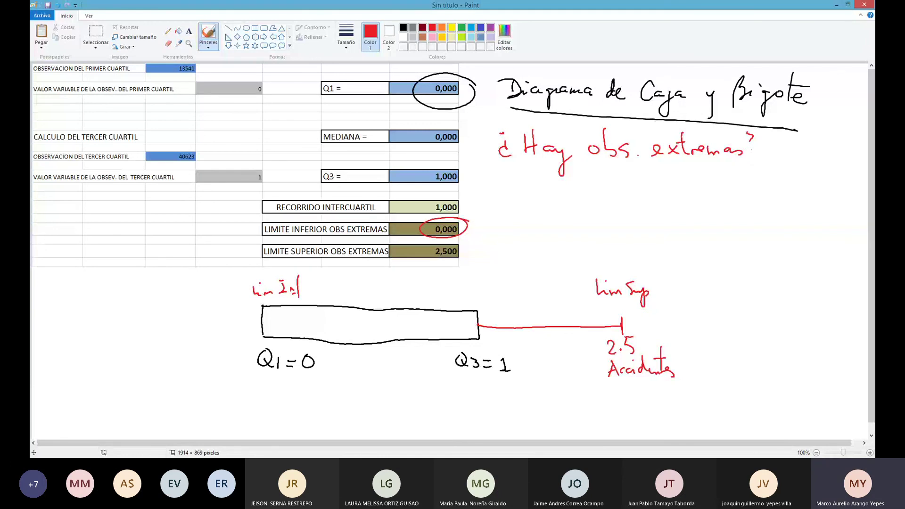
mouse_move(524, 173)
mouse_down()
mouse_move(510, 186)
mouse_move(561, 166)
mouse_up()
click(531, 171)
click(566, 184)
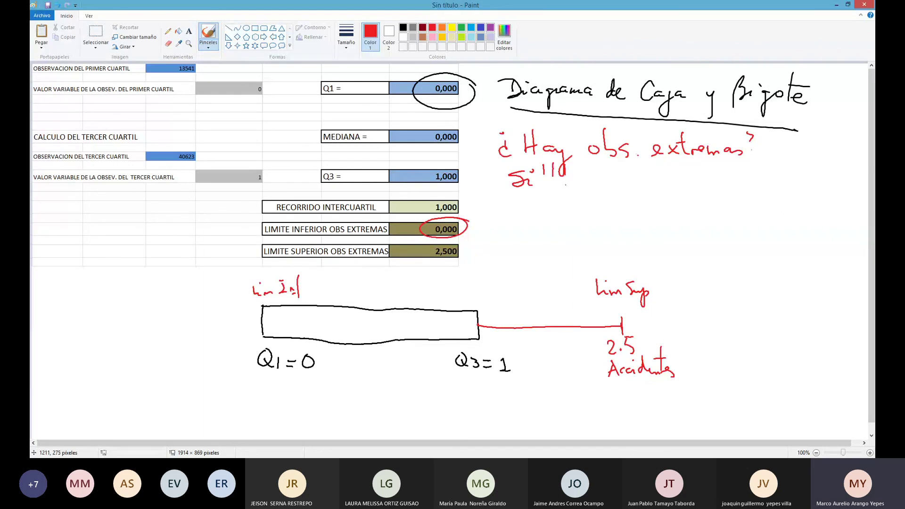
Handwrite the red explanation "Todos los conductores que hayan 3 o más accidentes son extremos" below the answer.
mouse_move(502, 200)
mouse_down()
mouse_move(503, 217)
mouse_move(509, 201)
mouse_move(515, 209)
mouse_move(532, 197)
mouse_move(542, 213)
mouse_move(578, 207)
mouse_up()
mouse_move(587, 206)
mouse_down()
mouse_move(581, 215)
mouse_move(642, 210)
mouse_up()
drag(642, 210, 666, 205)
mouse_move(665, 205)
mouse_down()
mouse_move(660, 211)
mouse_move(685, 212)
mouse_up()
drag(685, 207, 695, 214)
mouse_move(663, 190)
mouse_down()
mouse_move(673, 188)
mouse_move(715, 228)
mouse_move(717, 210)
mouse_move(788, 210)
mouse_move(787, 227)
mouse_move(817, 213)
mouse_up()
mouse_move(503, 231)
mouse_down()
mouse_move(508, 247)
mouse_move(579, 246)
mouse_up()
mouse_move(576, 220)
mouse_down()
mouse_move(601, 243)
mouse_move(622, 244)
mouse_up()
drag(631, 238, 637, 244)
mouse_move(645, 228)
mouse_down()
mouse_move(646, 245)
mouse_move(673, 245)
mouse_move(677, 230)
mouse_up()
mouse_move(685, 238)
mouse_down()
mouse_move(681, 248)
mouse_move(785, 246)
mouse_move(785, 233)
mouse_move(837, 247)
mouse_up()
Draw circled clusters of green asterisks beyond the "Lim Sup" whisker, label them 3, 4, 5 and 6, and continue the series after them.
click(462, 28)
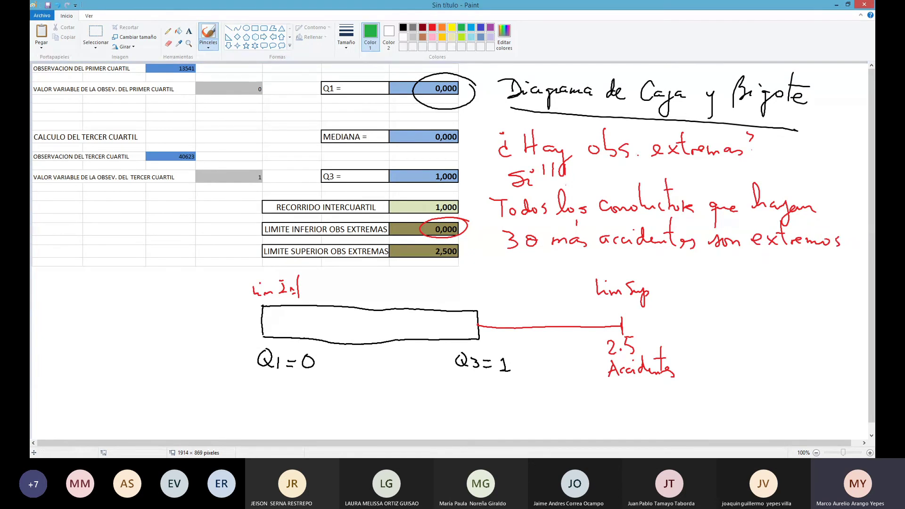
drag(673, 320, 683, 329)
mouse_move(683, 320)
mouse_down()
mouse_move(674, 329)
mouse_move(680, 297)
mouse_move(667, 298)
mouse_move(668, 326)
mouse_move(679, 273)
mouse_up()
drag(675, 345, 678, 356)
mouse_move(713, 285)
mouse_down()
mouse_move(734, 325)
mouse_move(718, 285)
mouse_move(723, 302)
mouse_up()
drag(724, 293, 726, 359)
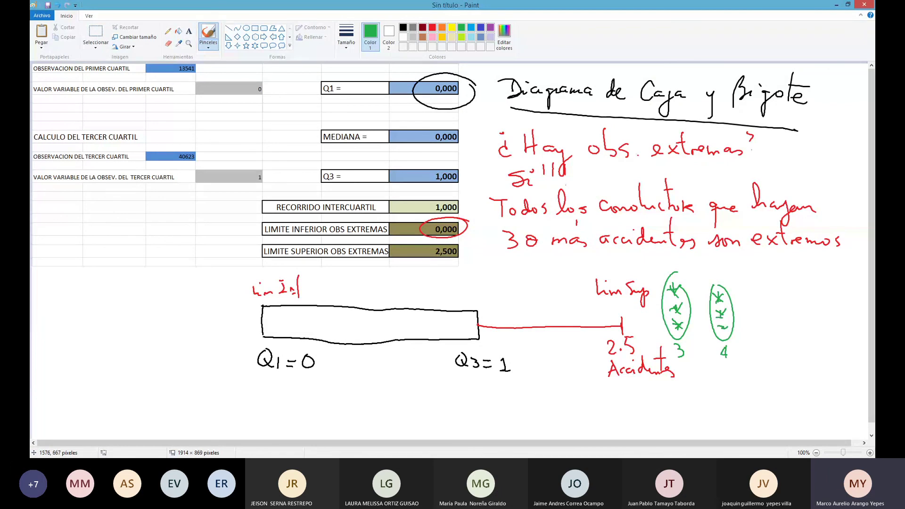
mouse_move(756, 289)
mouse_down()
mouse_move(753, 315)
mouse_move(763, 289)
mouse_move(758, 306)
mouse_up()
mouse_move(756, 301)
mouse_down()
mouse_move(770, 327)
mouse_move(765, 361)
mouse_up()
drag(794, 292, 797, 355)
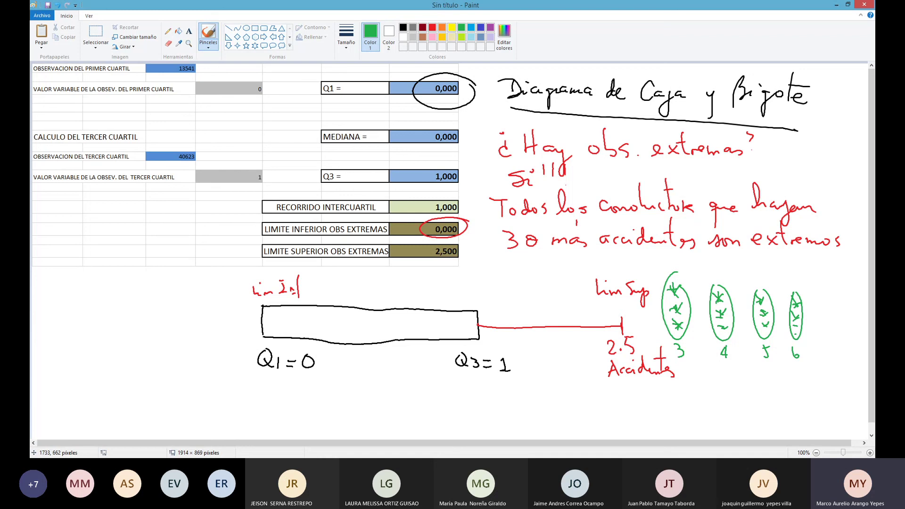
drag(817, 291, 819, 291)
drag(815, 350, 819, 361)
mouse_move(815, 321)
mouse_down()
mouse_move(820, 331)
mouse_move(814, 309)
mouse_move(842, 325)
mouse_move(833, 314)
mouse_up()
mouse_move(836, 313)
mouse_down()
mouse_move(837, 353)
mouse_move(855, 326)
mouse_move(855, 358)
mouse_up()
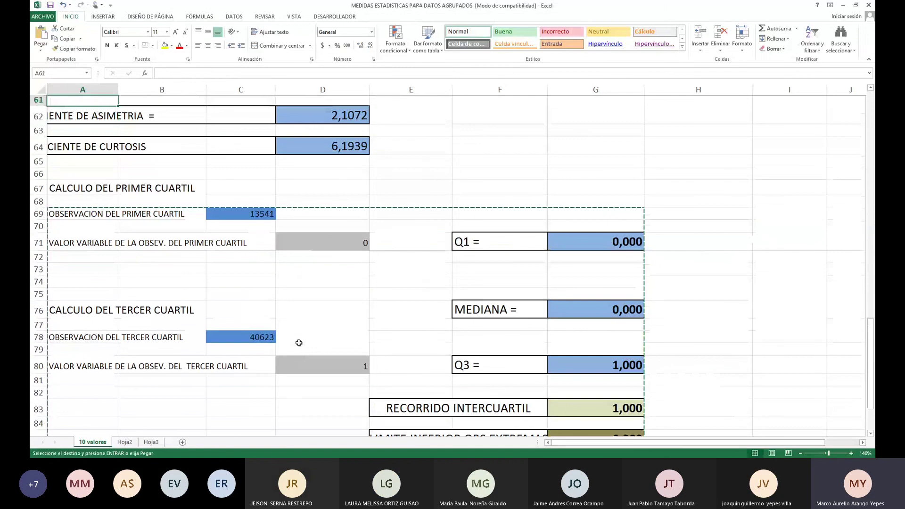
In the Excel workbook, enter the heading "cond >=3" in cell E26 below the relative frequency column.
key(Page_Up)
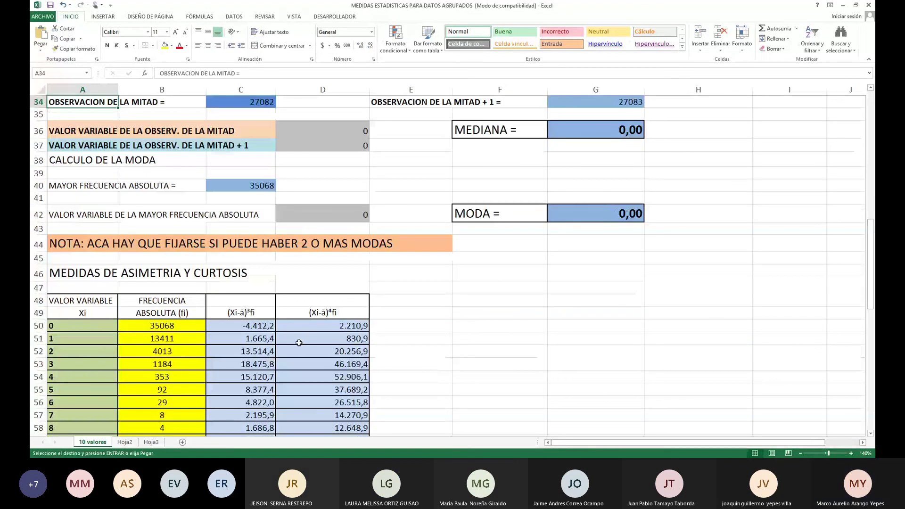
key(Page_Up)
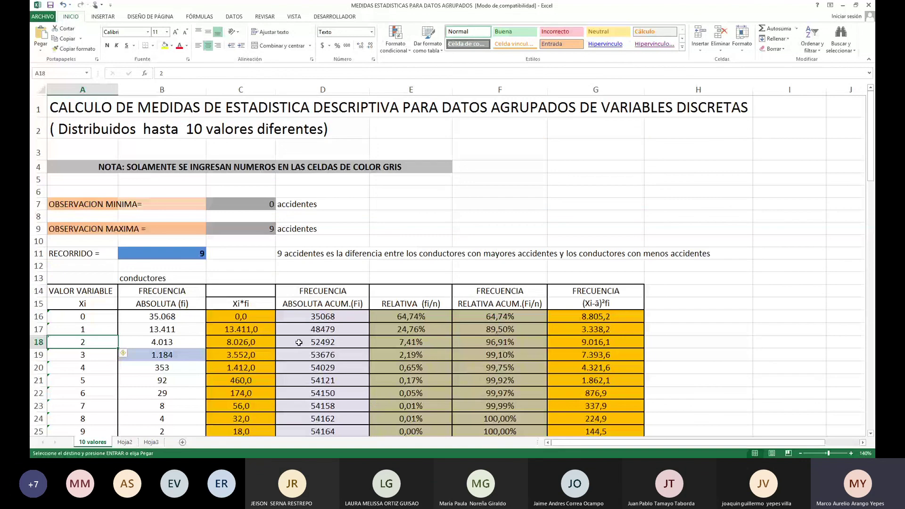
key(Down)
key(Down)
key(Down)
key(Down)
key(Down)
key(Down)
key(Down)
key(Down)
key(Down)
key(Down)
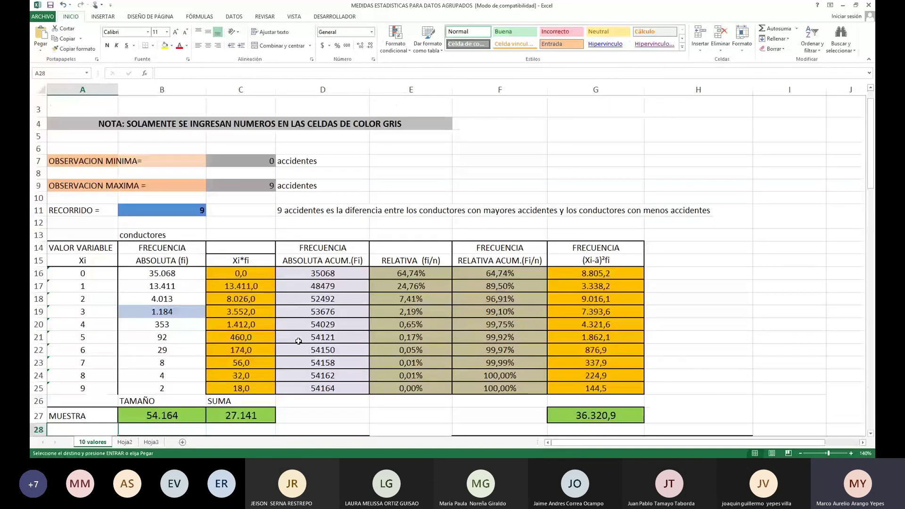
key(Up)
key(Up)
key(Right)
key(Right)
key(Right)
key(Right)
text(cond)
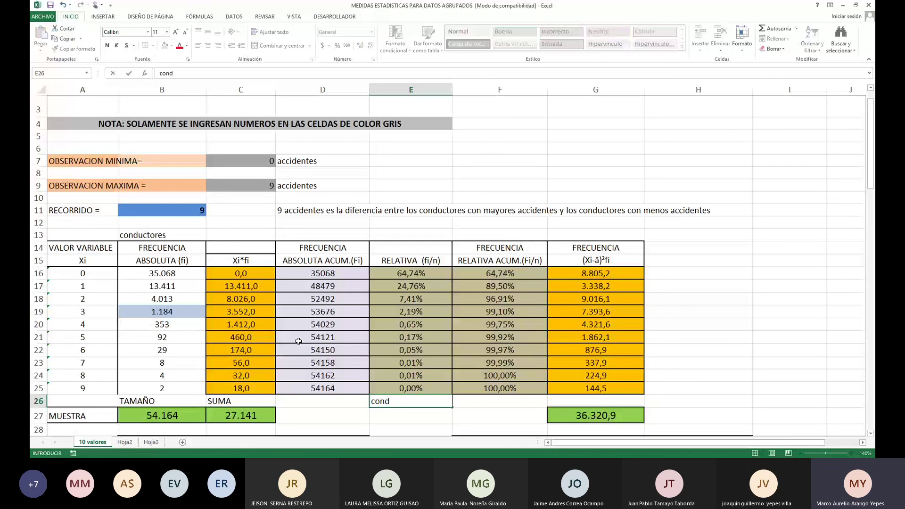
text( >=3)
key(Return)
Sum the absolute frequencies for 3 to 9 accidents in cell E27 with =suma(B19:B25).
text(=s)
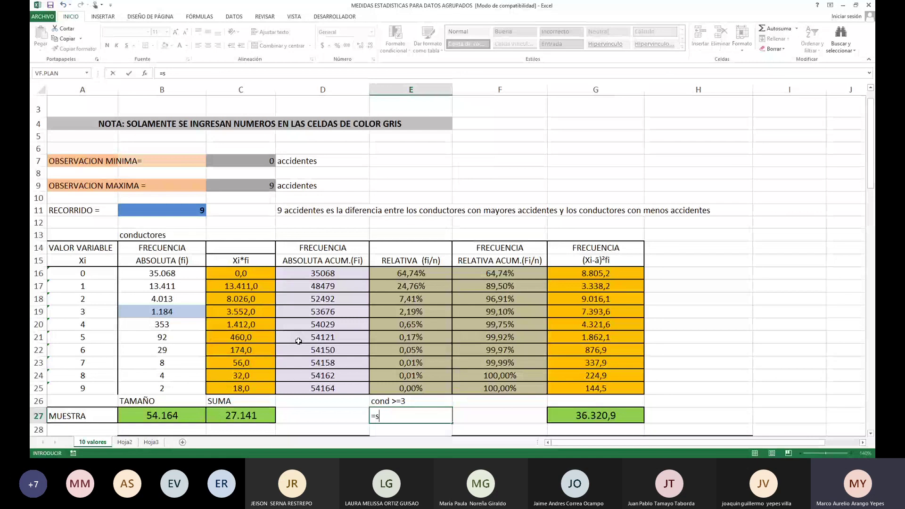
text(uma()
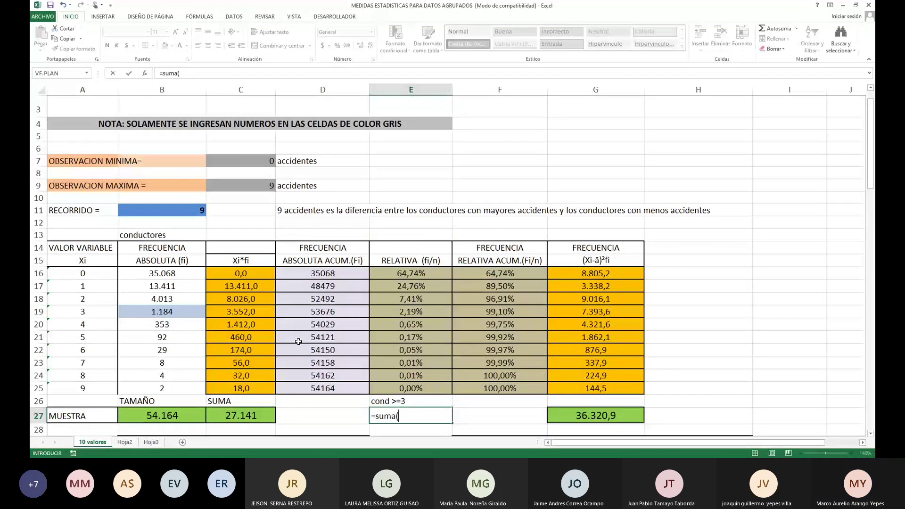
key(Up)
key(Up)
key(Up)
key(Up)
key(Up)
key(Up)
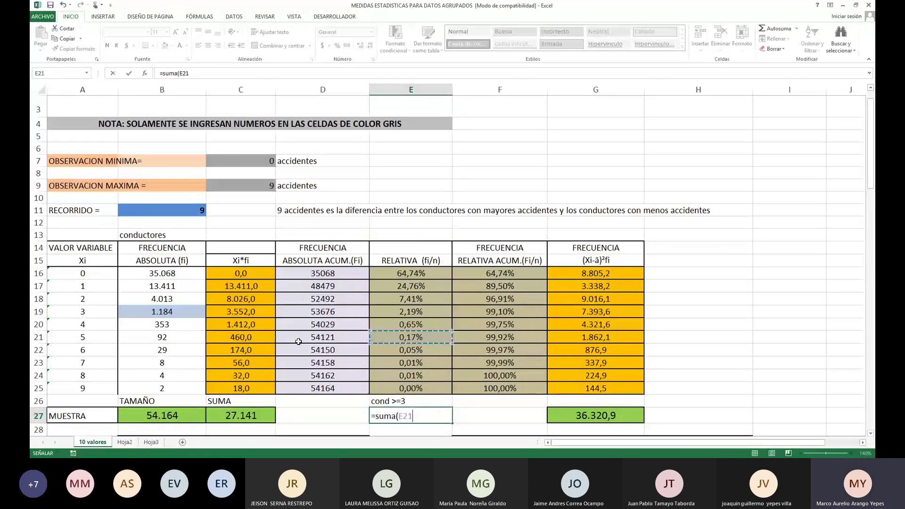
key(Left)
key(Left)
key(Left)
key(Up)
key(Up)
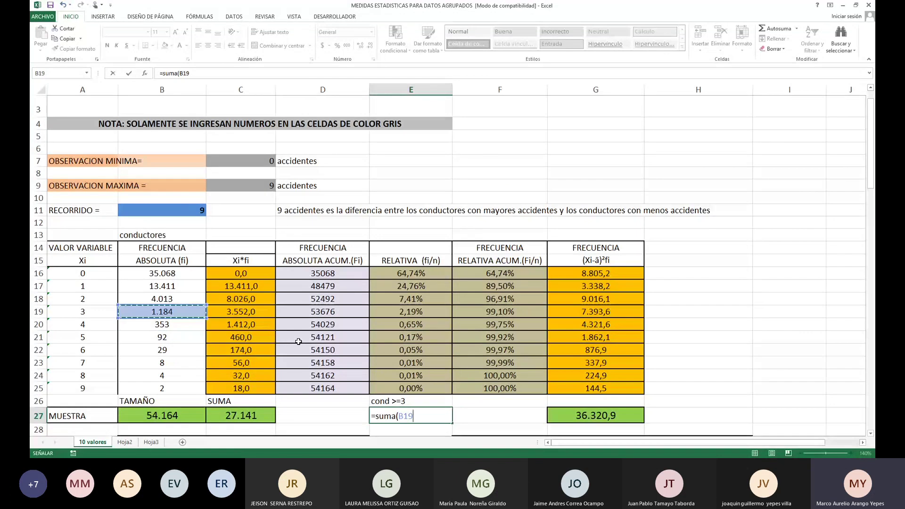
key(shift+Down)
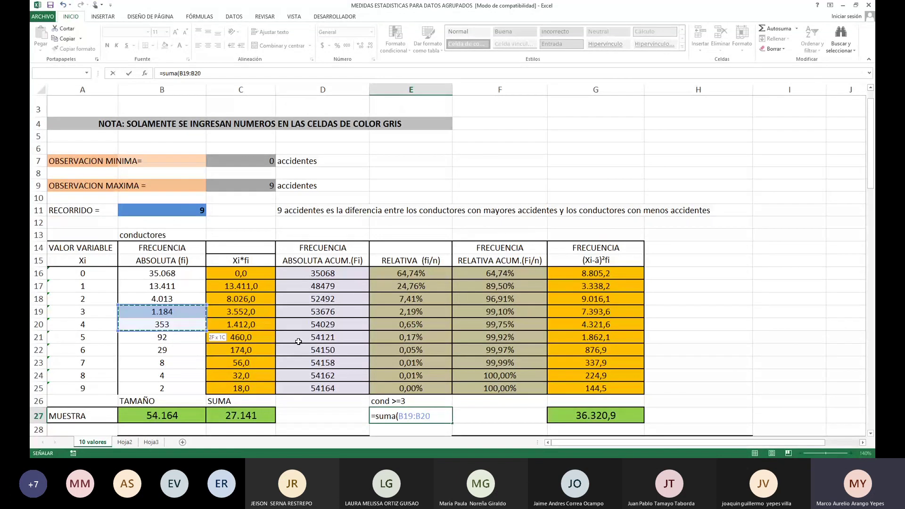
key(shift+Down)
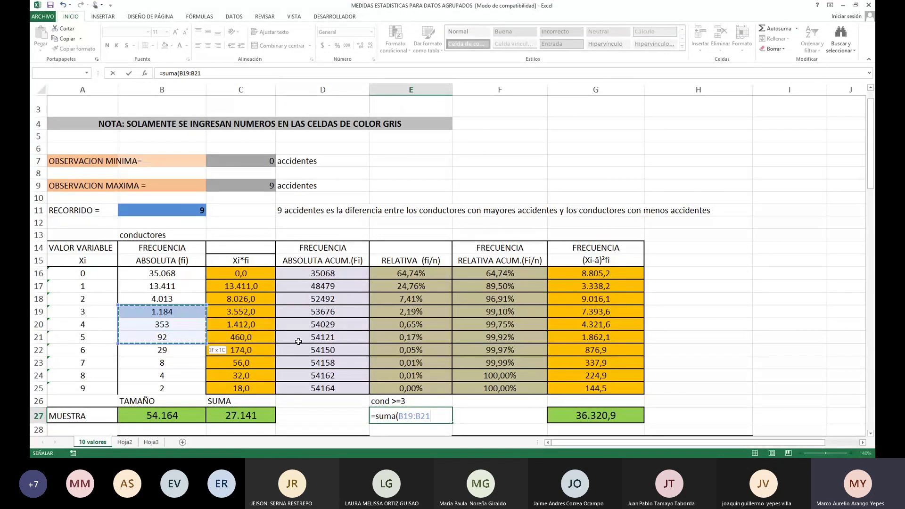
key(shift+Down)
key(shift+Down)
key(shift+Down)
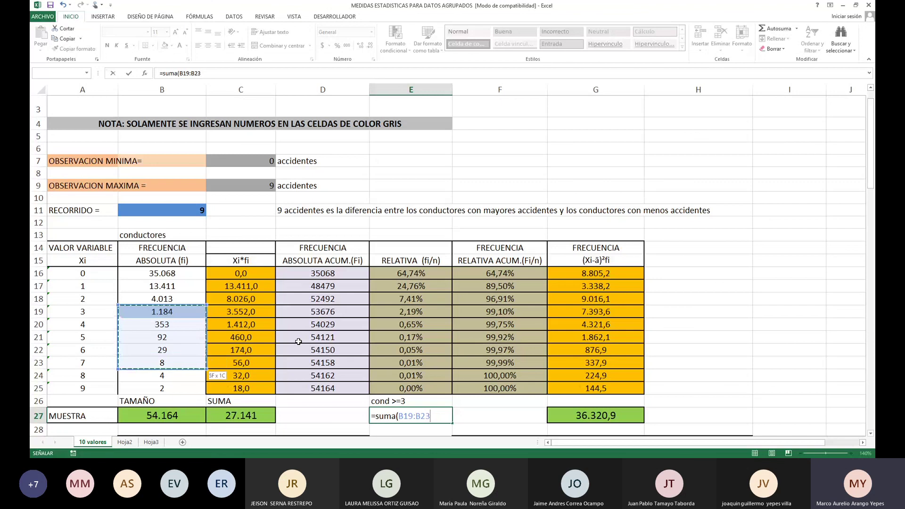
key(shift+Down)
key(shift+Down)
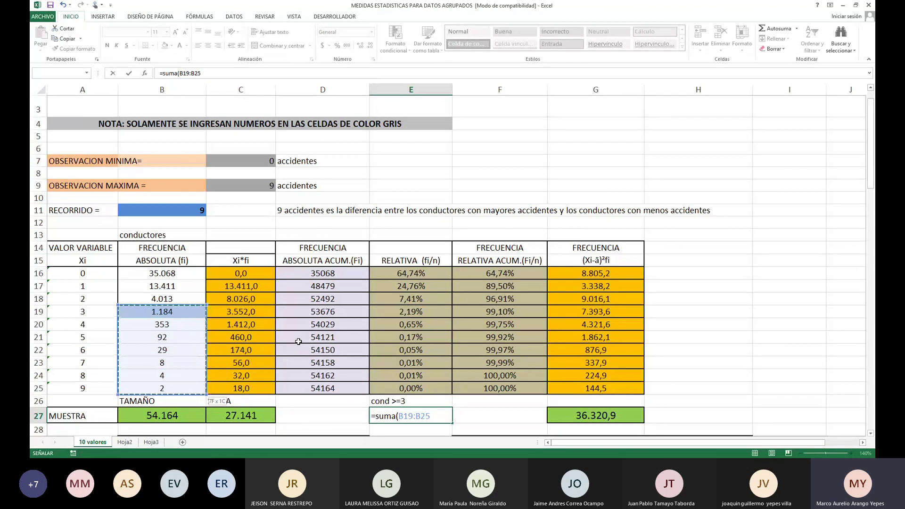
text())
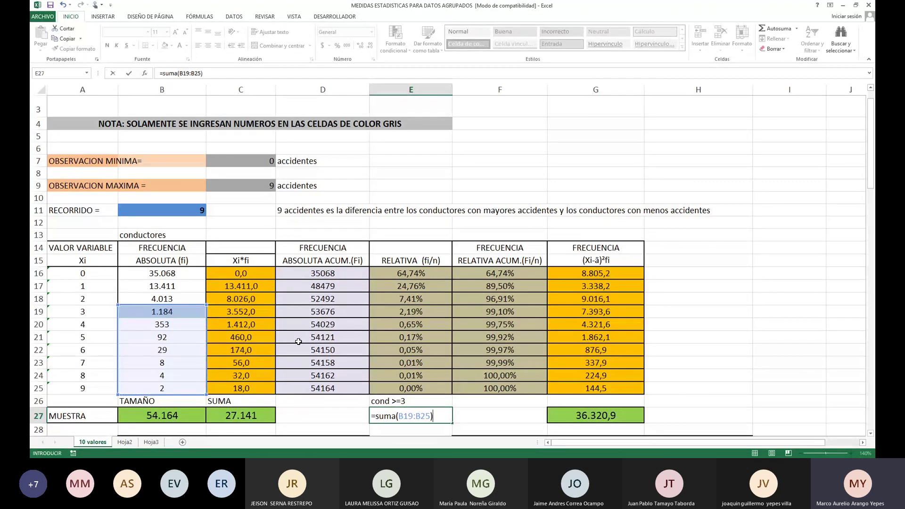
key(Return)
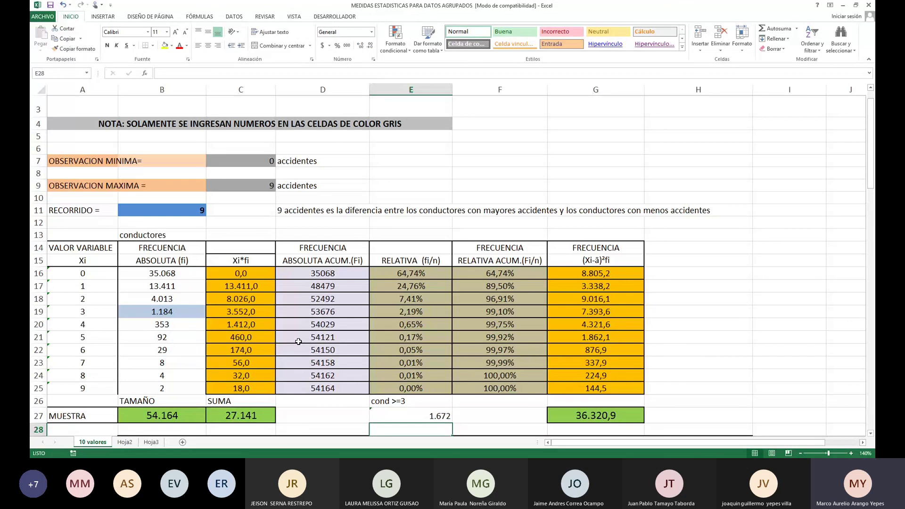
Examine the "cond >=3" total in E26:E27 alongside the frequency table and the sample statistics.
key(Up)
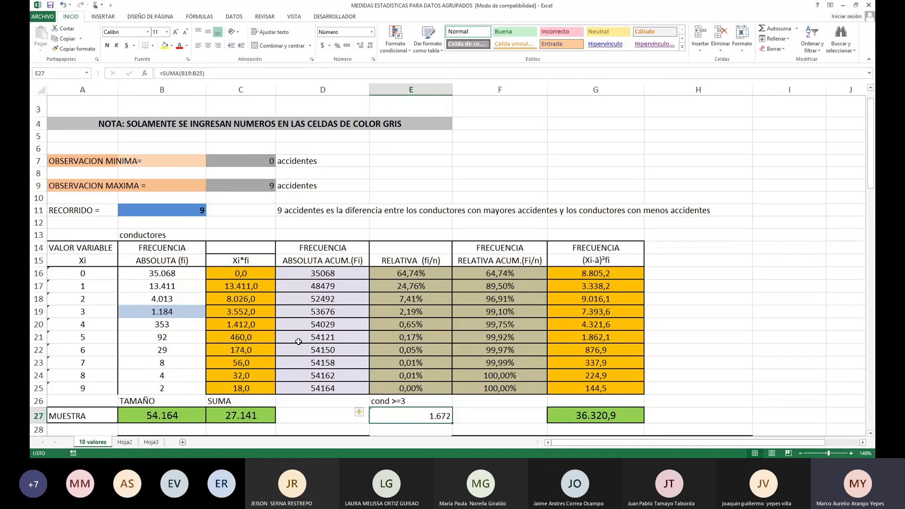
key(Down)
key(Down)
key(Down)
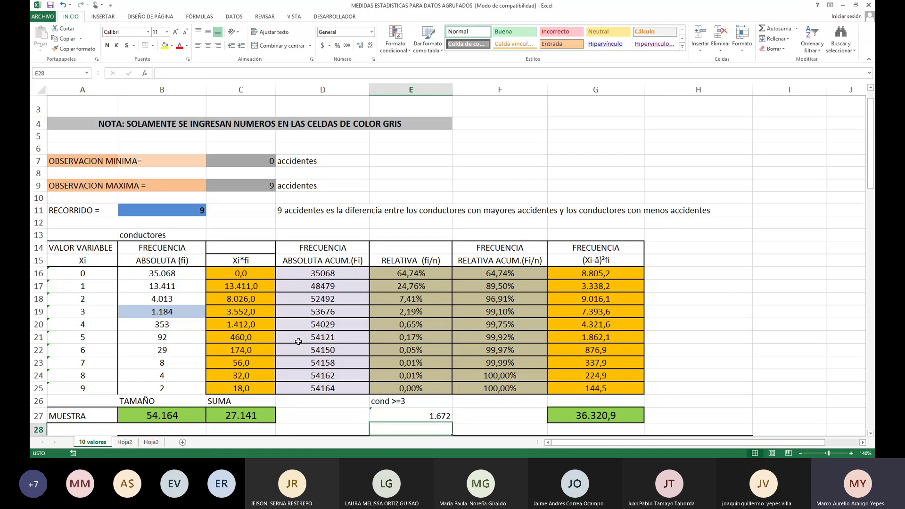
key(Up)
key(Left)
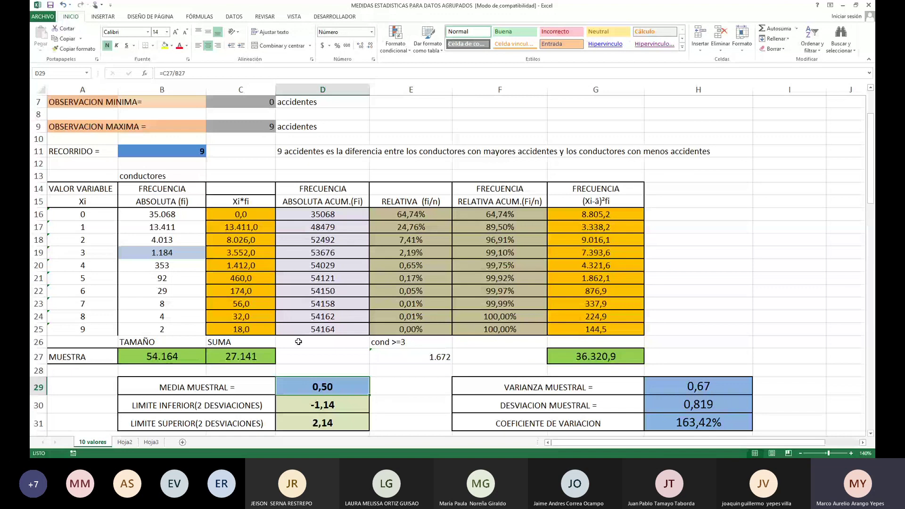
click(299, 342)
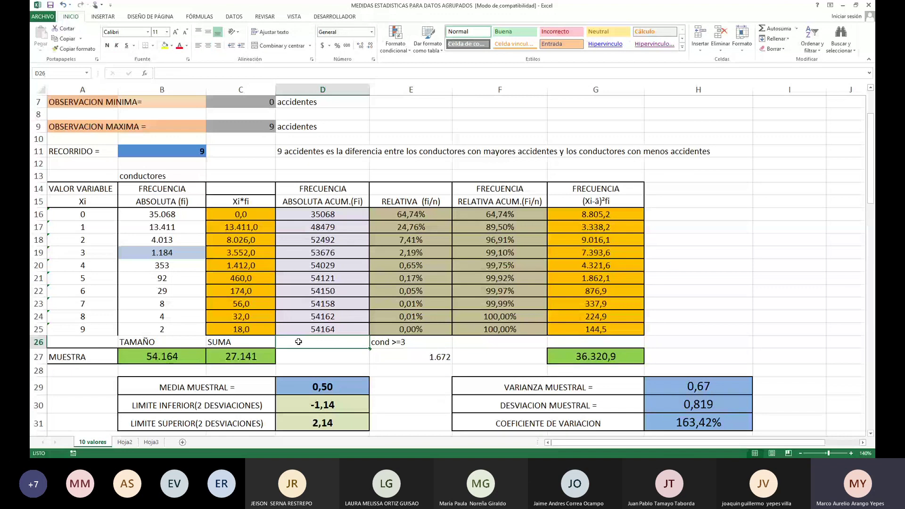
key(Right)
key(shift+Down)
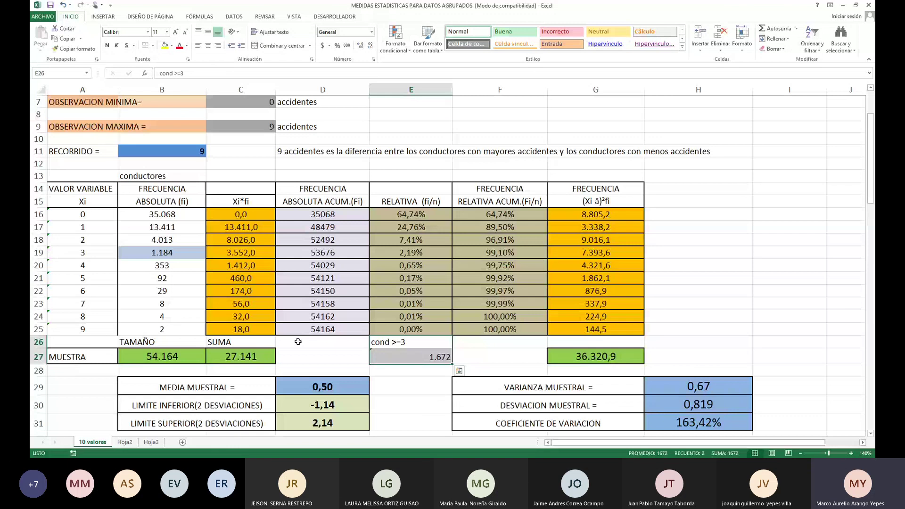
key(Down)
key(Down)
key(Down)
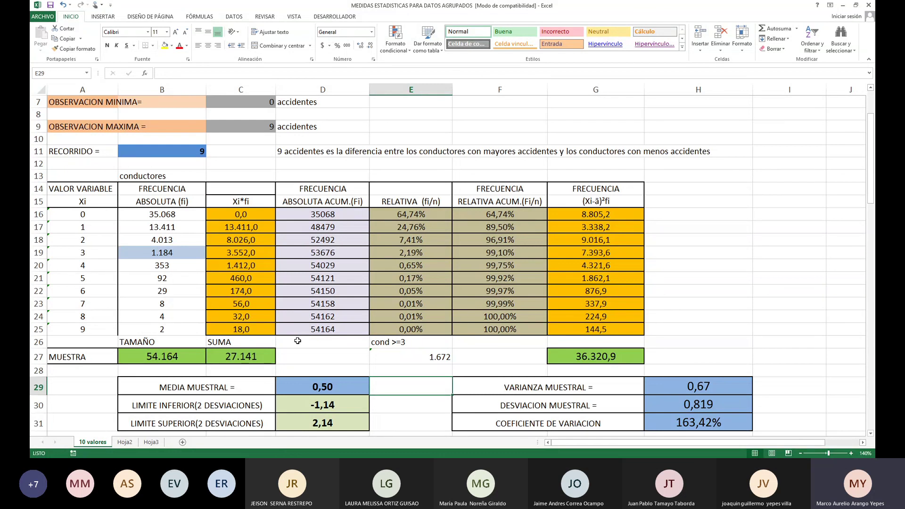
Go through the median, mode, and asymmetry and kurtosis calculations down to the asymmetry coefficient in row 62.
key(Down)
key(Down)
key(Down)
key(Down)
key(Down)
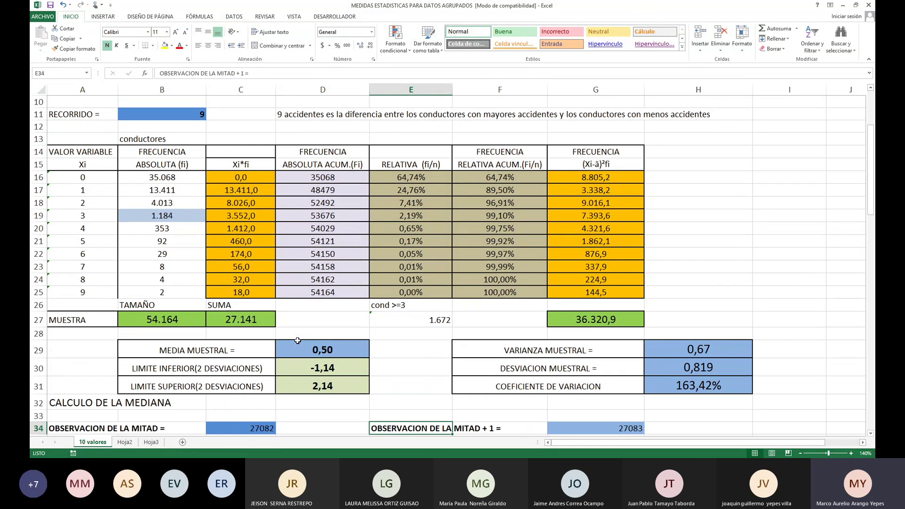
key(Down)
key(Down)
key(Down)
key(Down)
key(Down)
key(Down)
key(Down)
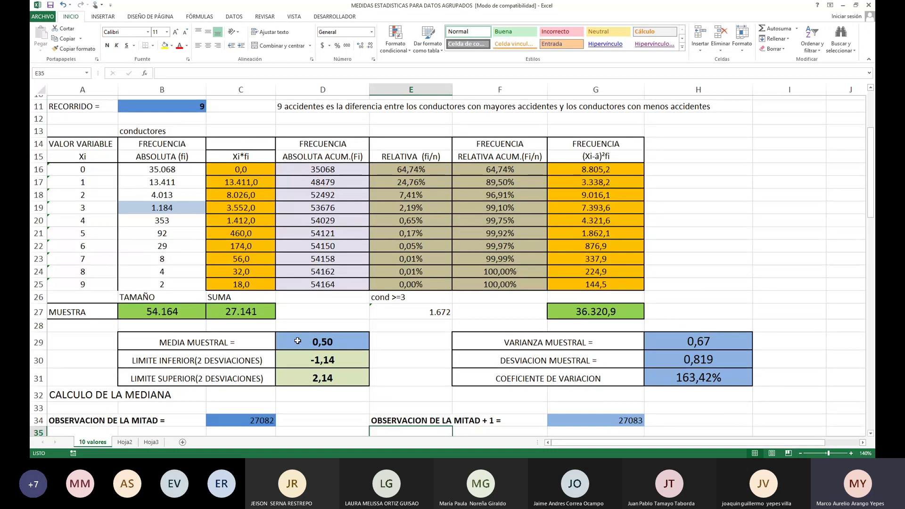
key(Down)
key(Down)
key(Down)
key(Down)
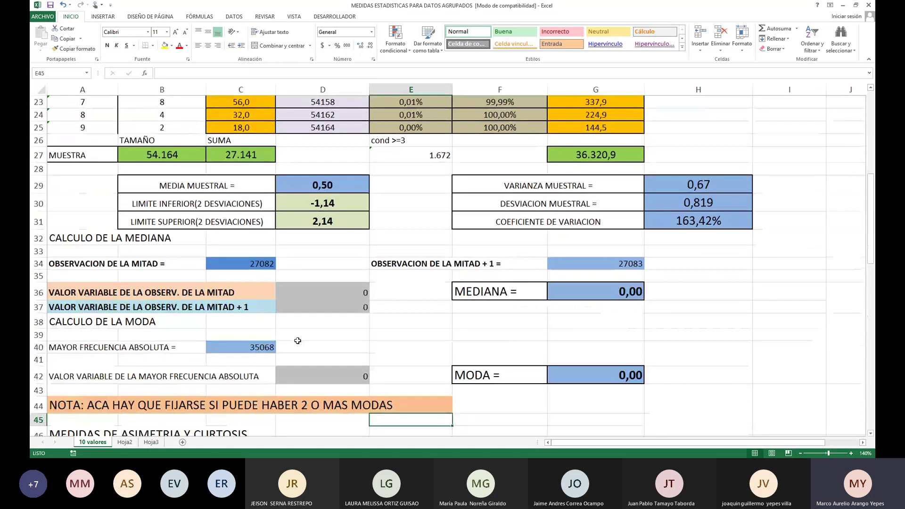
key(Down)
key(Down)
key(Down)
key(Down)
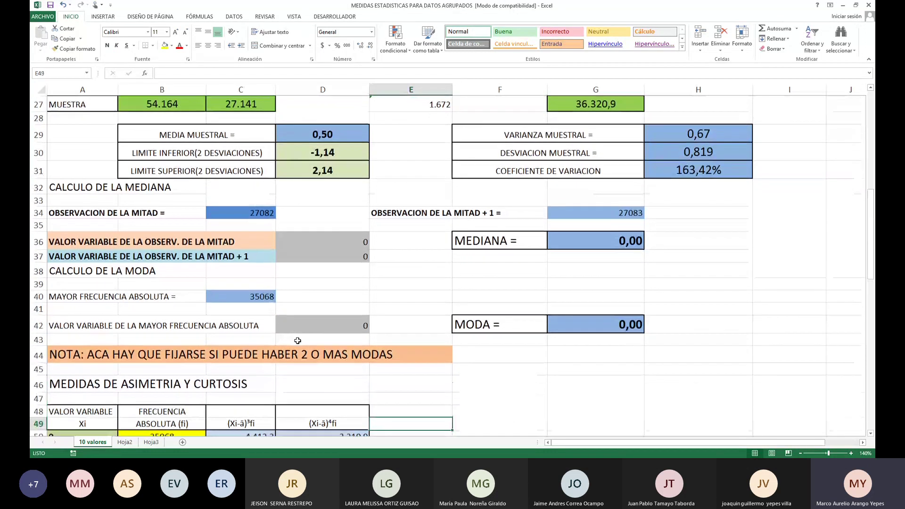
key(Down)
key(Down)
key(Down)
key(Down)
key(Down)
key(Down)
key(Down)
key(Down)
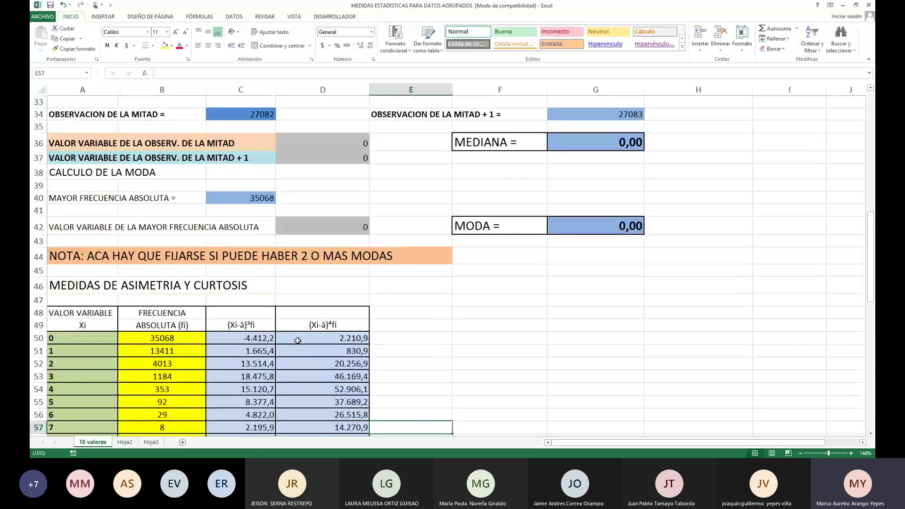
key(Down)
key(Down)
key(Down)
key(Down)
key(Down)
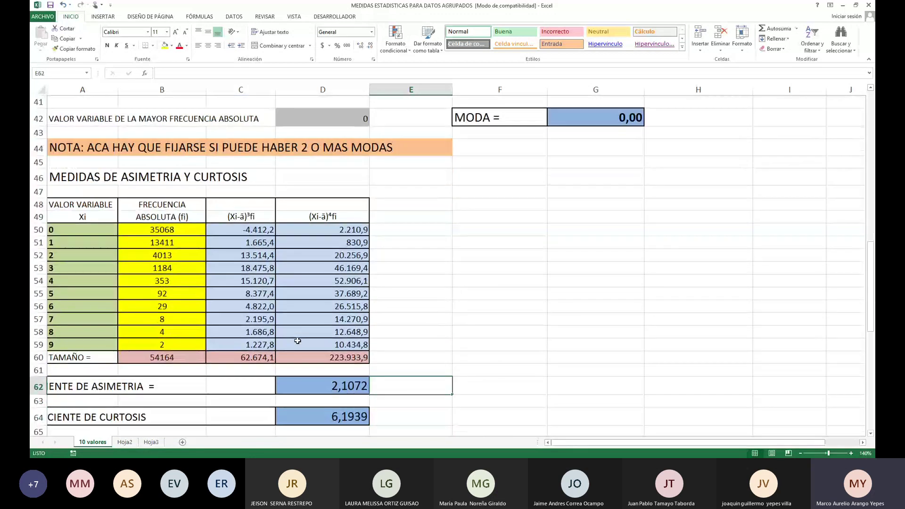
Widen column A until the COEFICIENTE DE ASIMETRIA and COEFICIENTE DE CURTOSIS labels read in full.
key(Left)
key(Left)
key(Left)
key(Left)
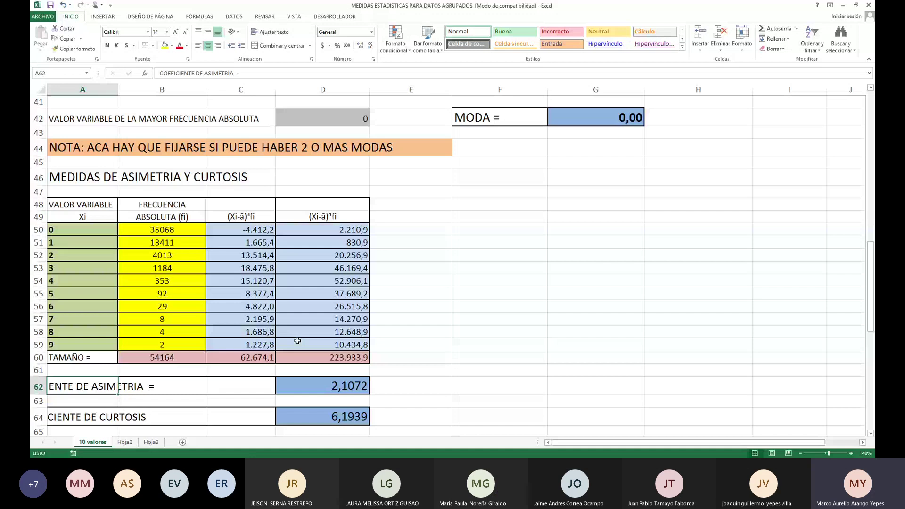
key(Right)
key(Right)
key(Right)
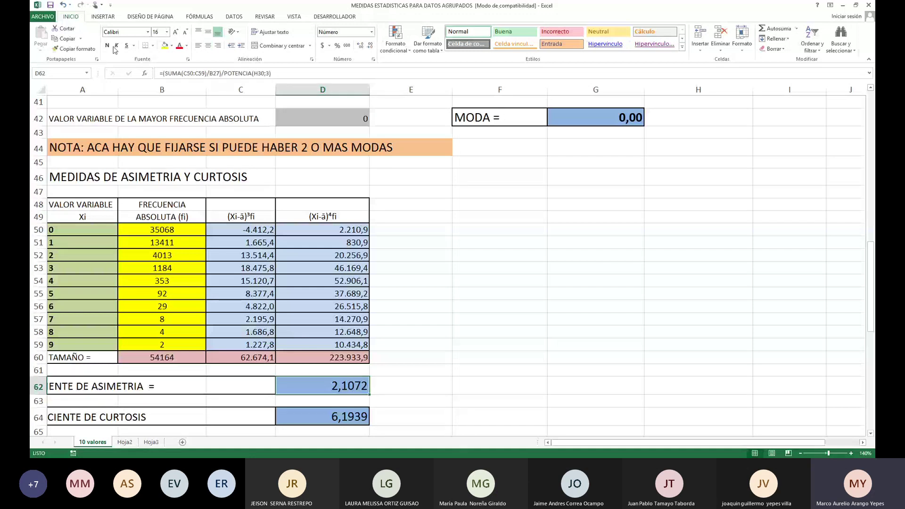
drag(118, 91, 194, 96)
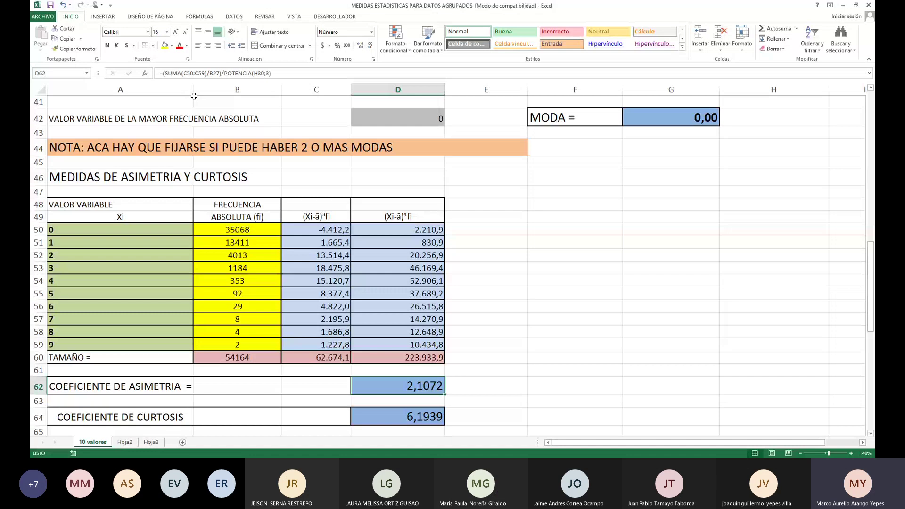
Go back up column D from the asymmetry coefficient through the mode, median and sample statistics to the frequency table and sheet title.
key(Up)
key(Up)
key(Up)
key(Up)
key(Up)
key(Up)
key(Up)
key(Up)
key(Up)
key(Up)
key(Up)
key(Up)
key(Up)
key(Up)
key(Up)
key(Up)
key(Up)
key(Up)
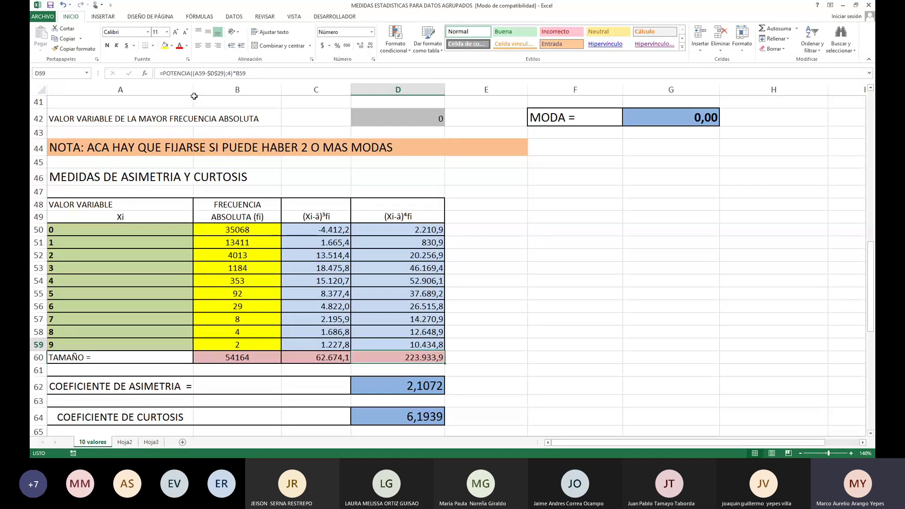
key(Up)
key(Up)
key(Up)
key(Up)
key(Up)
key(Up)
key(Up)
key(Up)
key(Up)
key(Up)
key(Up)
key(Up)
key(Up)
key(Up)
key(Up)
key(Up)
key(Up)
key(Up)
key(Up)
key(Up)
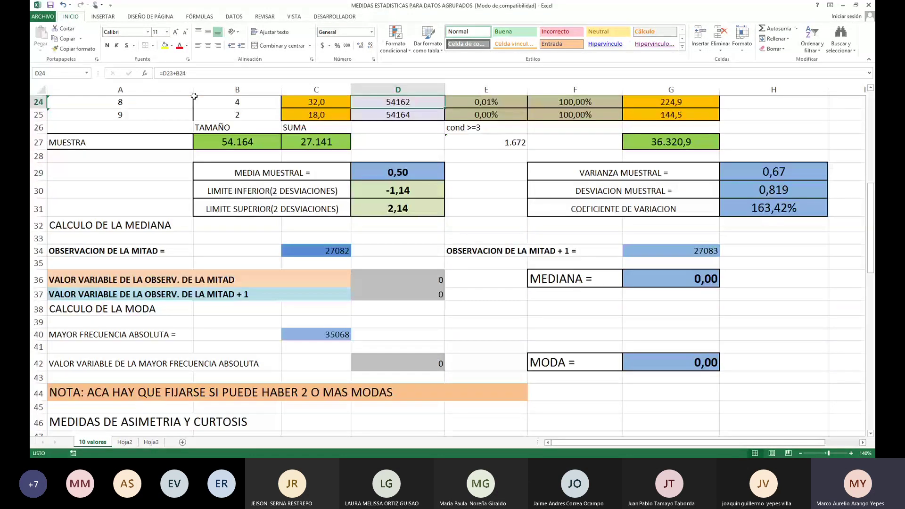
key(Up)
key(Up)
key(Up)
key(Up)
key(Up)
key(Up)
key(Up)
key(Up)
key(Up)
key(Up)
key(Up)
key(Up)
key(Up)
key(Up)
key(Up)
key(Up)
key(Up)
key(Up)
key(Up)
key(Up)
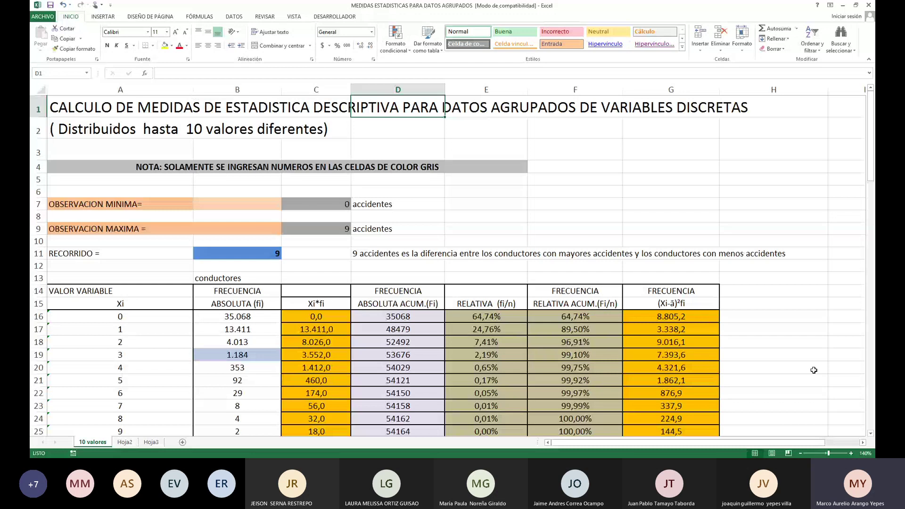